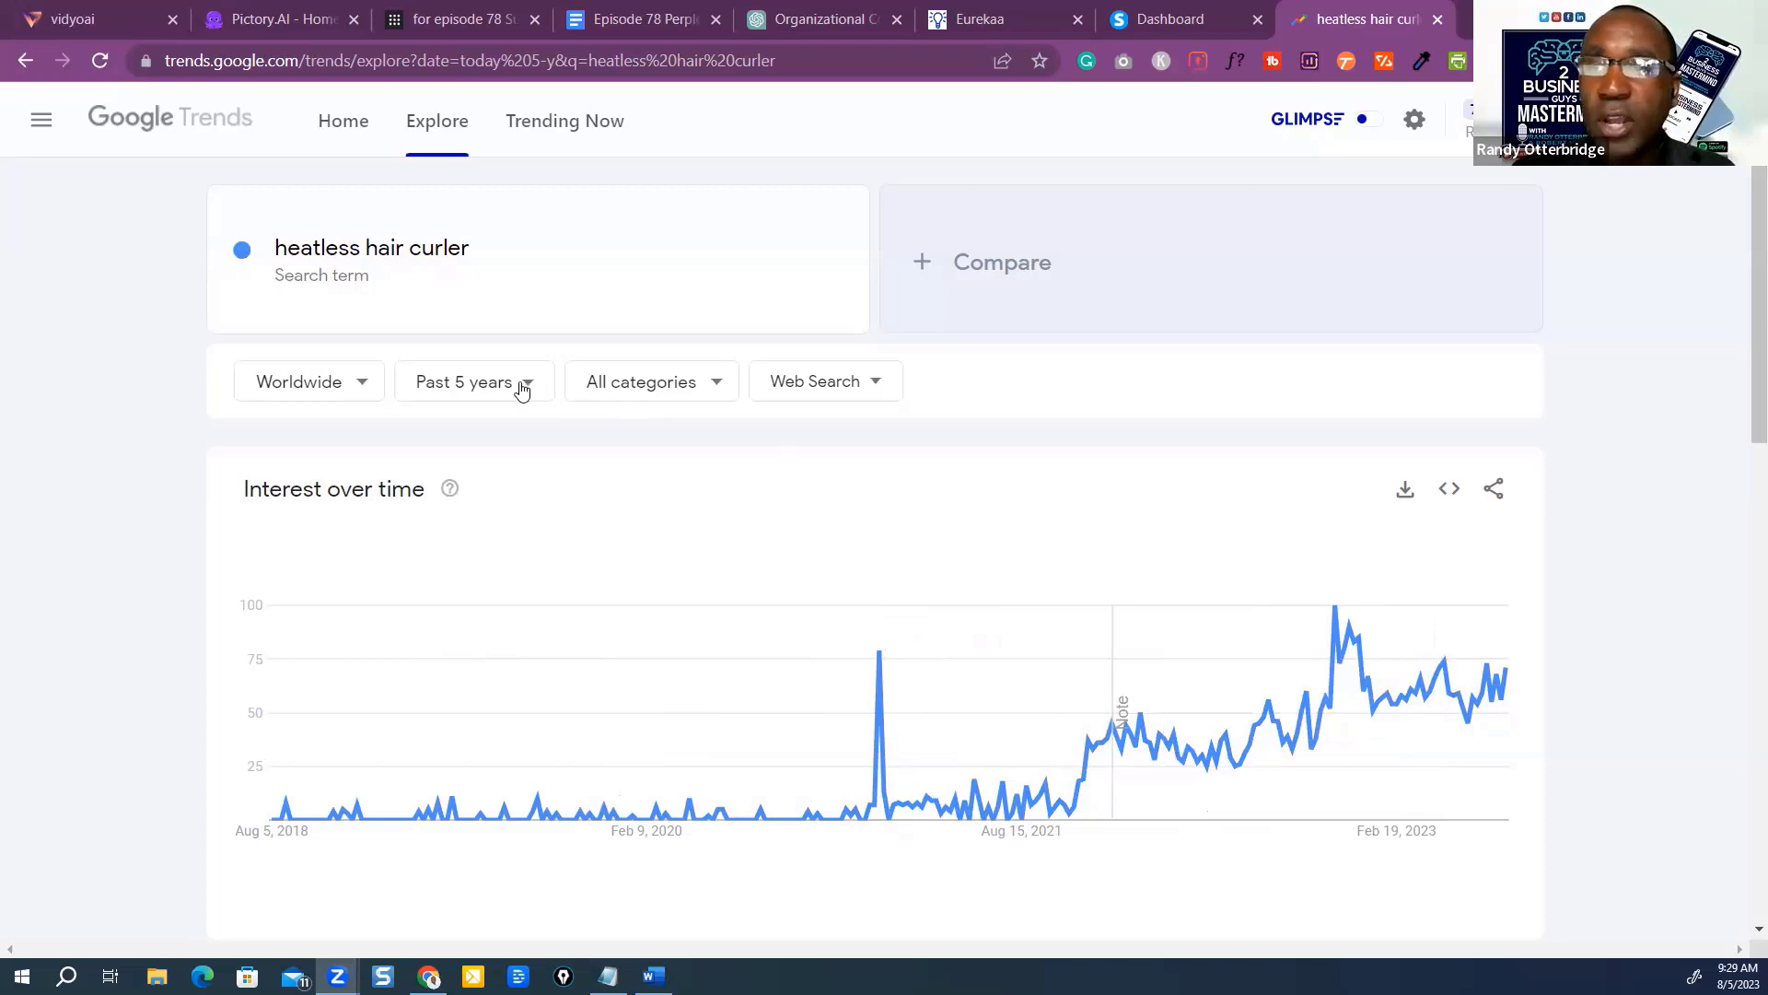
Filter the heatless hair curler trend to the United States and review its interest over time and by subregion.
left_click(363, 385)
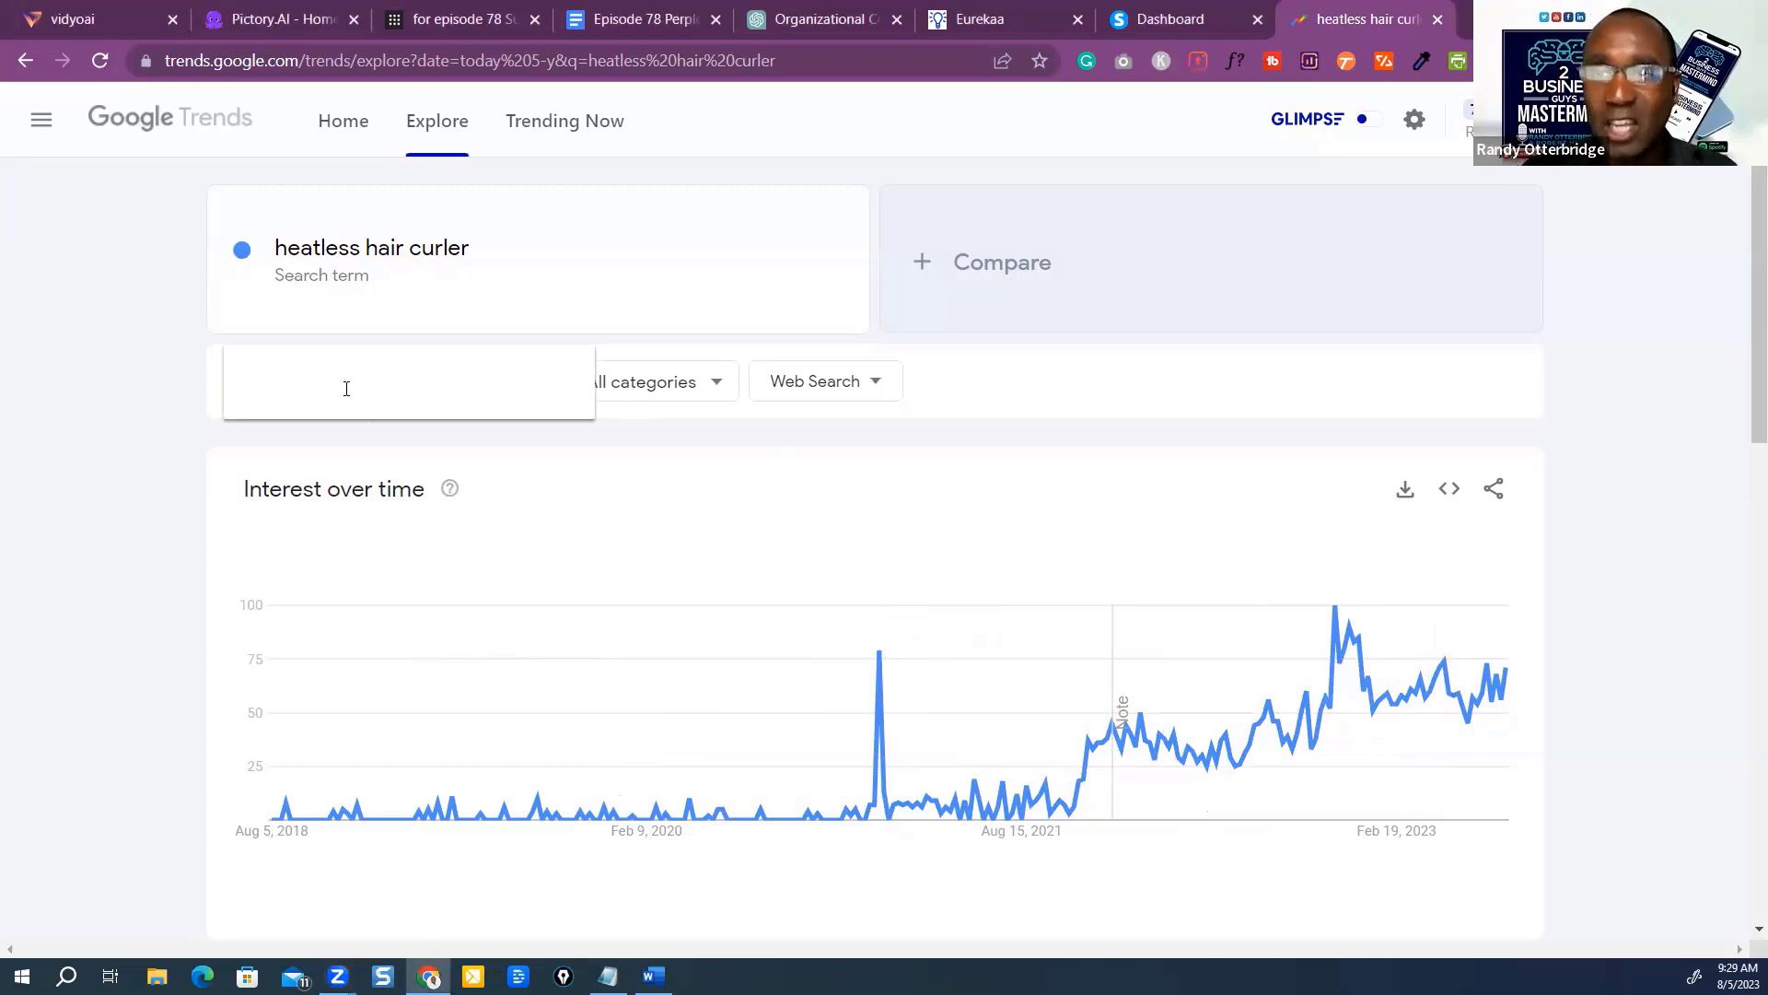
left_click(338, 387)
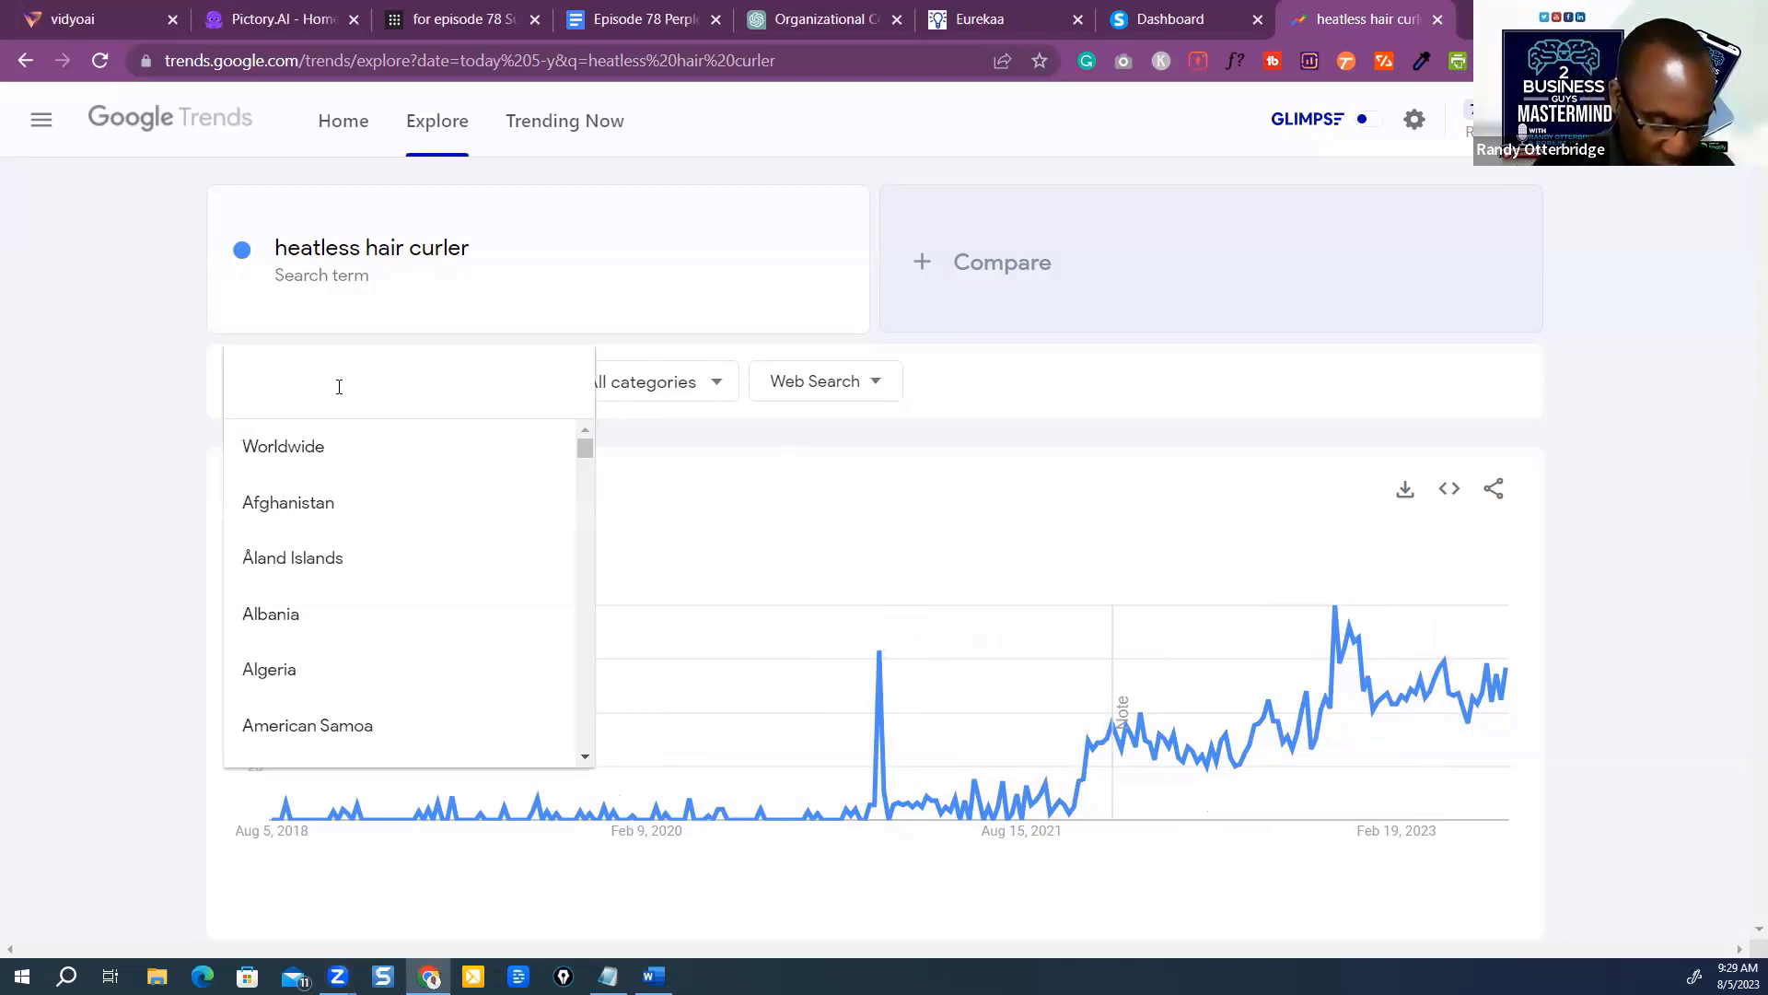
type("United")
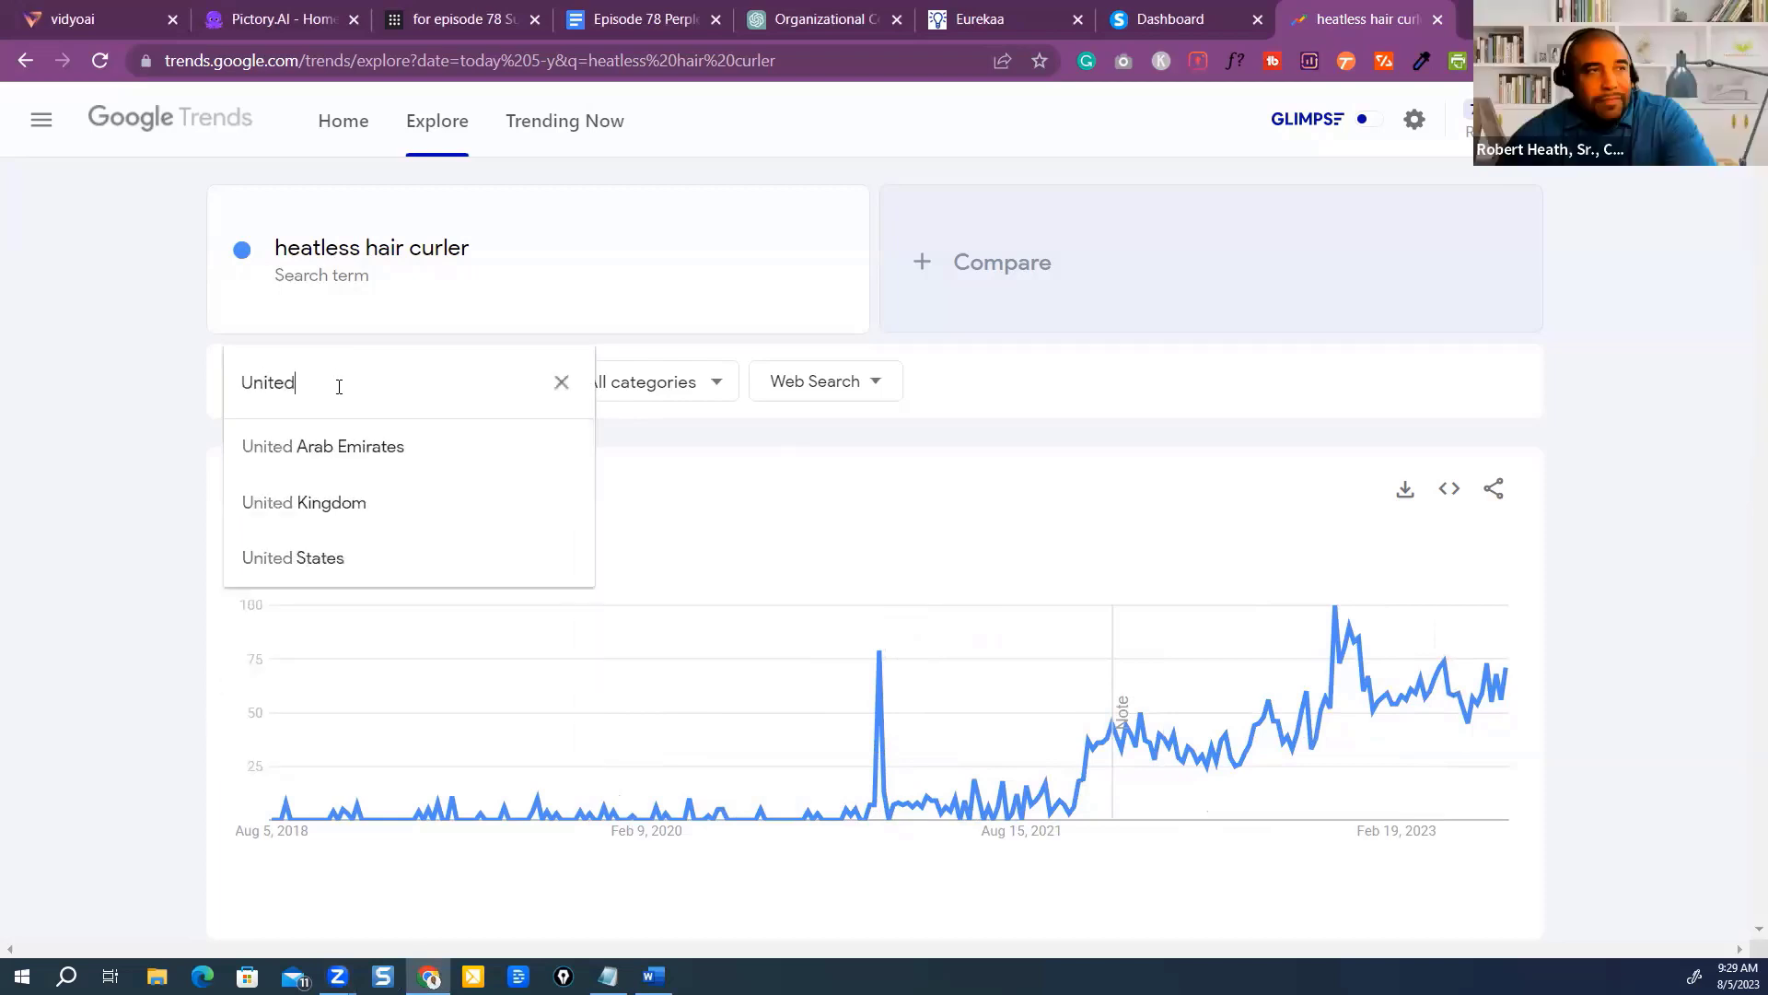
left_click(284, 558)
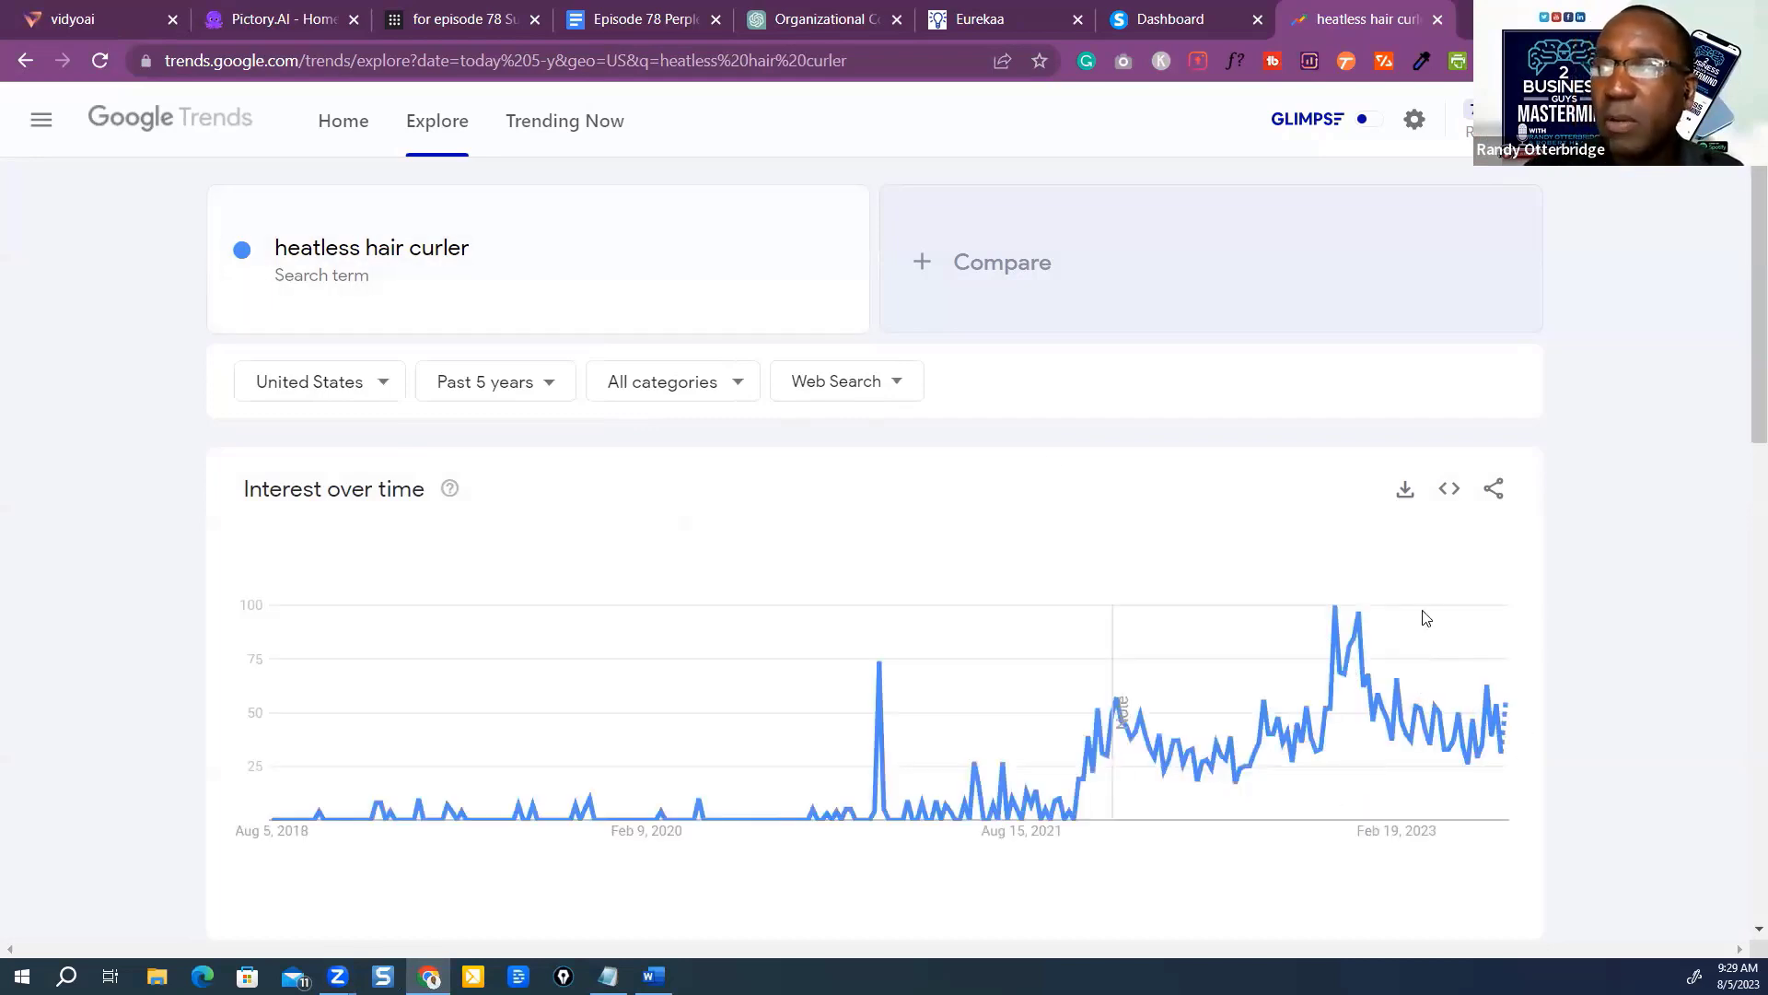
scroll(645, 359, "down", 3)
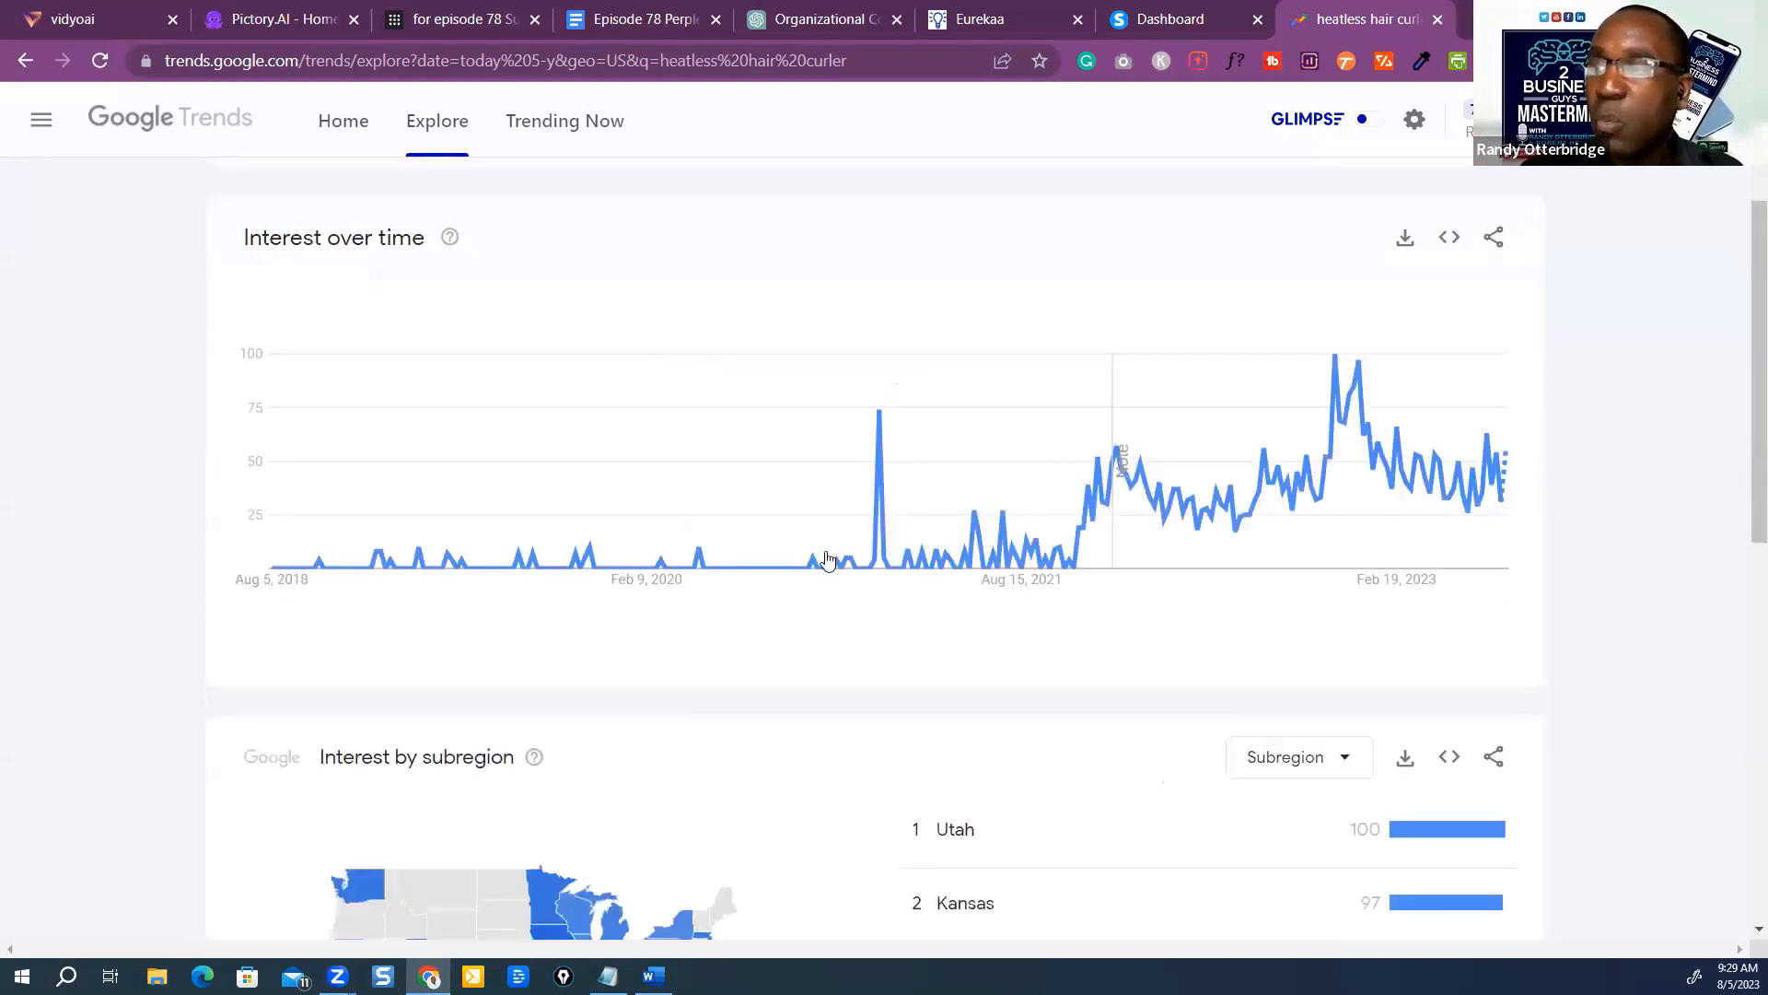
scroll(1354, 466, "down", 2)
scroll(1350, 502, "down", 1)
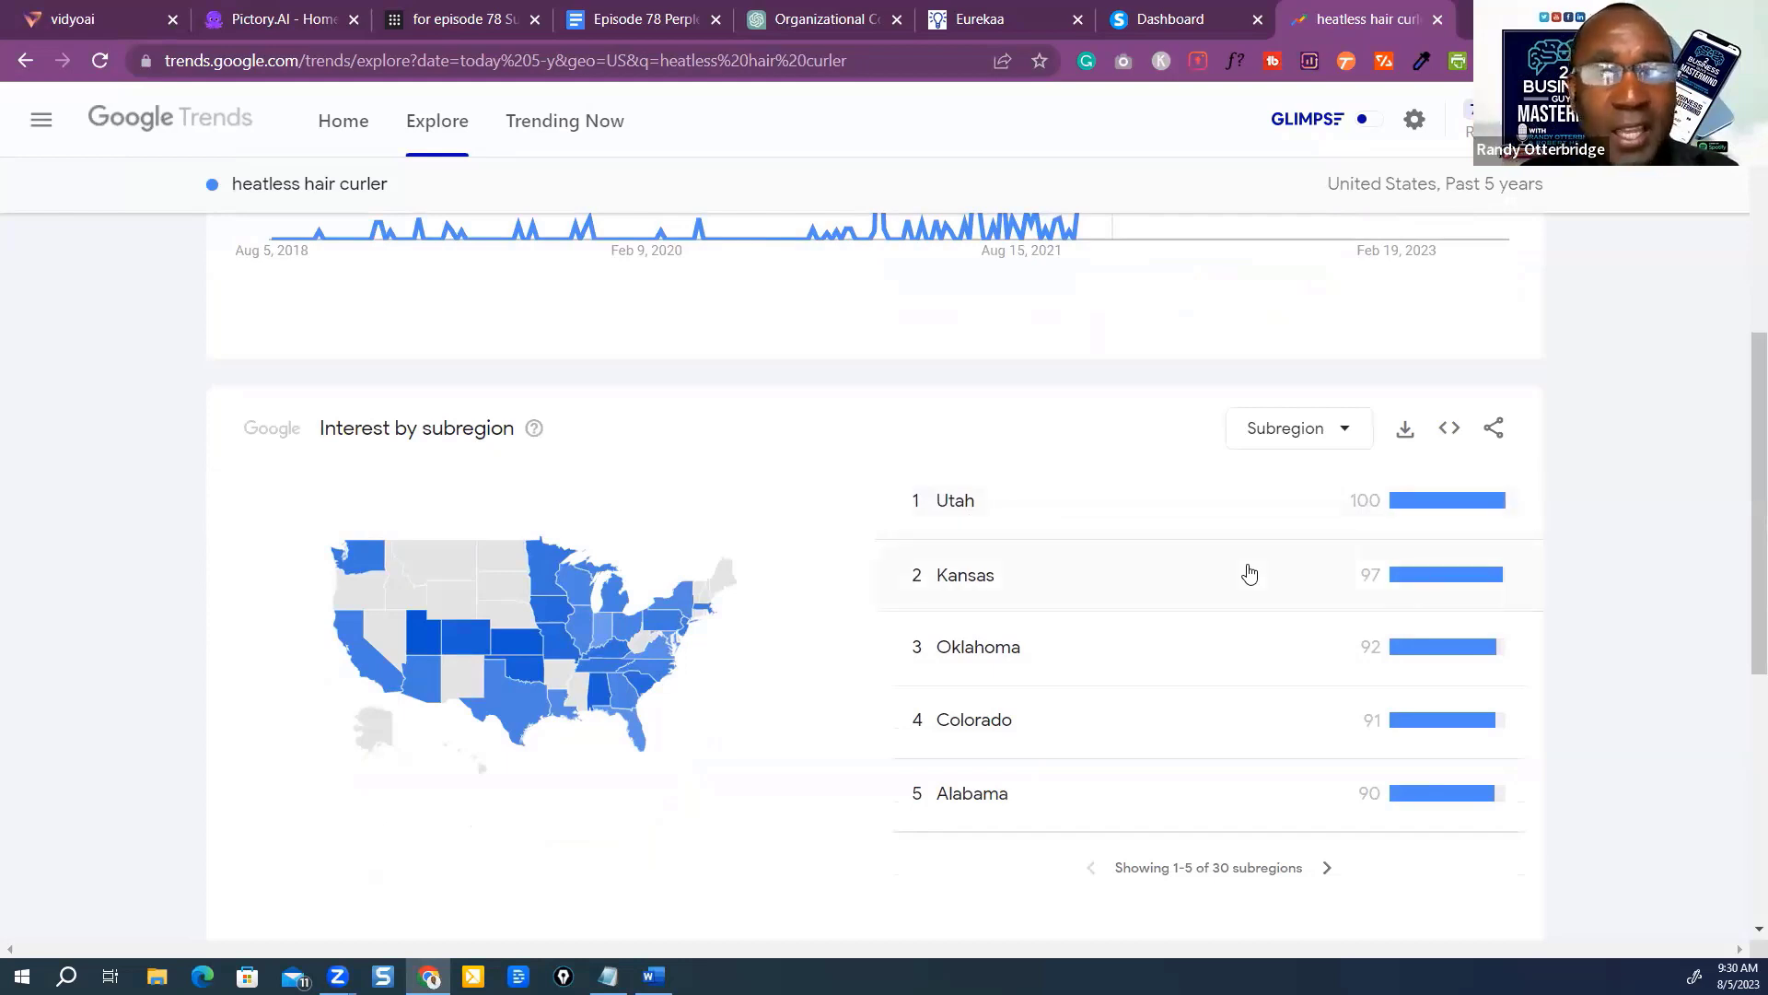
Set the trend's time range to Past 12 months and review the subregions, related topics and related queries.
scroll(1256, 537, "up", 2)
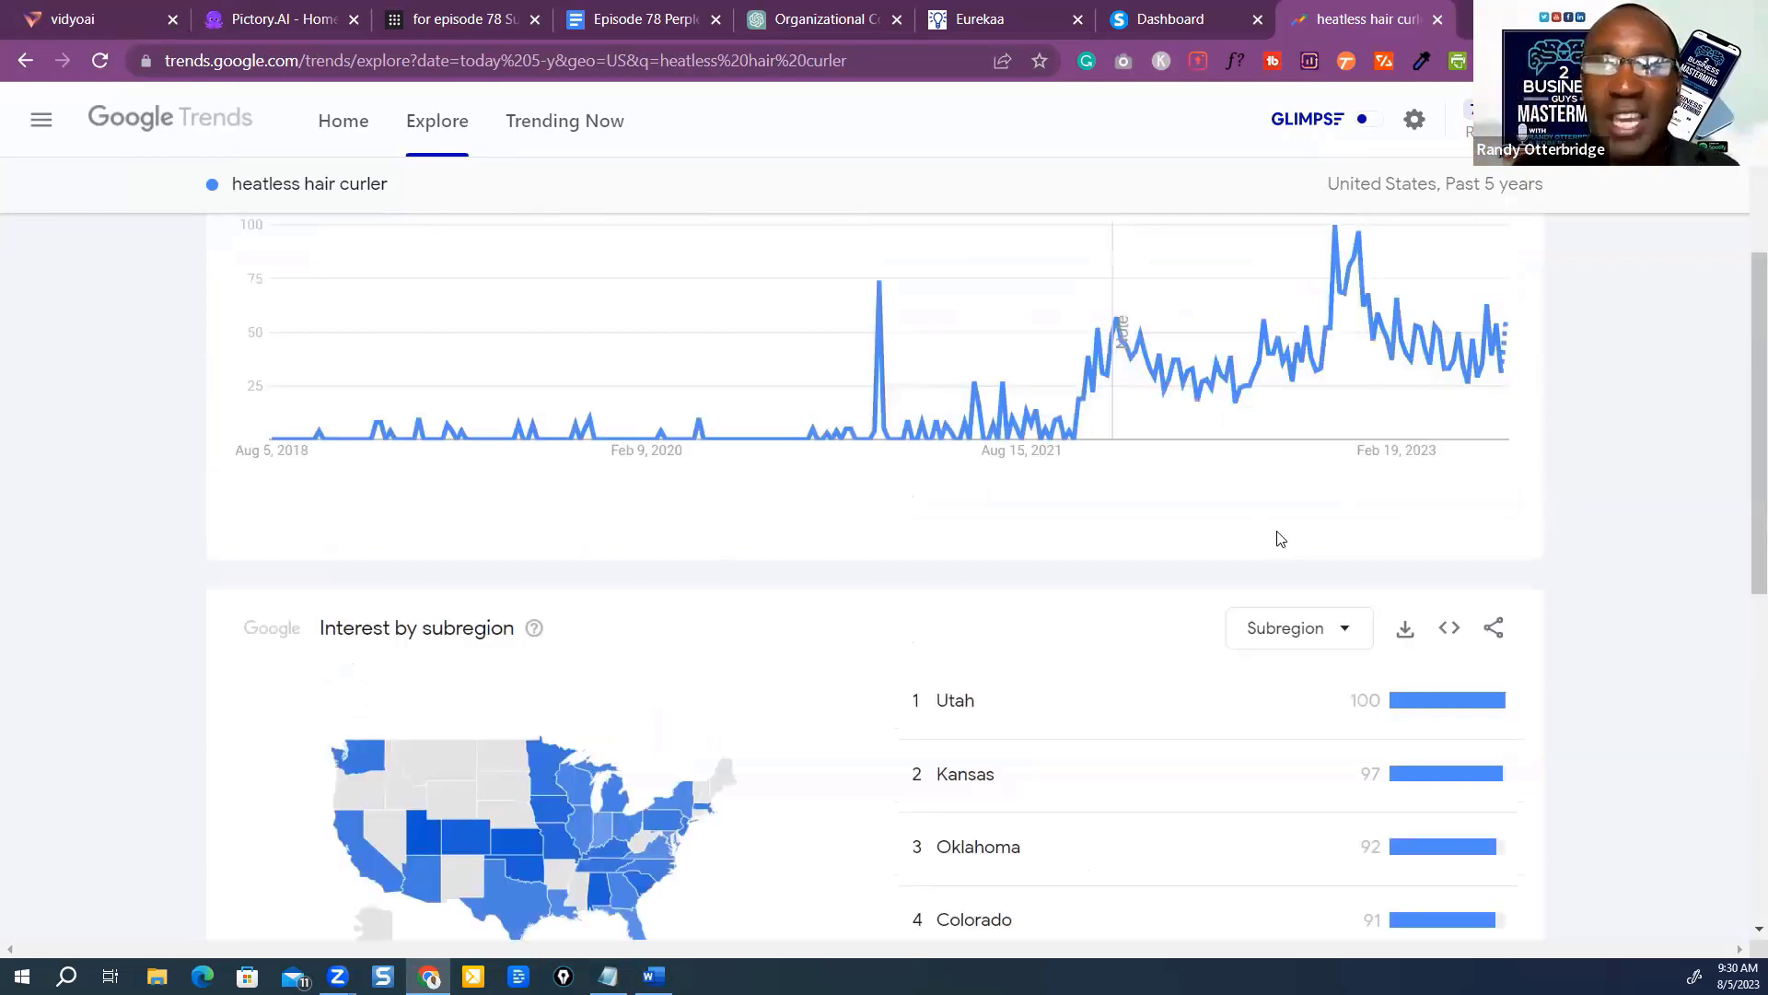
scroll(1280, 539, "up", 3)
scroll(553, 383, "up", 1)
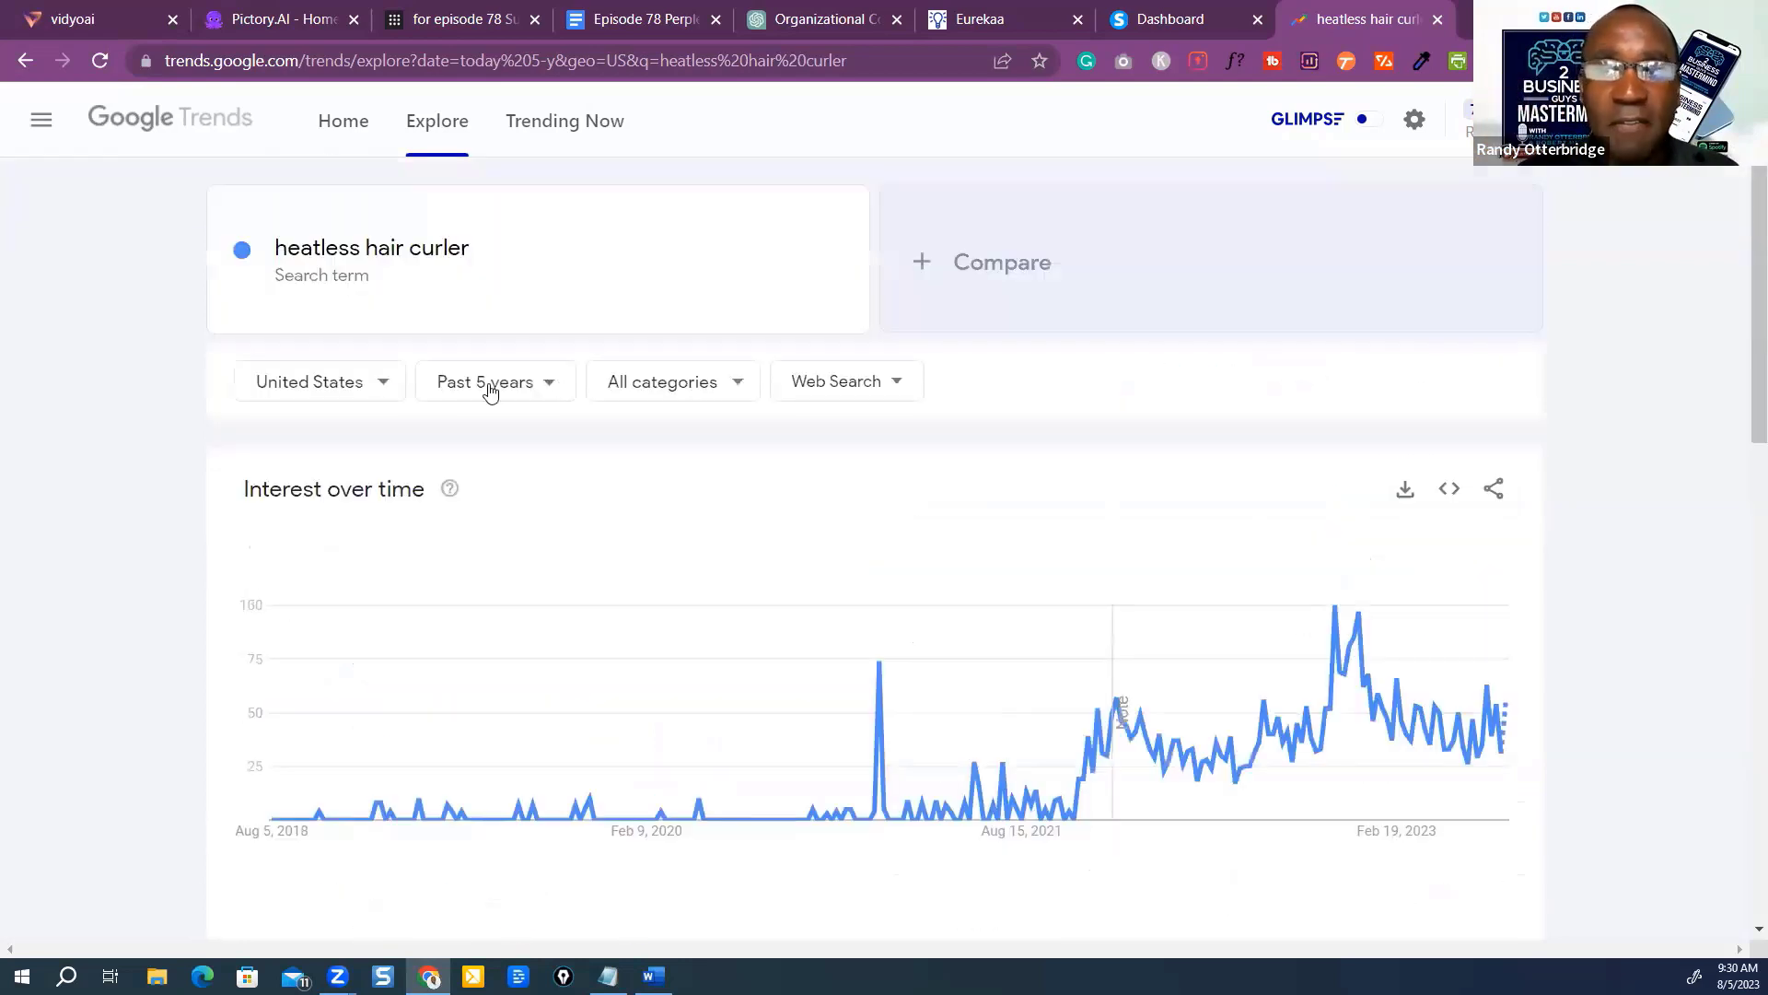
left_click(553, 387)
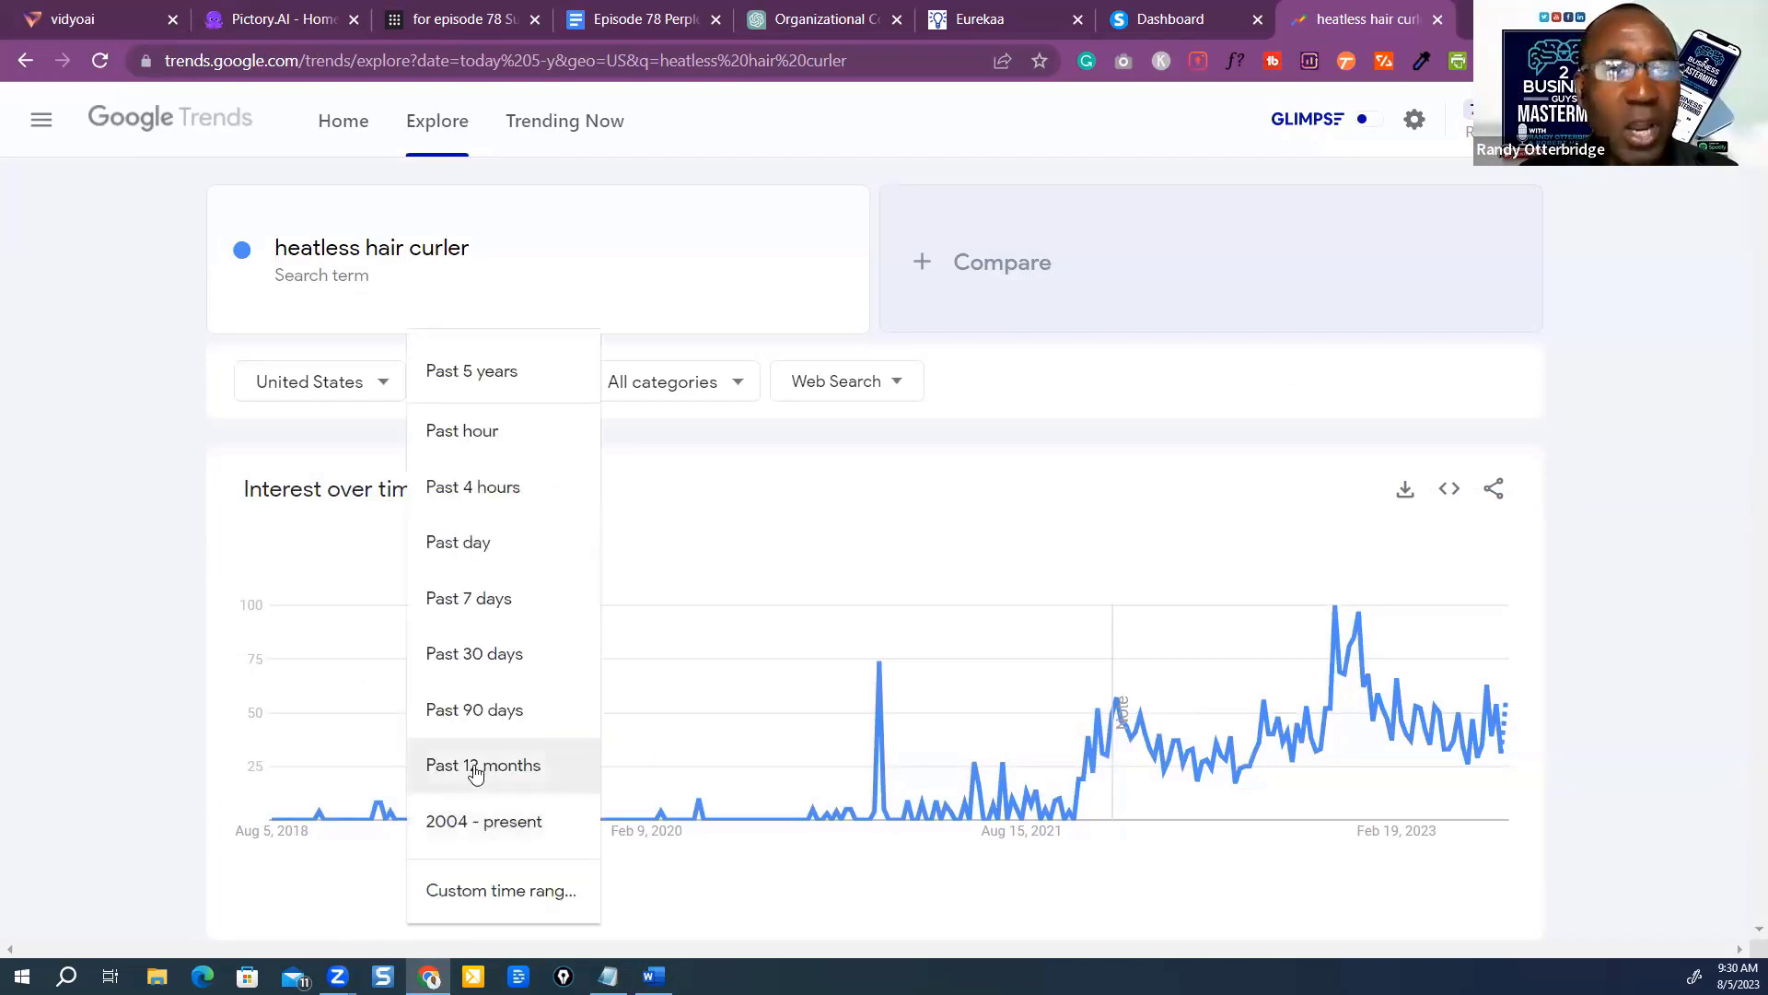
left_click(481, 765)
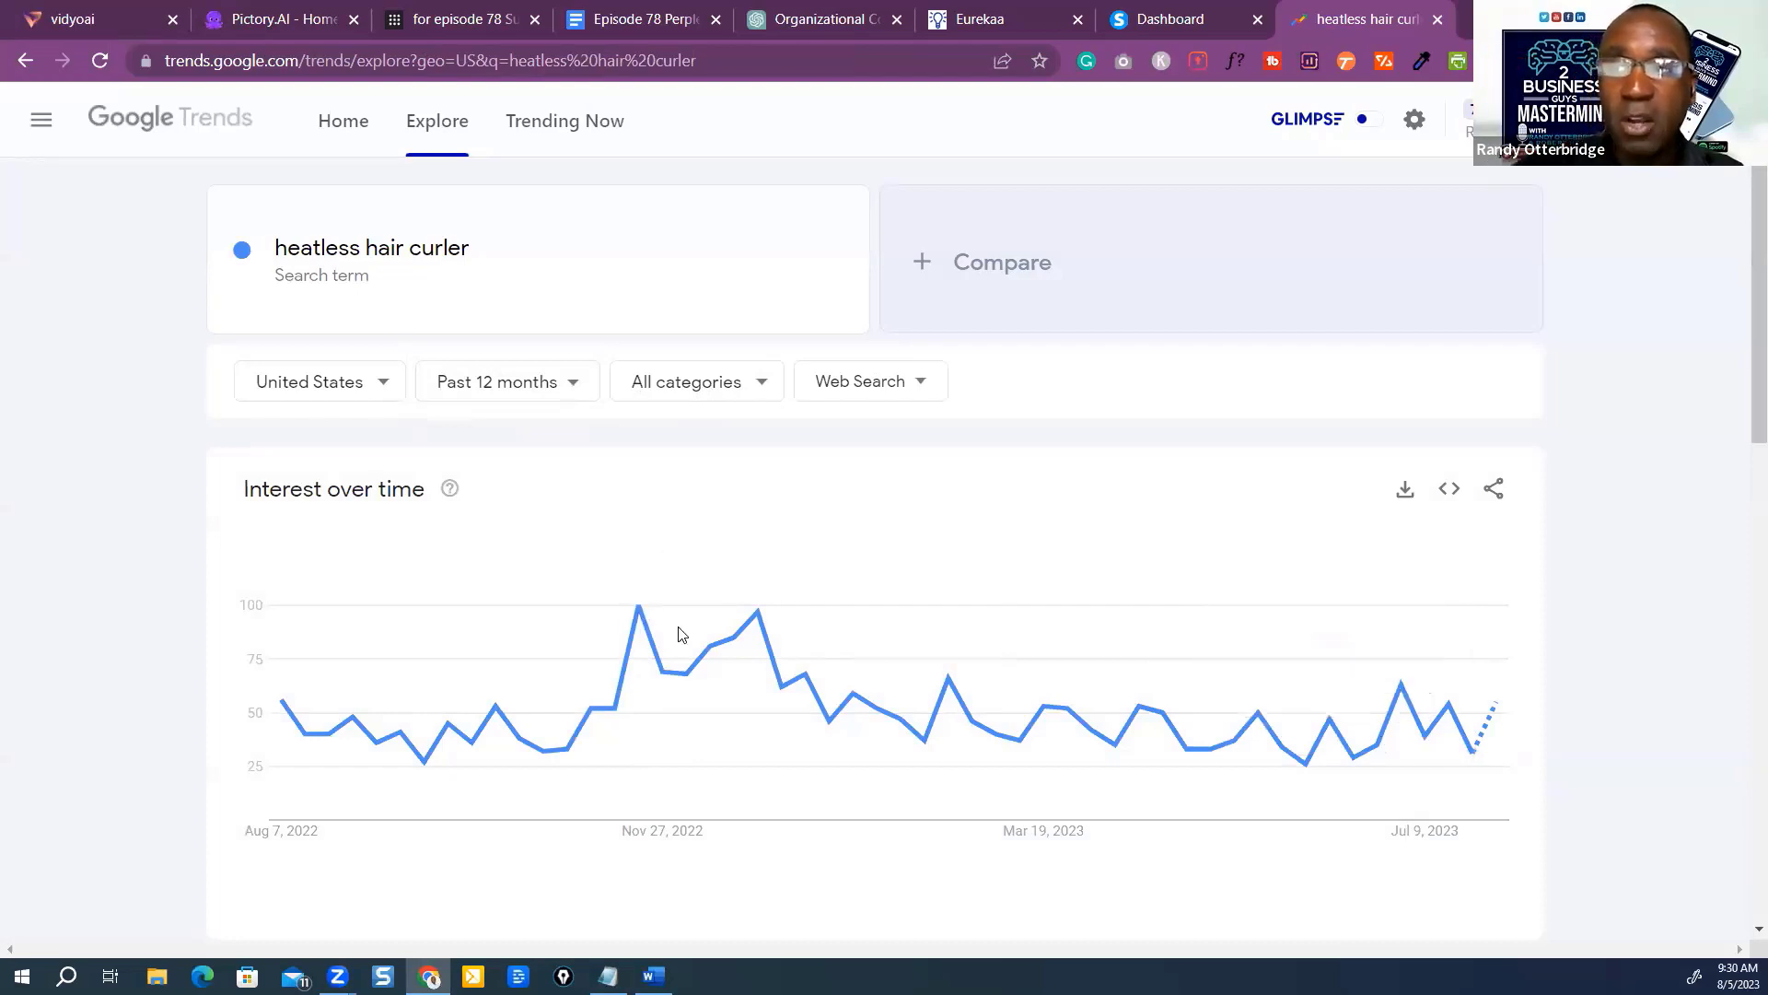
scroll(750, 552, "down", 4)
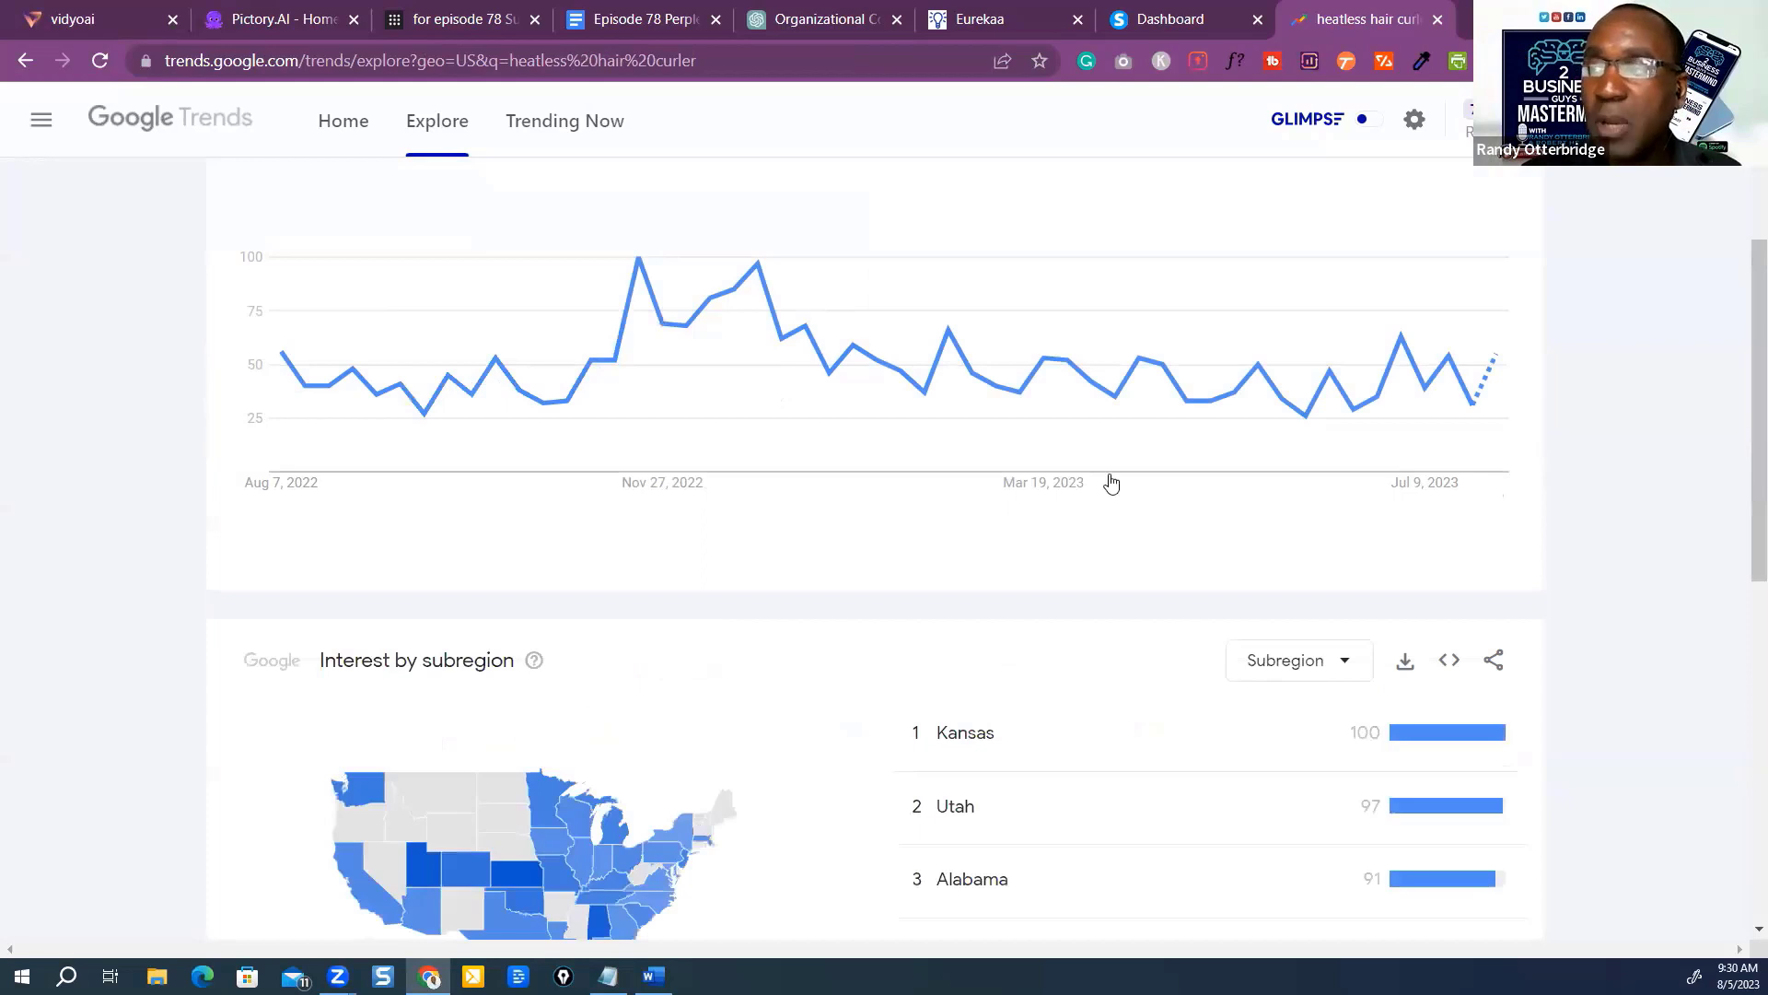
scroll(1198, 506, "down", 2)
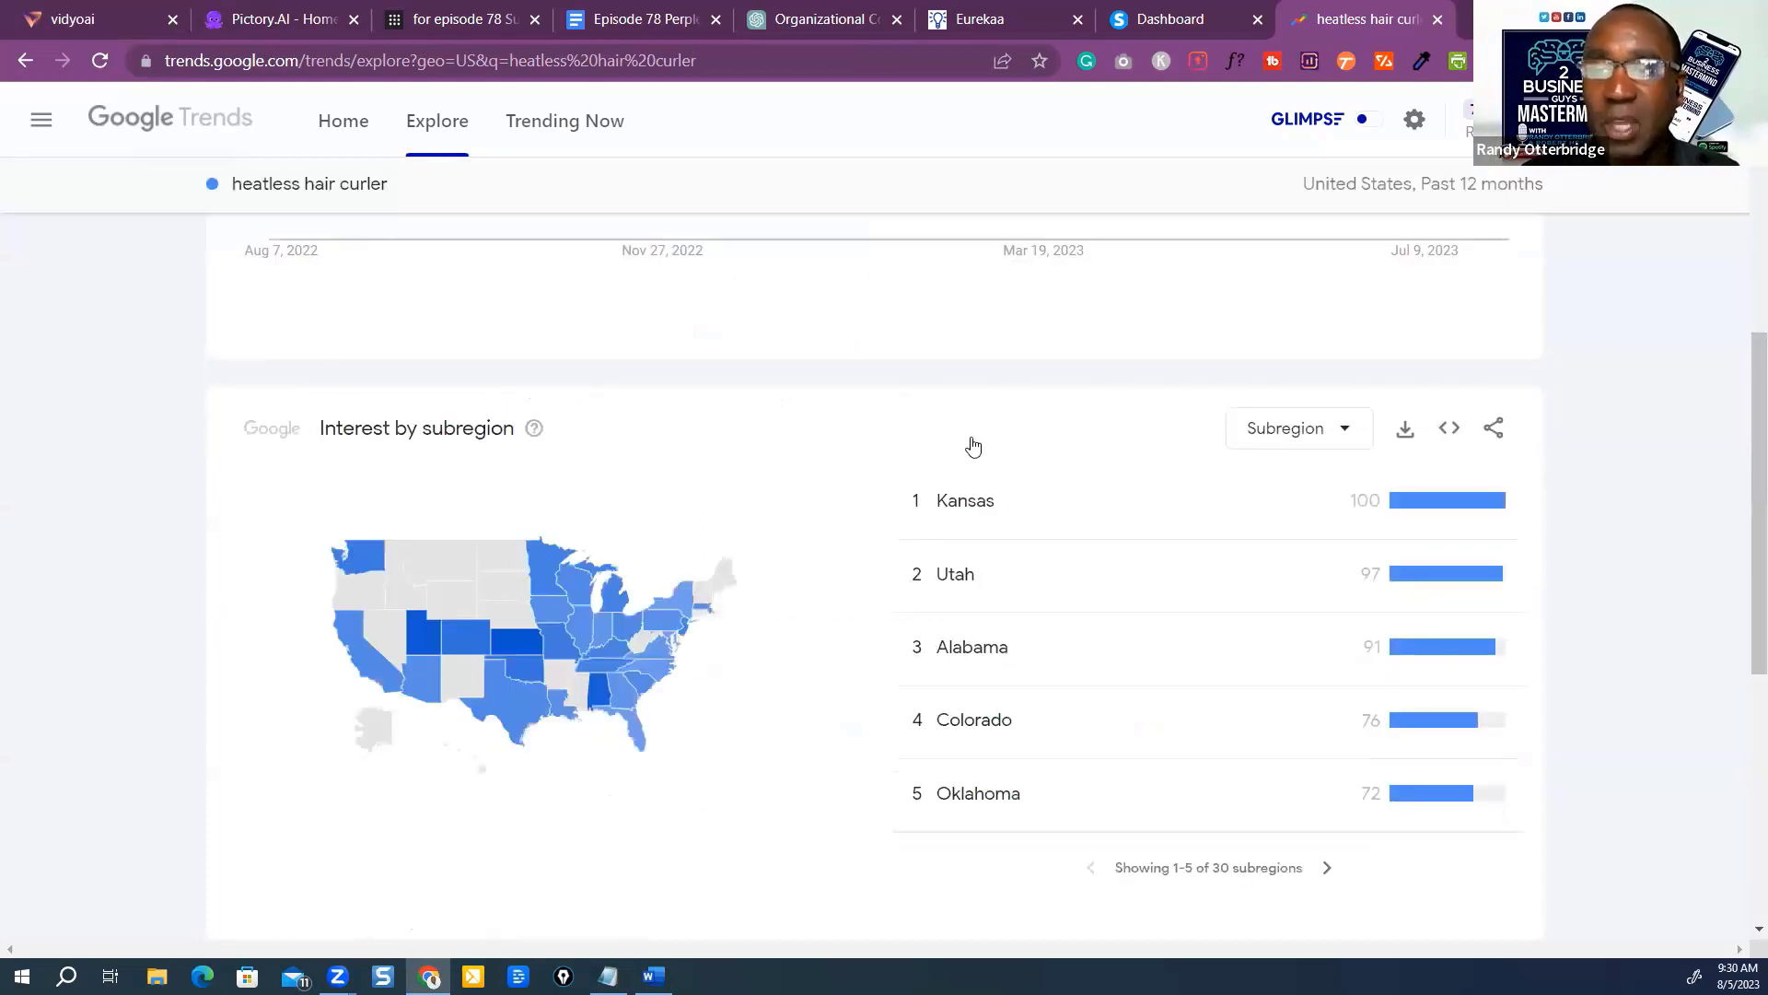
scroll(470, 381, "down", 6)
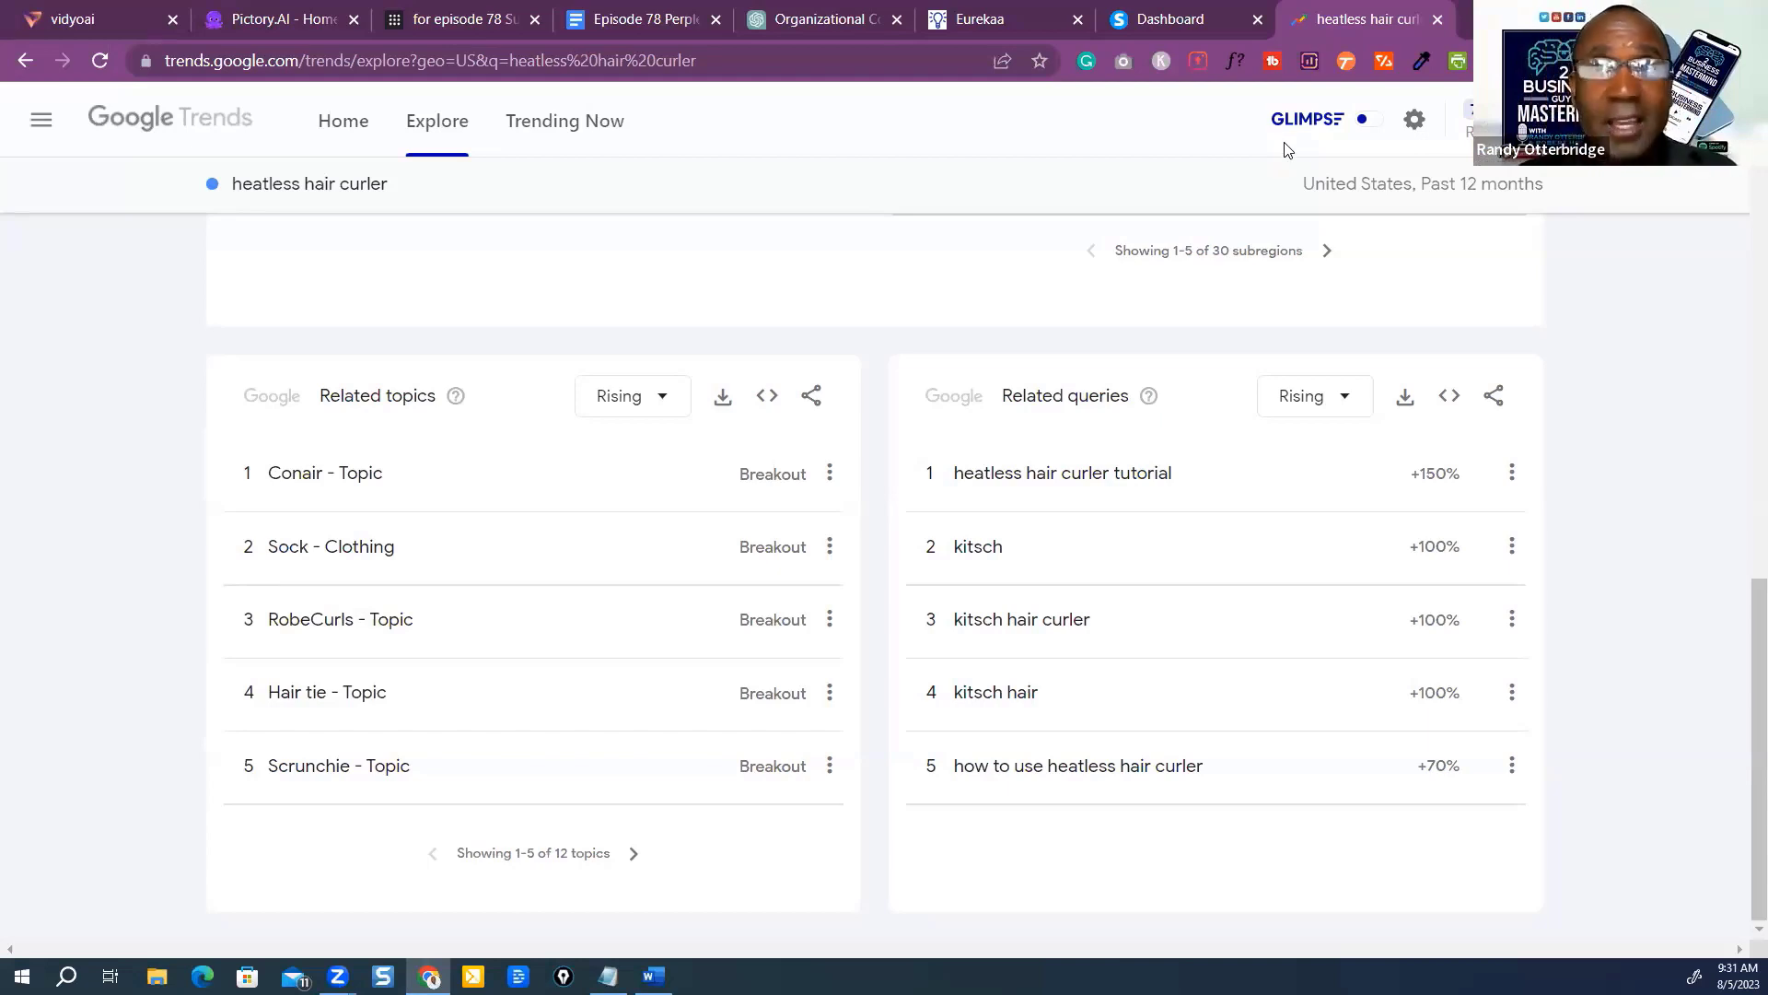
Switch to Perplexity and start a new thread.
left_click(453, 20)
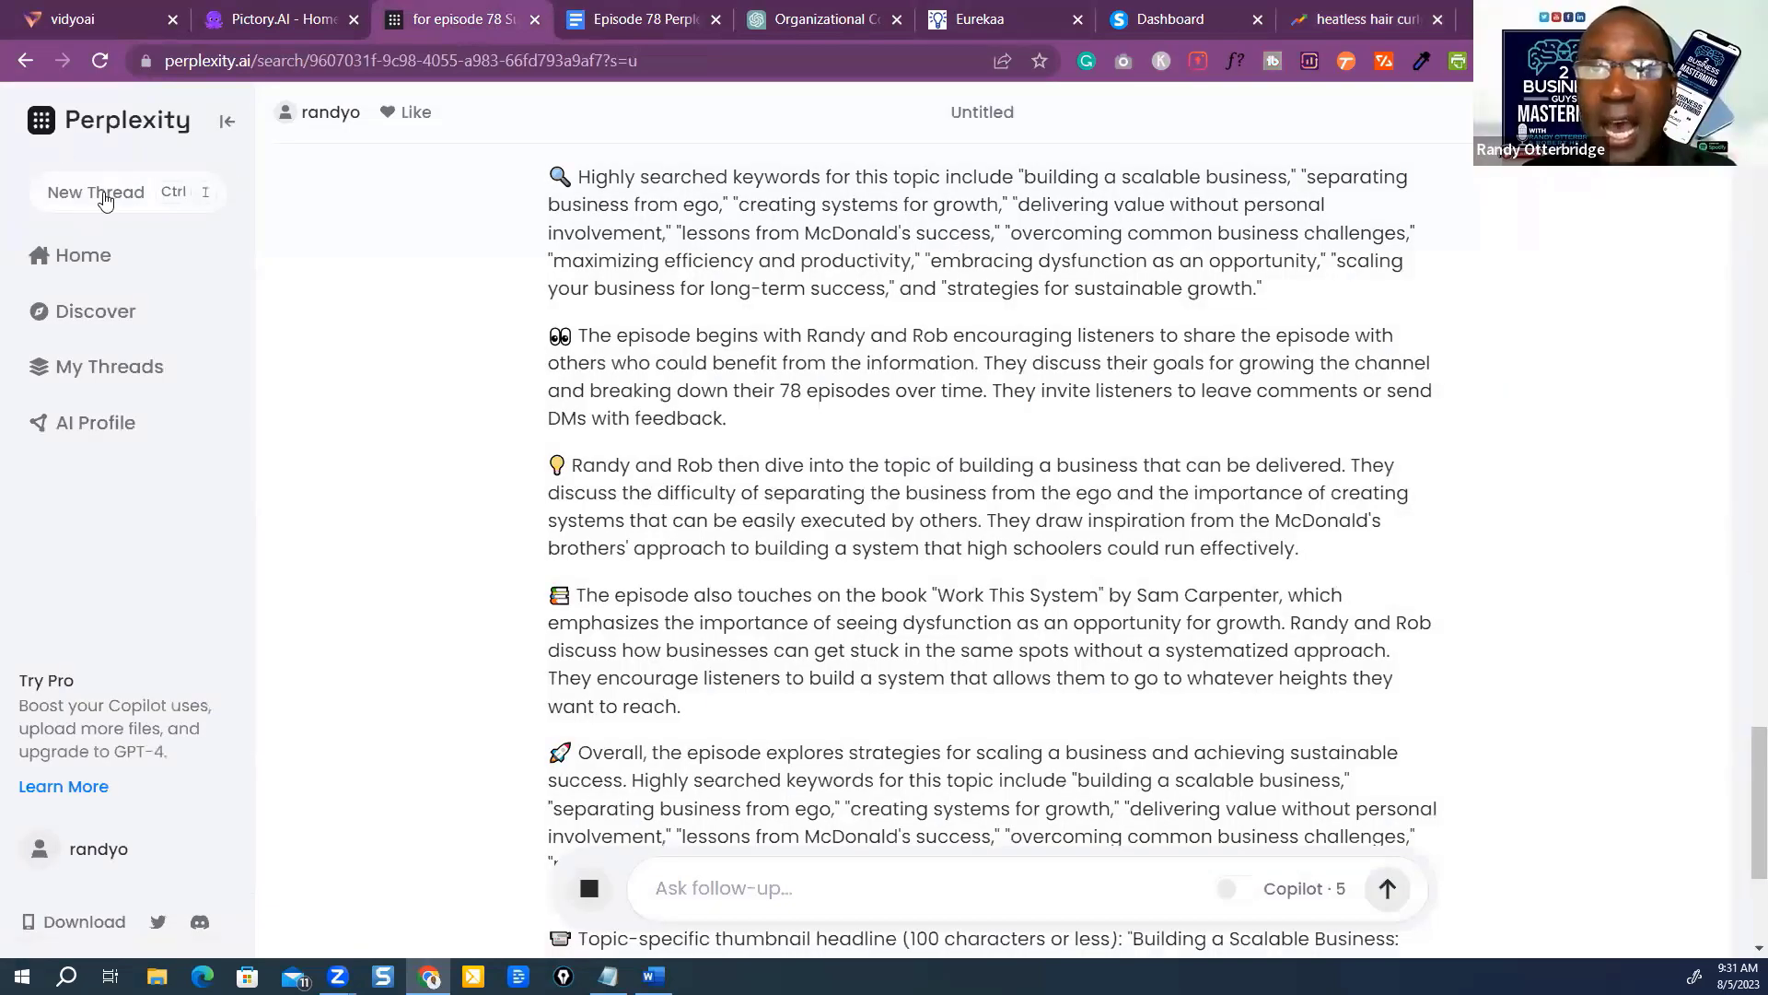
left_click(104, 200)
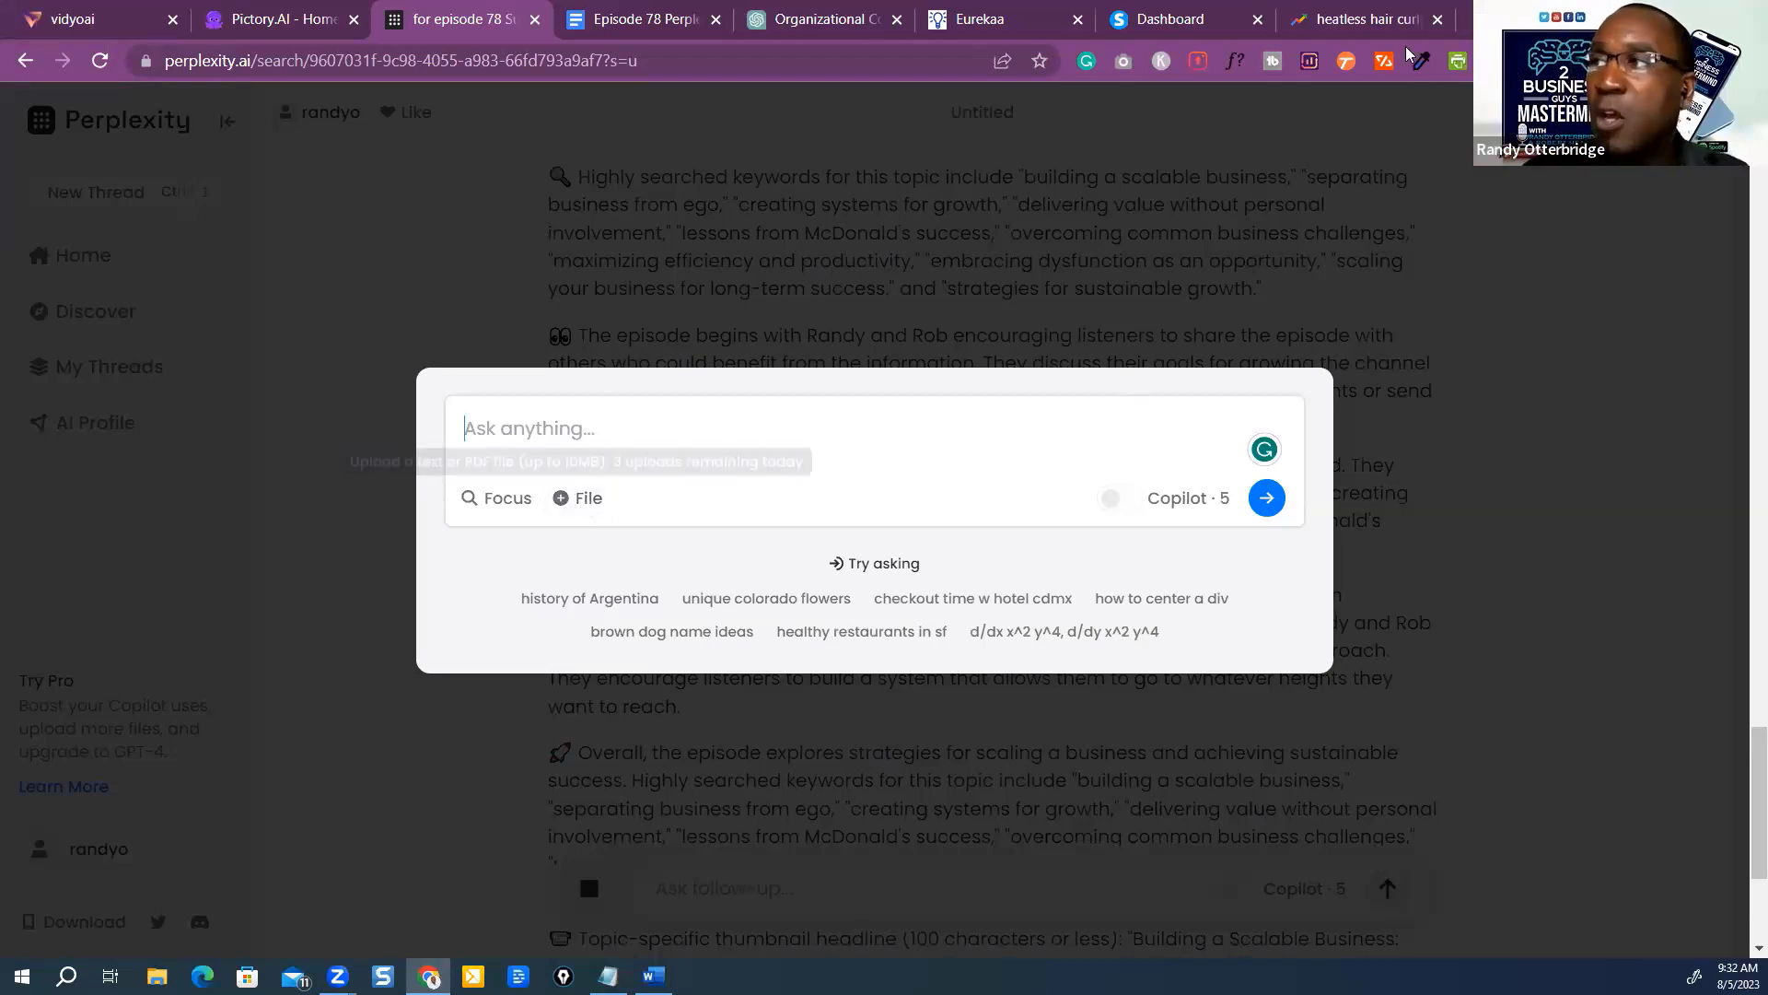
Return to Google Trends and copy the search term "heatless hair curler".
left_click(1331, 25)
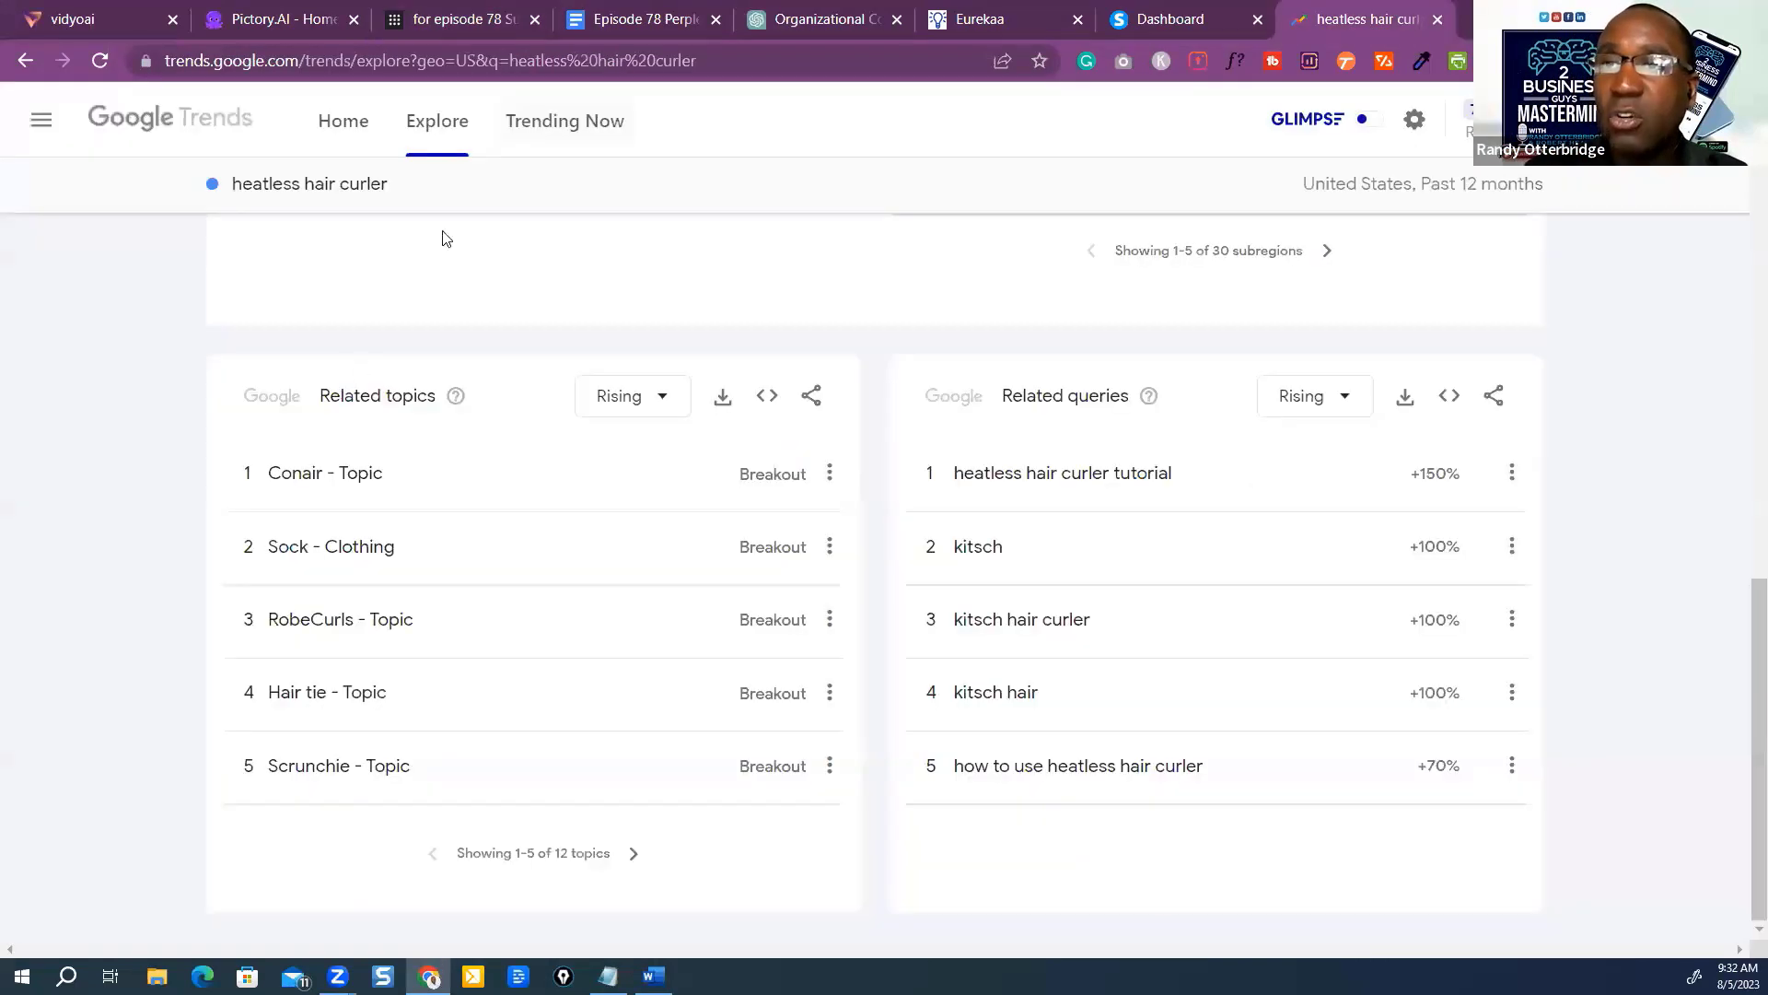
scroll(377, 189, "up", 7)
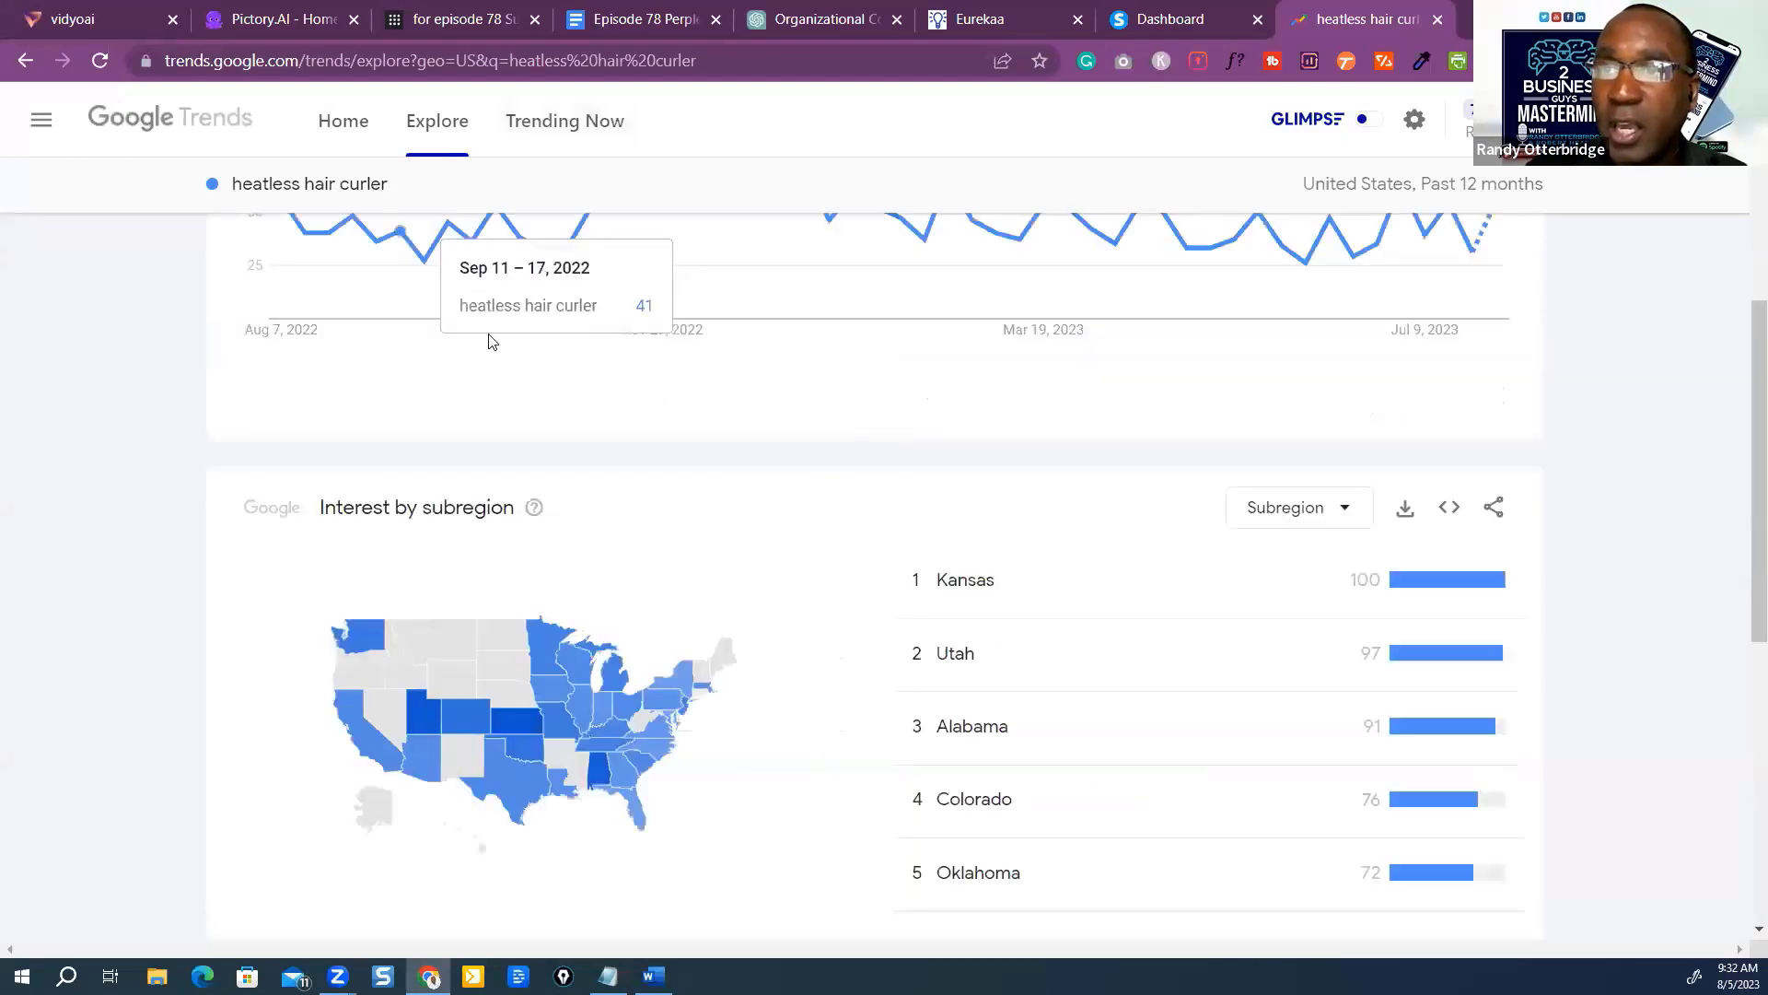
scroll(483, 304, "up", 2)
scroll(474, 252, "up", 3)
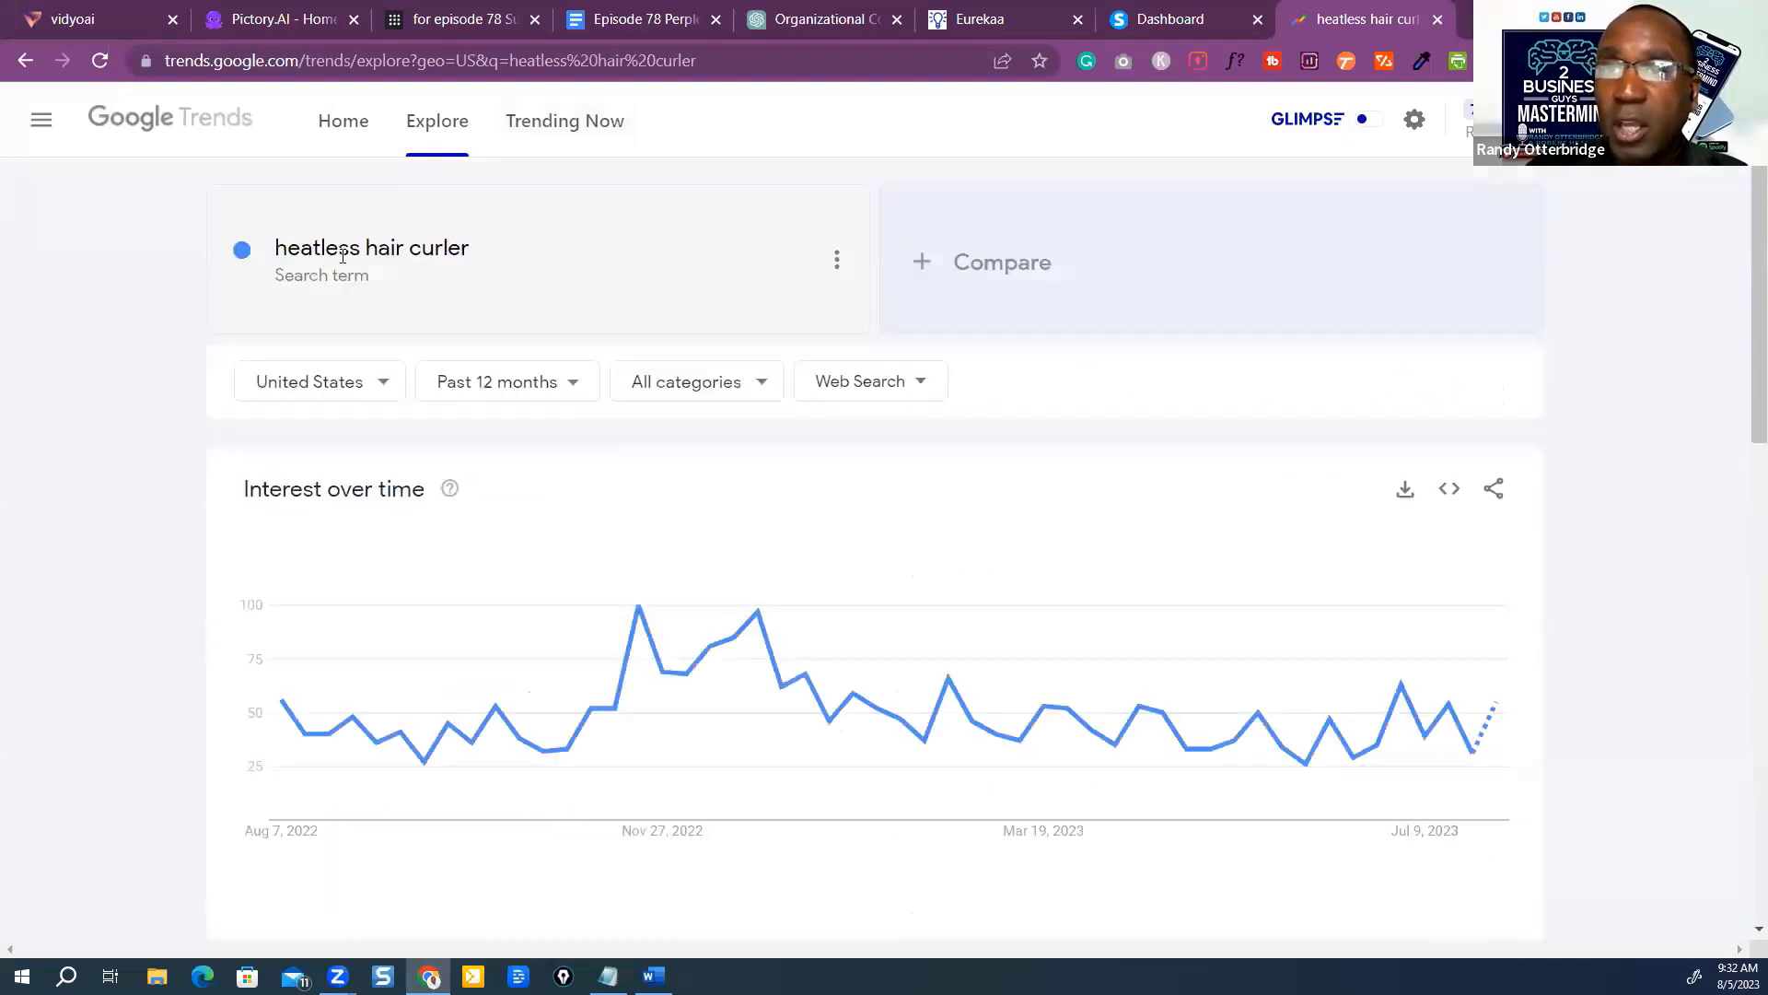
left_click(479, 256)
key("ctrl+c")
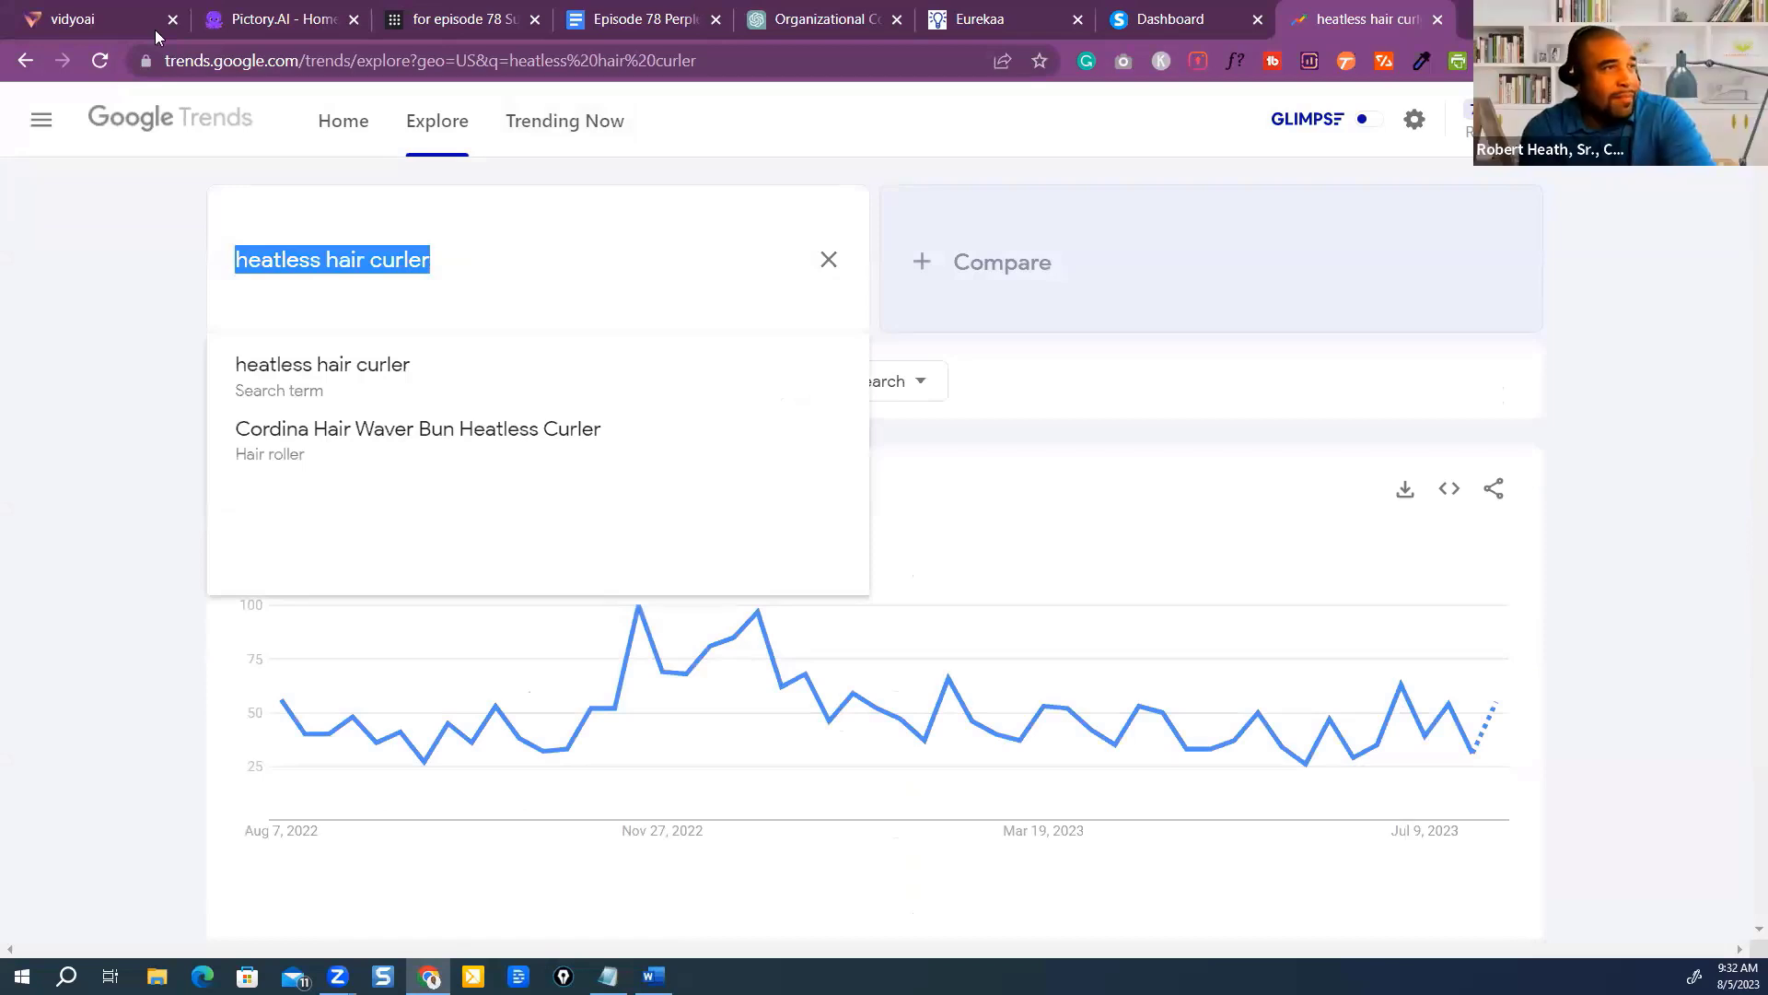
Switch to Perplexity and ask "Is heatless hair curler a good product to sell", pasting in the copied product name.
left_click(442, 17)
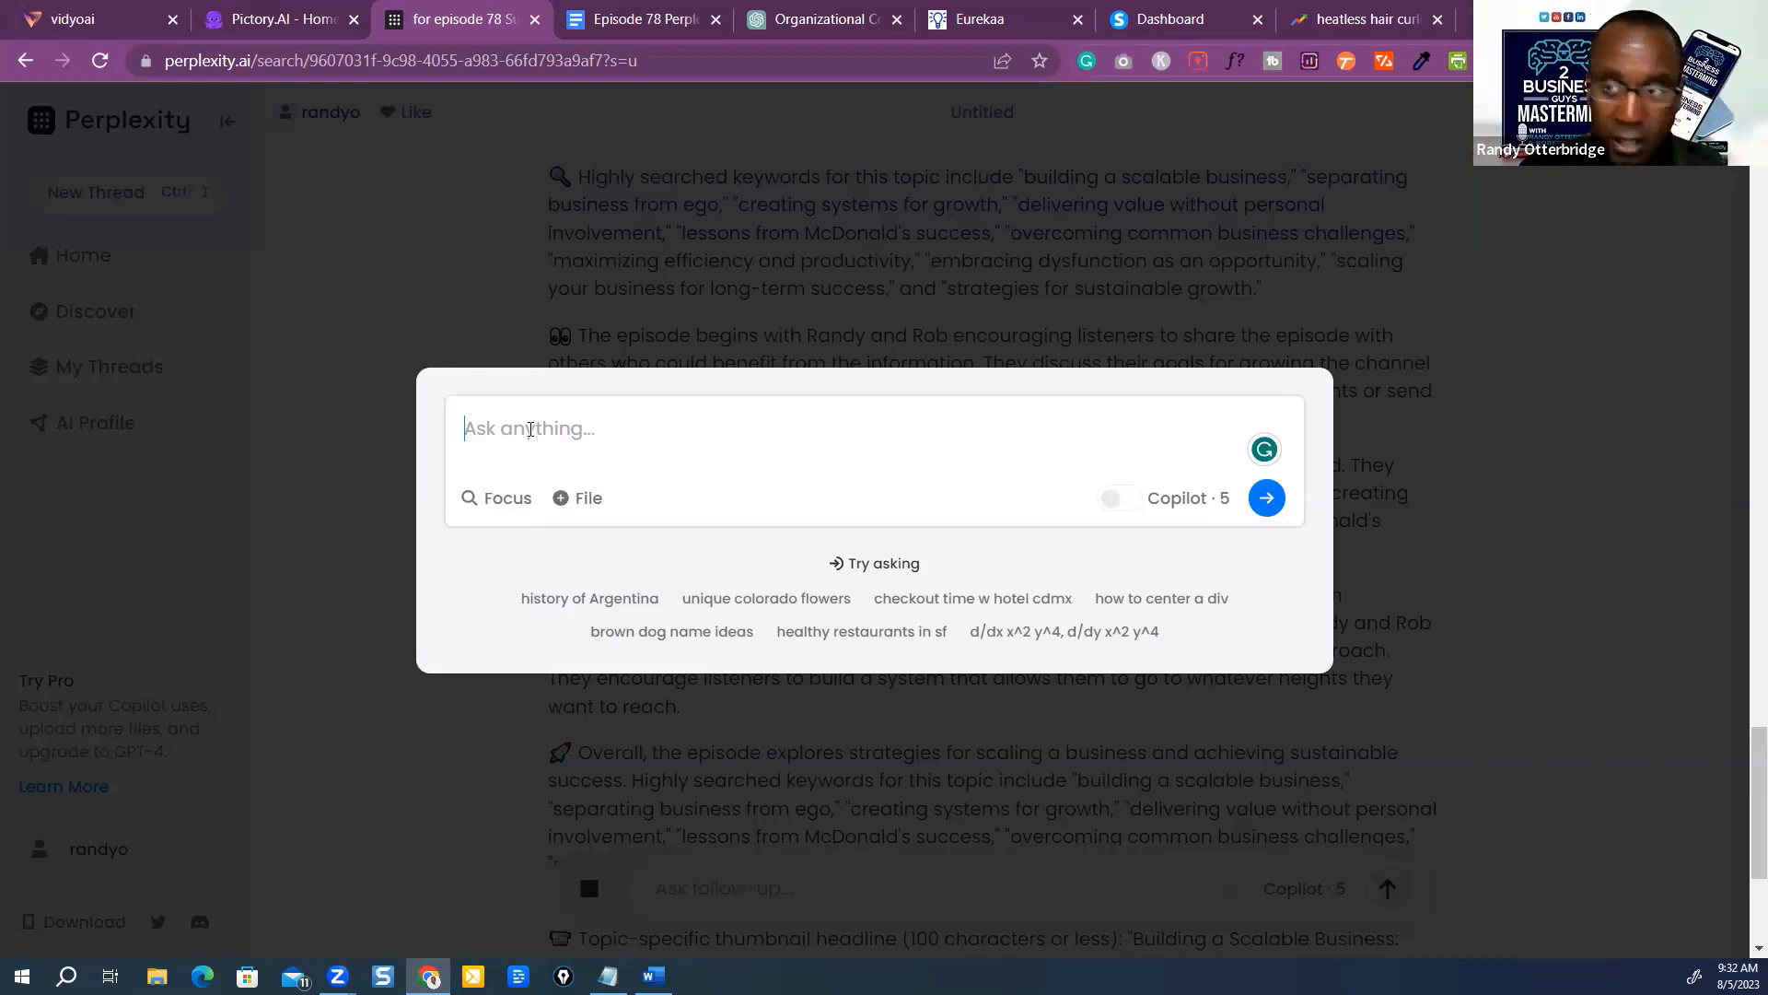
type("Is this c")
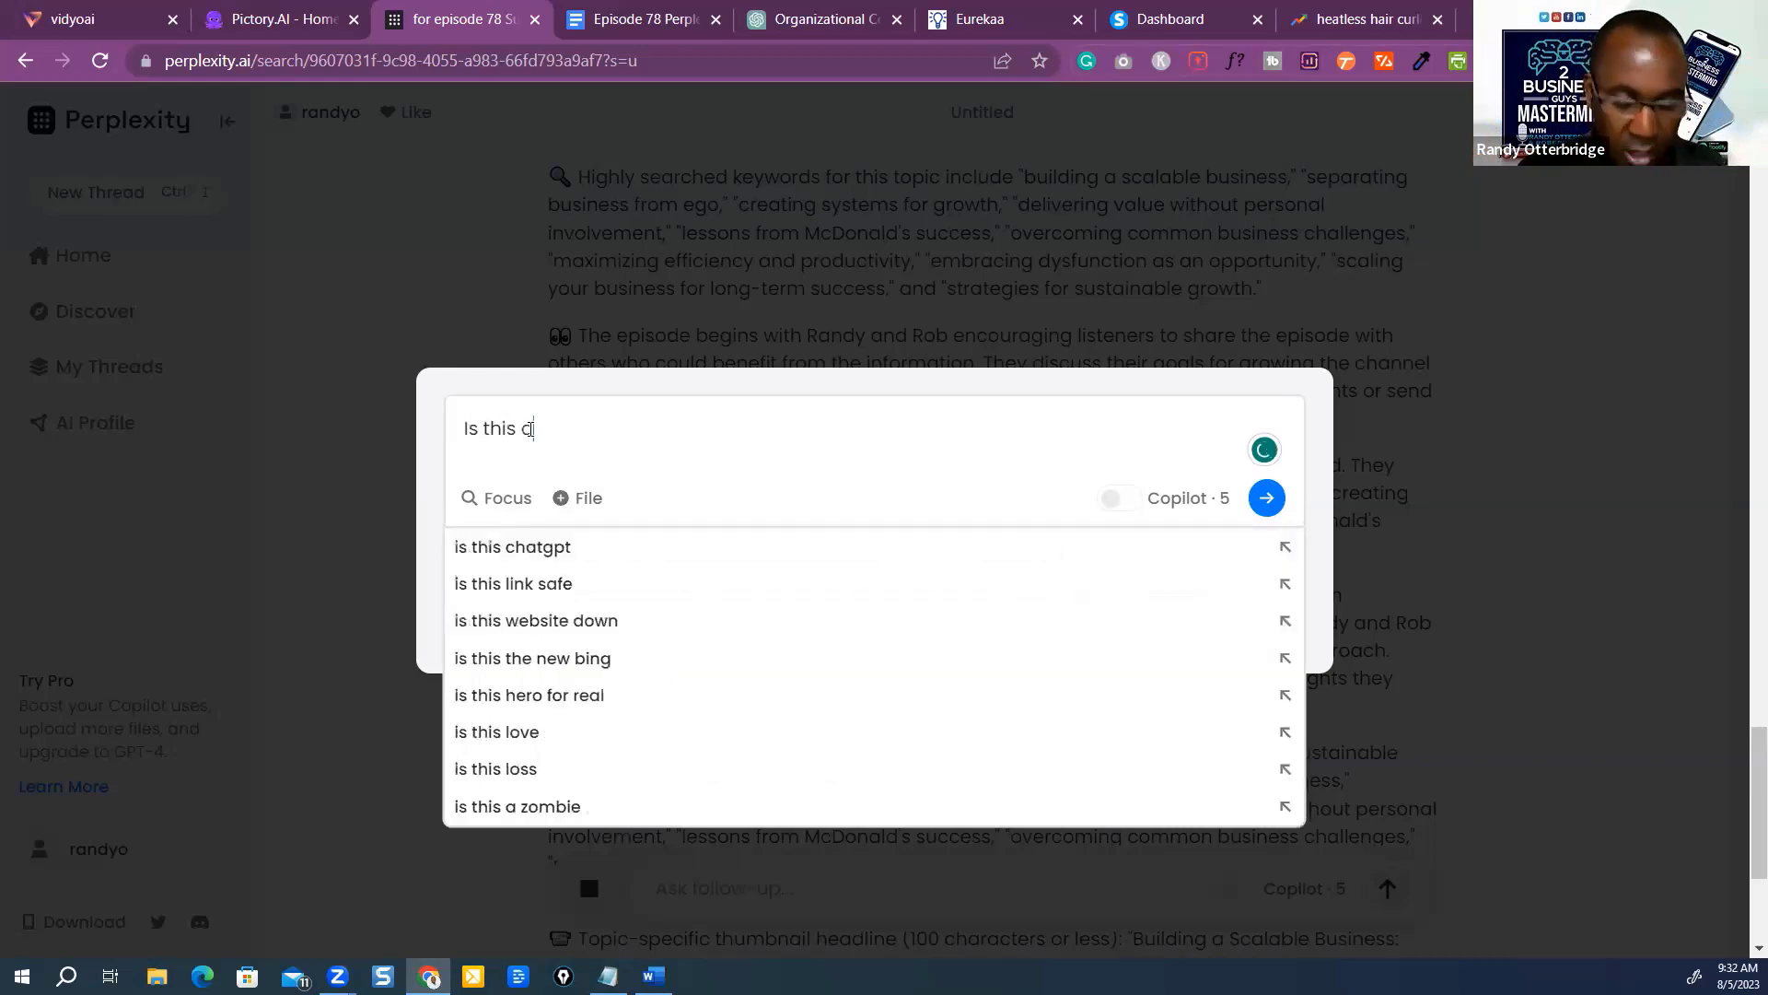
key("BackSpace")
key("BackSpace")
key("BackSpace")
key("BackSpace")
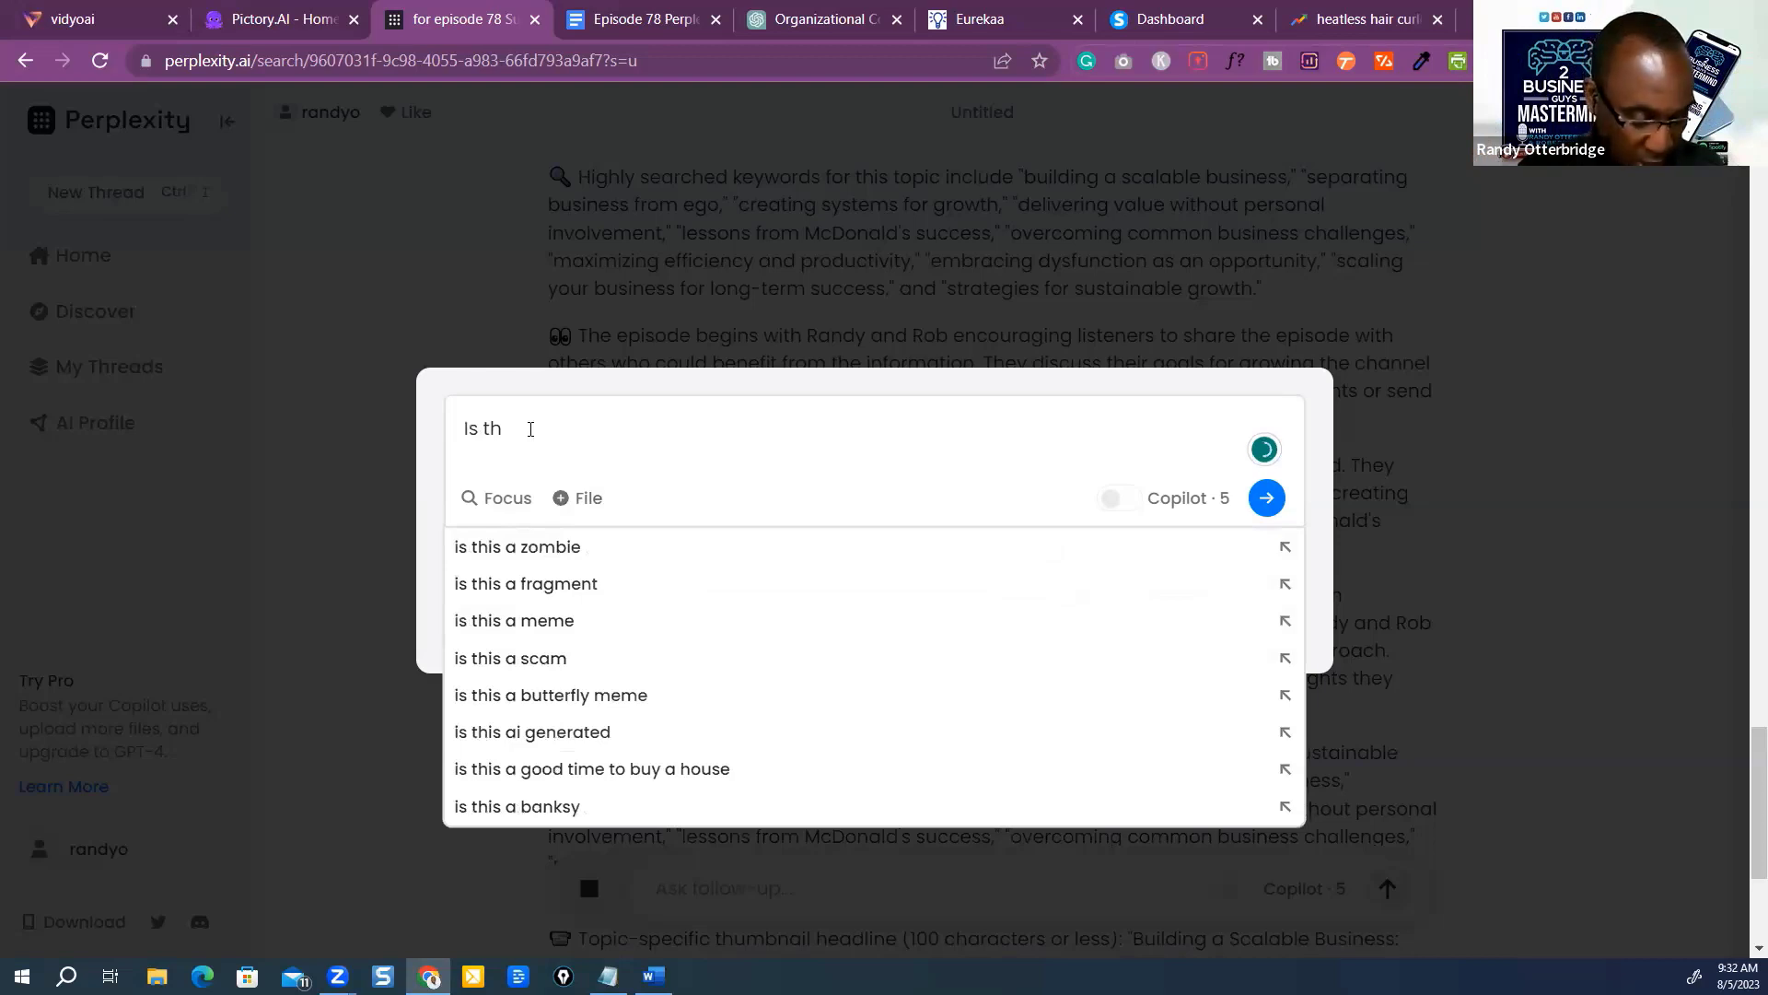
key("BackSpace")
key("BackSpace")
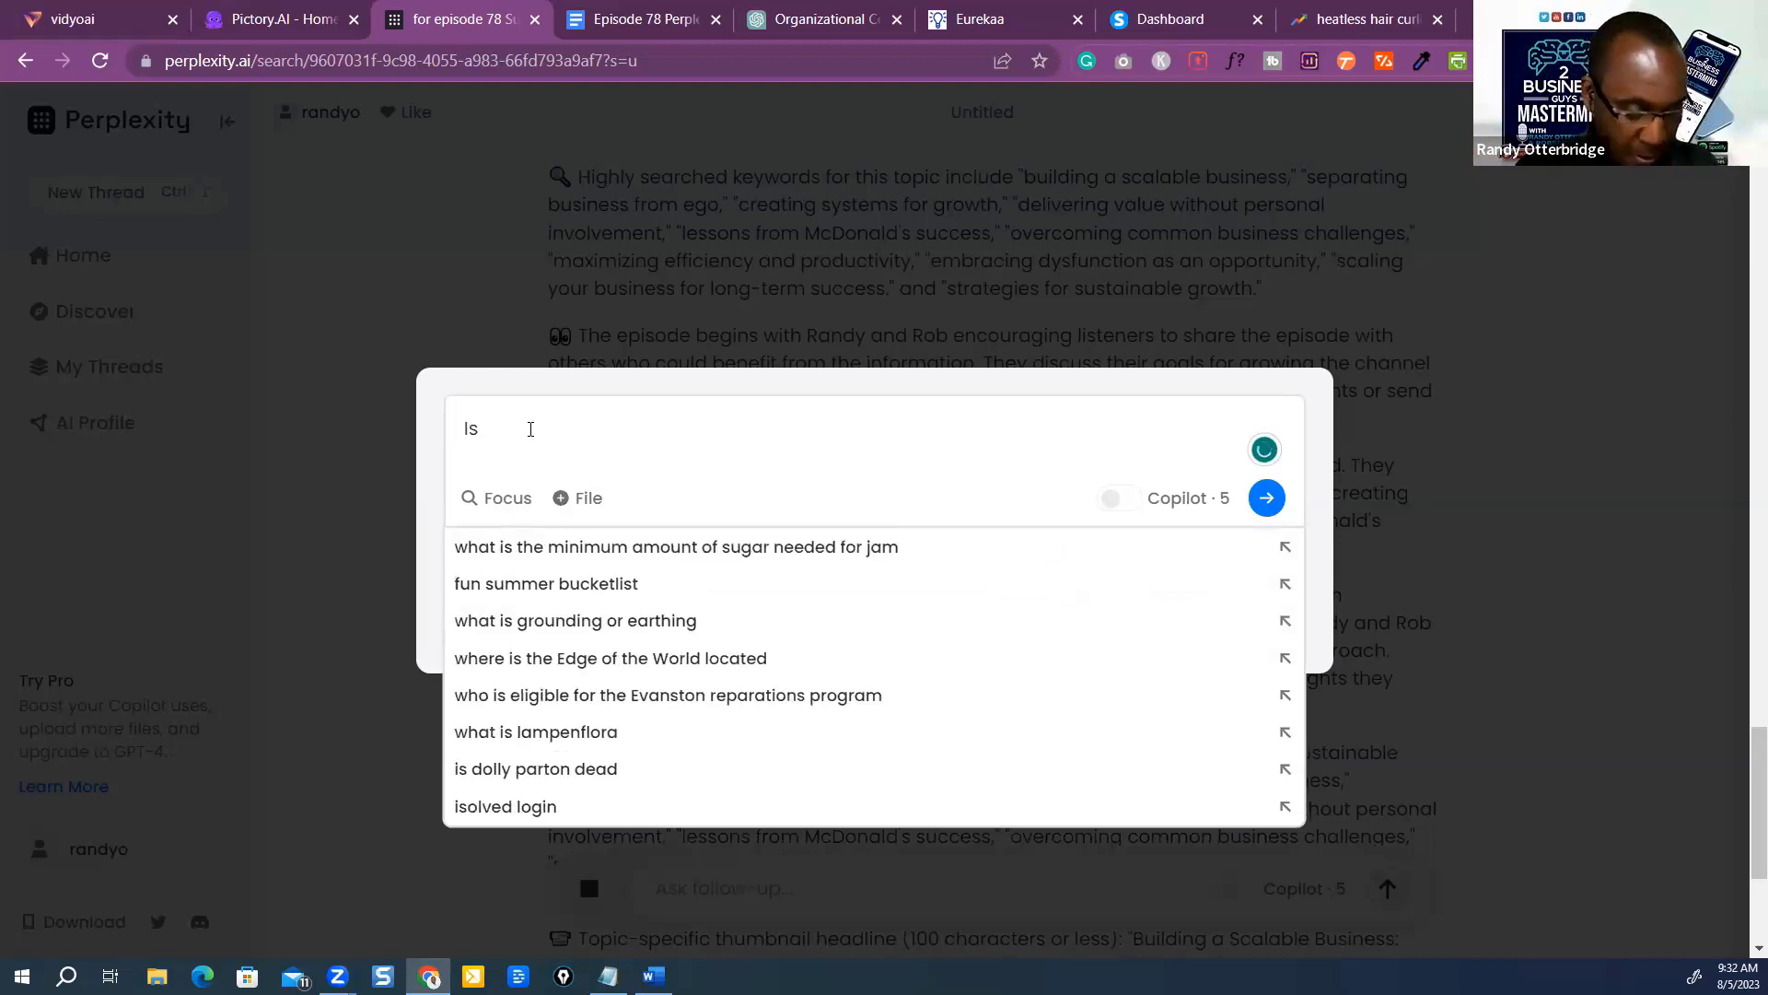
key("ctrl+v")
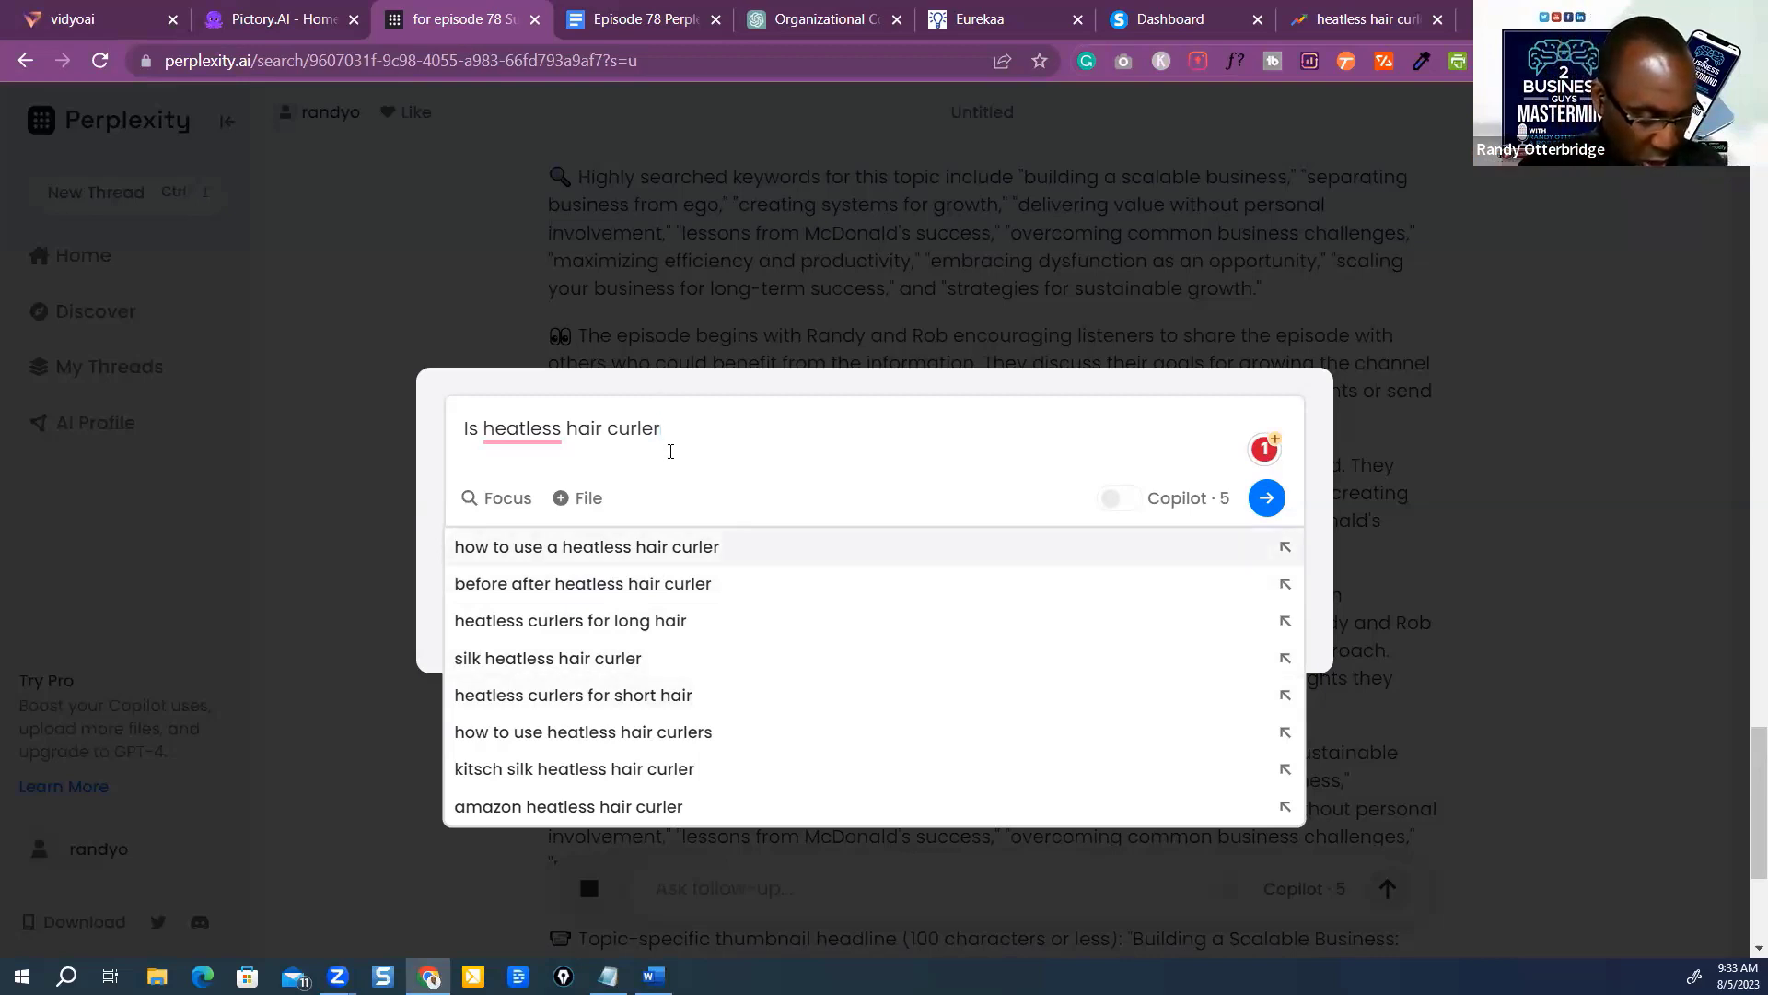
type("a")
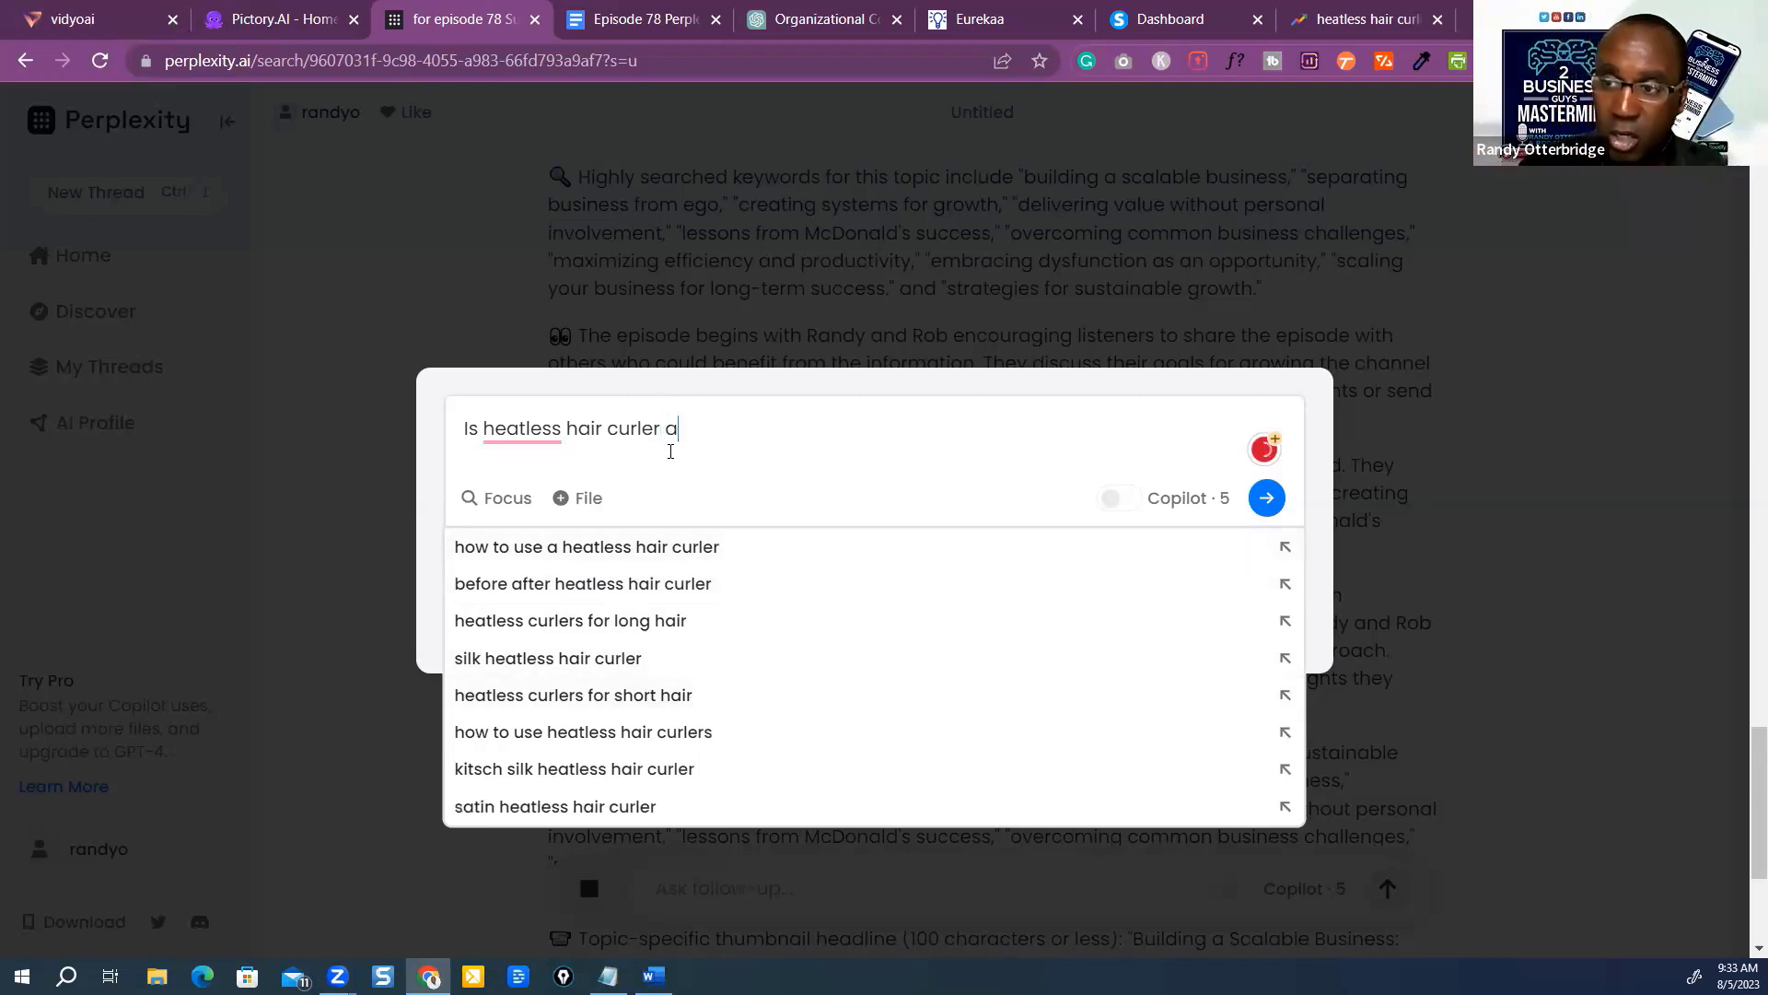
type(" good product ")
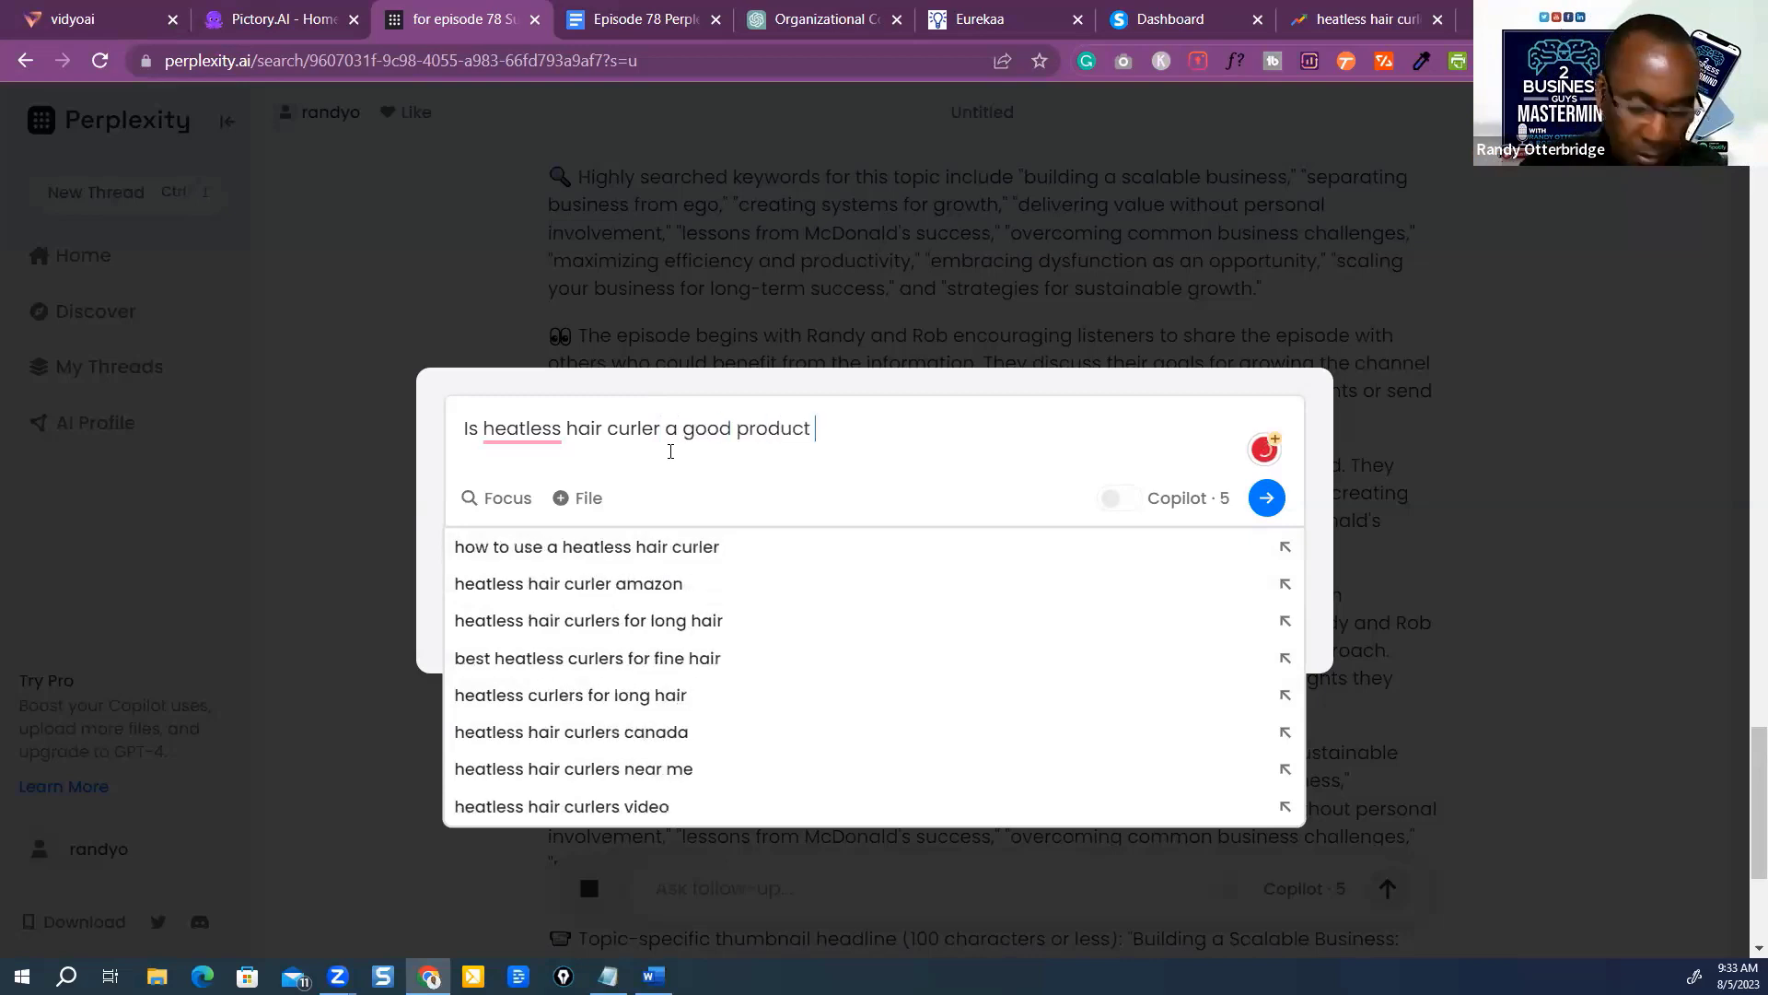
type("to sell")
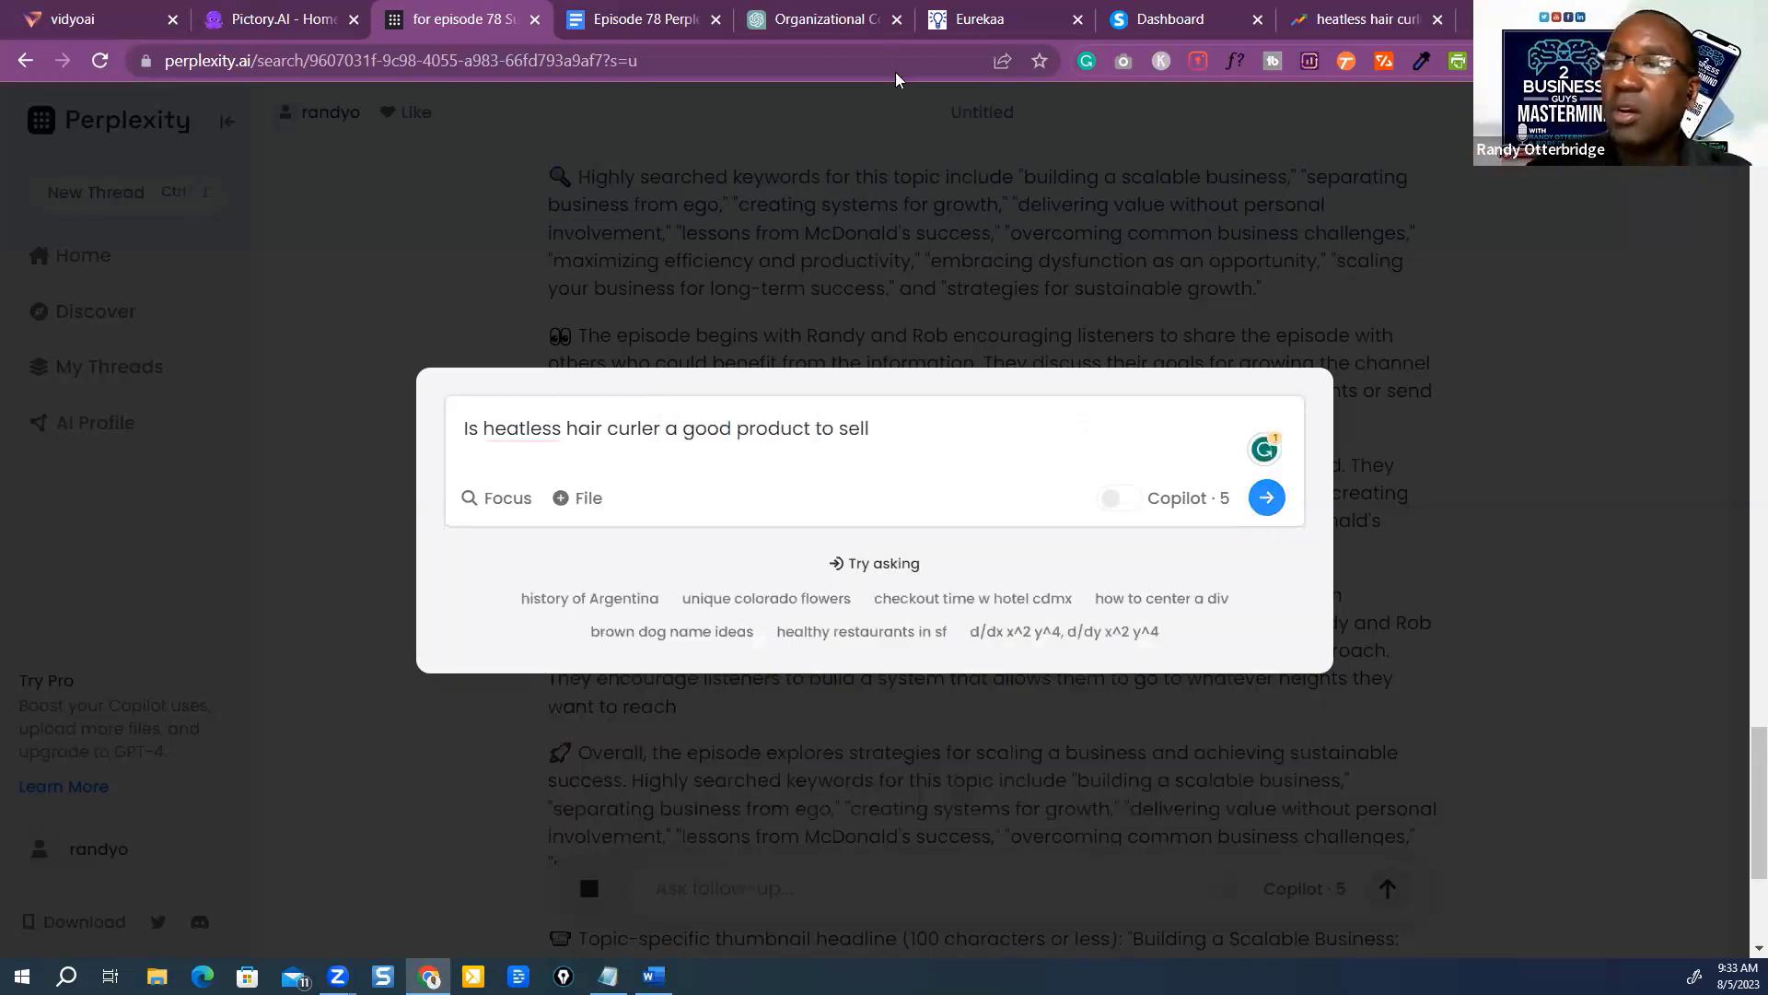
key("Return")
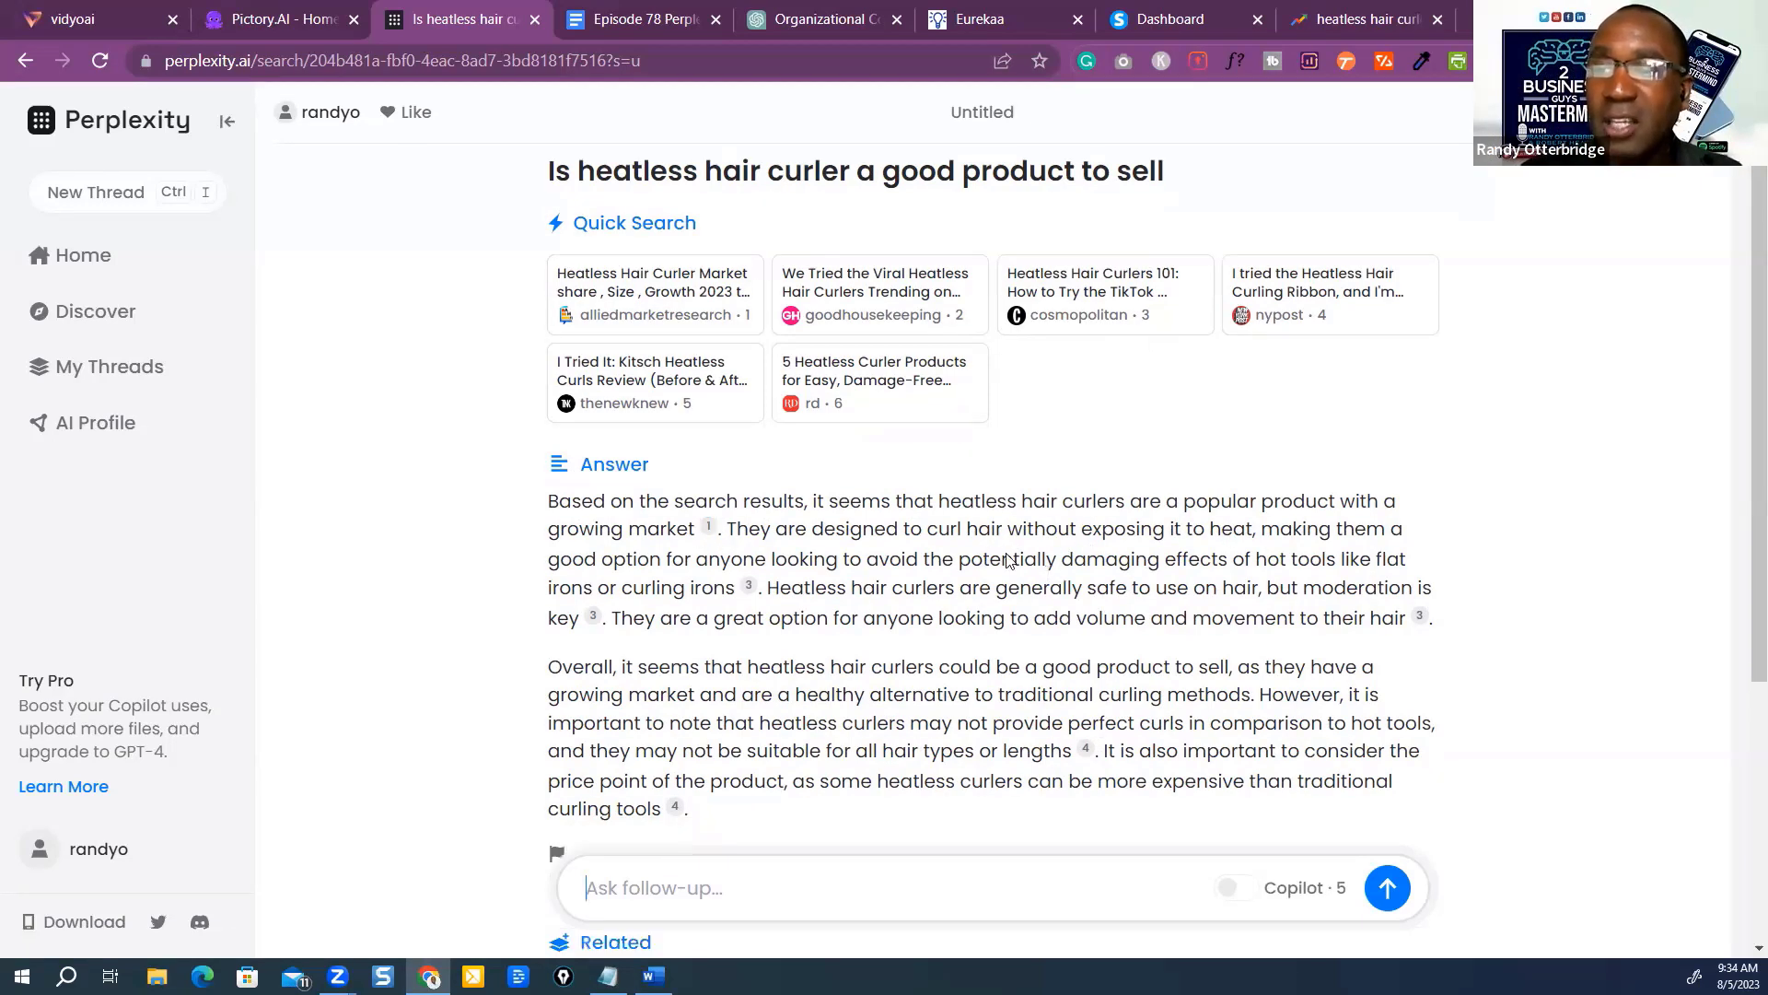
Review the answer on selling heatless hair curlers together with its sources and related questions.
scroll(1010, 558, "down", 5)
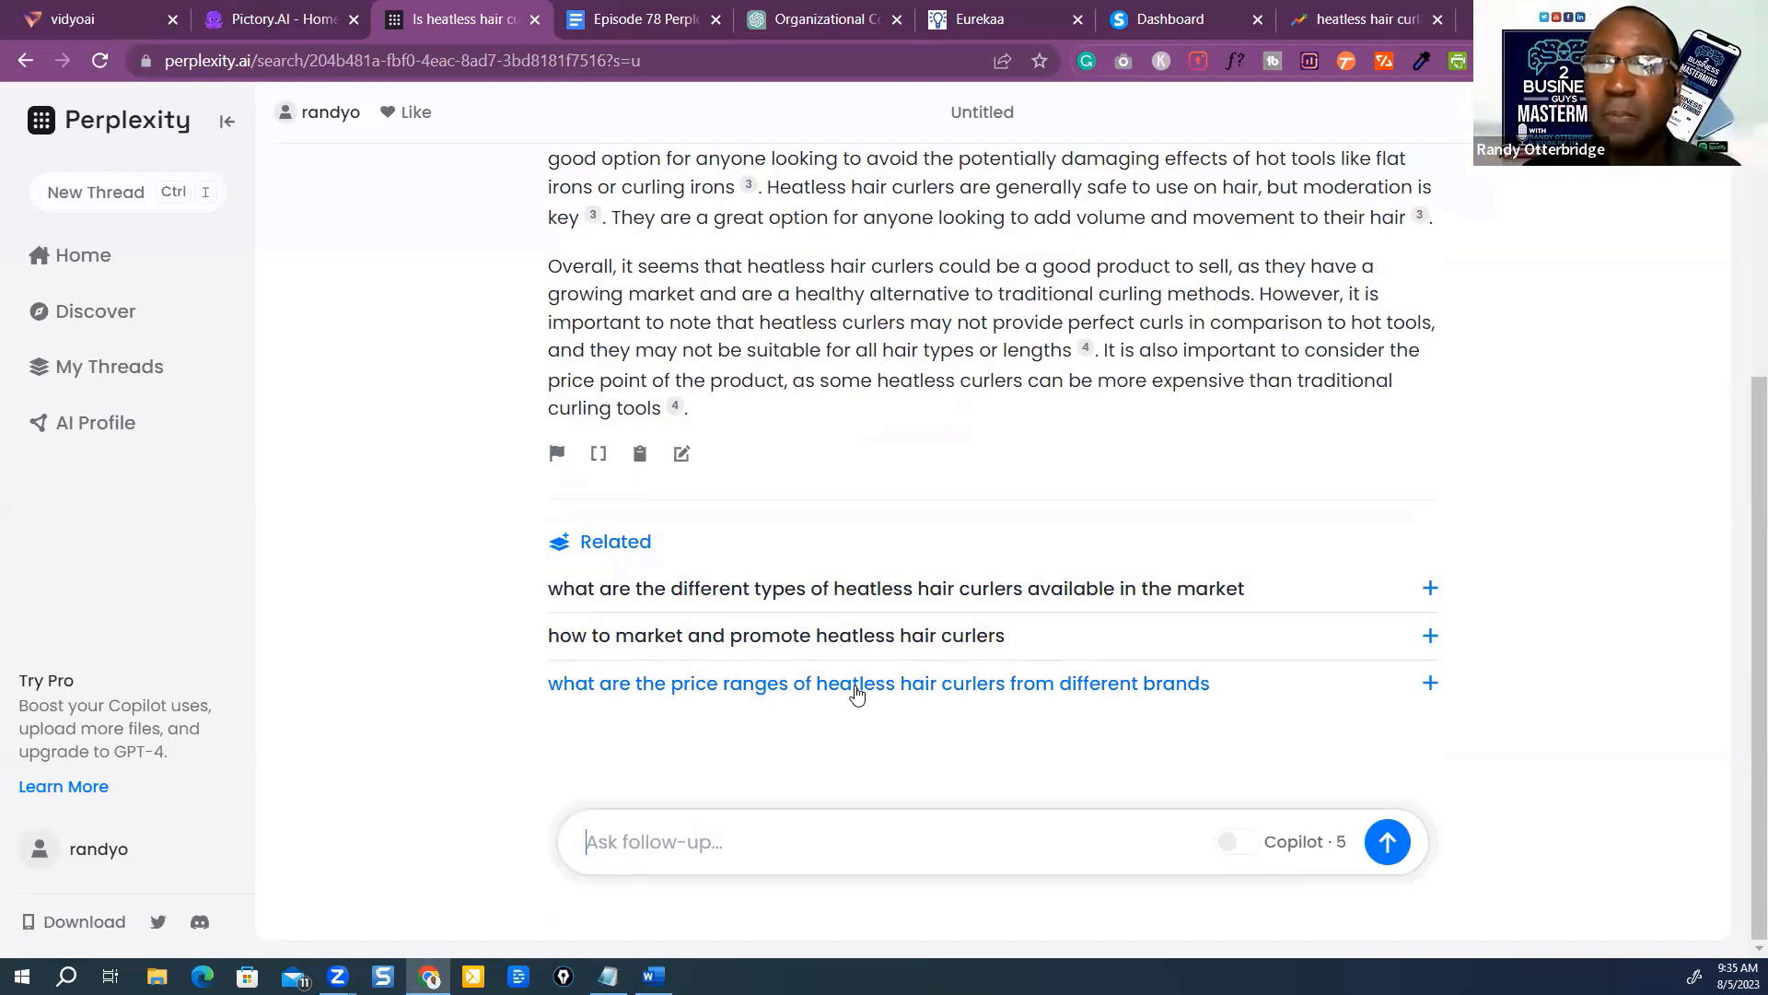
scroll(890, 660, "up", 1)
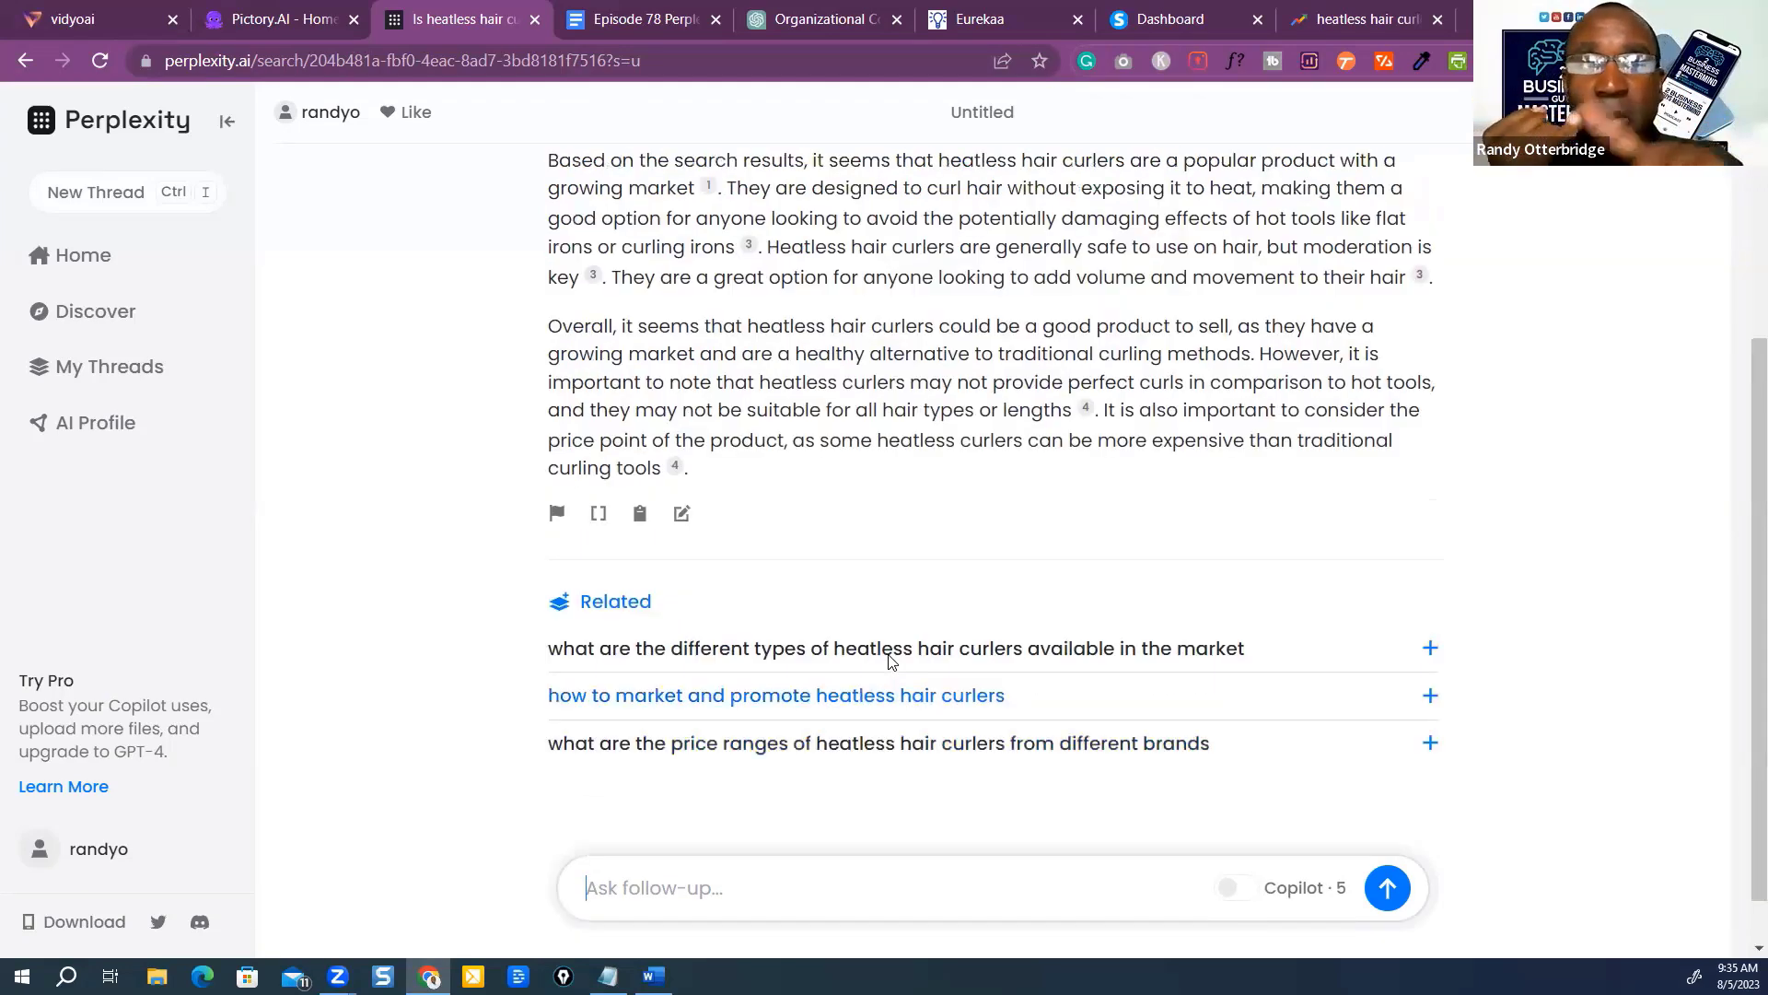
scroll(890, 660, "up", 1)
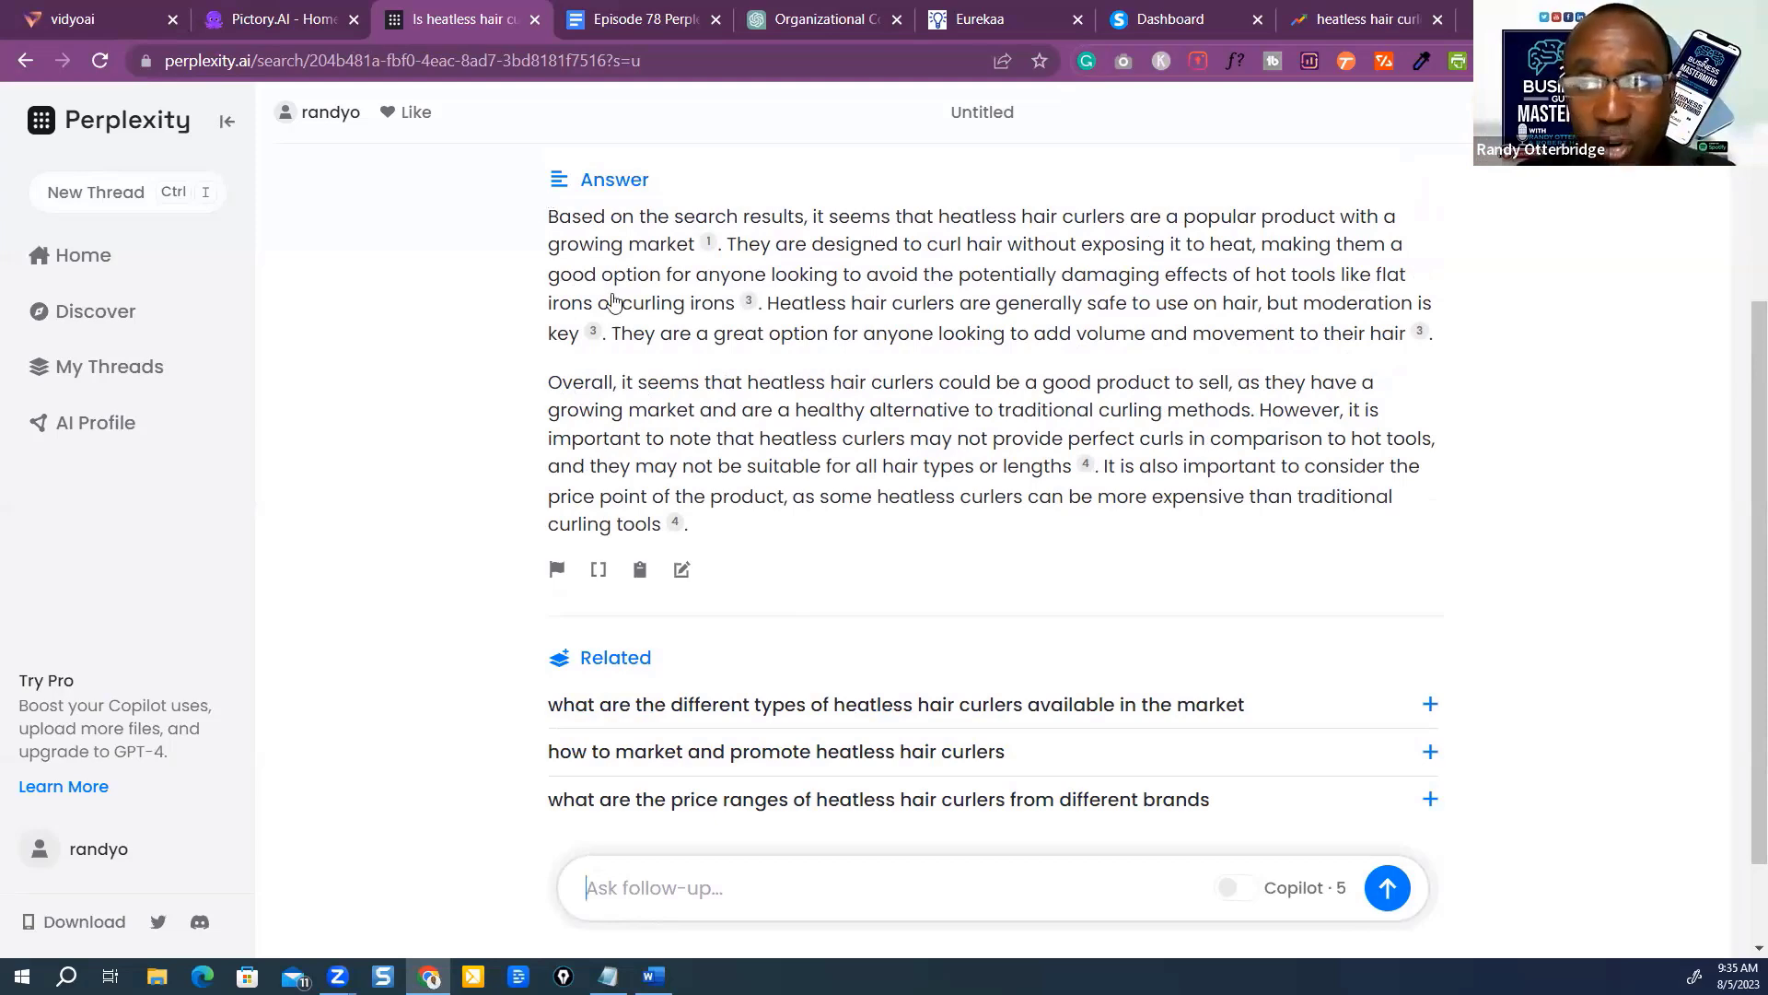
scroll(612, 293, "up", 3)
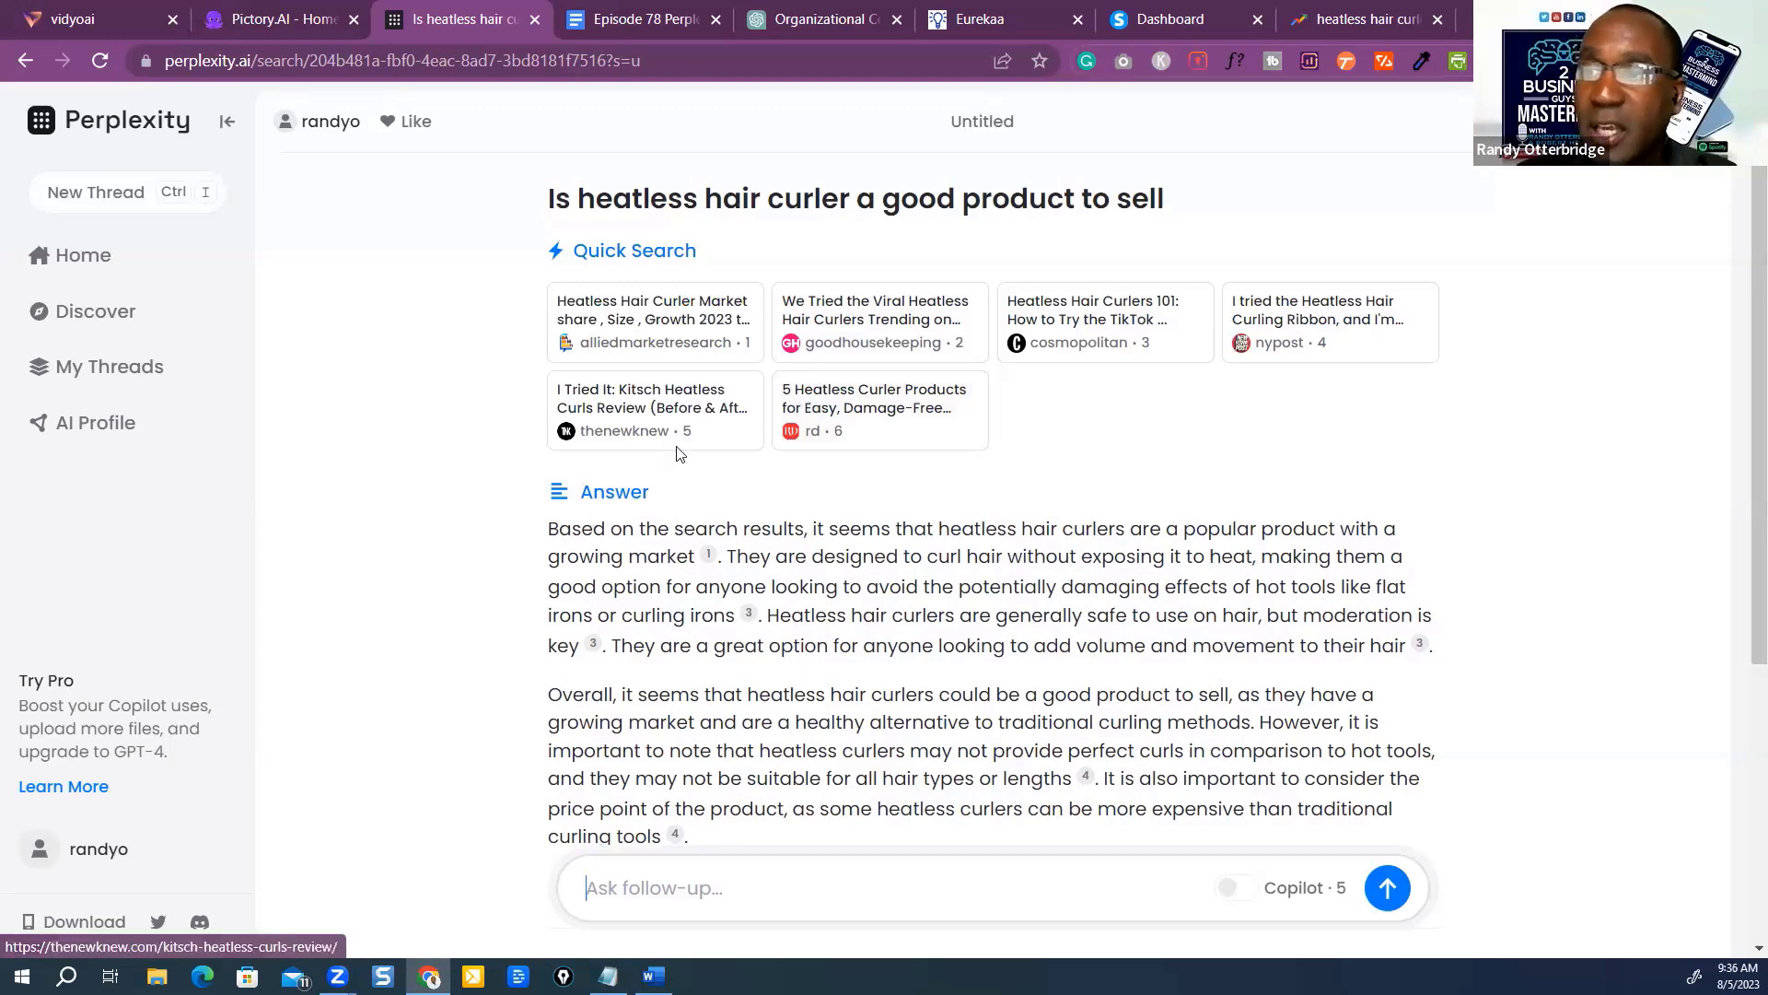
scroll(677, 454, "down", 3)
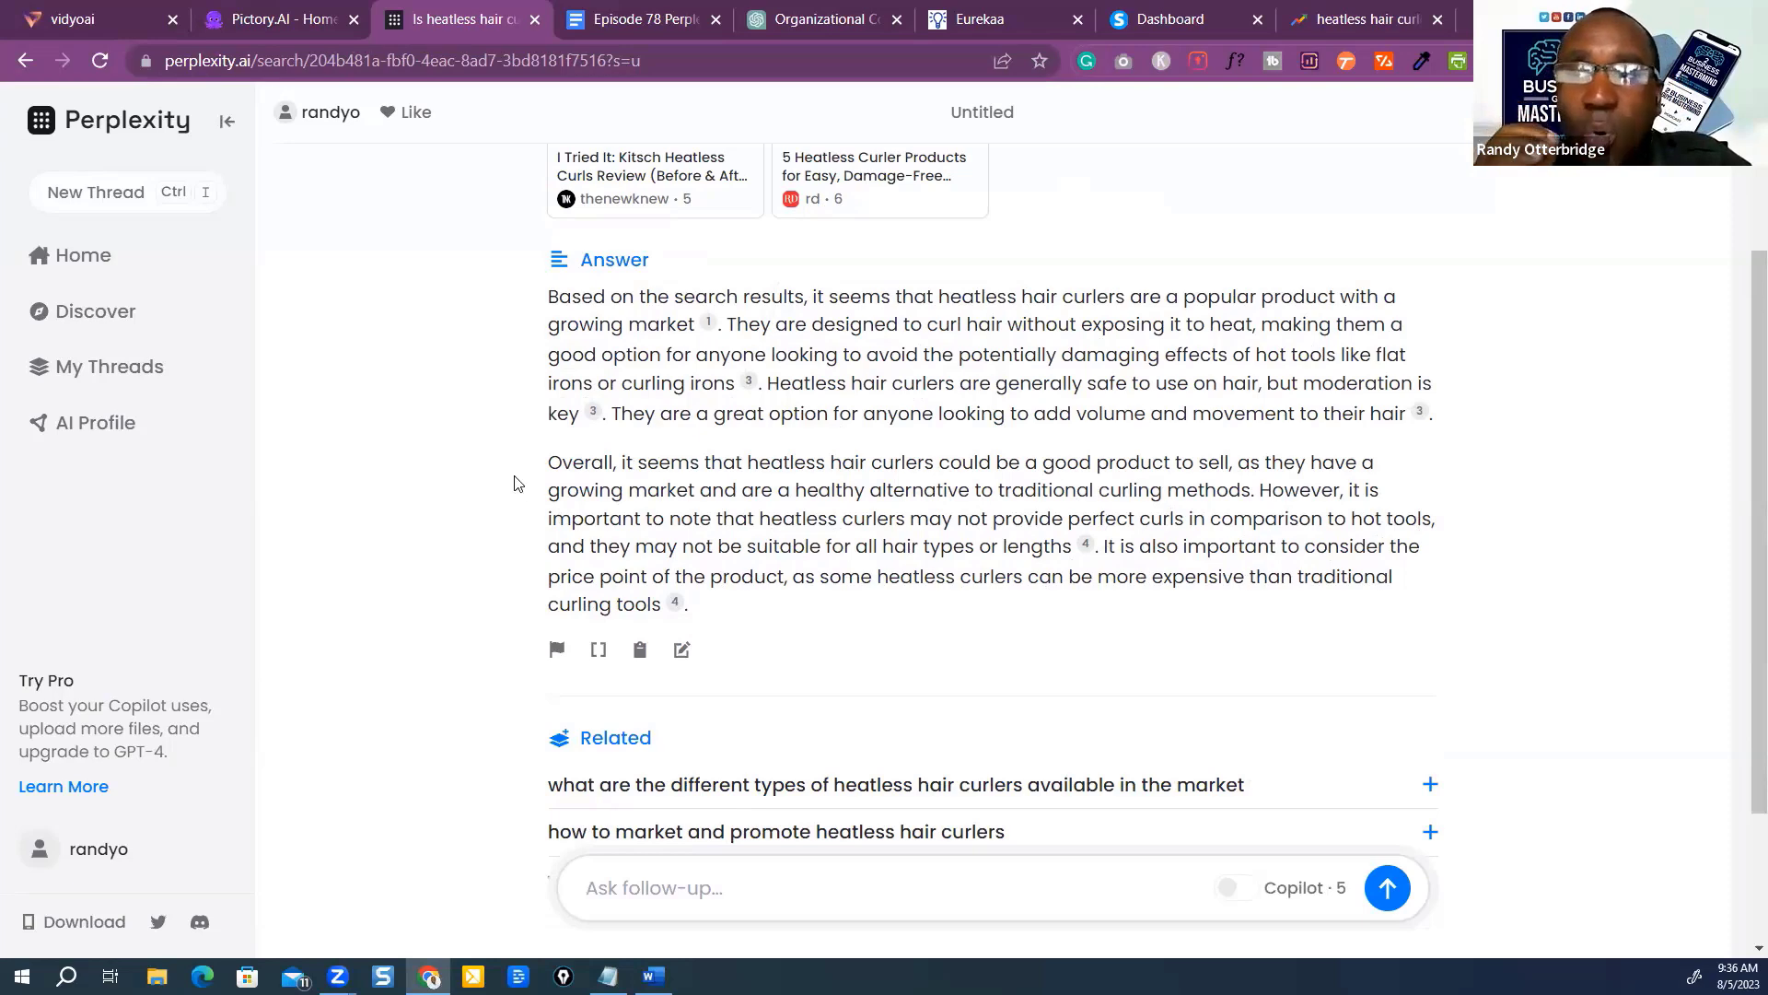
scroll(596, 407, "up", 3)
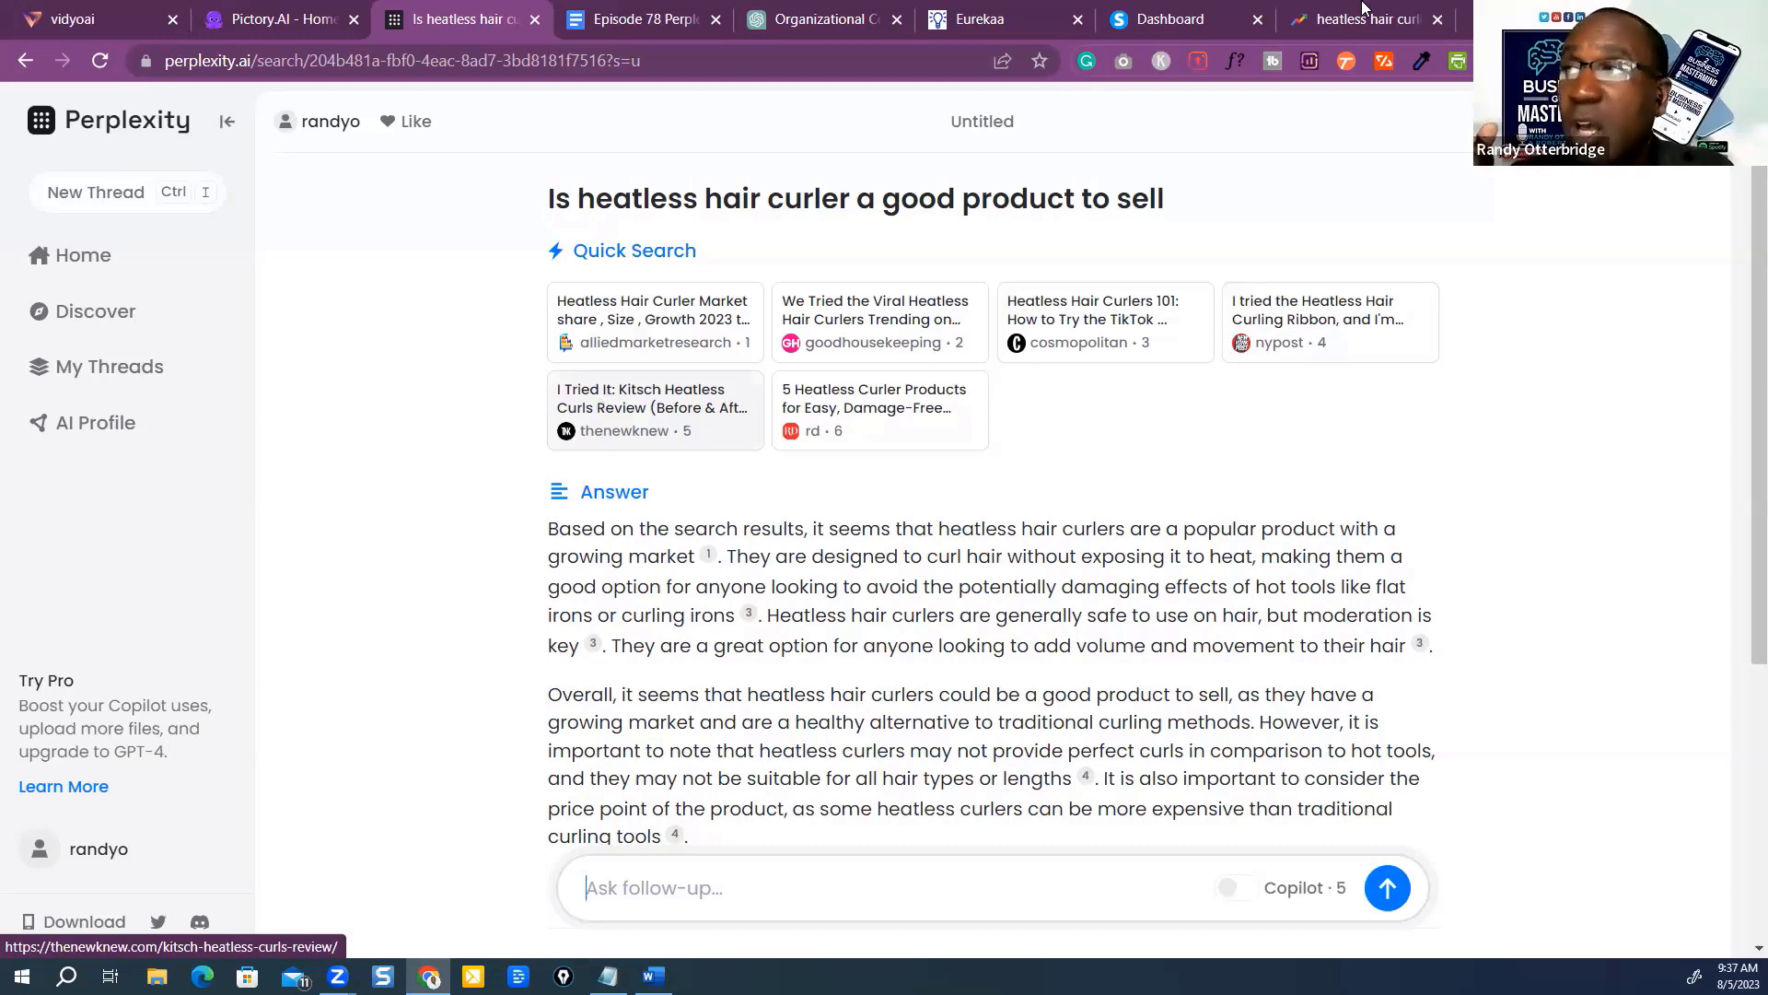
Switch to systeme.io and create a funnel named "Hair curler" with the goal Build an audience.
left_click(1166, 20)
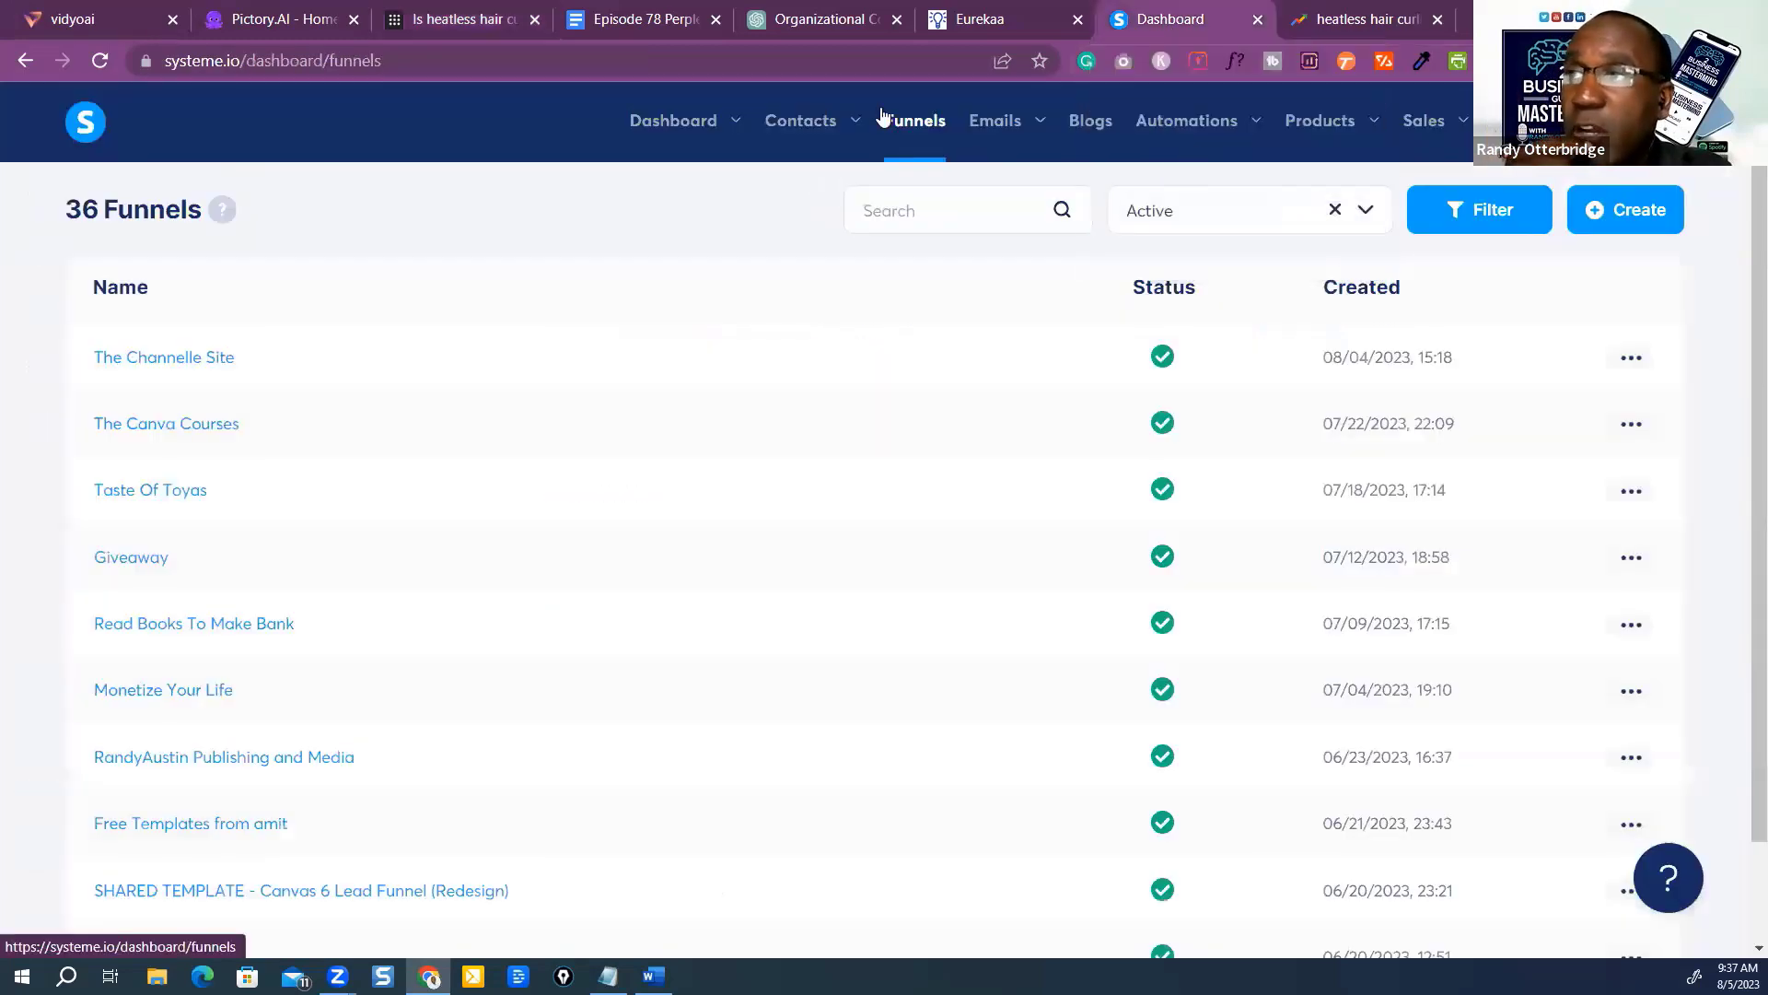
left_click(1629, 212)
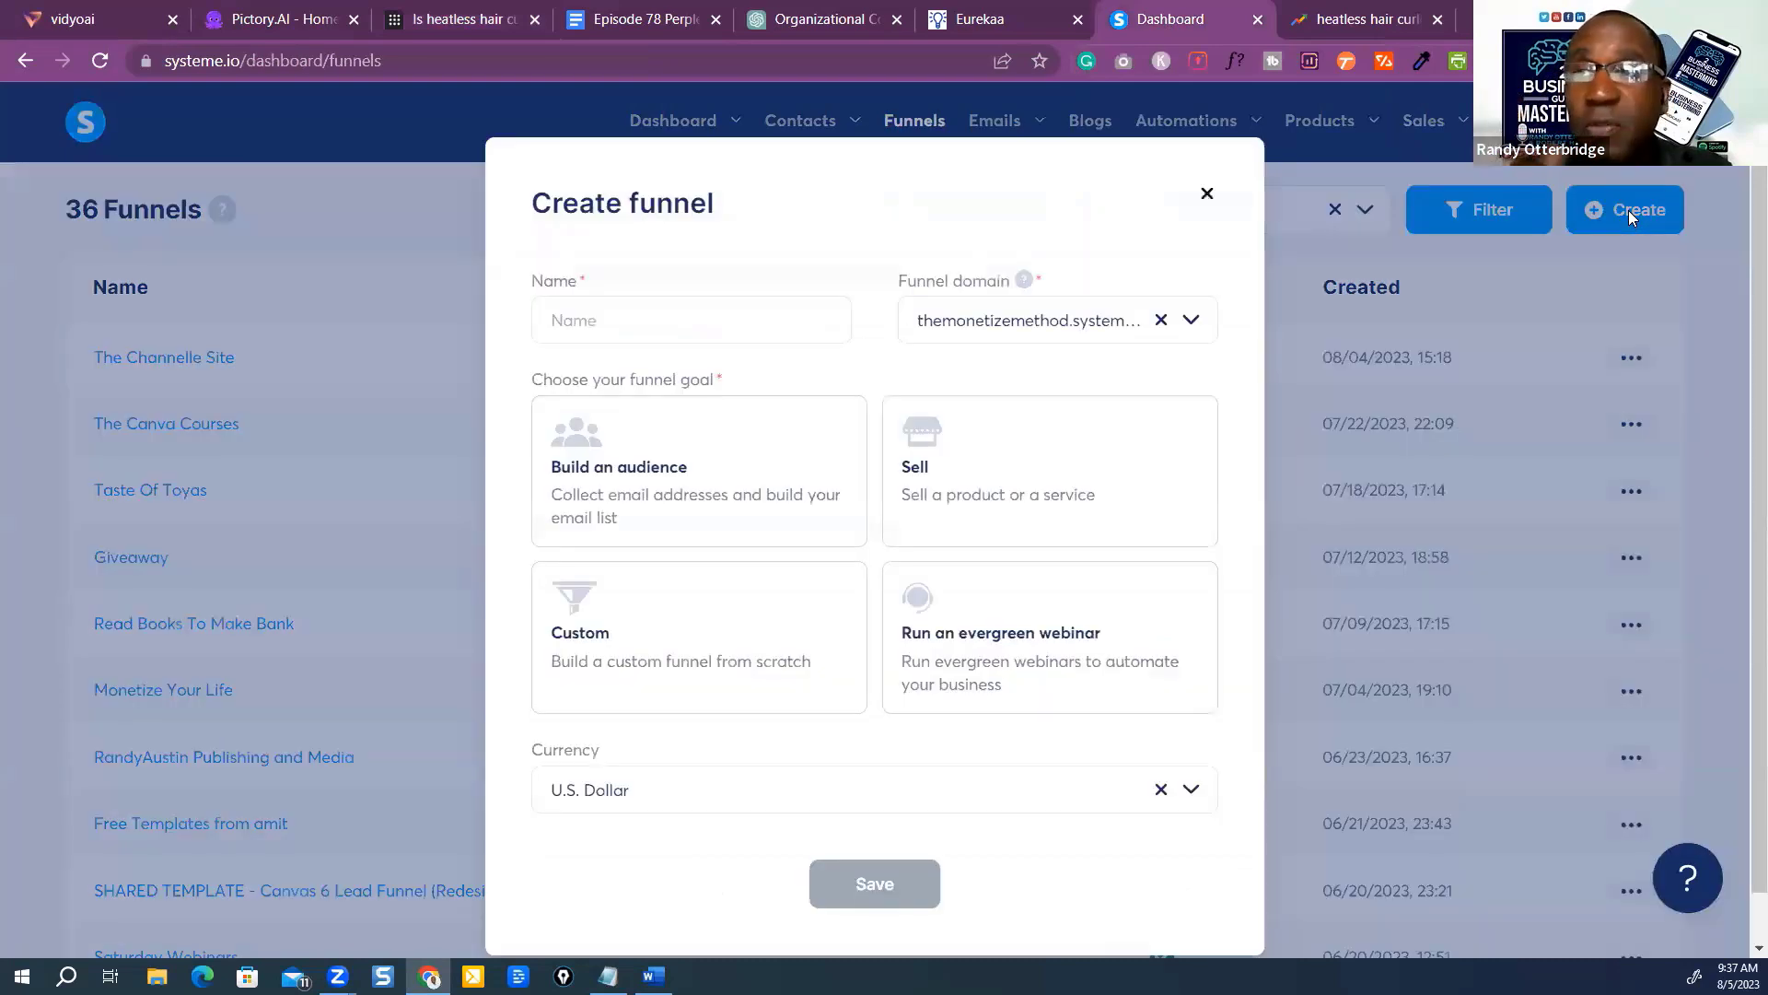
left_click(637, 308)
type("He")
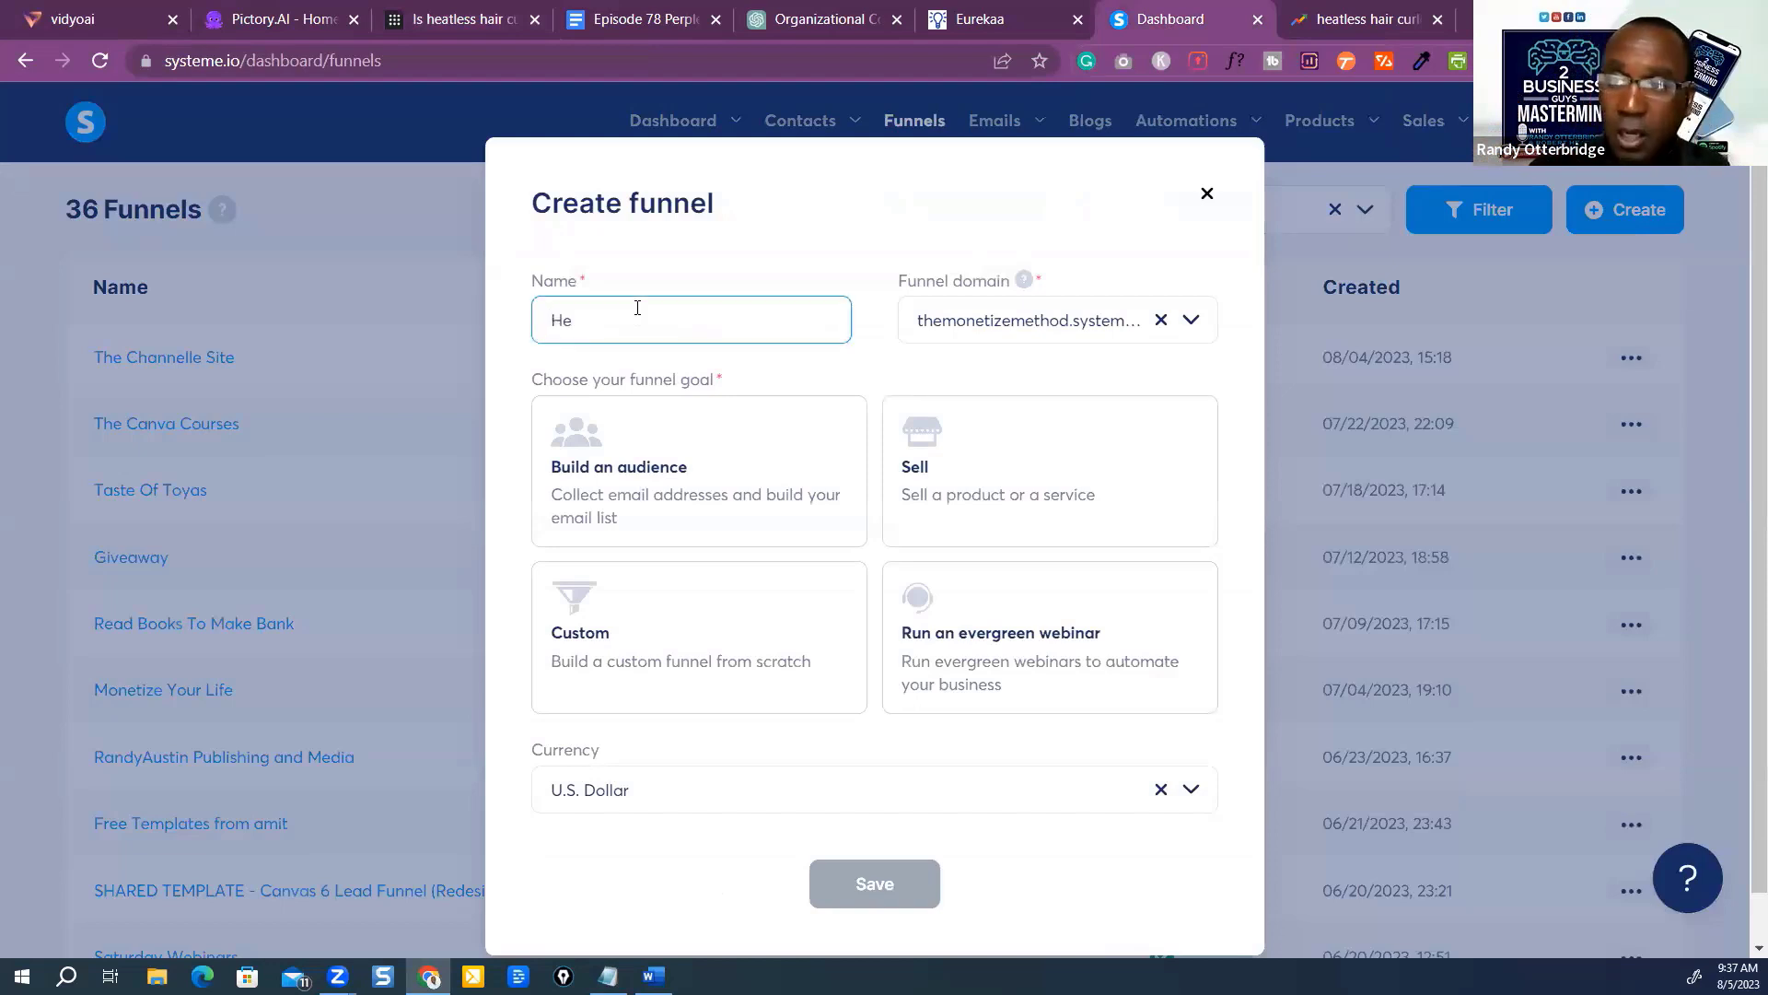
key("BackSpace")
type("ai")
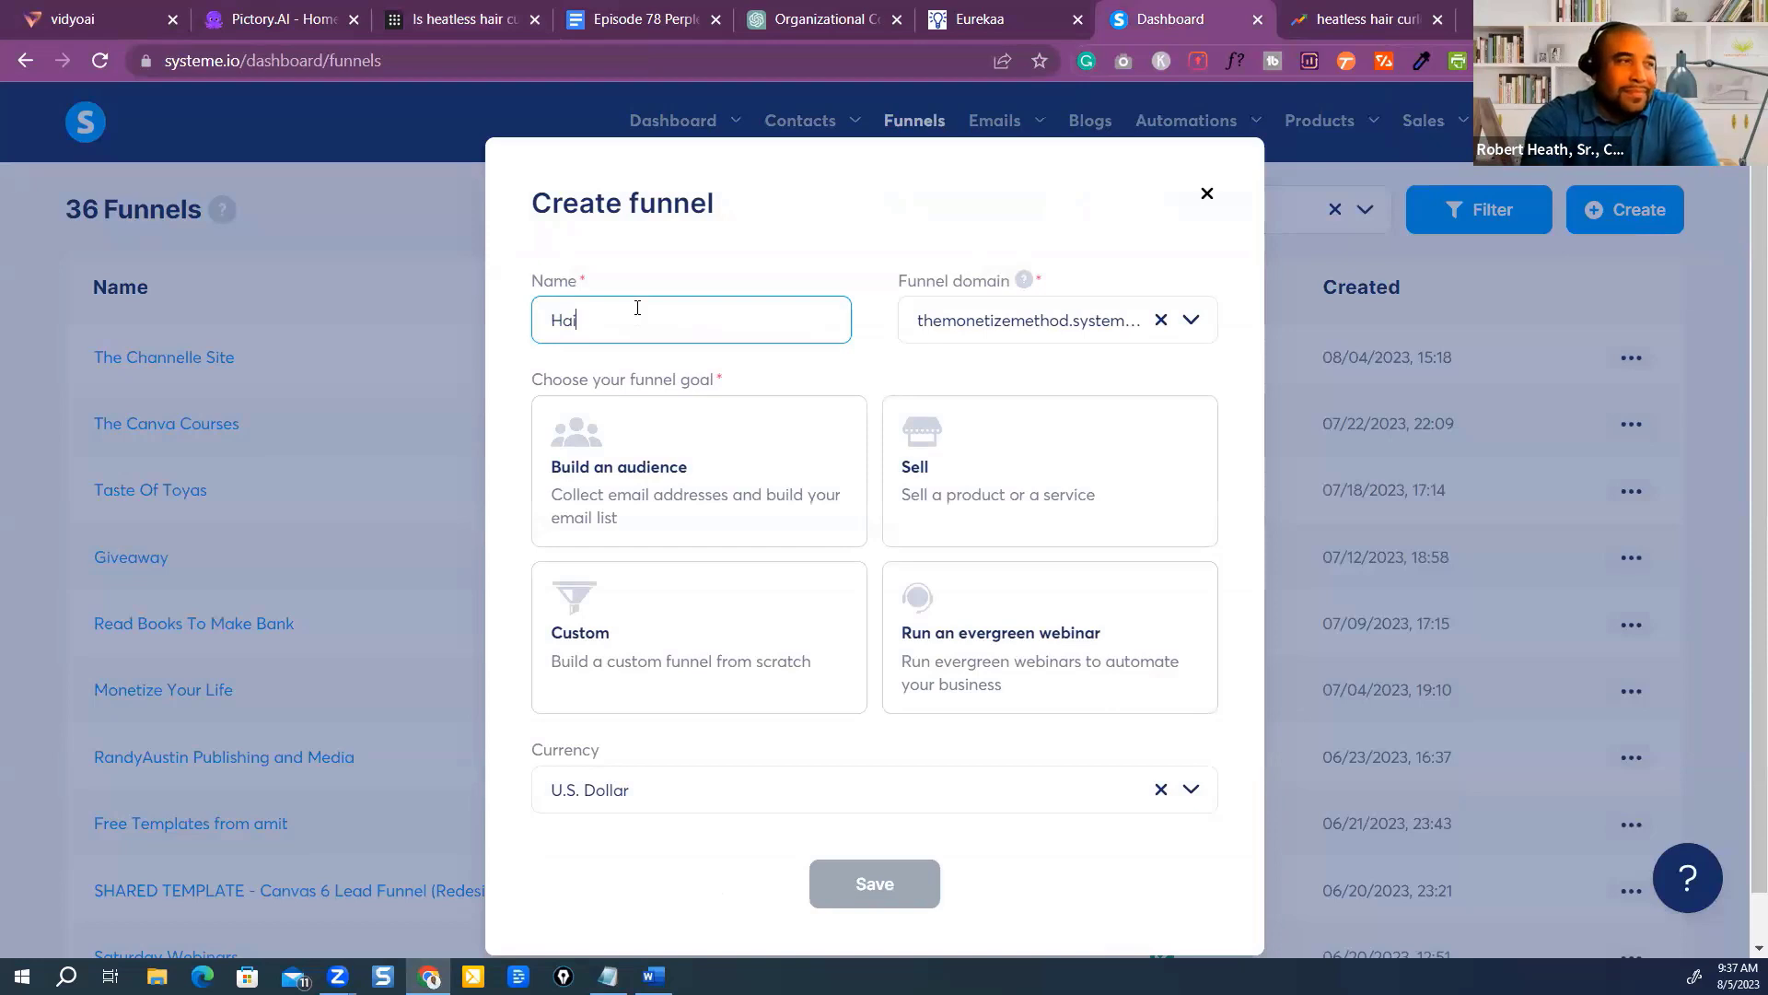
type("r curle")
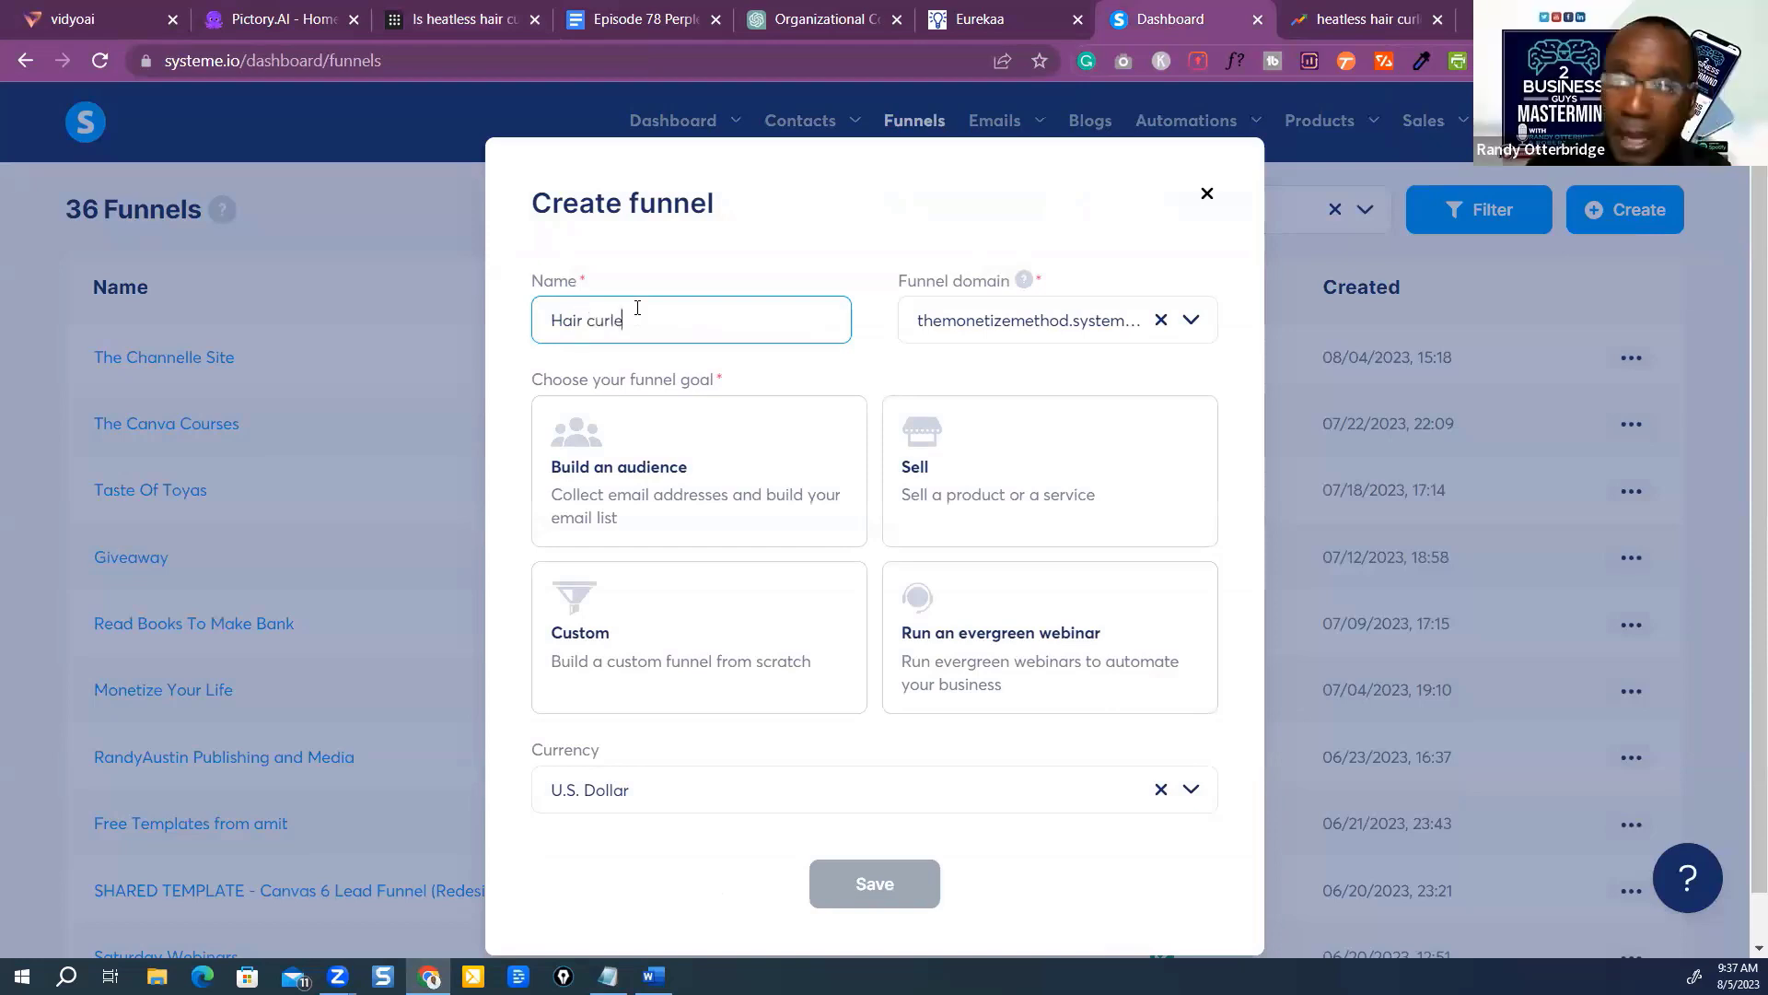
type("r")
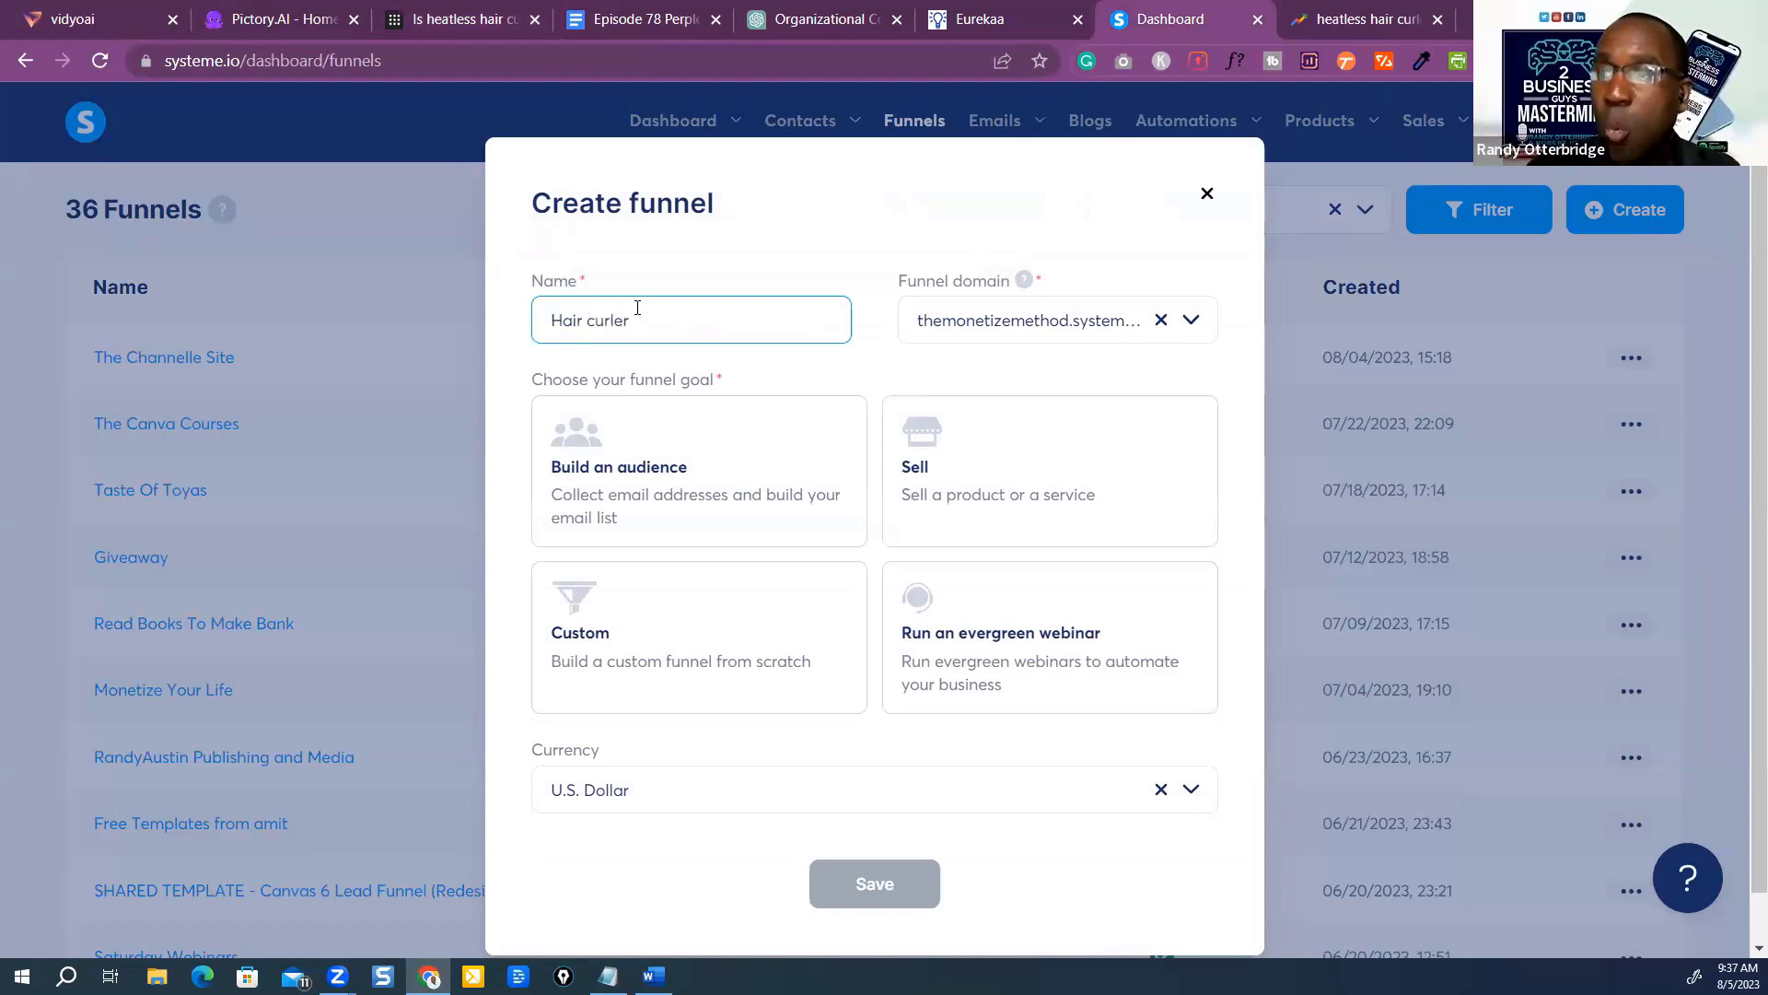
left_click(632, 481)
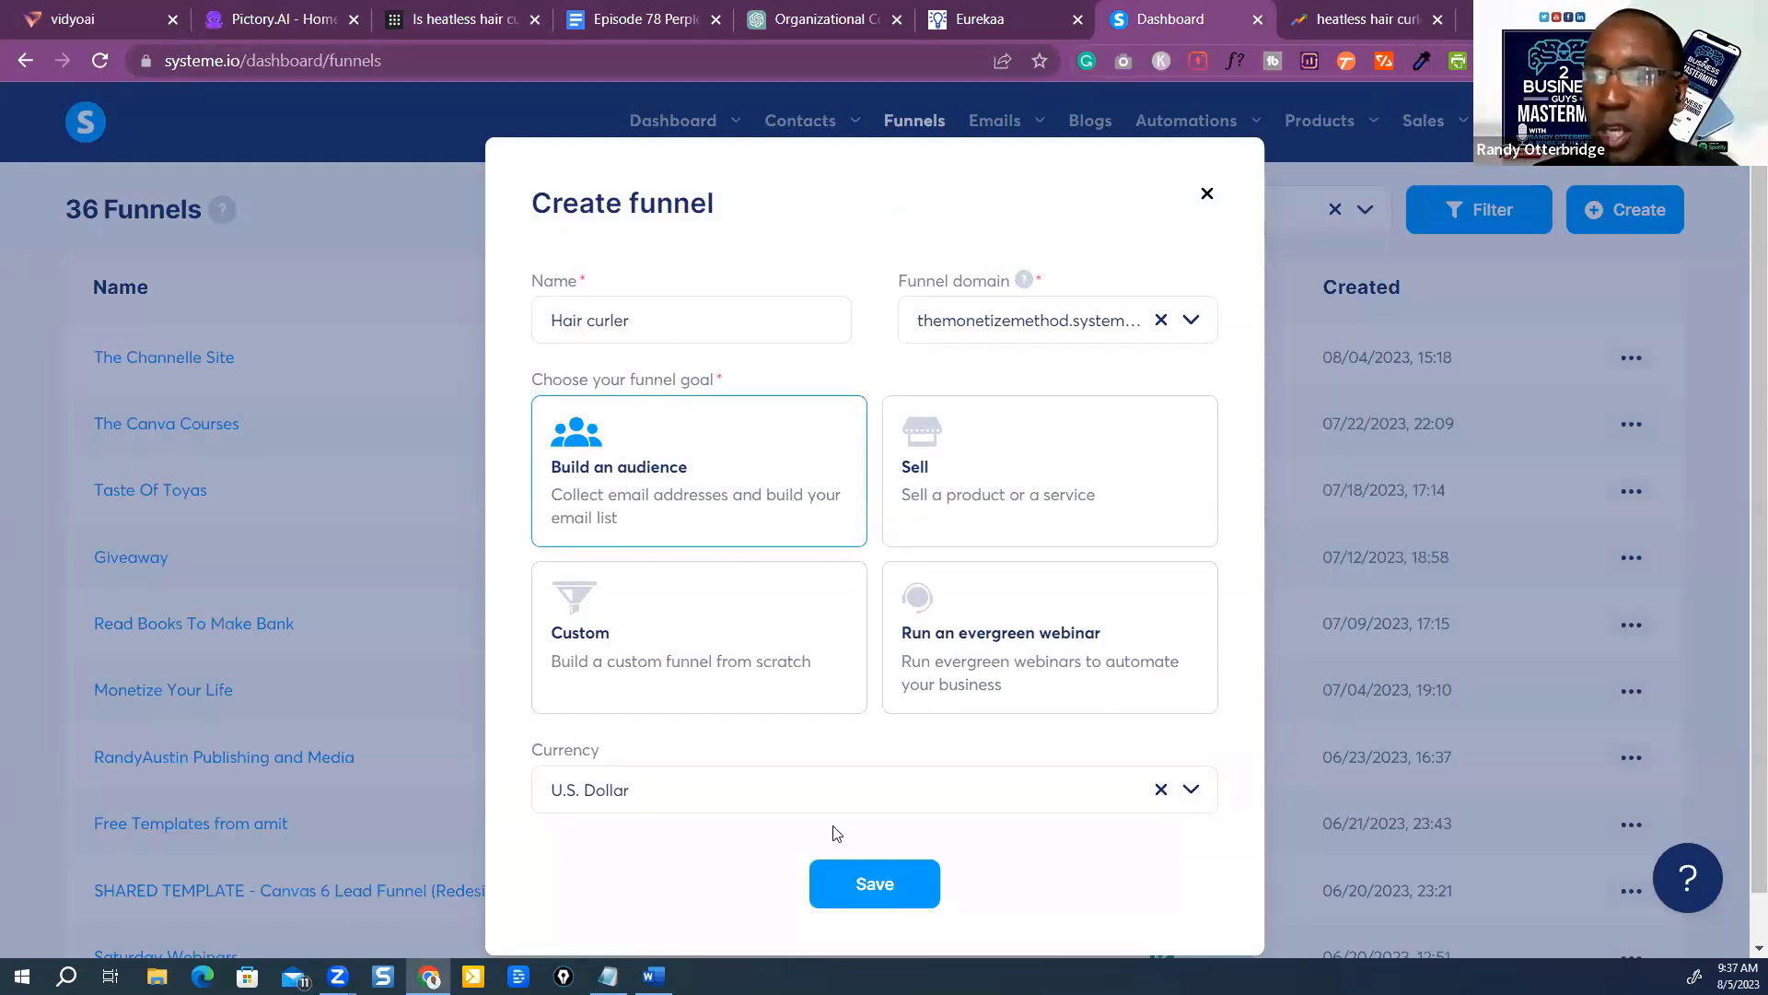
left_click(901, 880)
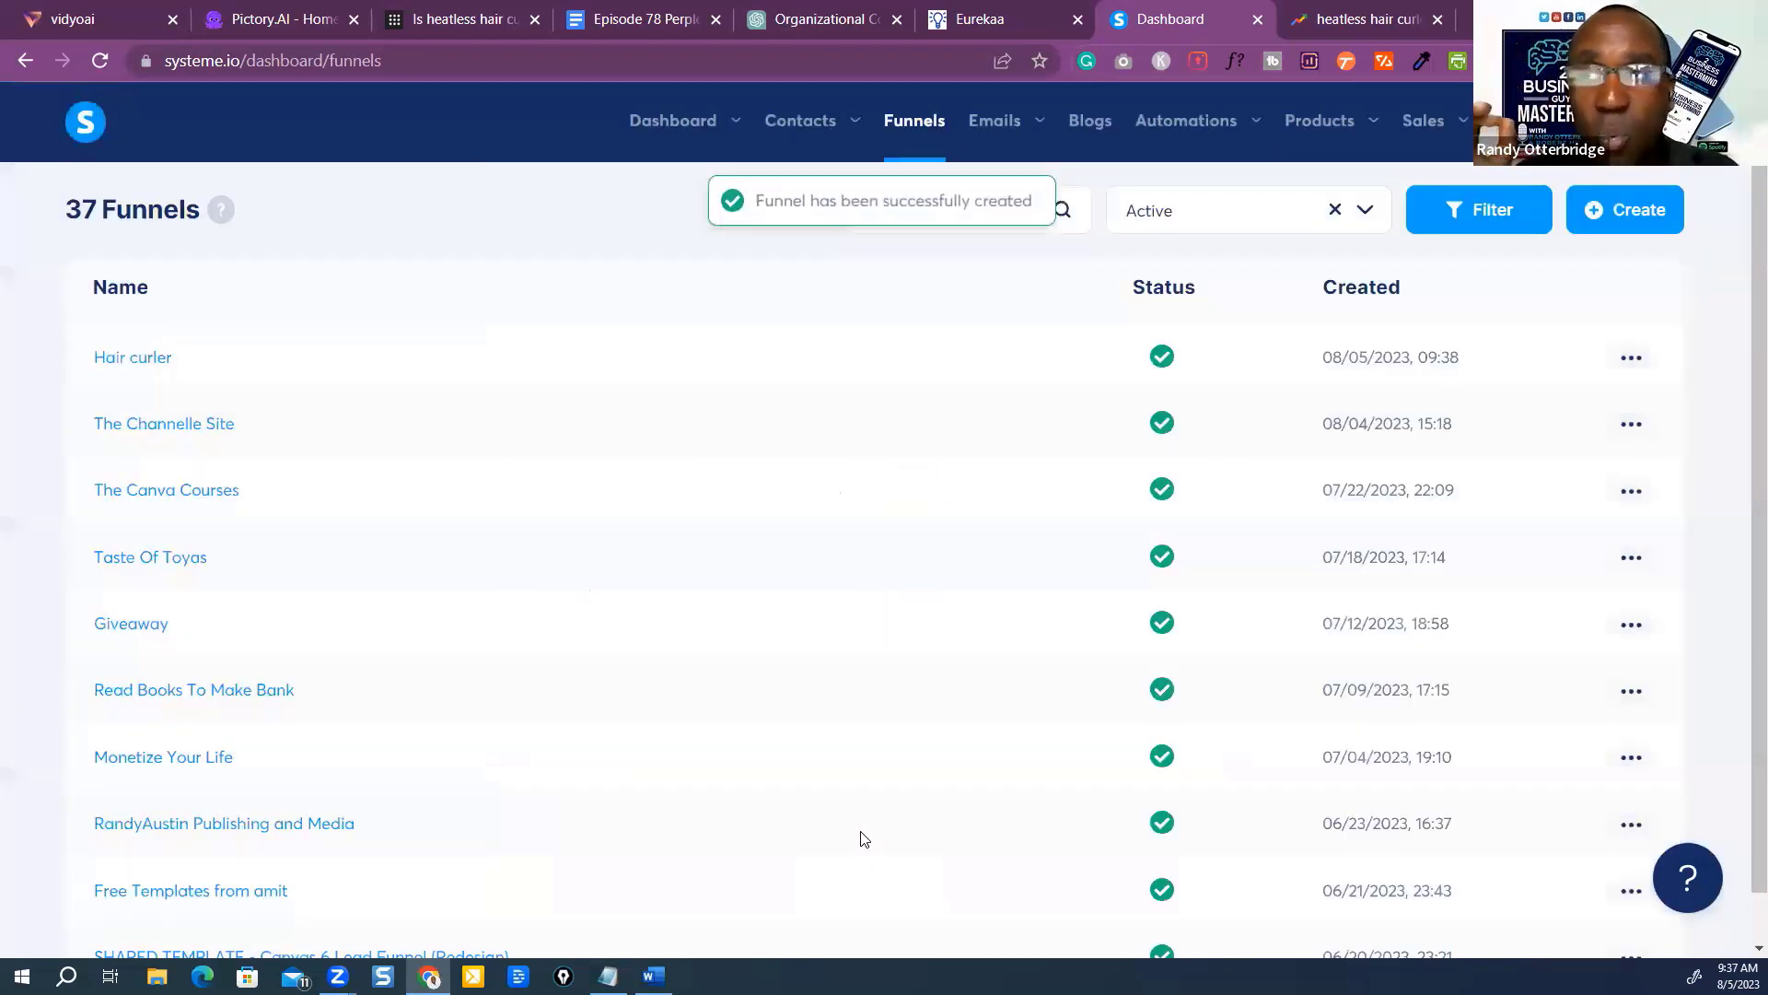
Open the Hair curler funnel and choose the blue "It's all coming together..." template for its squeeze page.
left_click(153, 363)
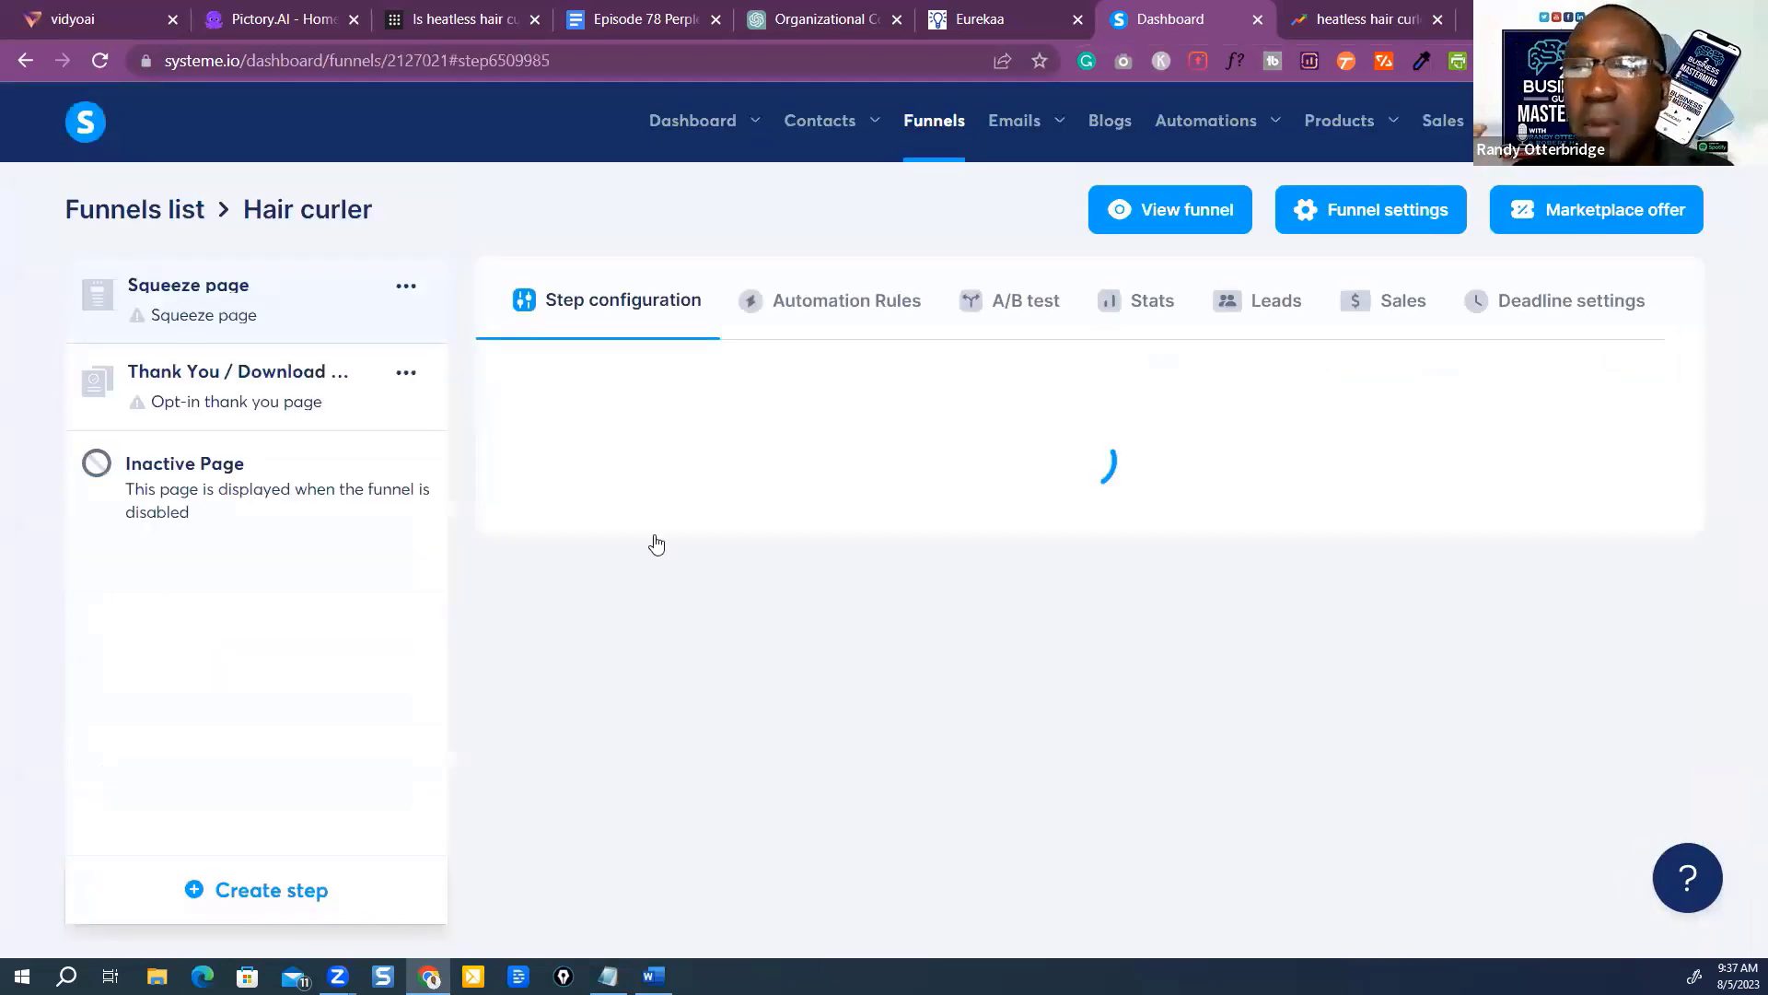
mouse_move(736, 481)
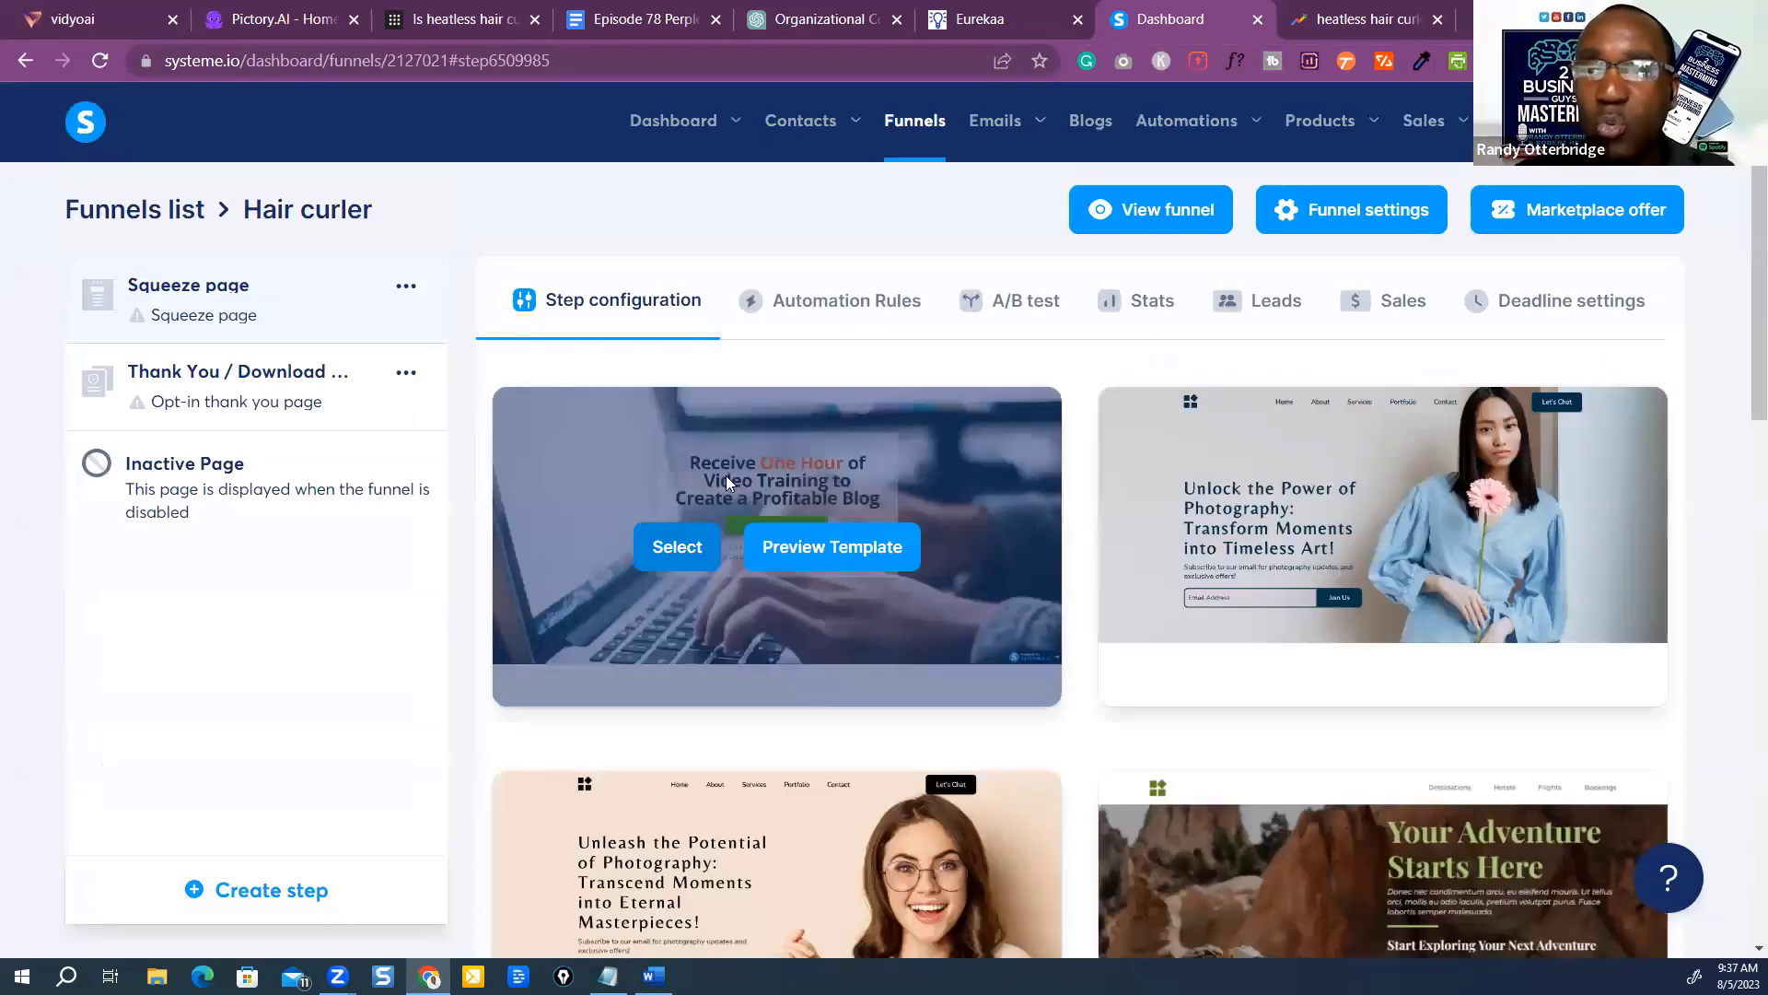
scroll(726, 475, "down", 5)
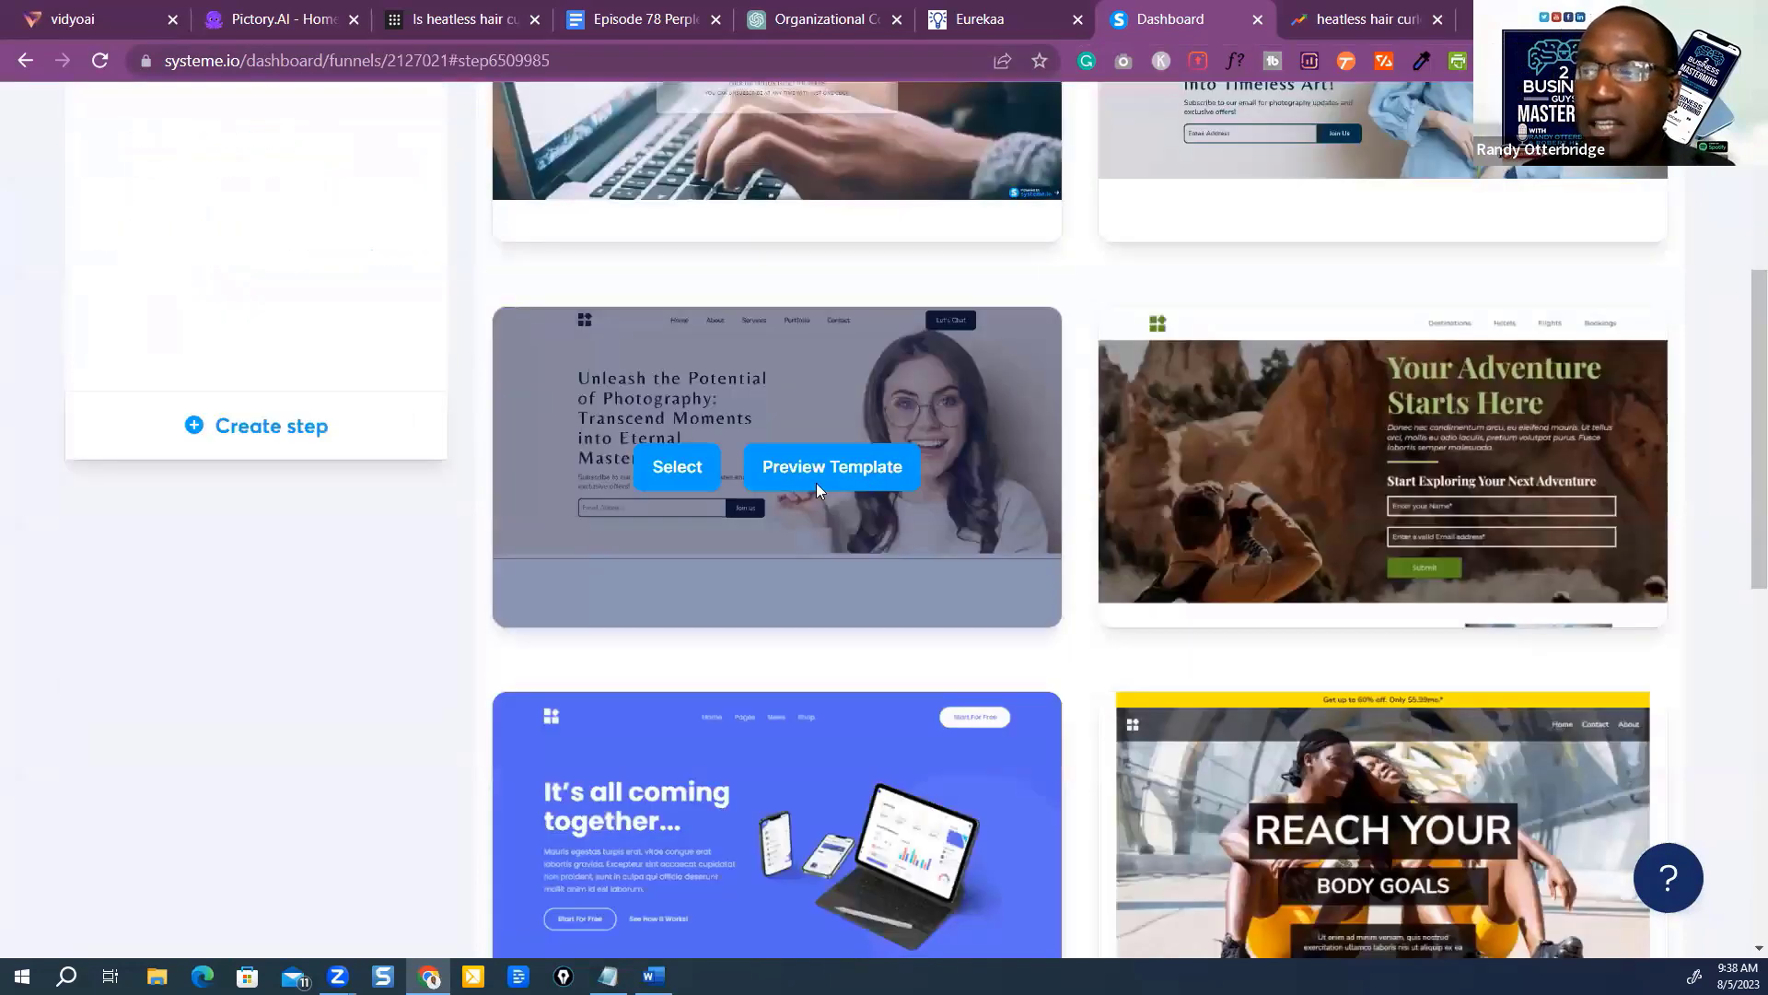
scroll(820, 484, "down", 5)
scroll(921, 465, "down", 5)
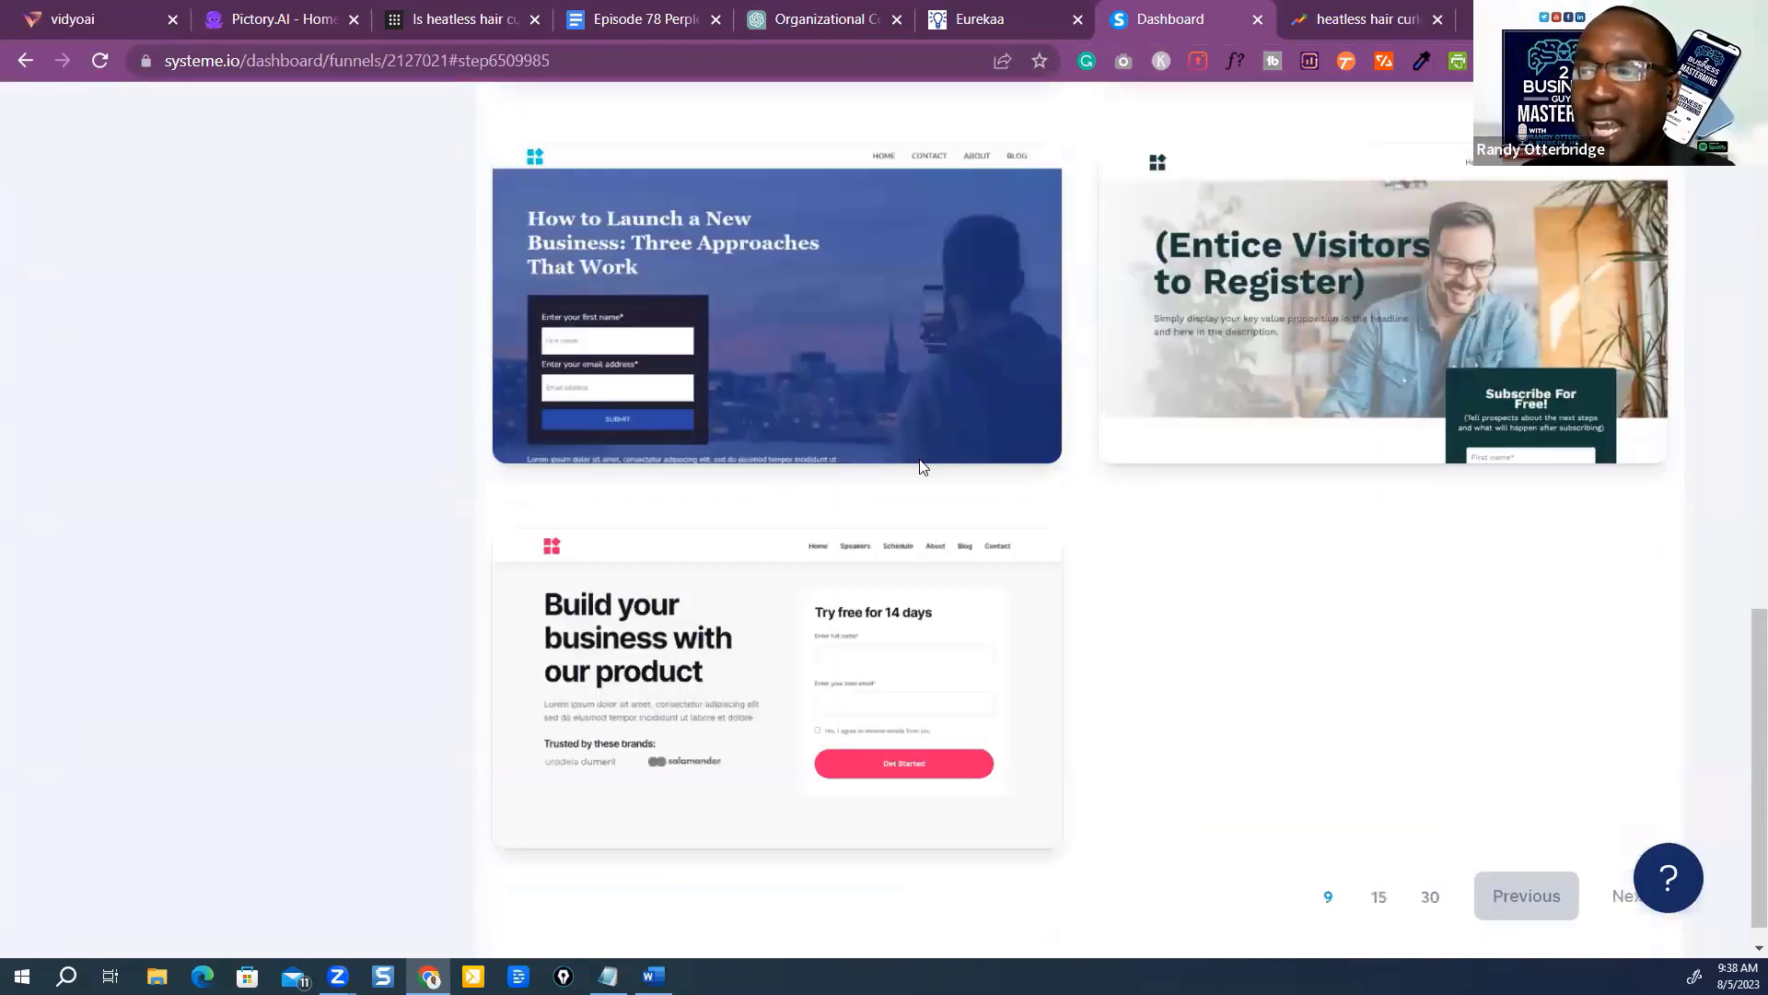
scroll(734, 452, "up", 1)
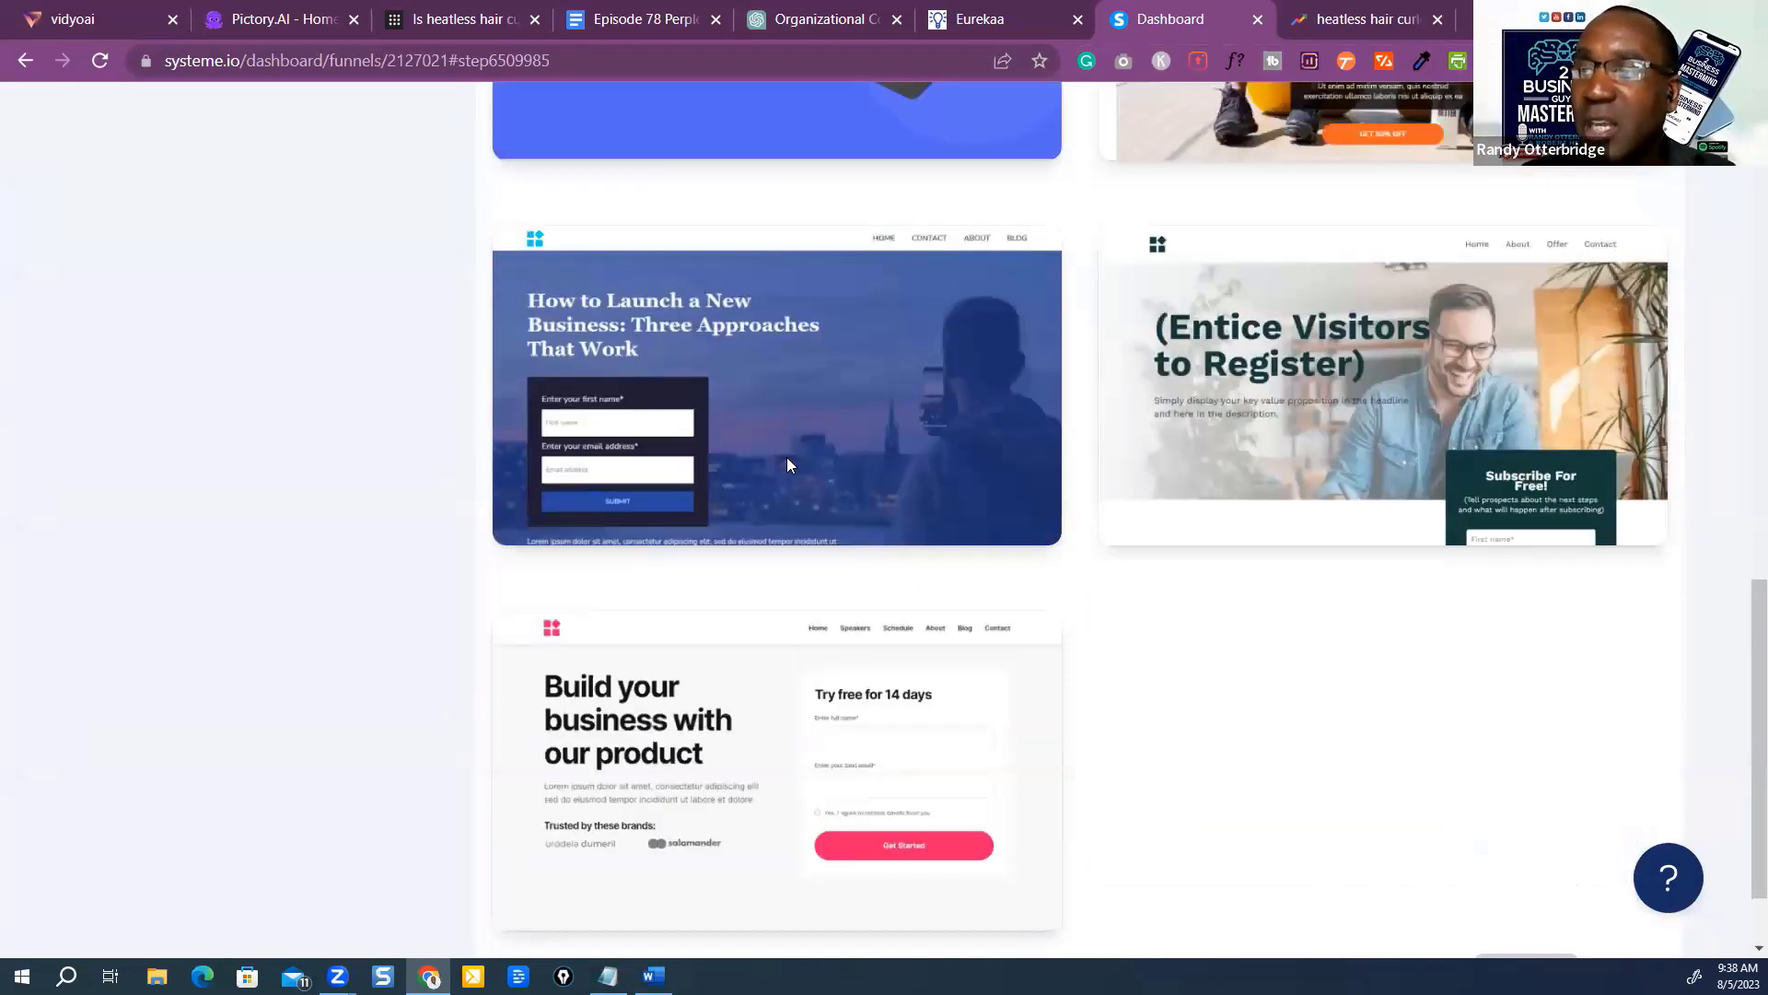
scroll(787, 465, "up", 6)
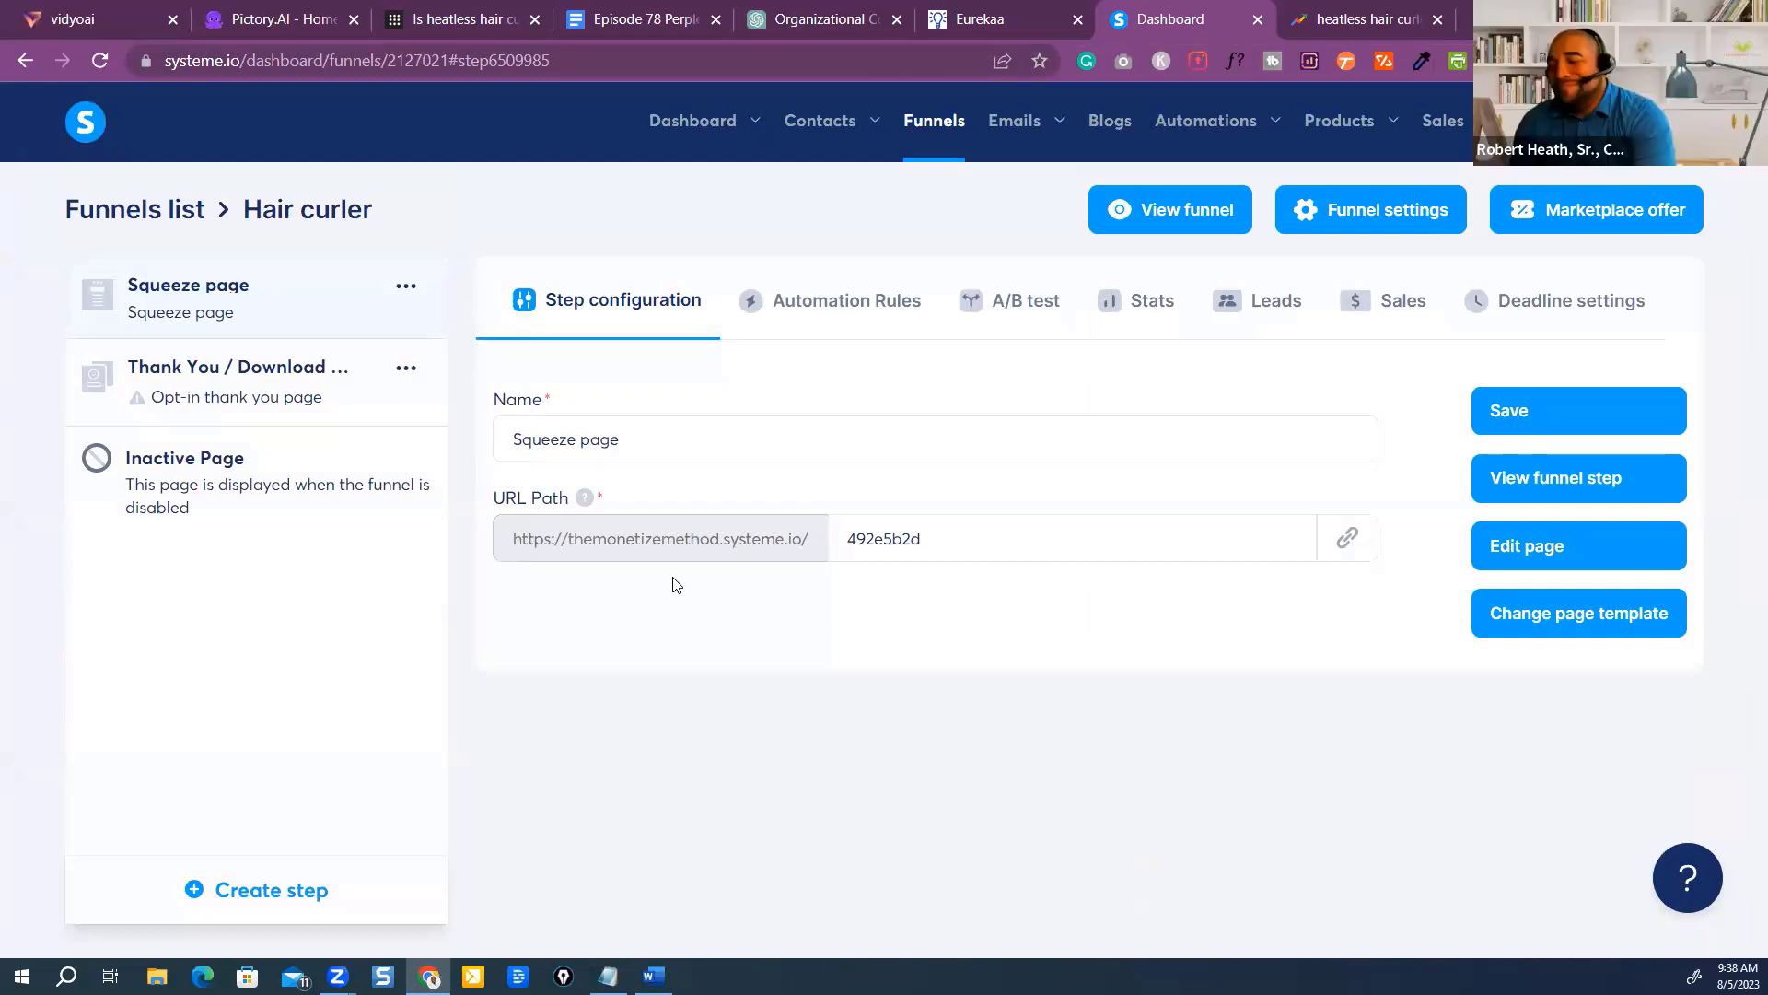
Open the squeeze page in the page editor and inspect its hero image, headline and Start For Free button.
left_click(1513, 439)
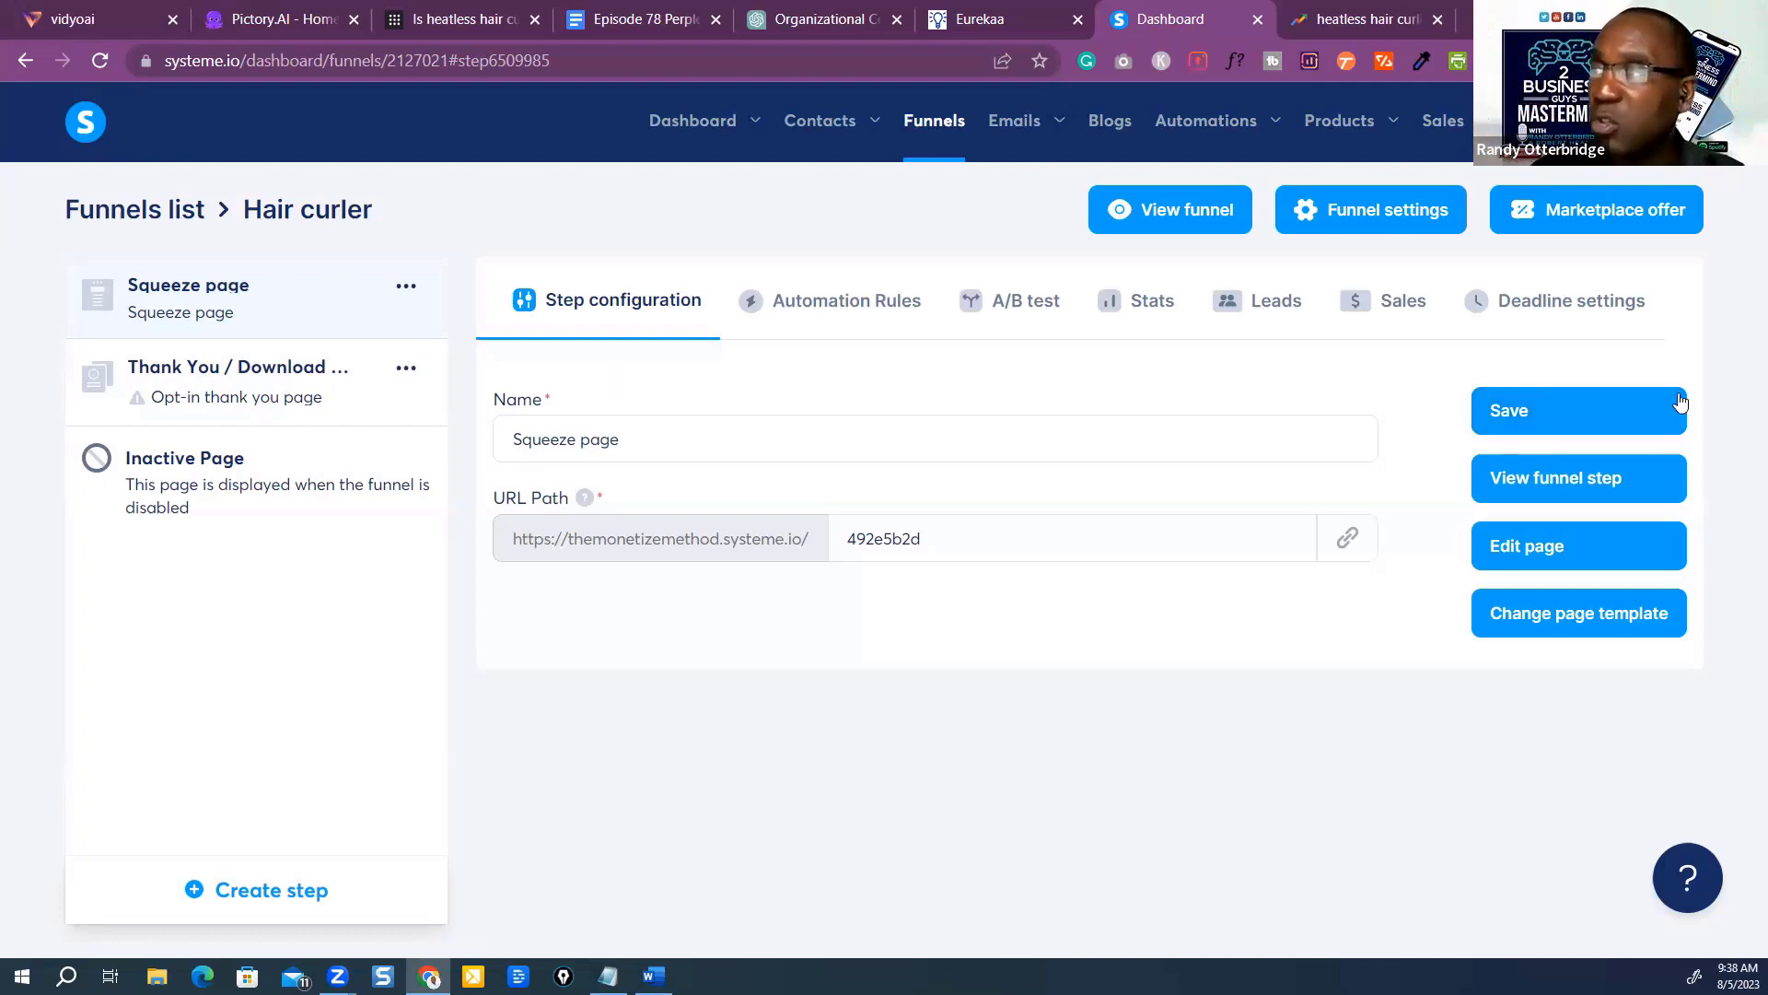
left_click(1531, 553)
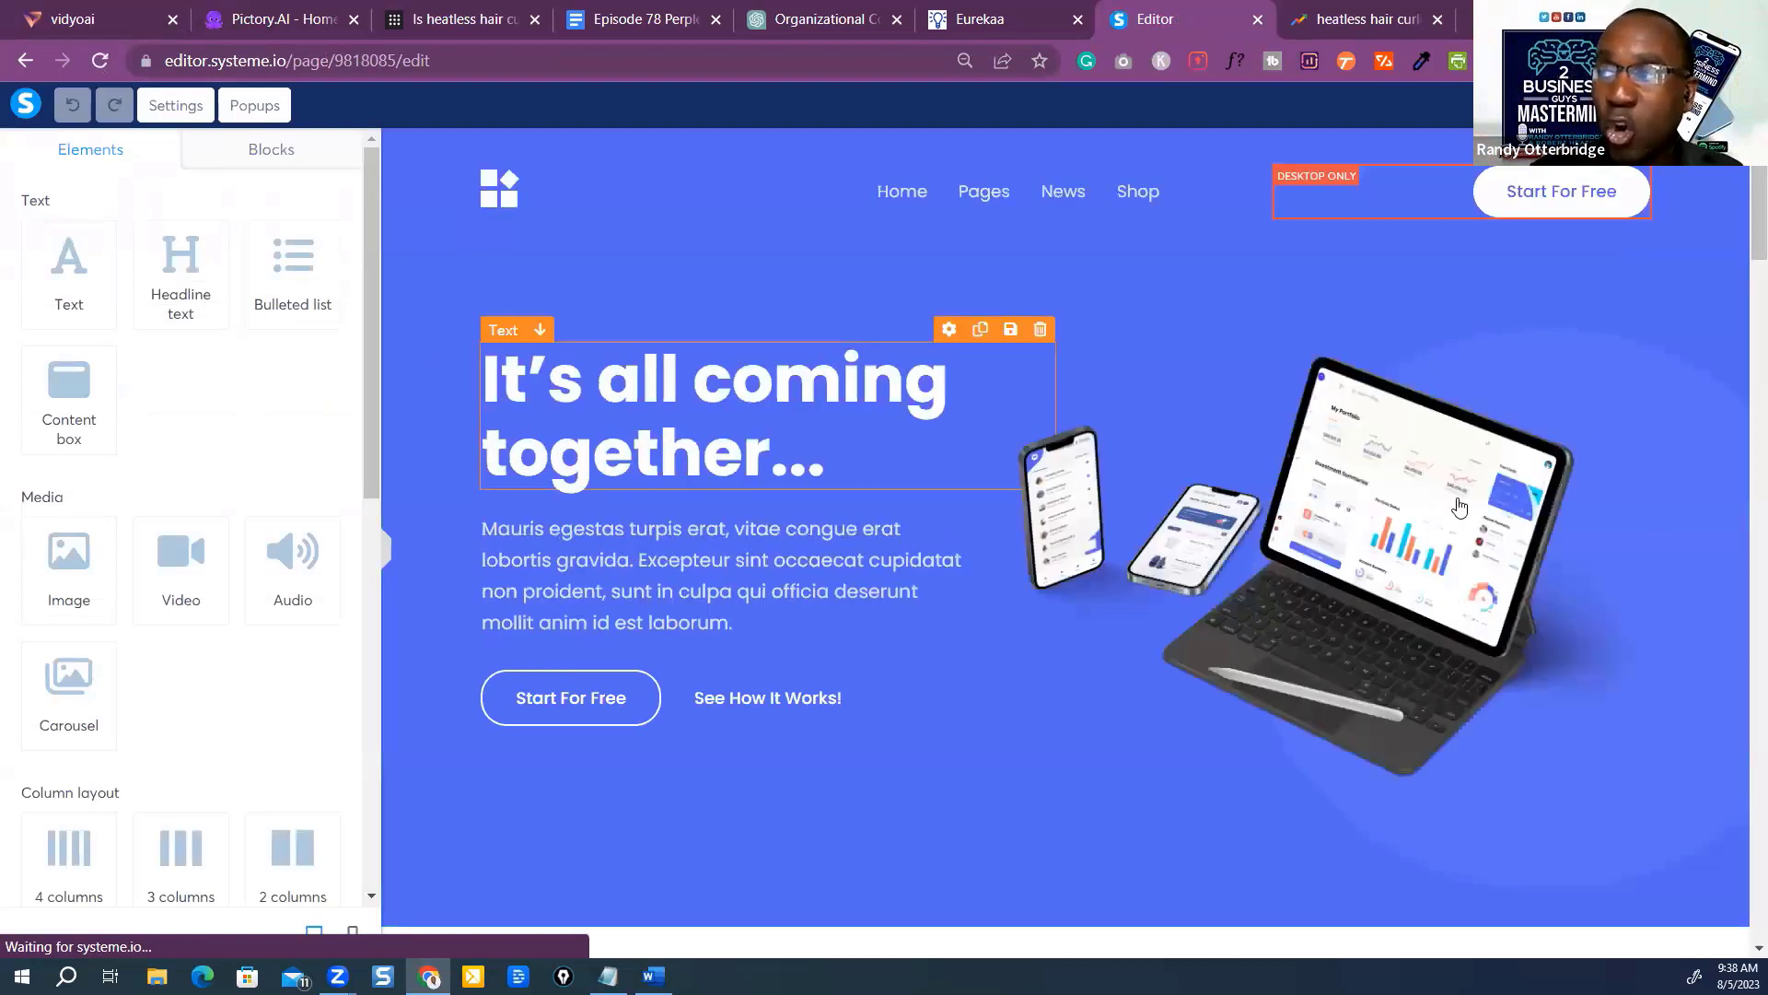
left_click(1384, 498)
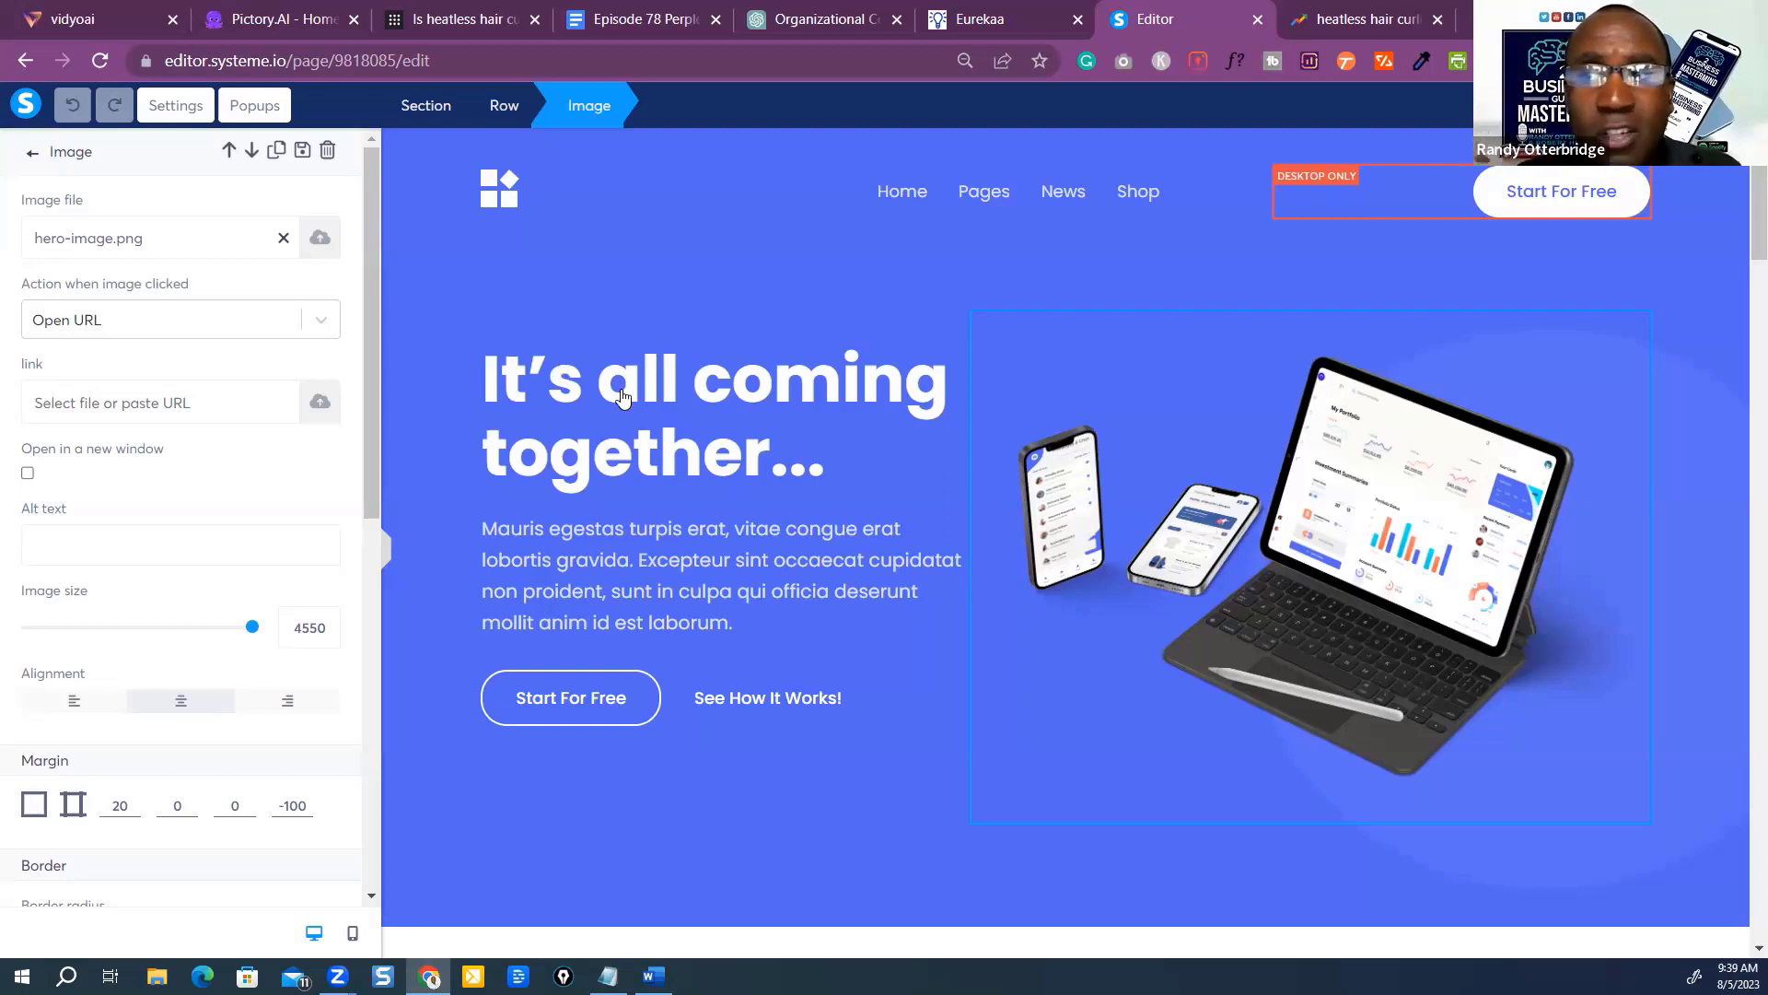
left_click(594, 401)
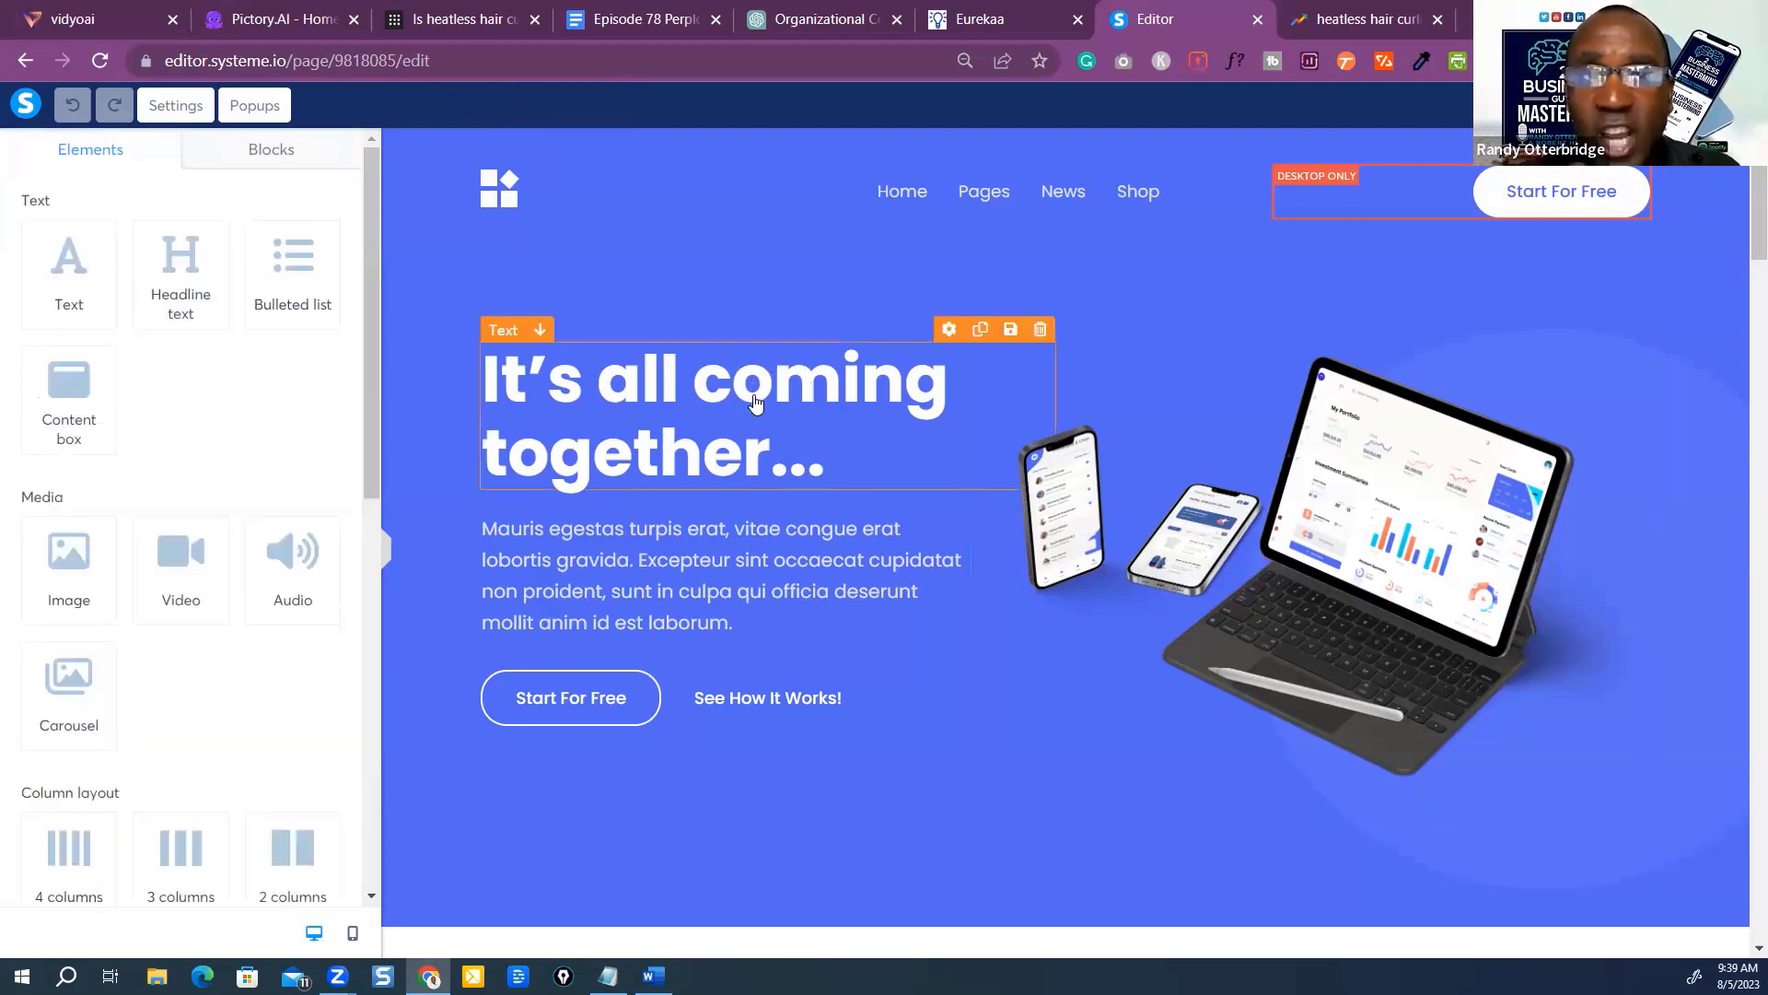
left_click(564, 709)
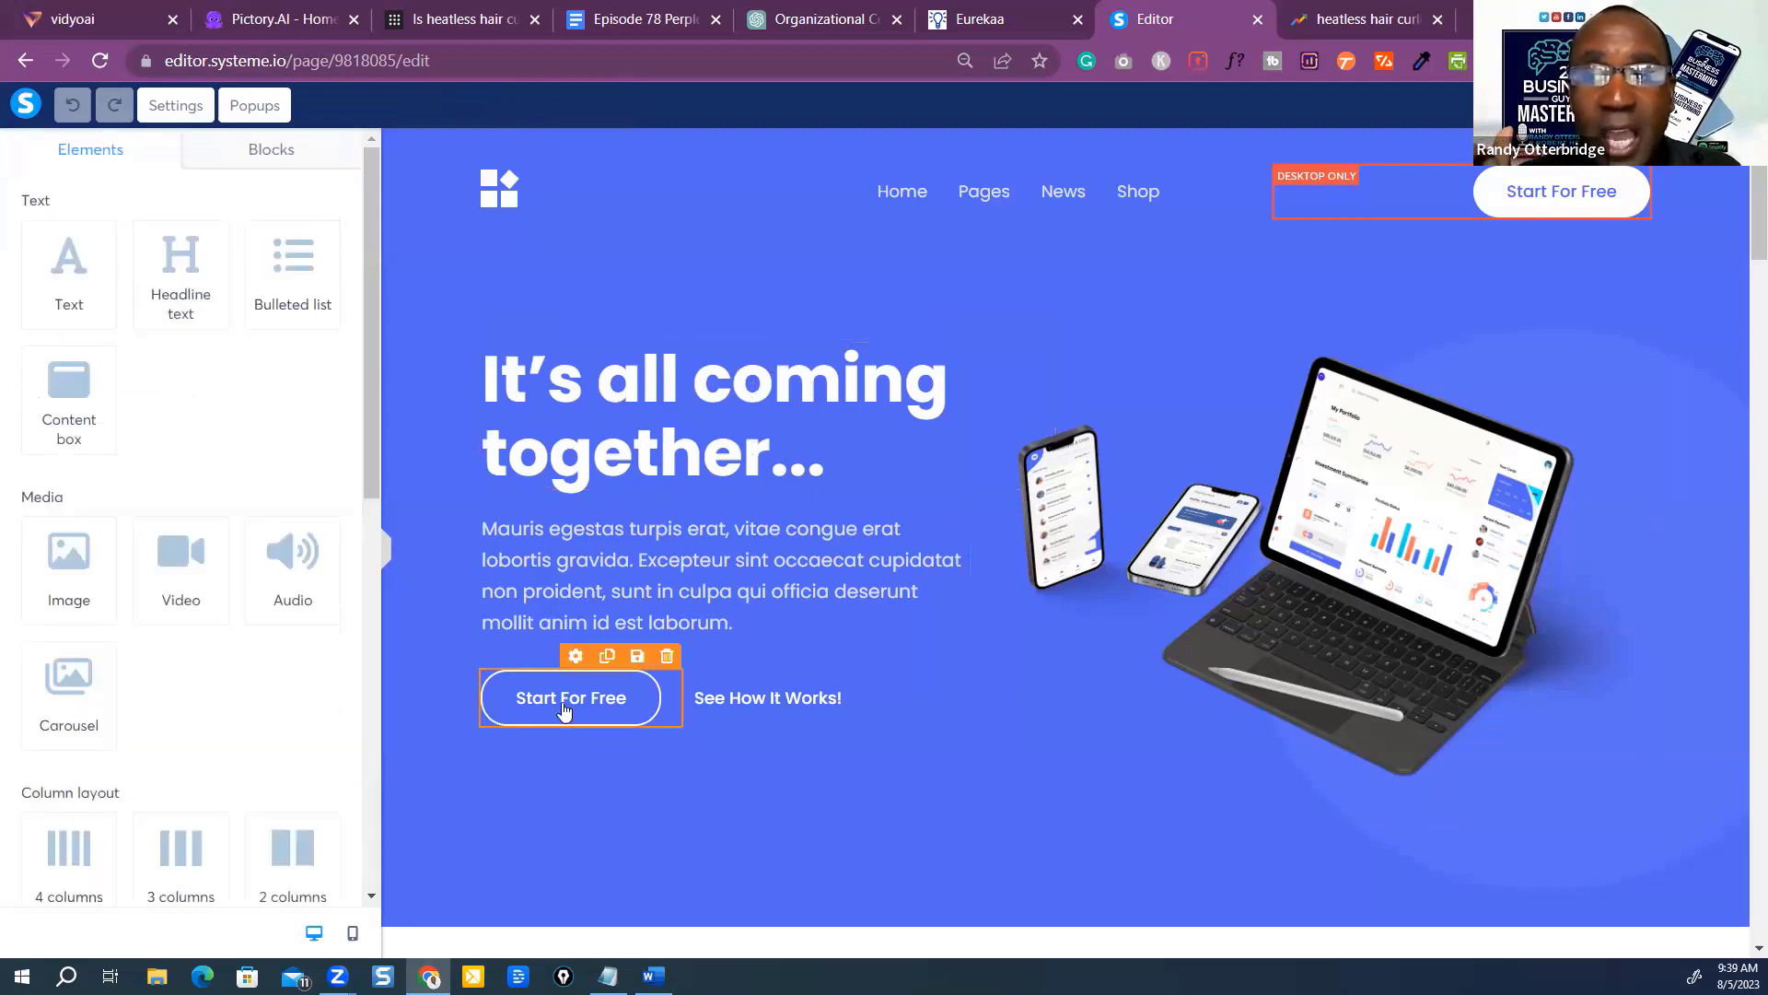
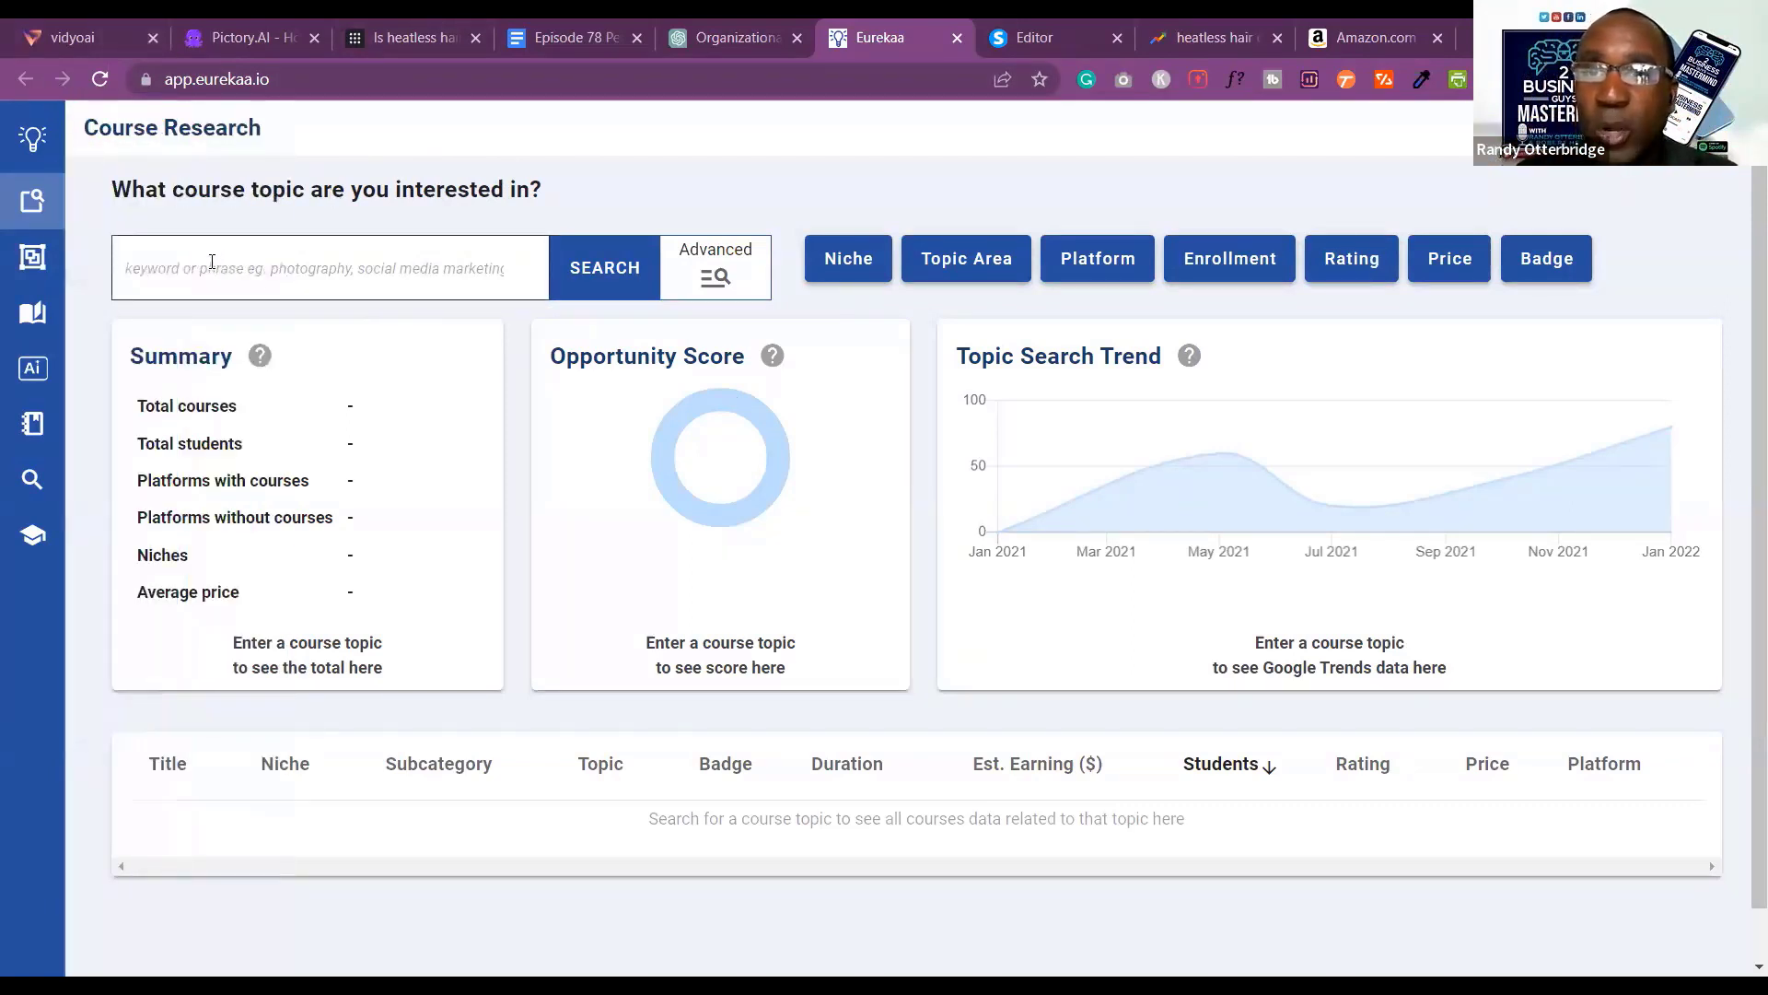
In Eurekaa's course research, search for the course topic "Leadership".
left_click(210, 263)
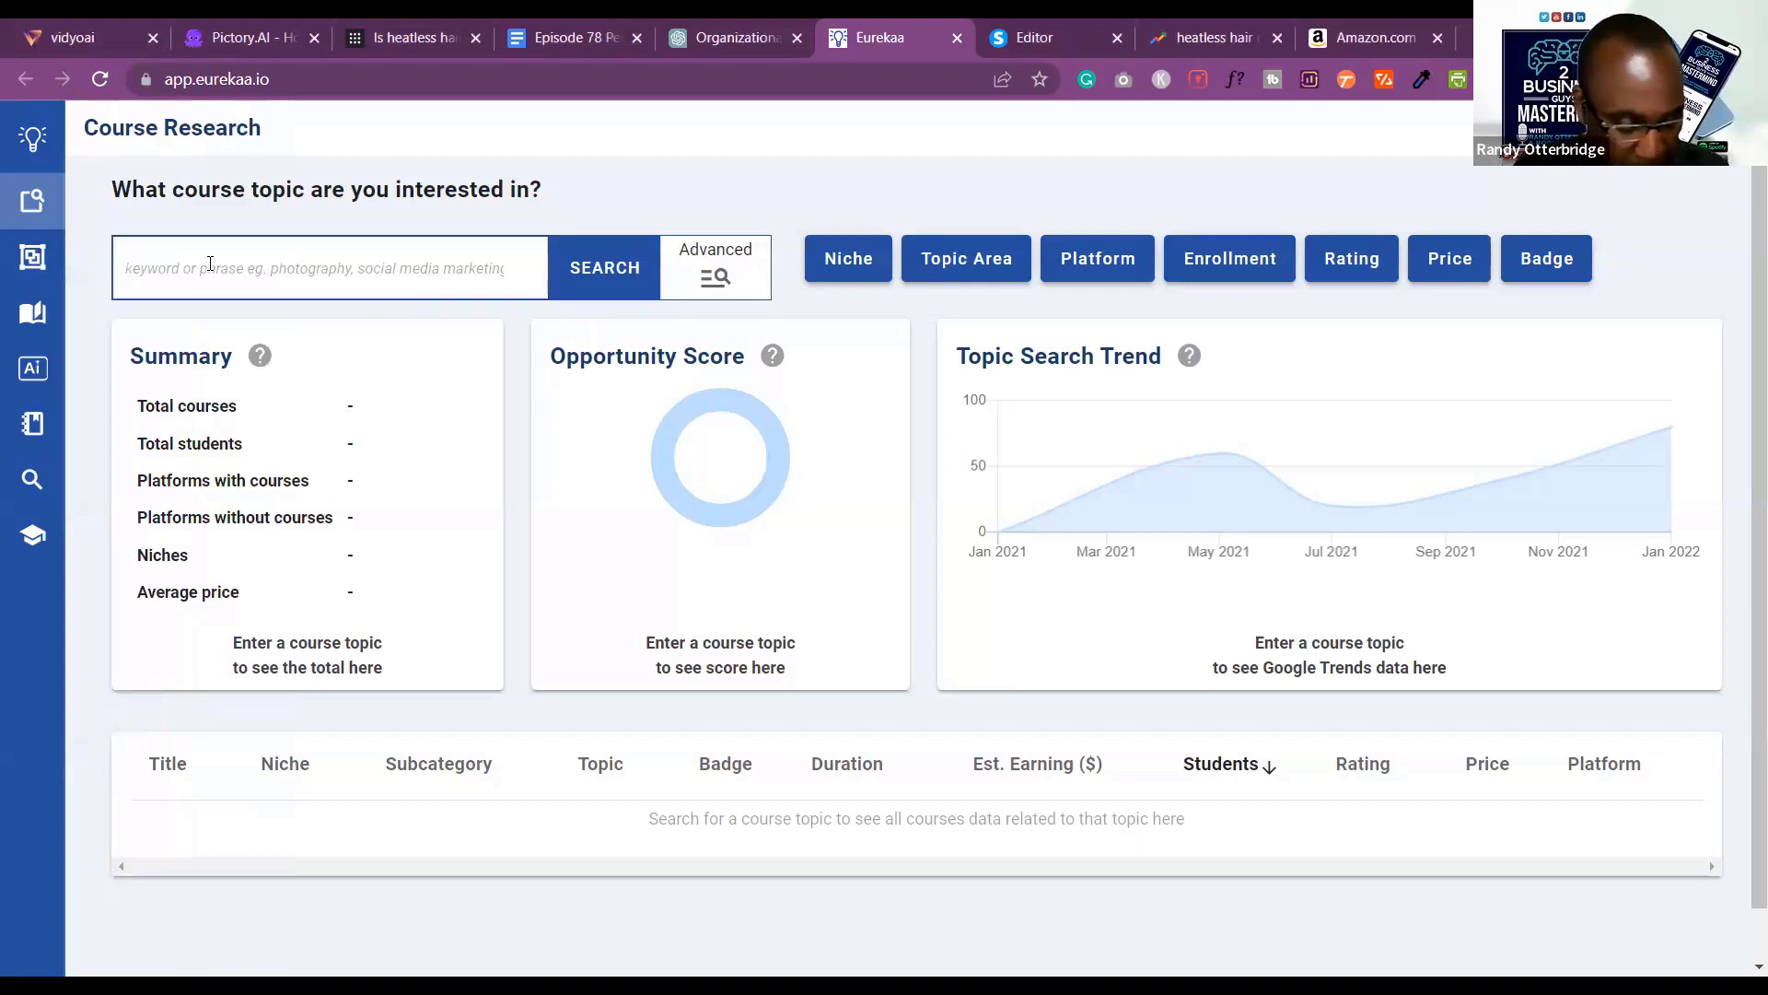
type("Lea")
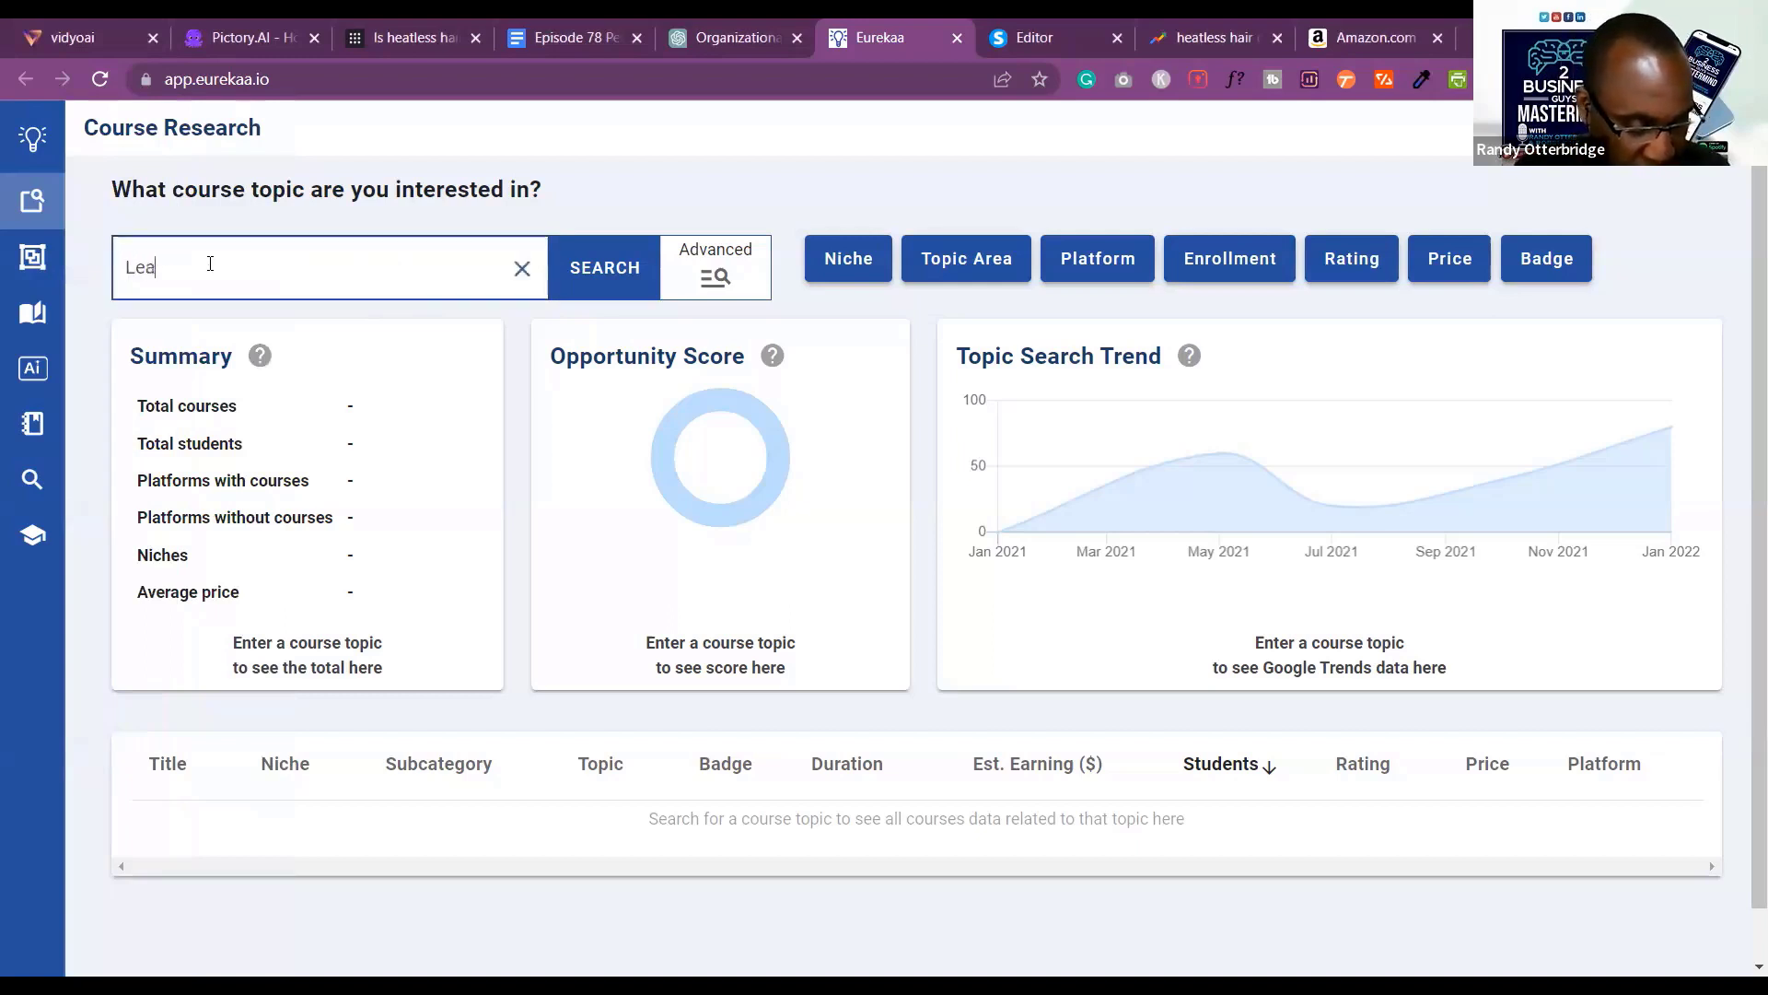
type("dership")
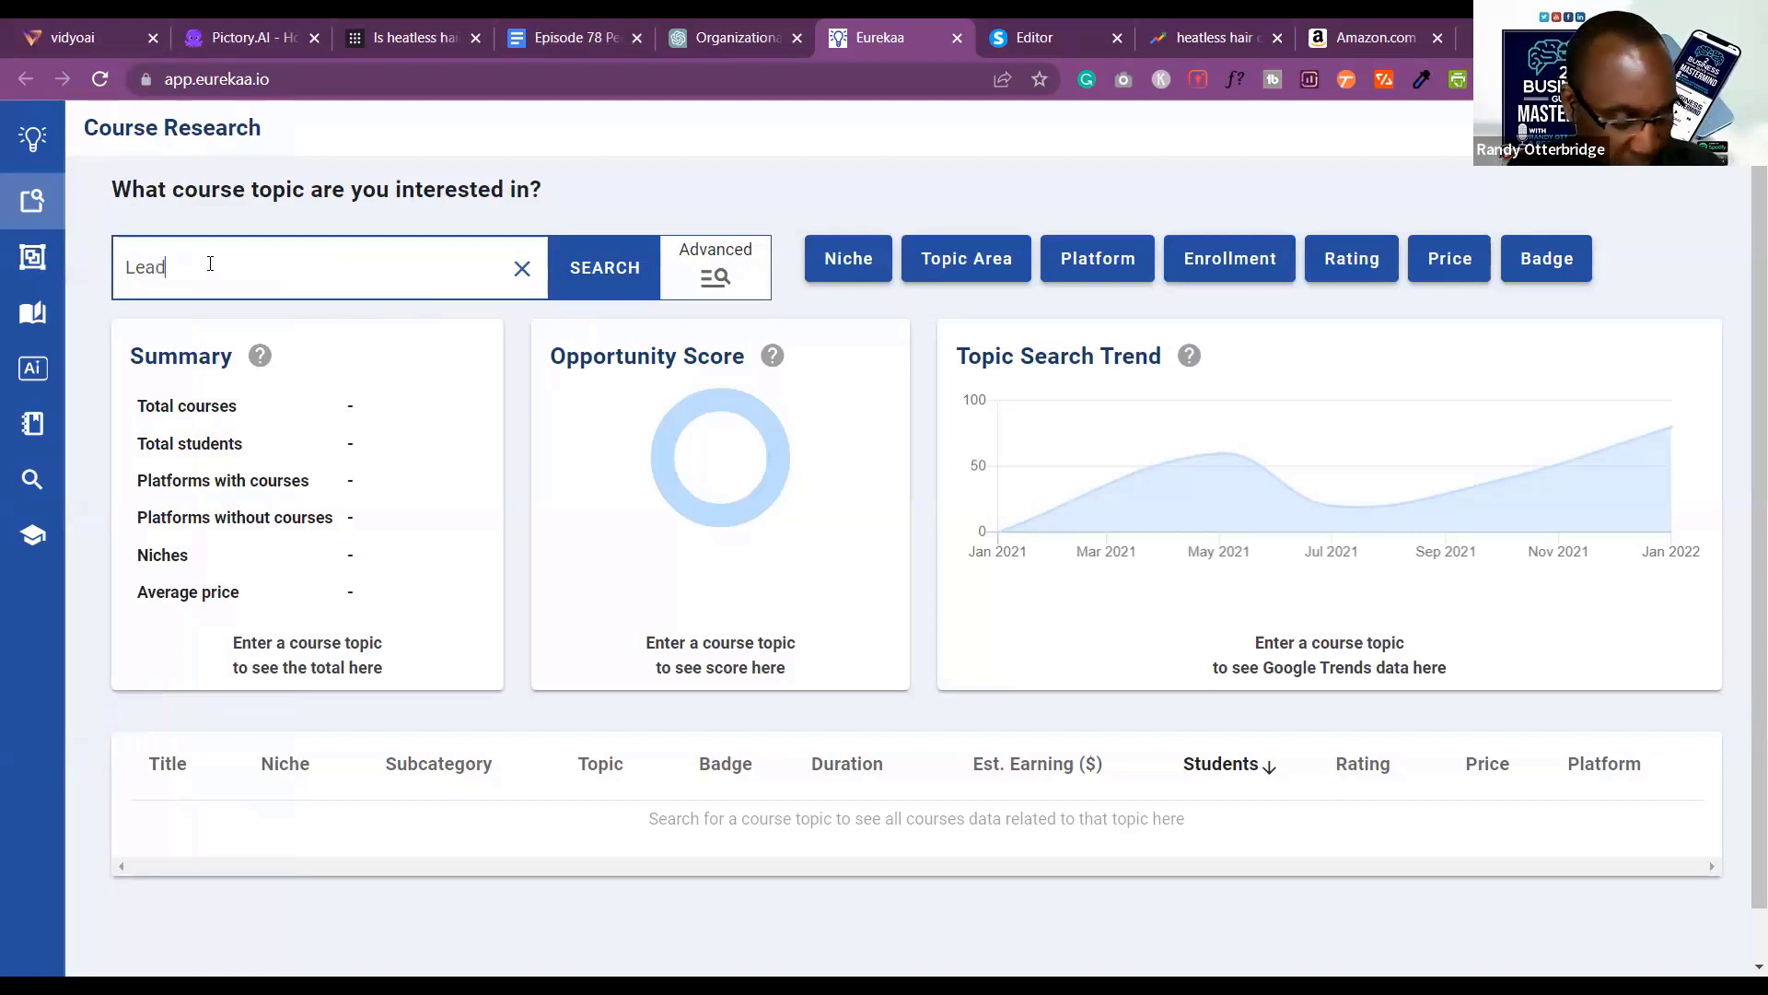
left_click(606, 273)
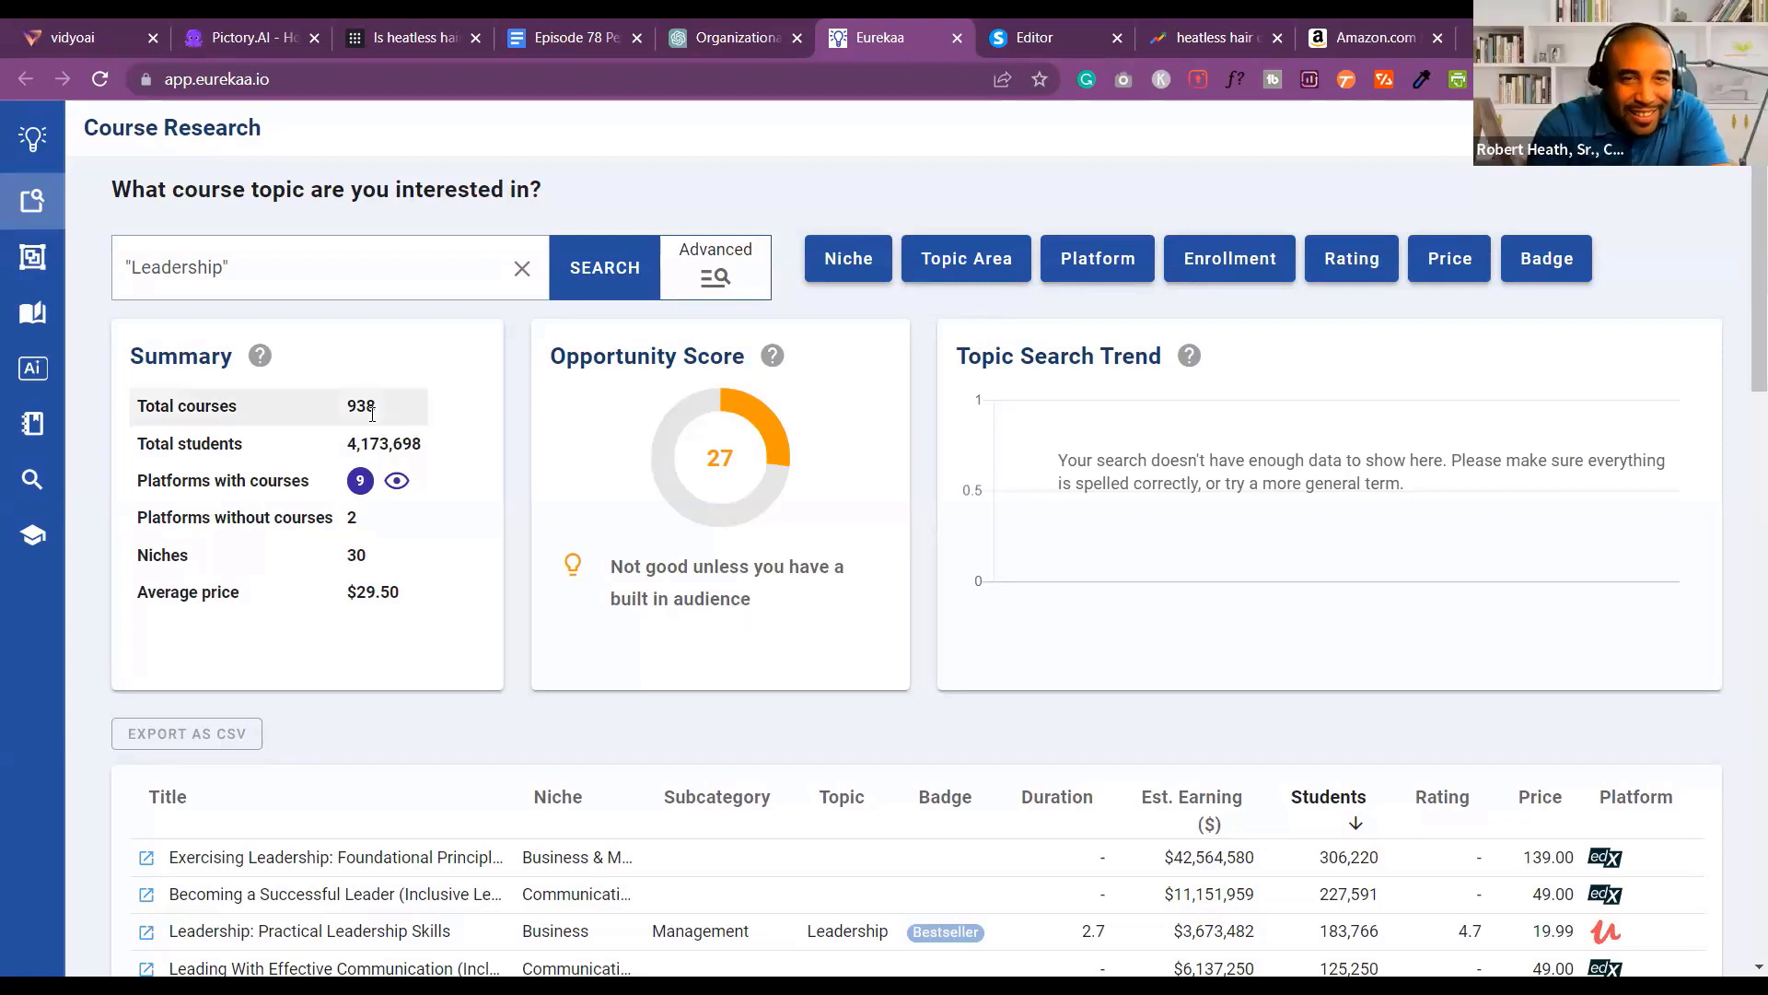
Examine the list of platforms that offer leadership courses in the search summary, and close it.
left_click(360, 480)
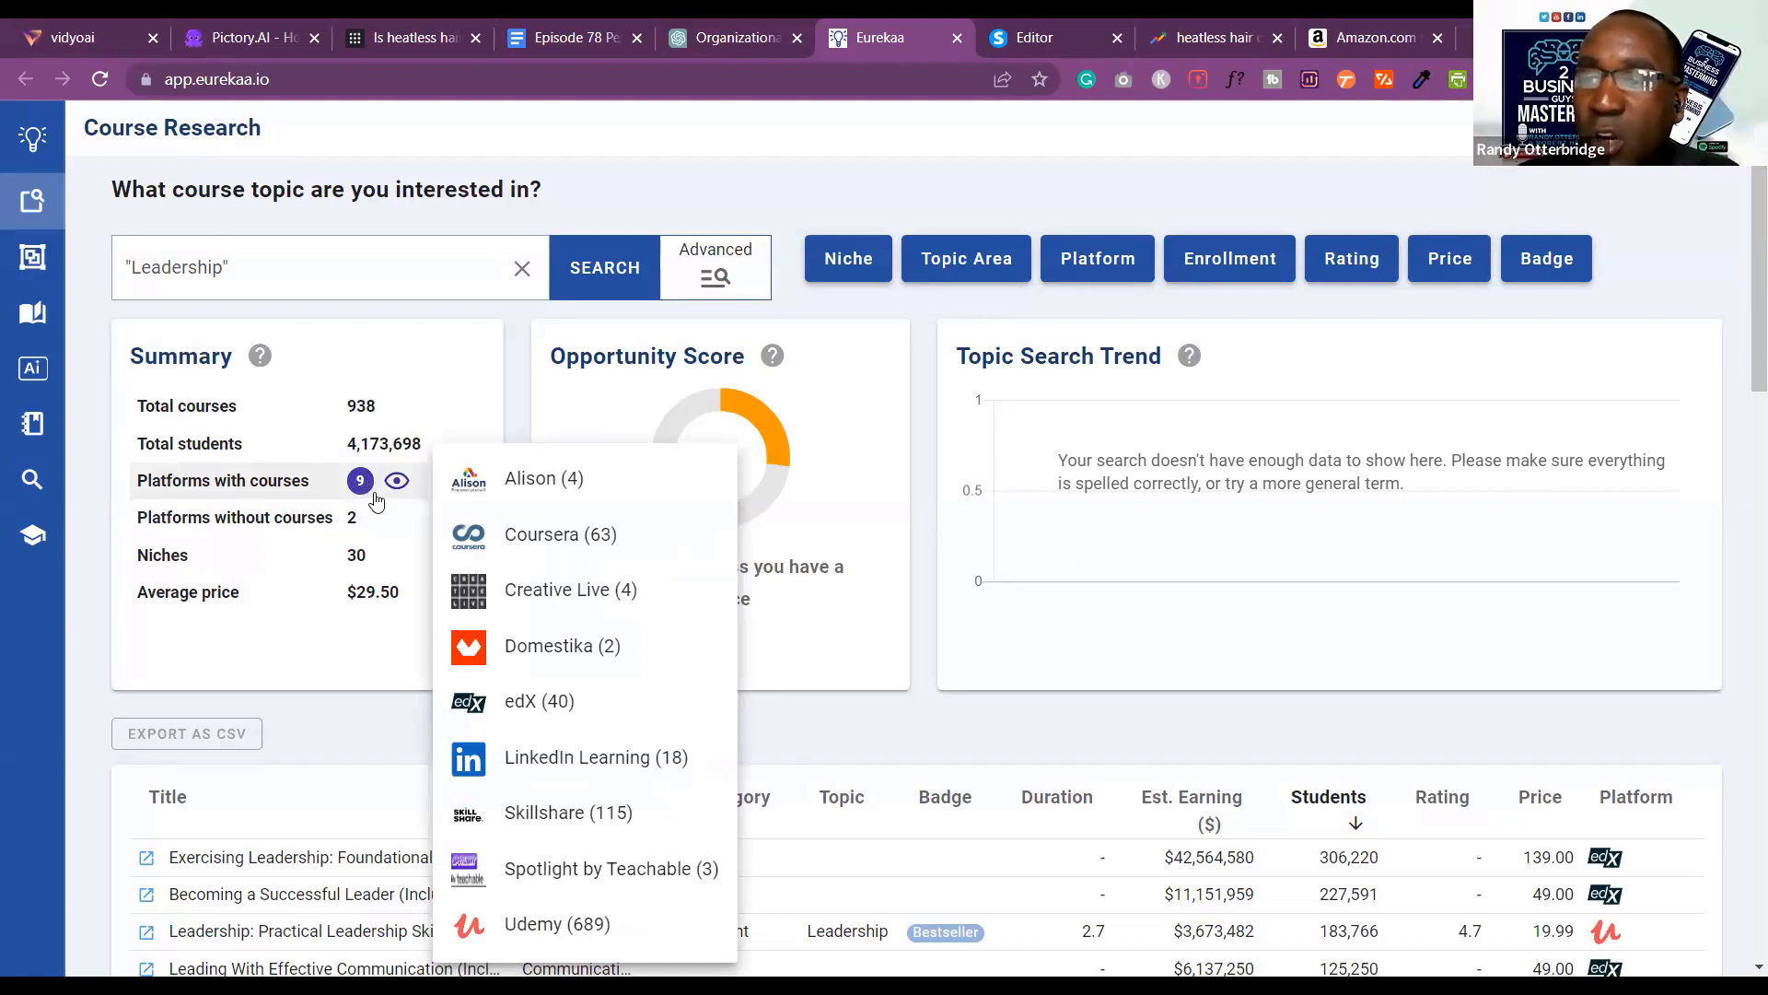
left_click(372, 483)
left_click(372, 484)
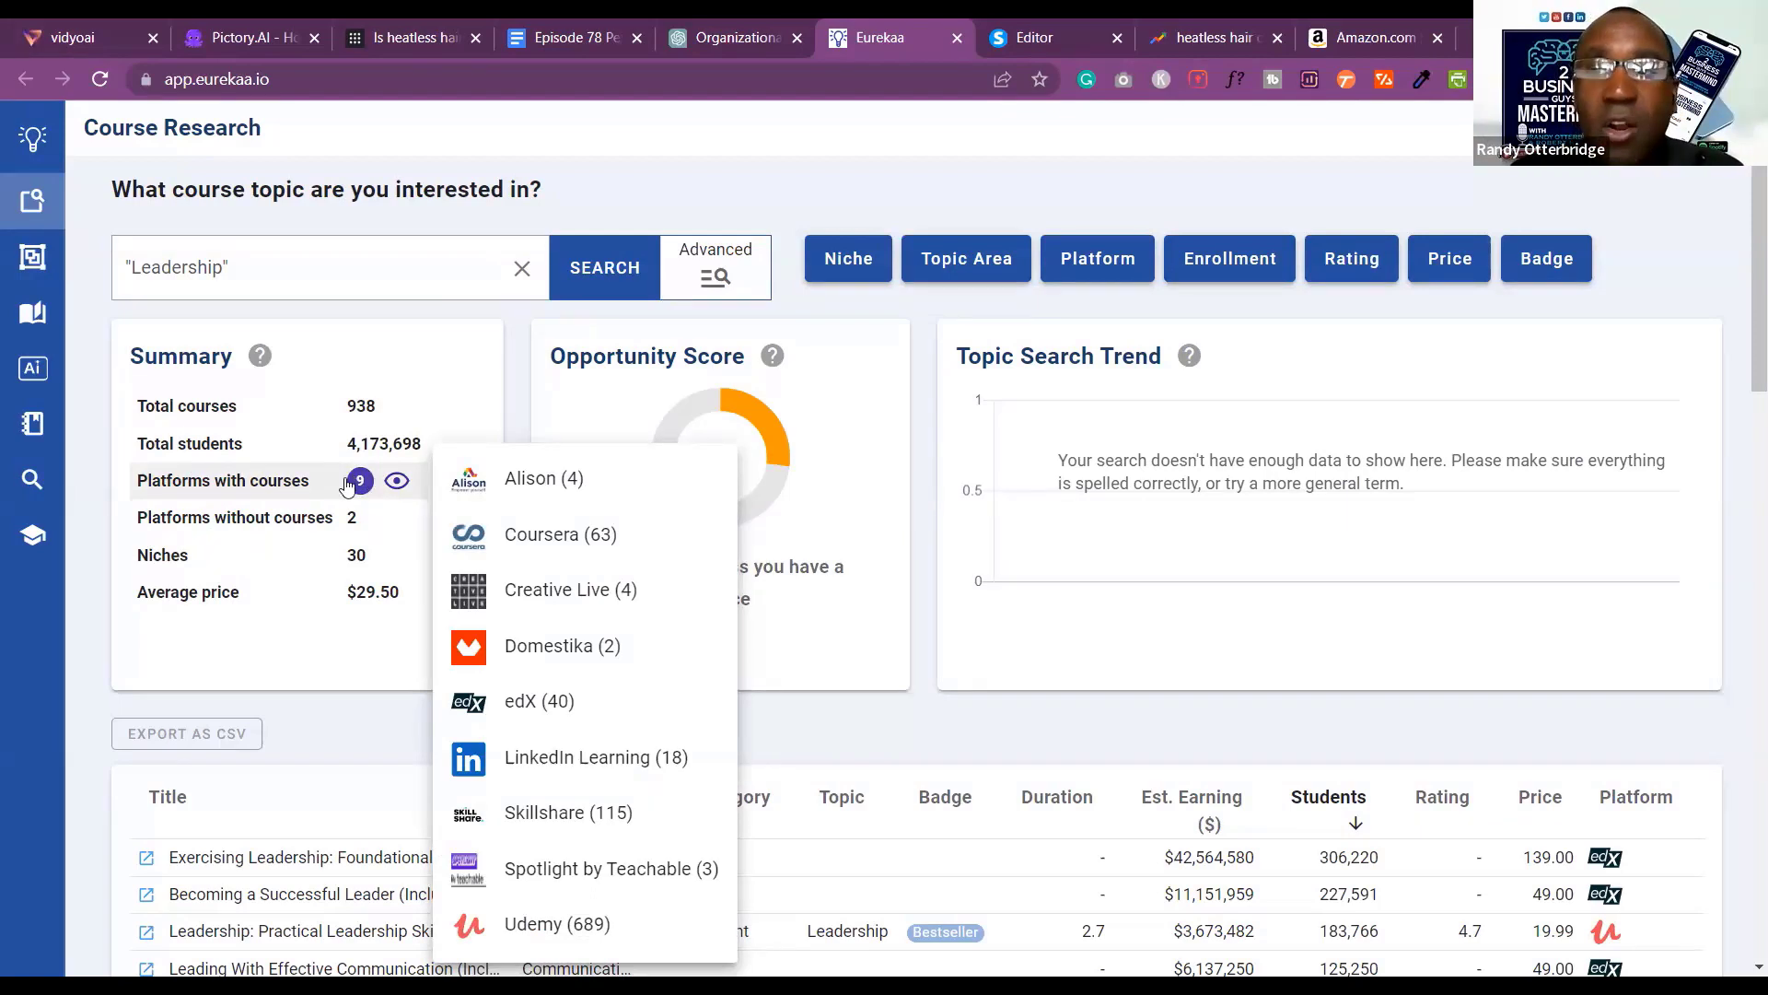
left_click(362, 644)
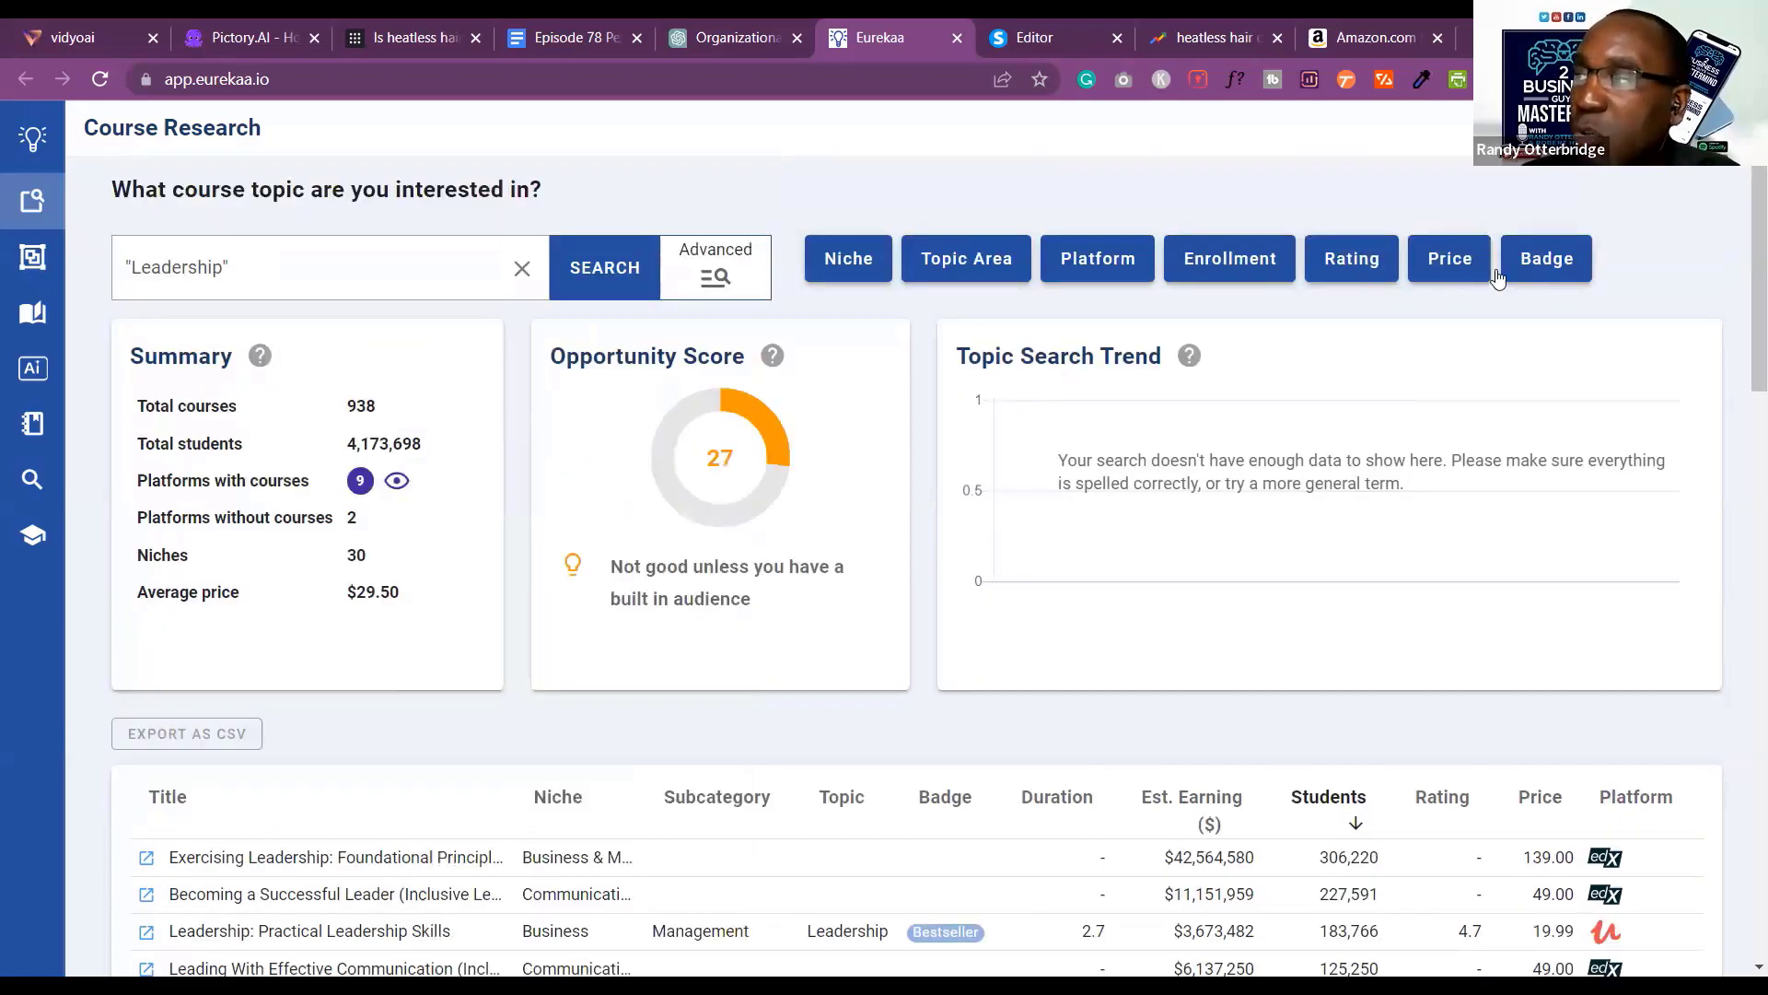
Select Coursera, Skillshare and Udemy in the platform filter for the leadership courses and look through the course results.
left_click(1078, 267)
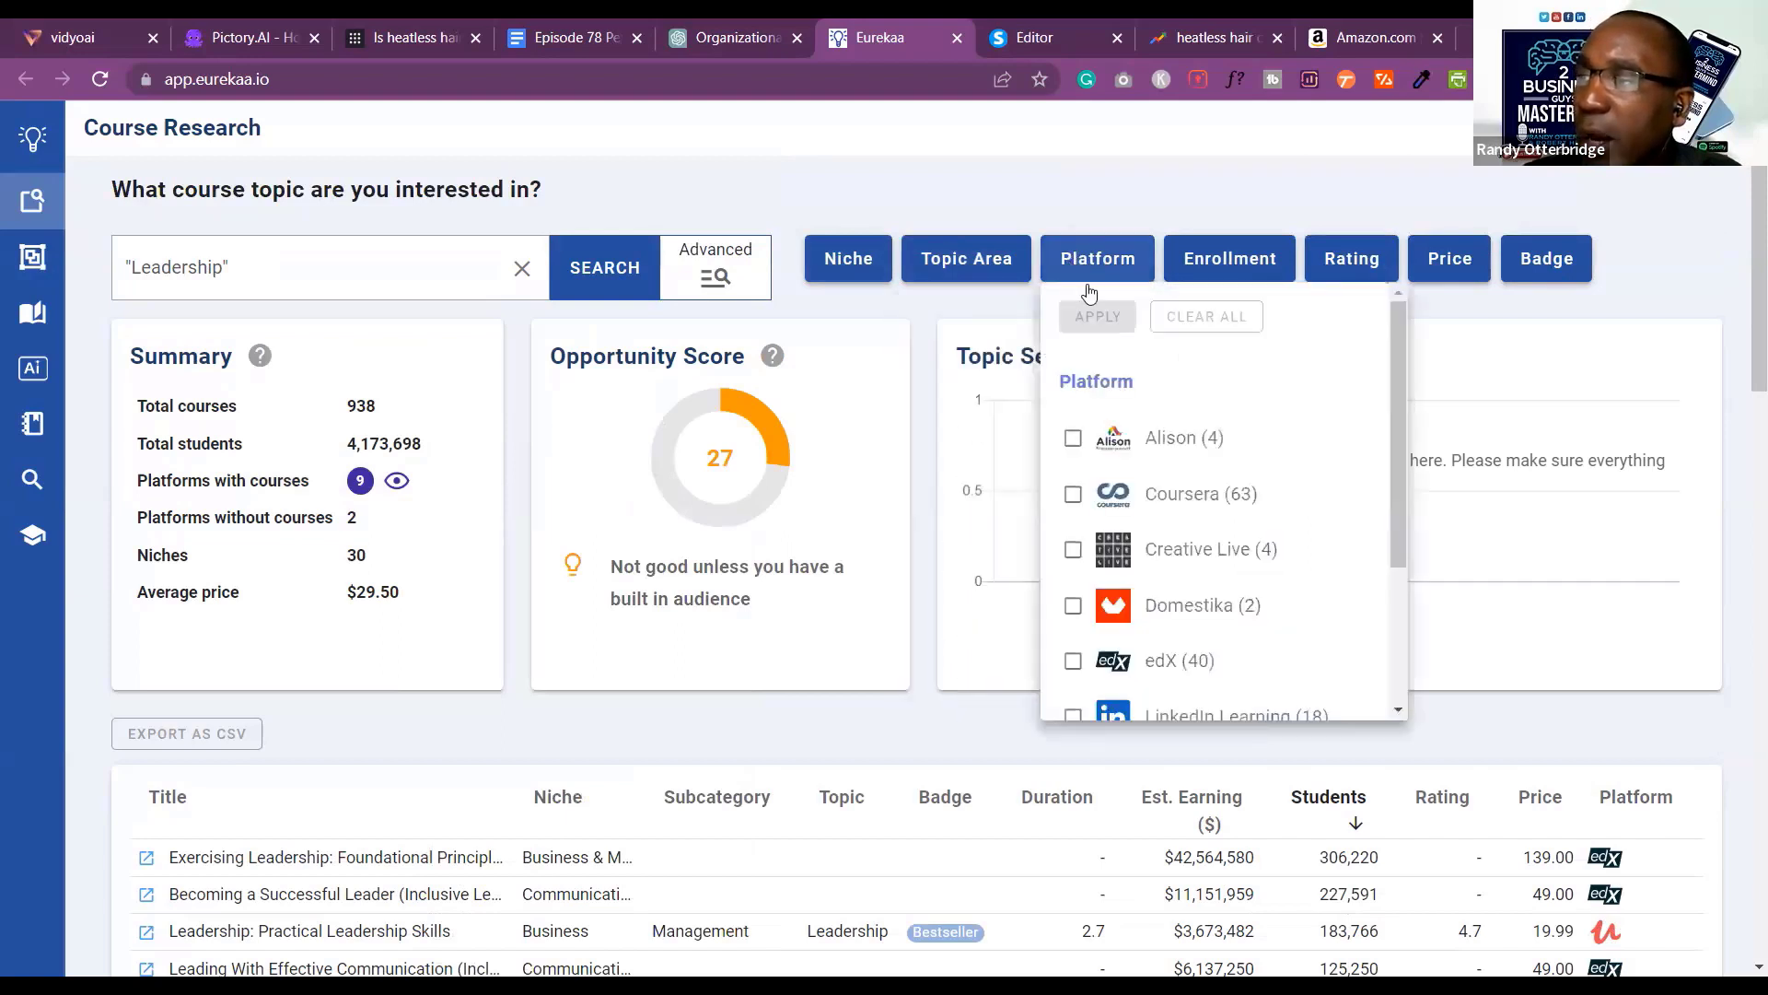
left_click(1072, 496)
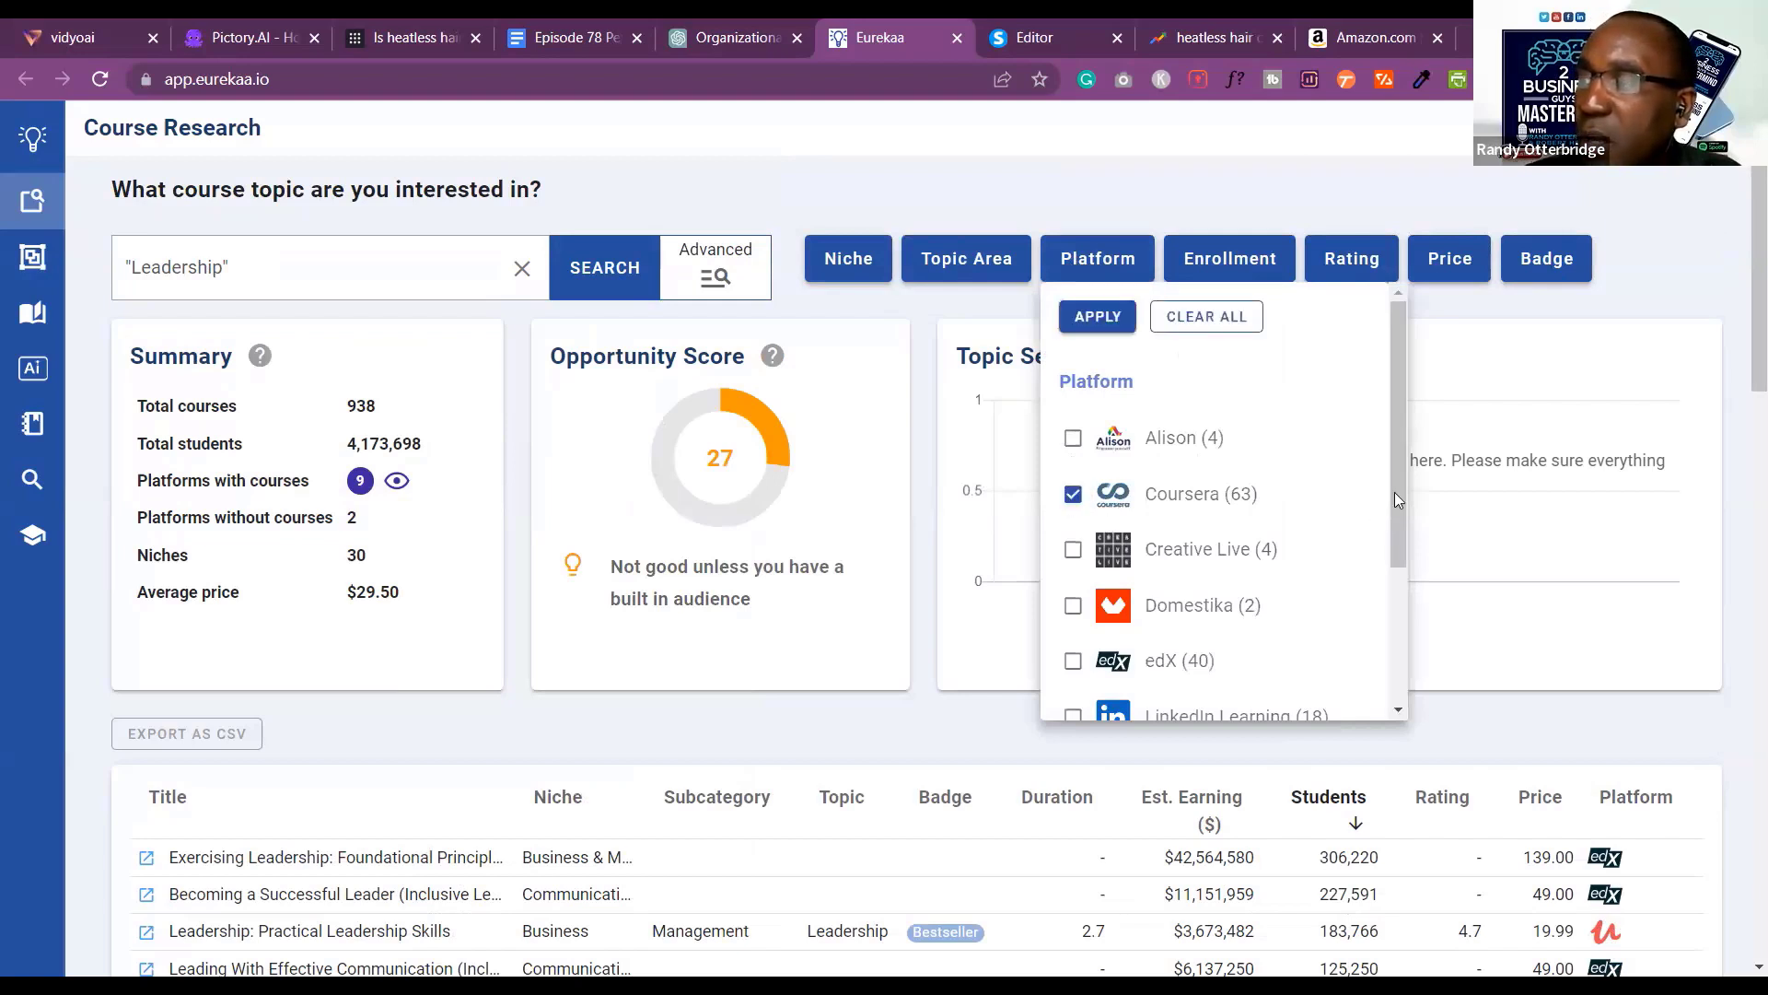
scroll(1394, 499, "down", 3)
left_click(1072, 575)
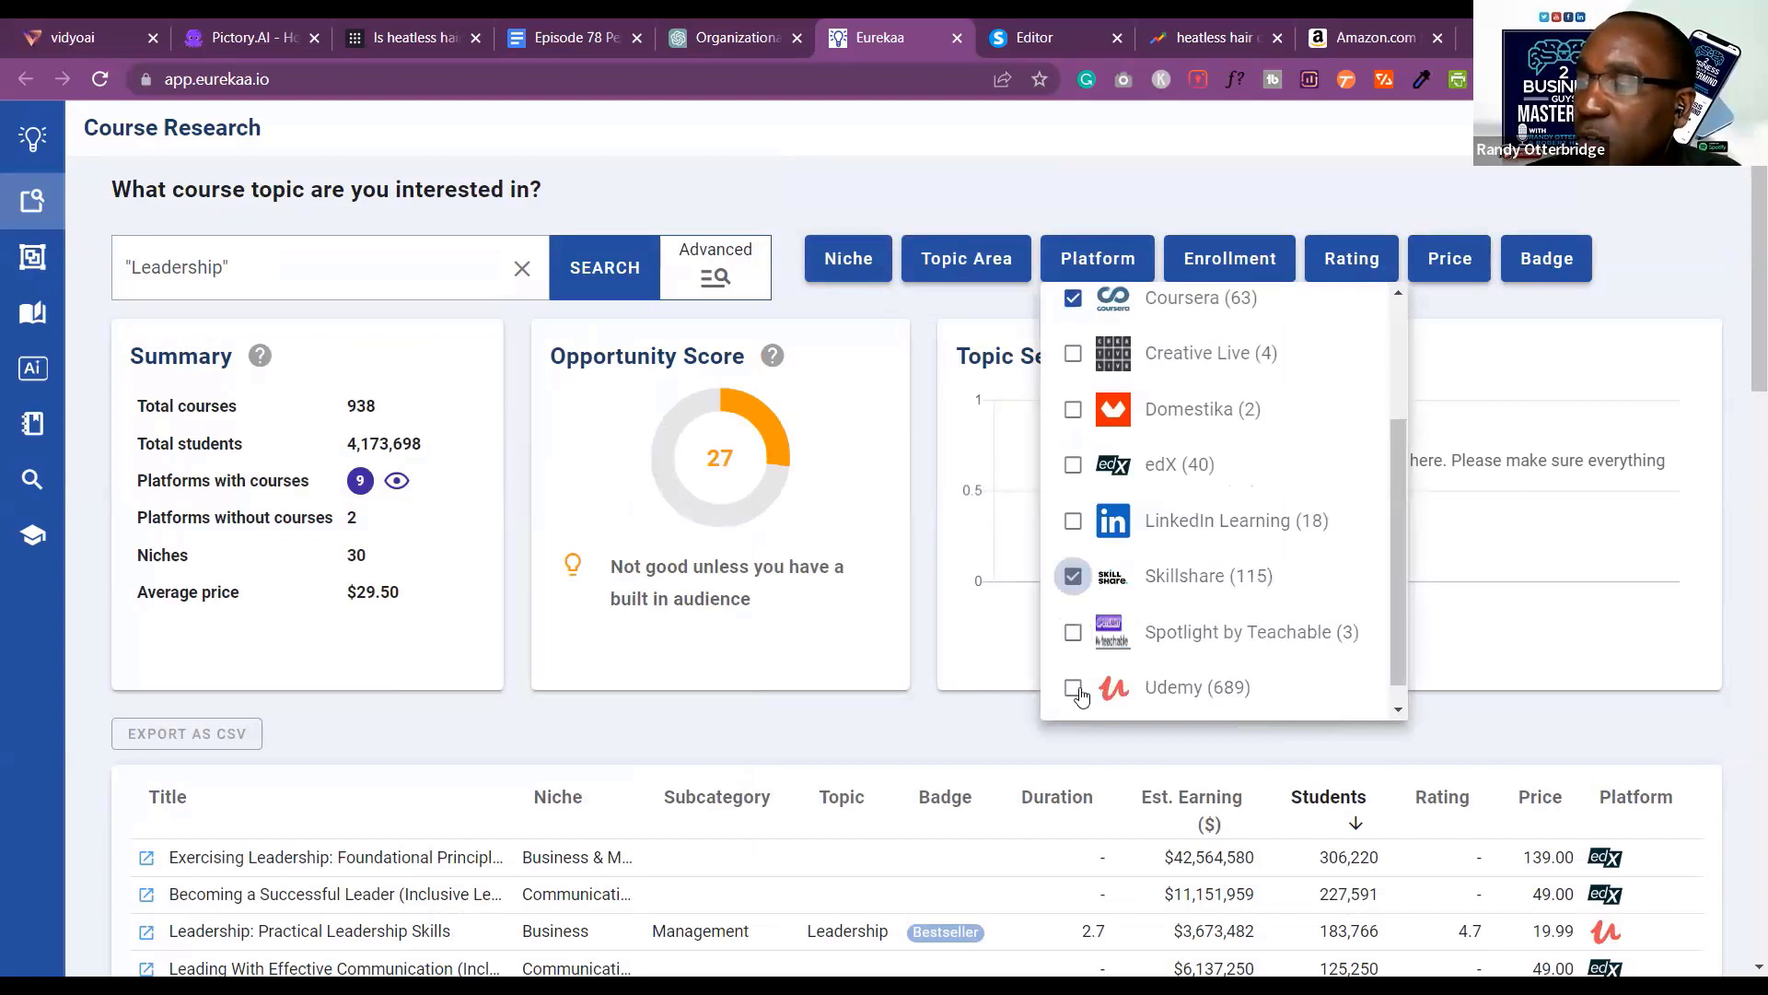
left_click(1076, 690)
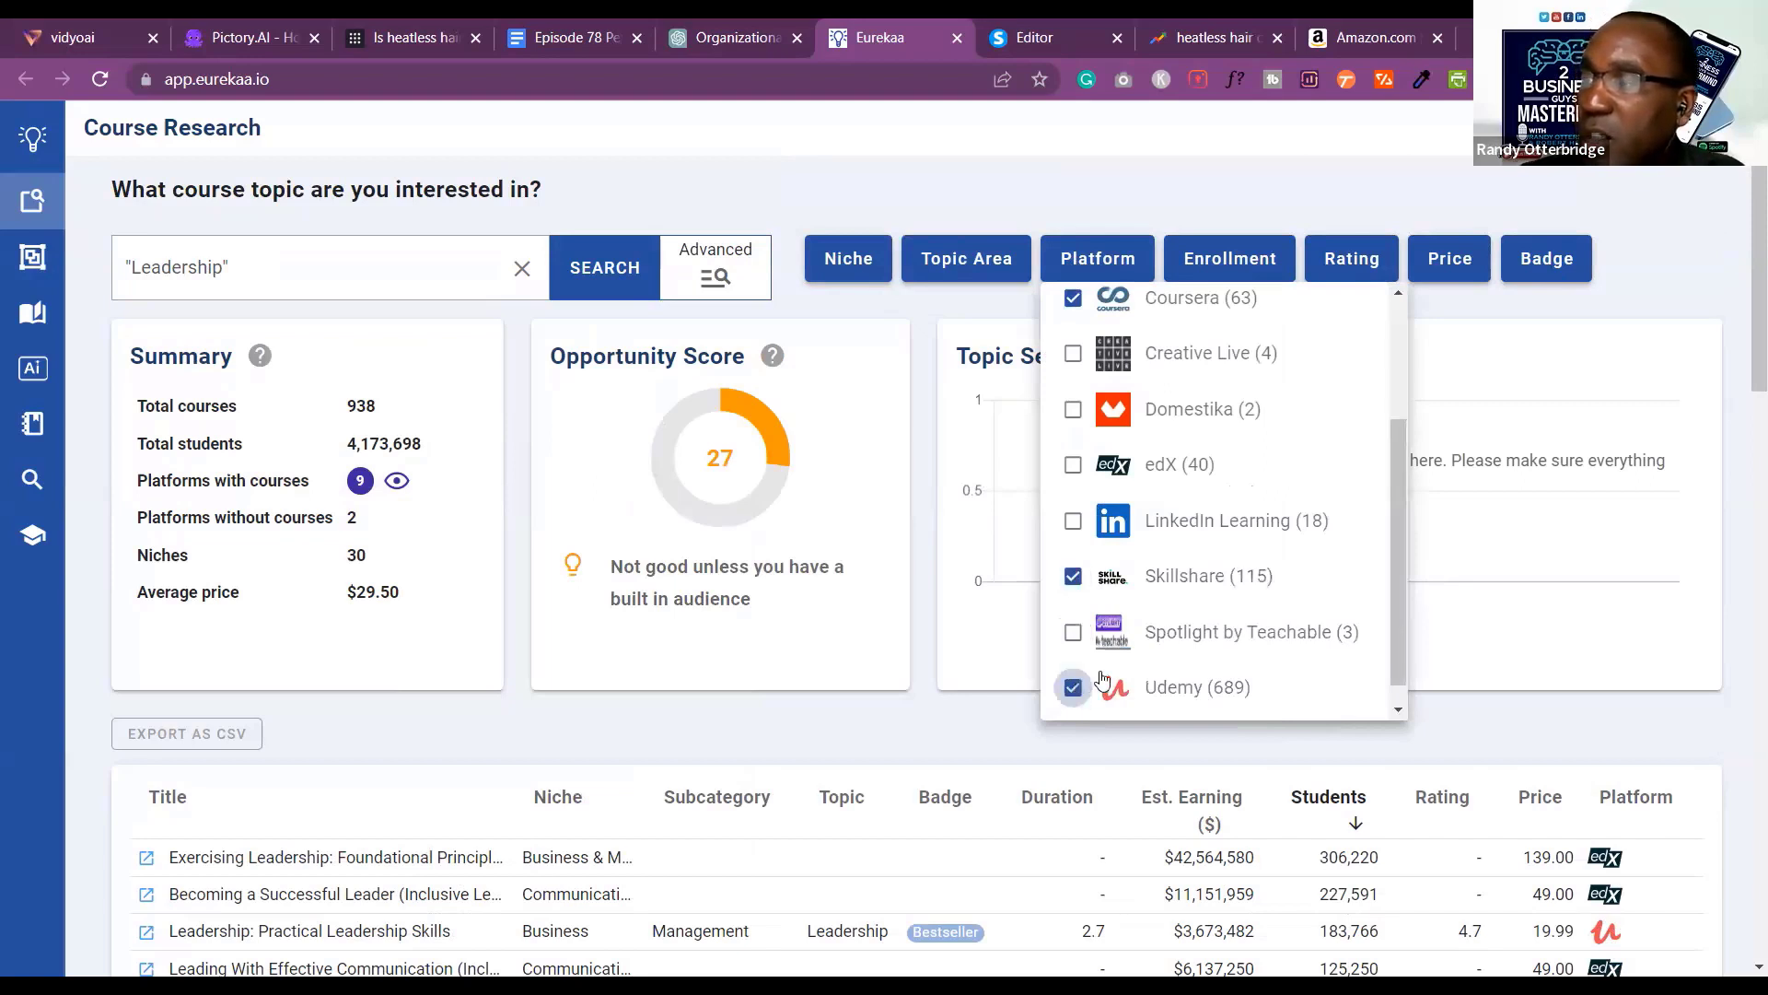
left_click(1667, 267)
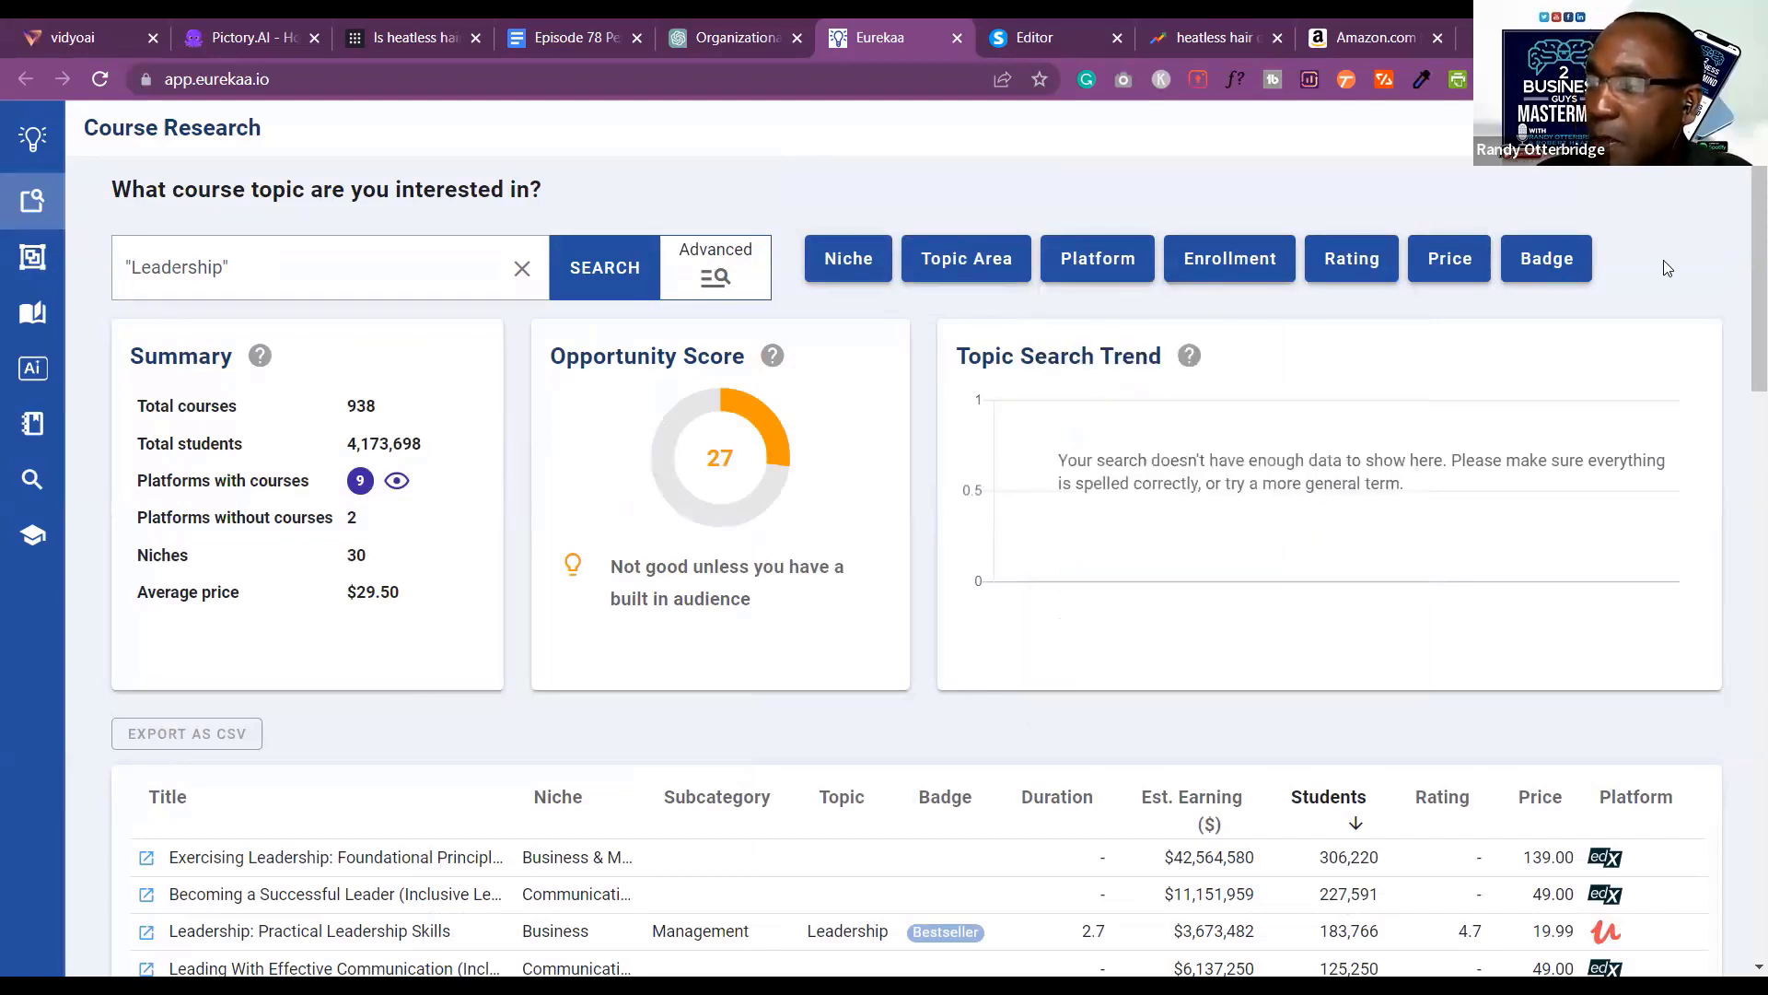
left_click(1113, 261)
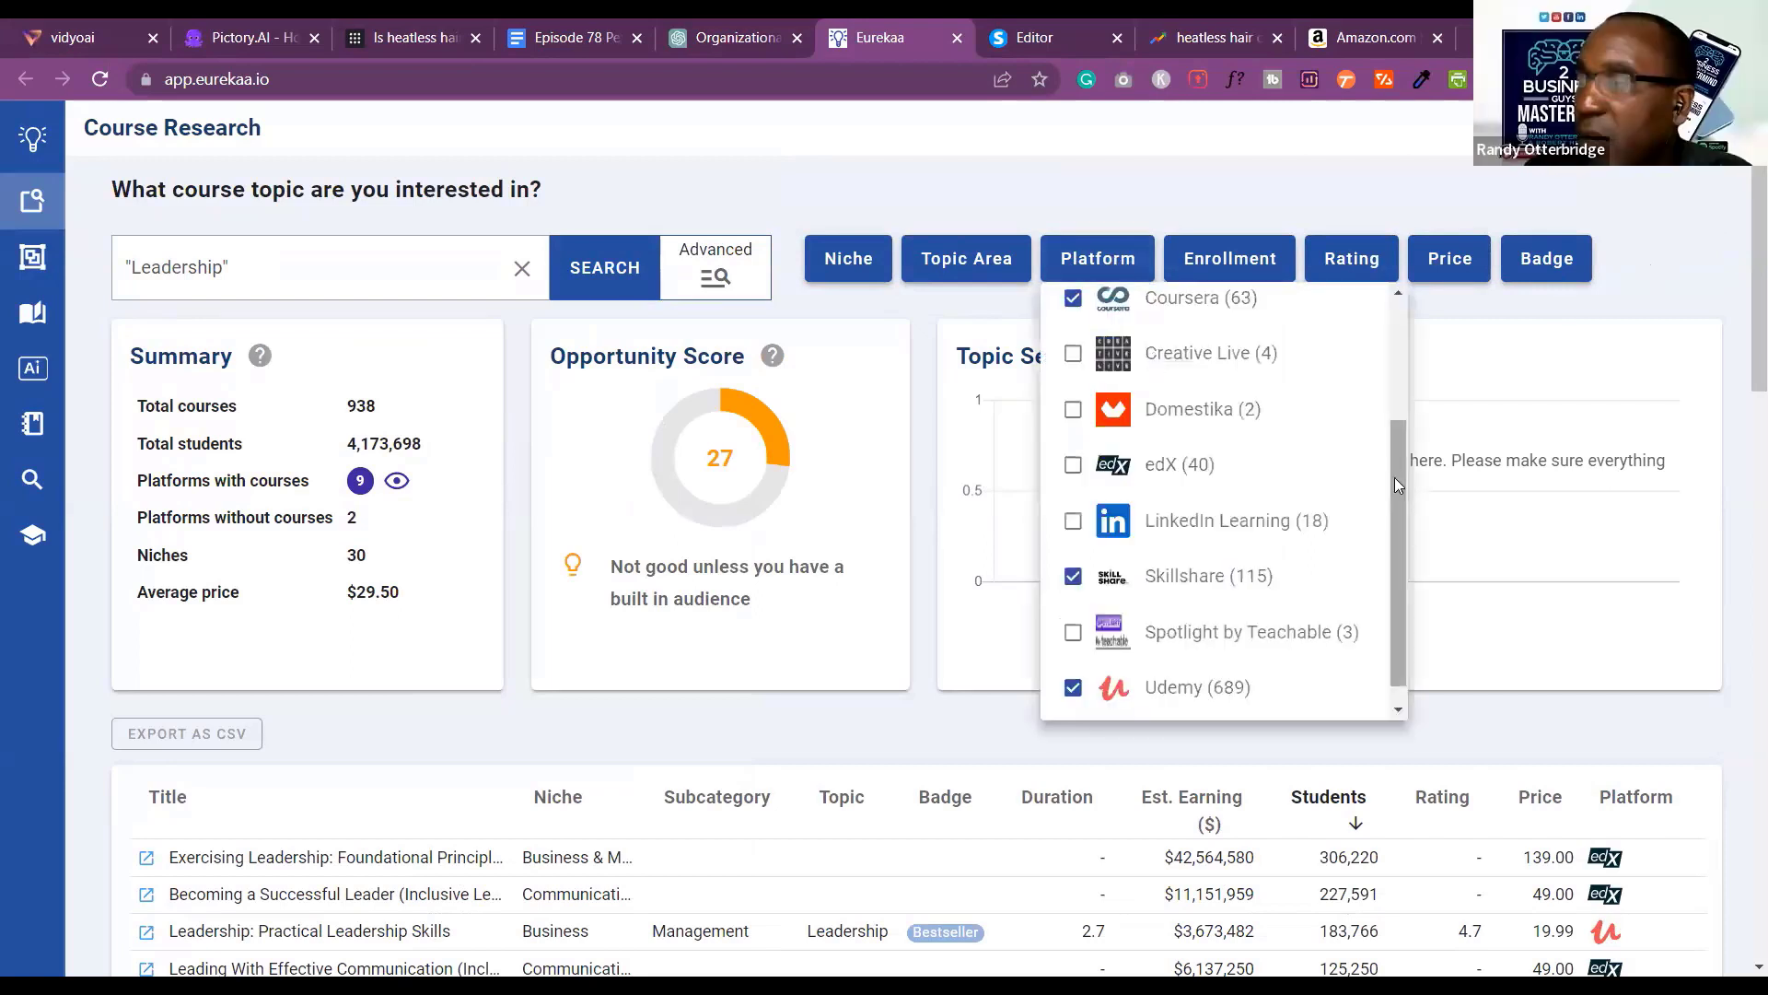
scroll(1397, 530, "down", 1)
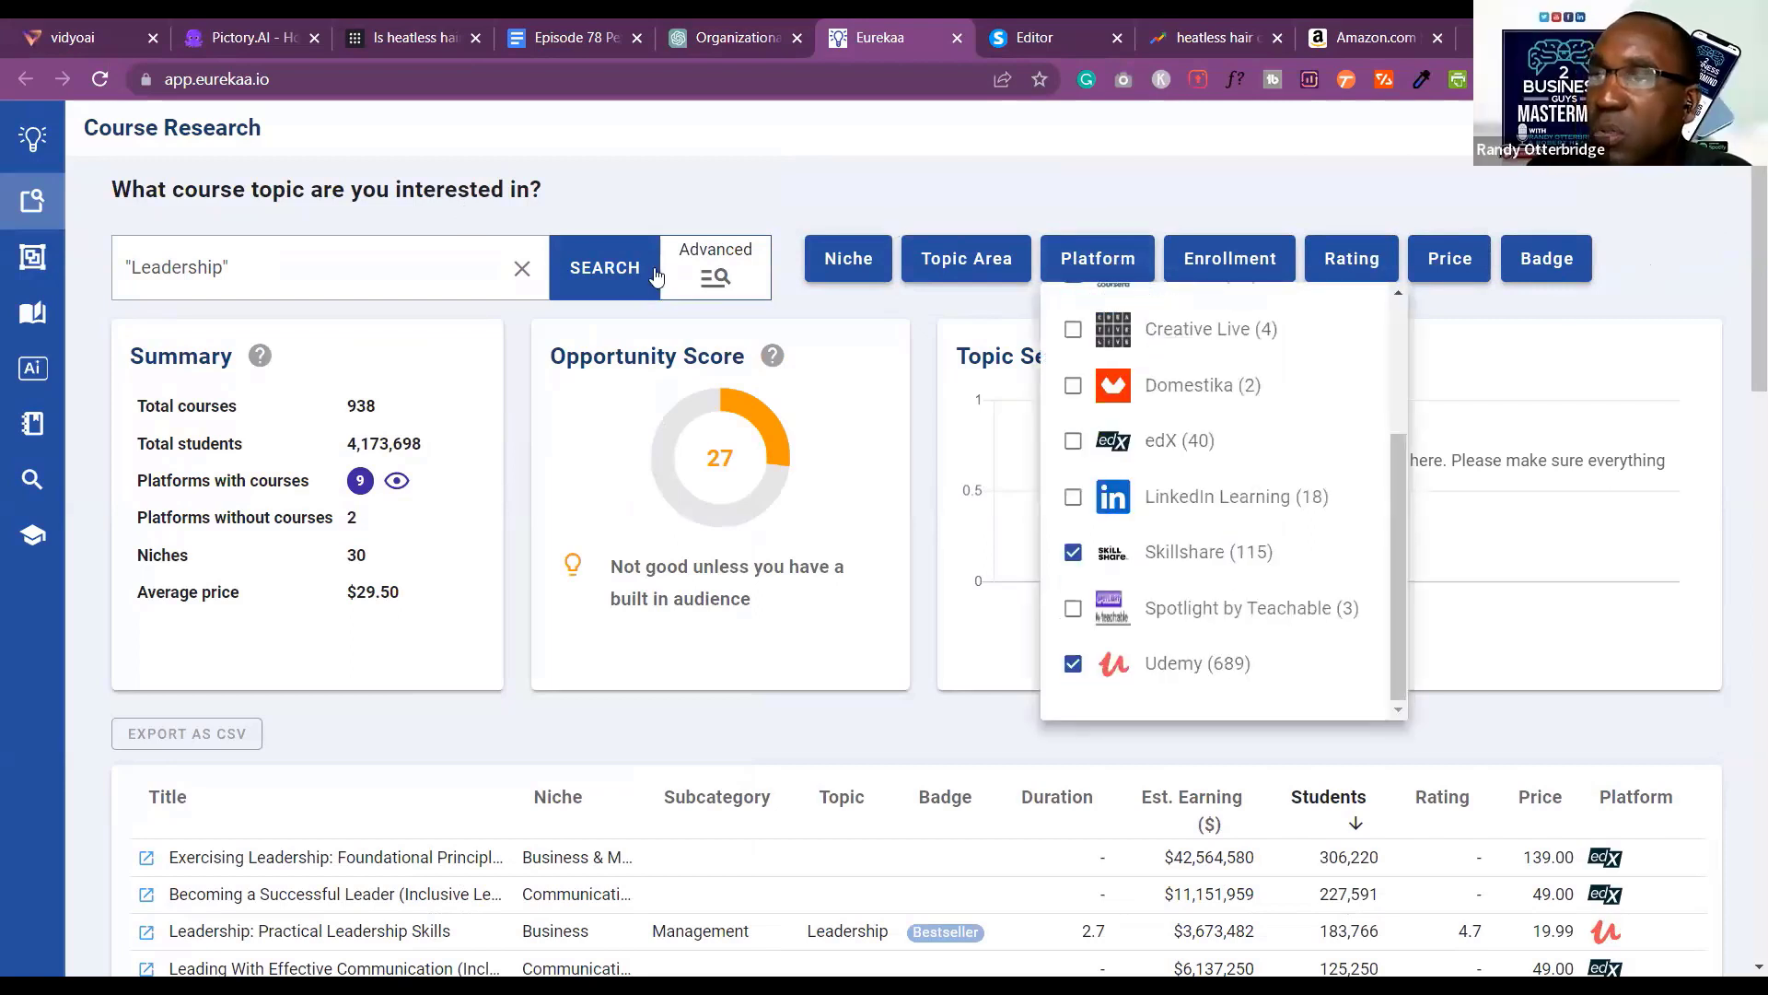
scroll(366, 412, "down", 4)
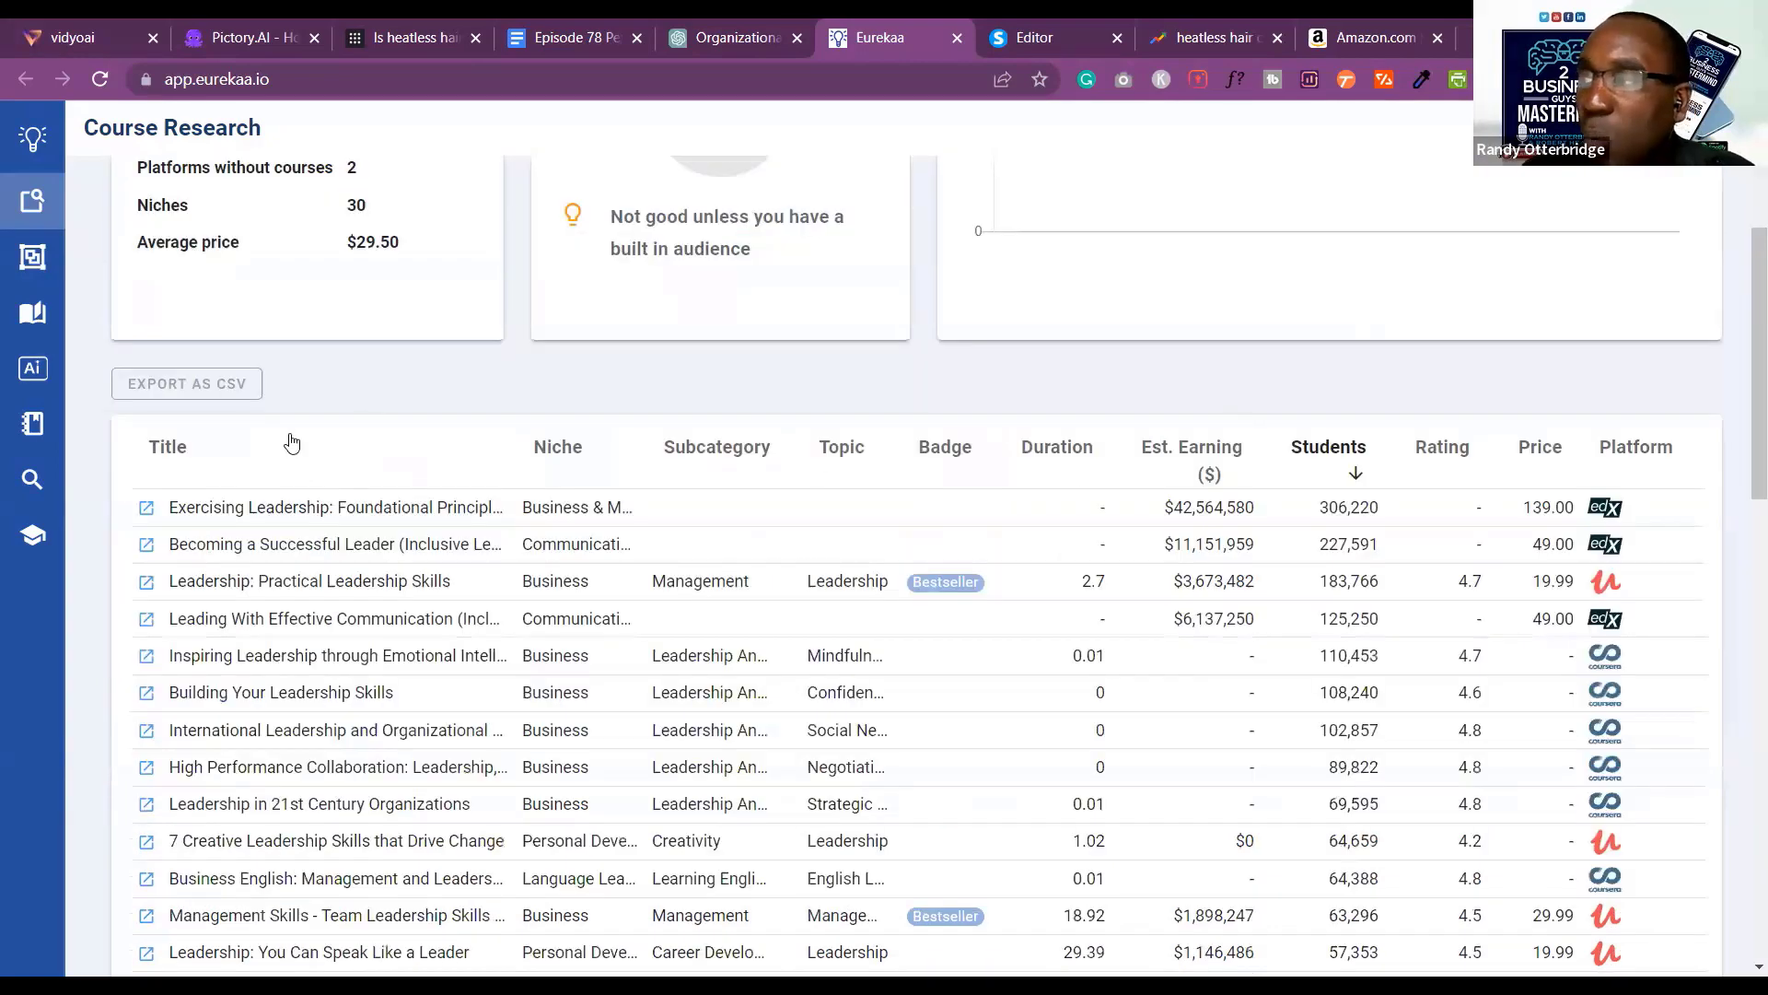
View the Becoming a Successful Leader course, read its details, sales copy and module outline, and return to the Leadership course results.
scroll(291, 443, "down", 1)
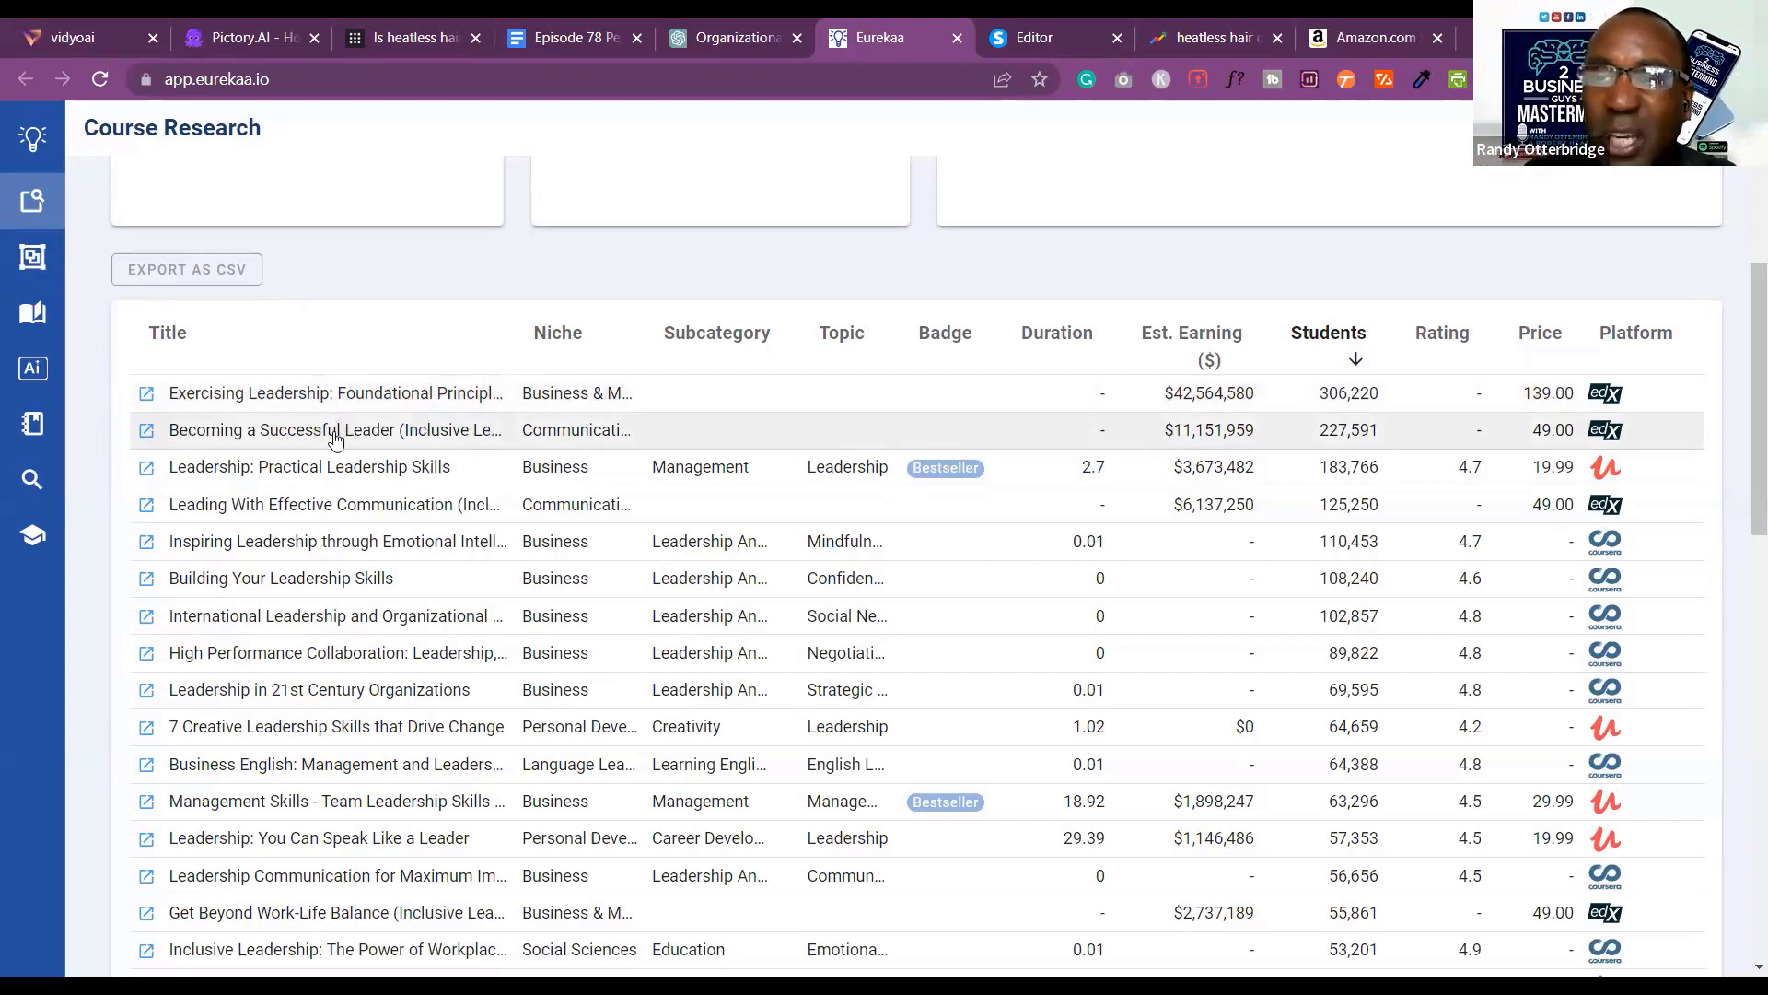
left_click(277, 437)
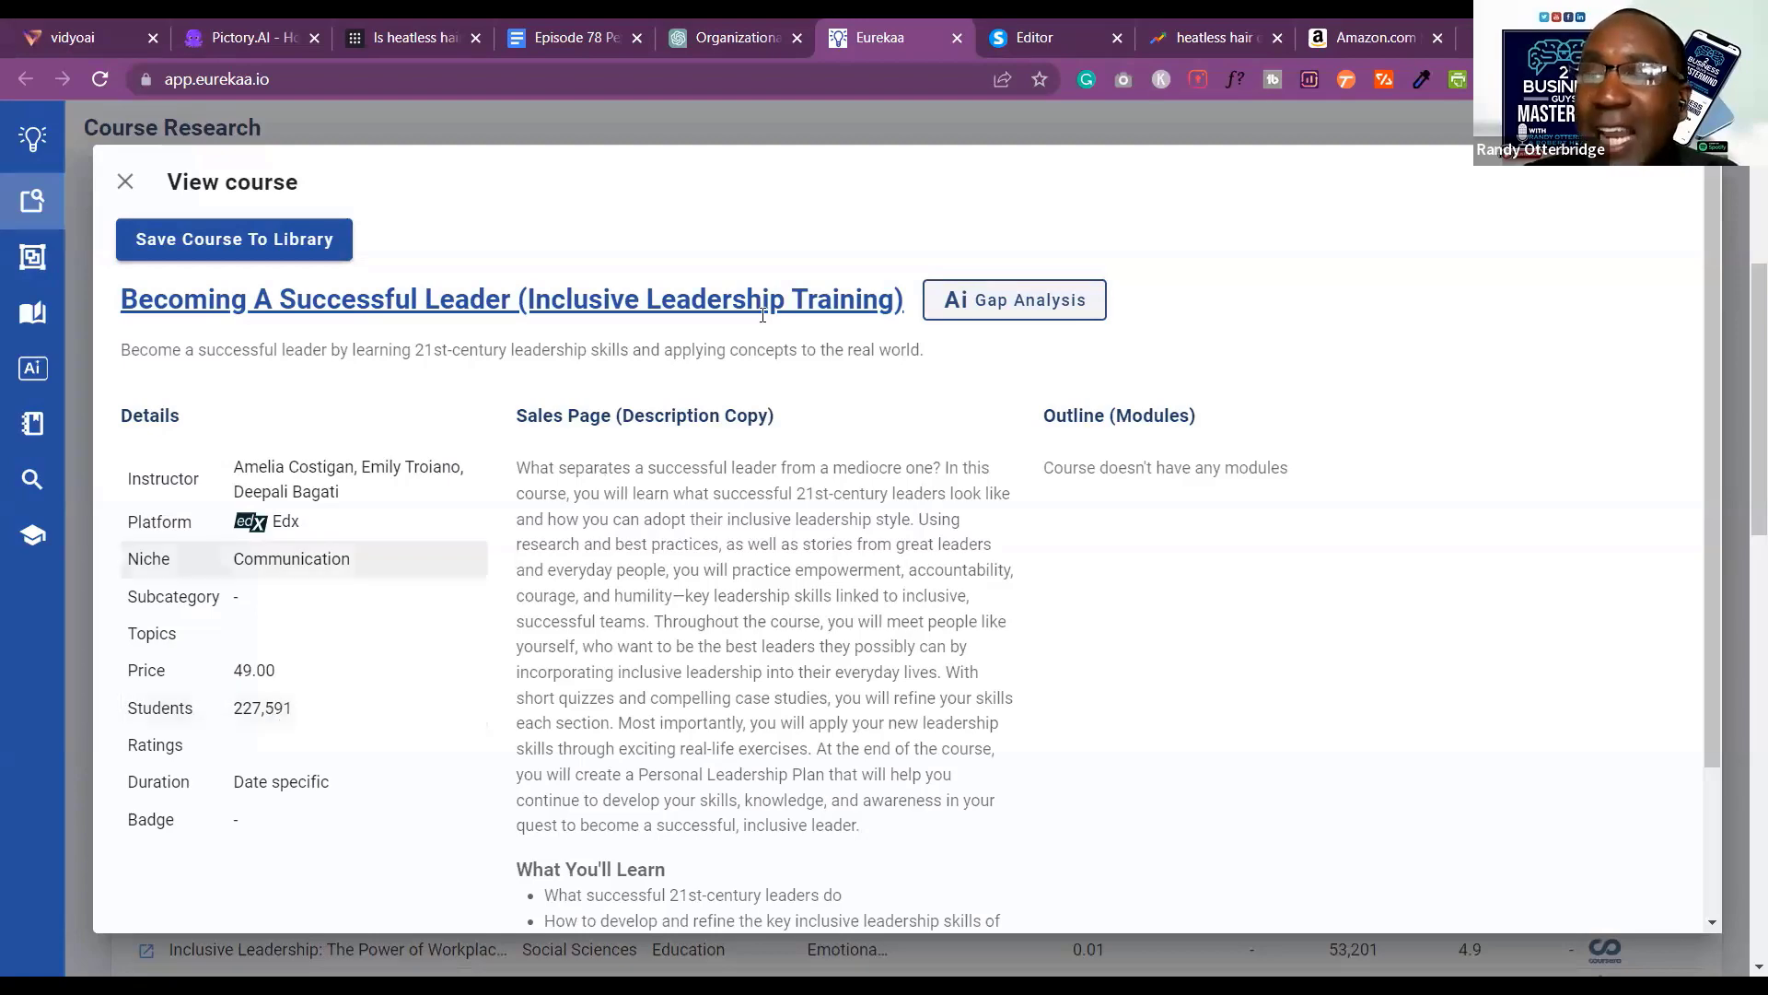
scroll(628, 313, "down", 2)
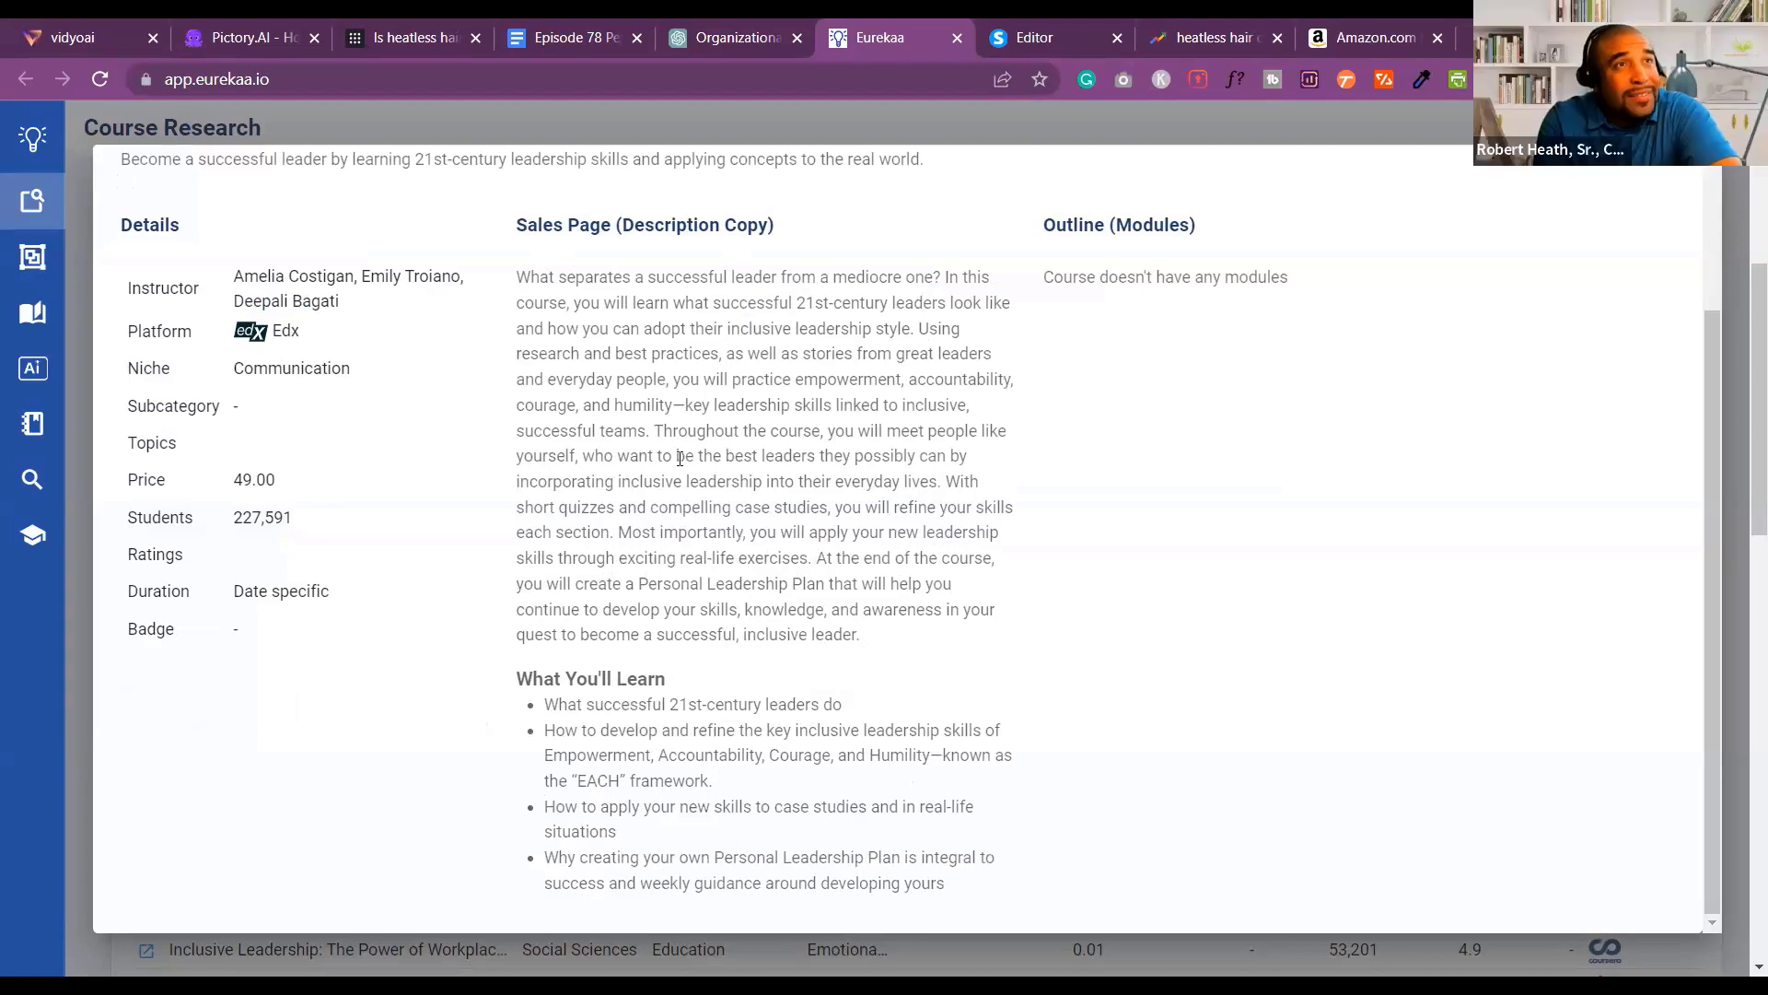
scroll(681, 457, "down", 1)
scroll(1391, 358, "down", 2)
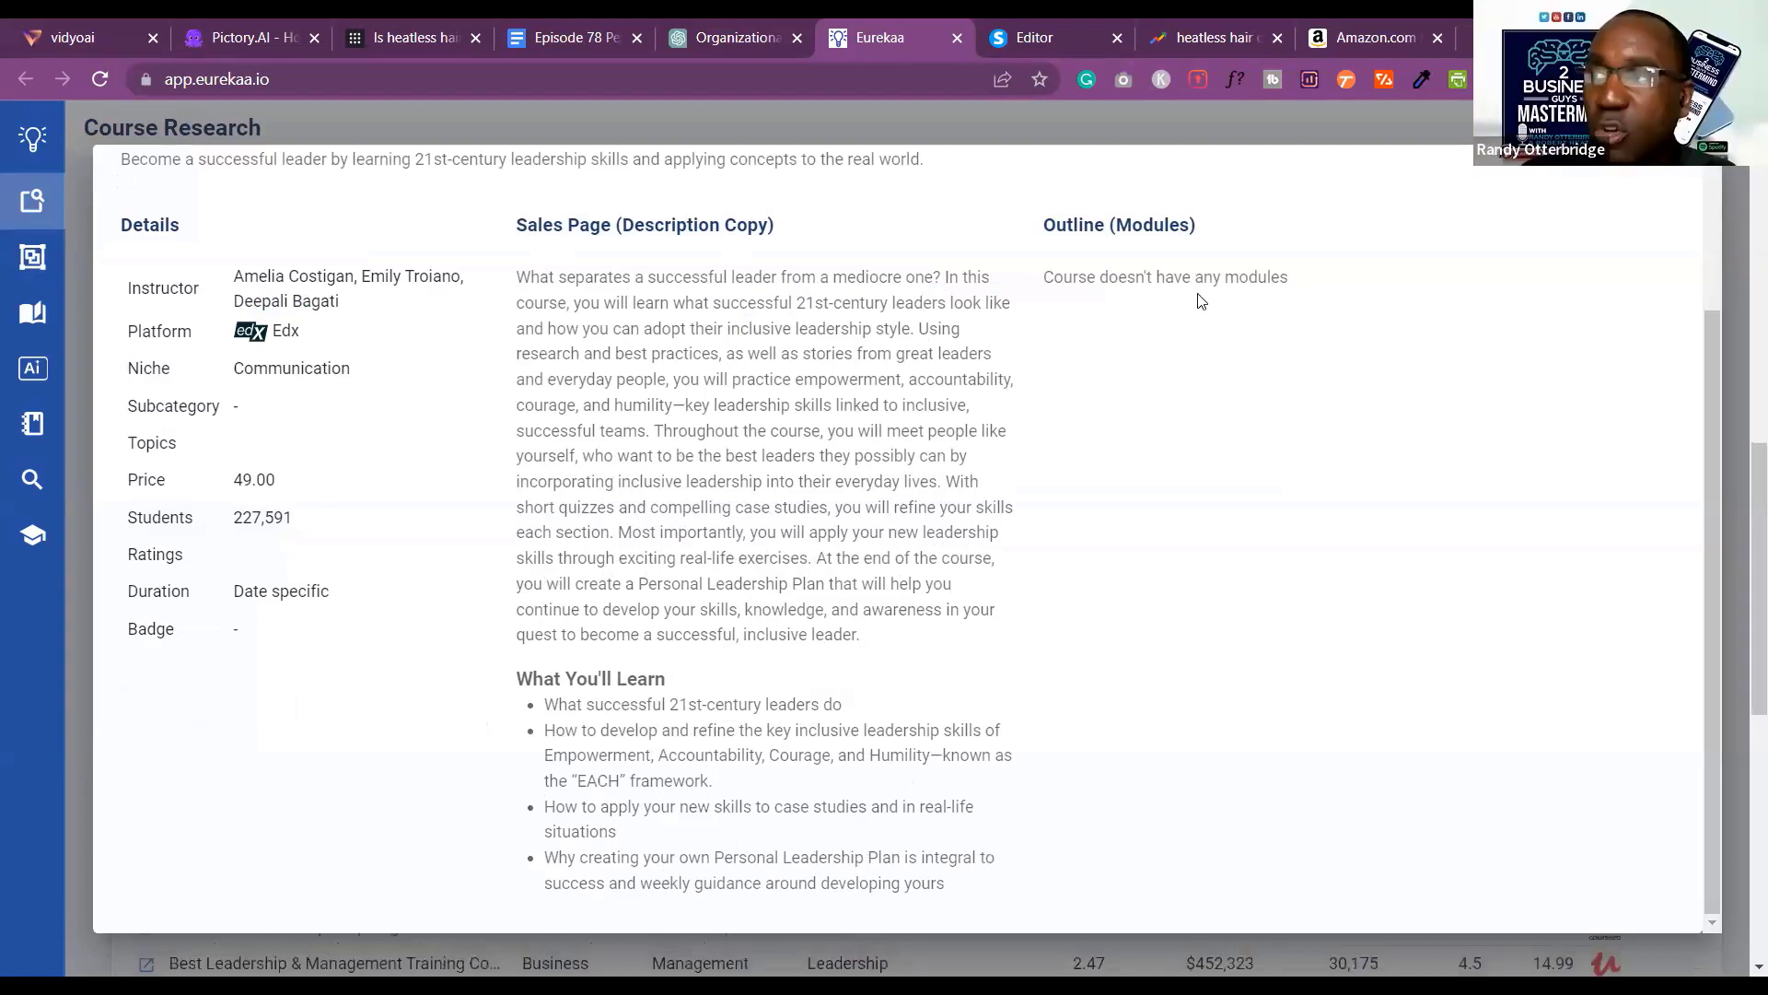
scroll(1105, 336, "up", 2)
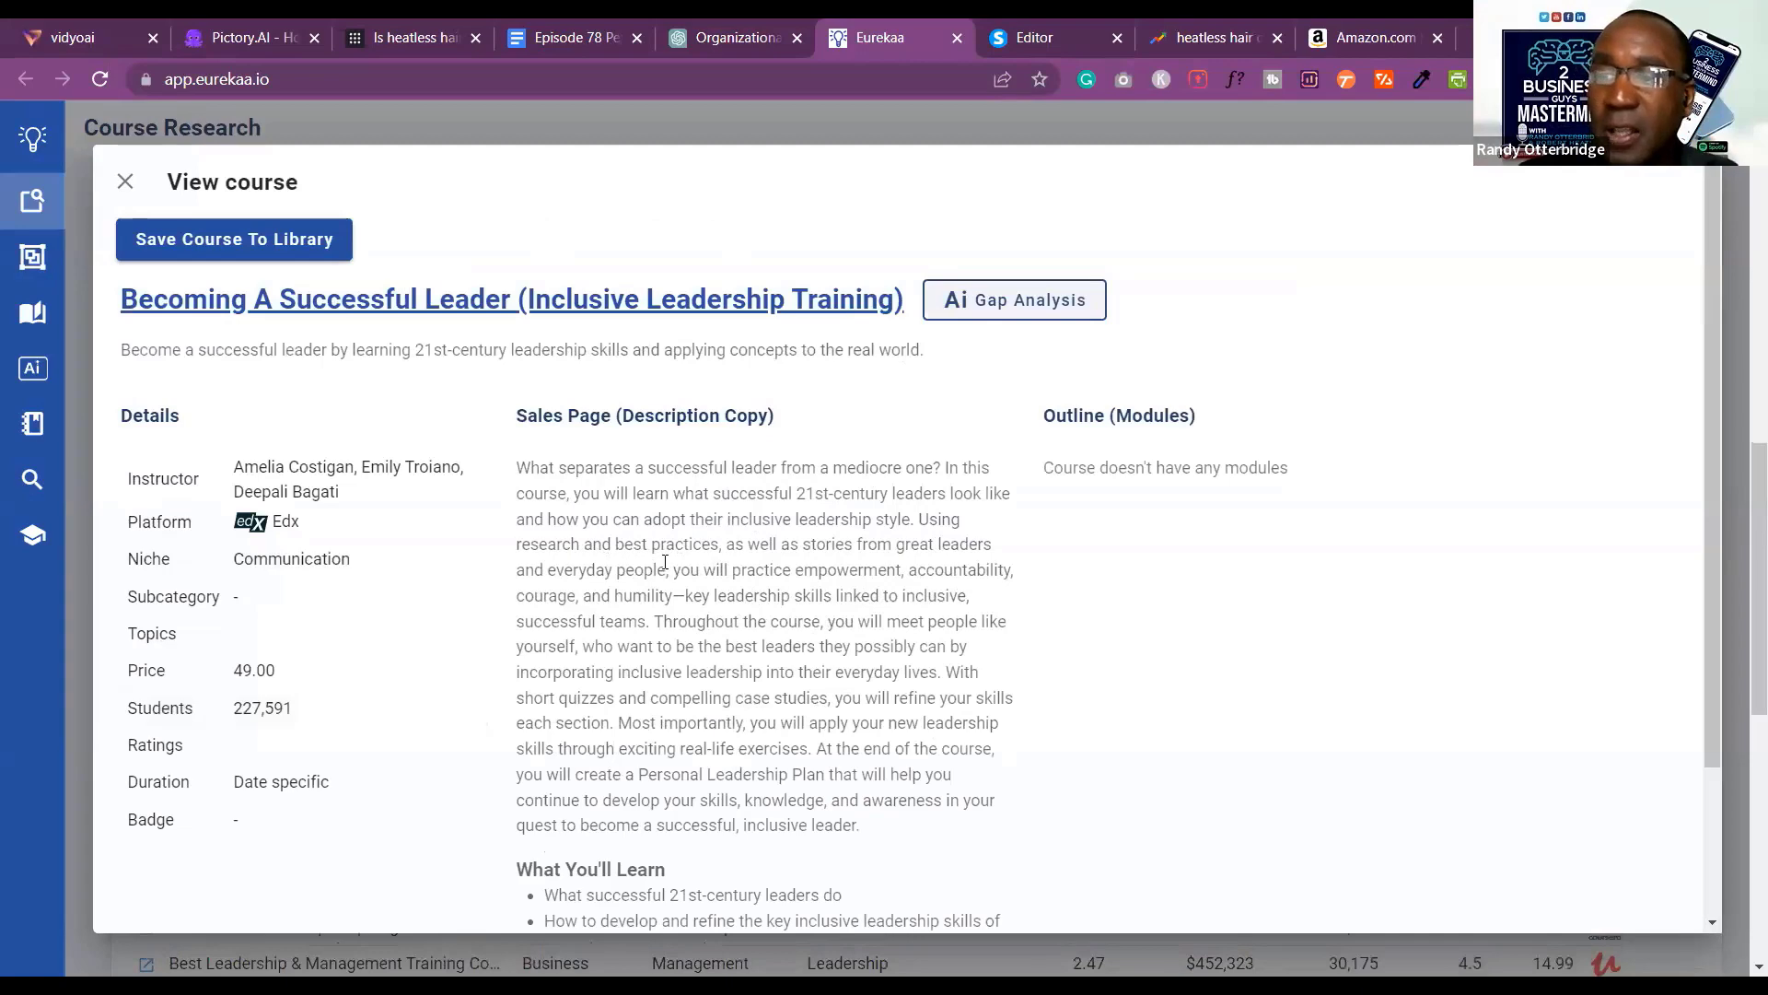
scroll(645, 562, "down", 2)
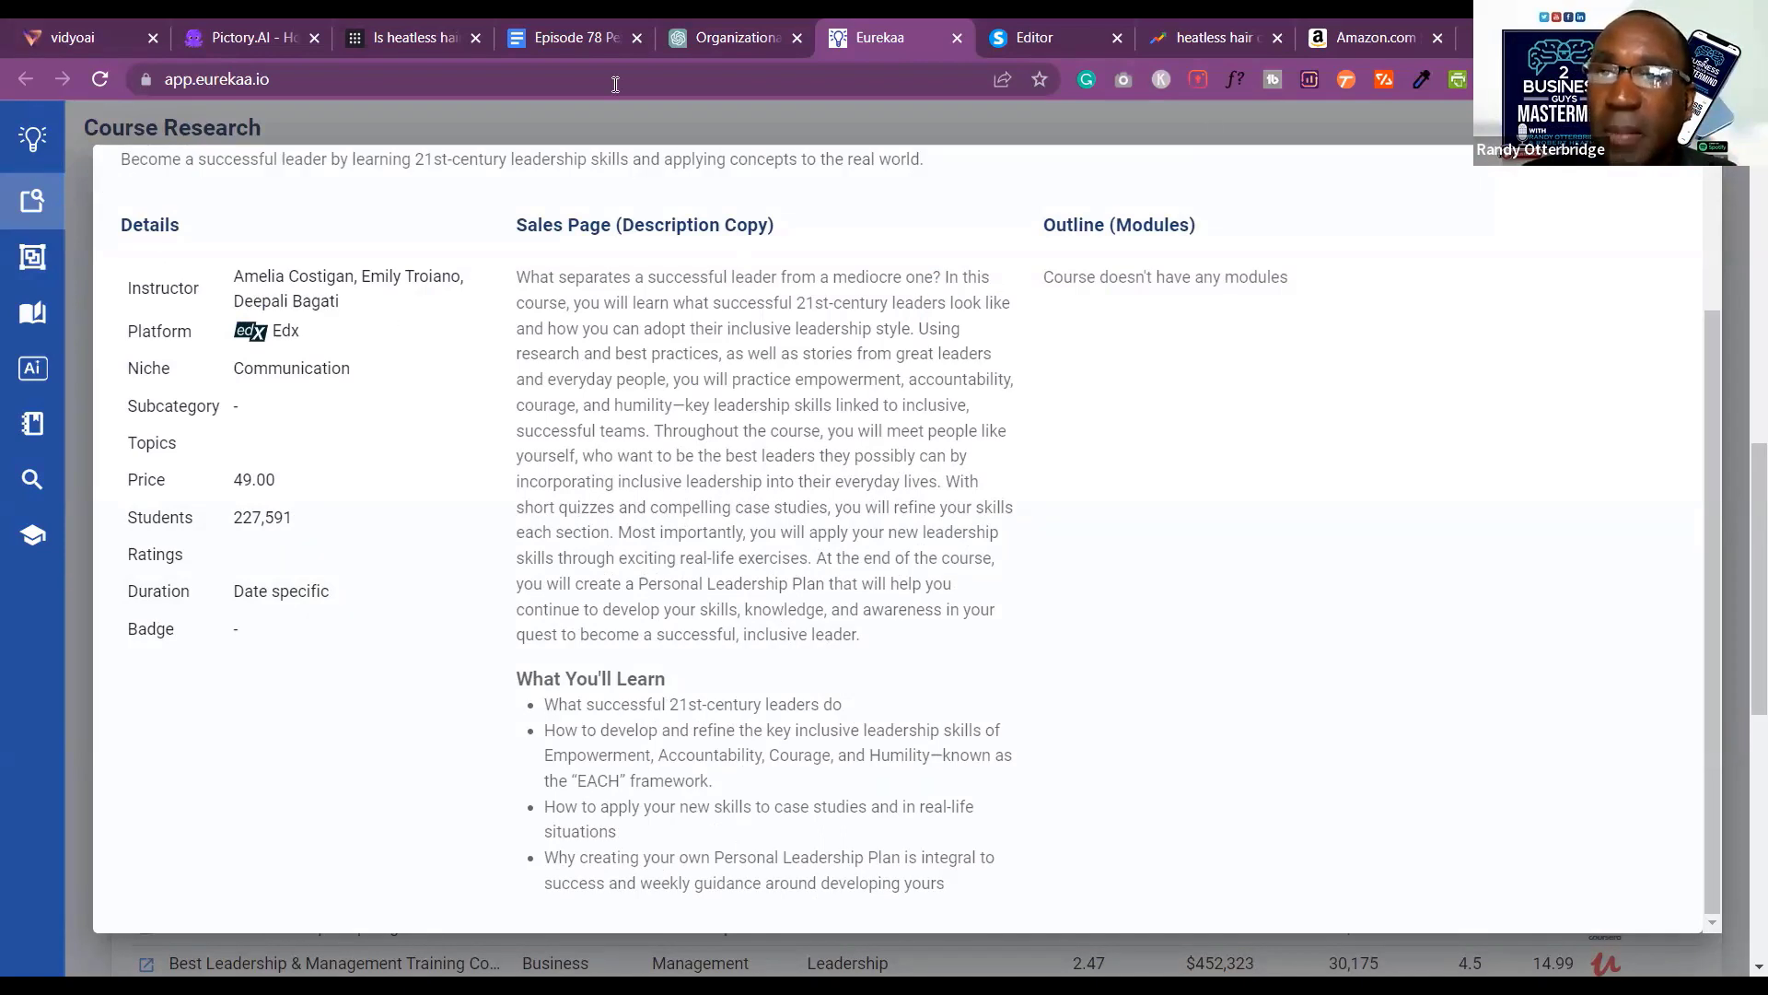
scroll(183, 200, "down", 5)
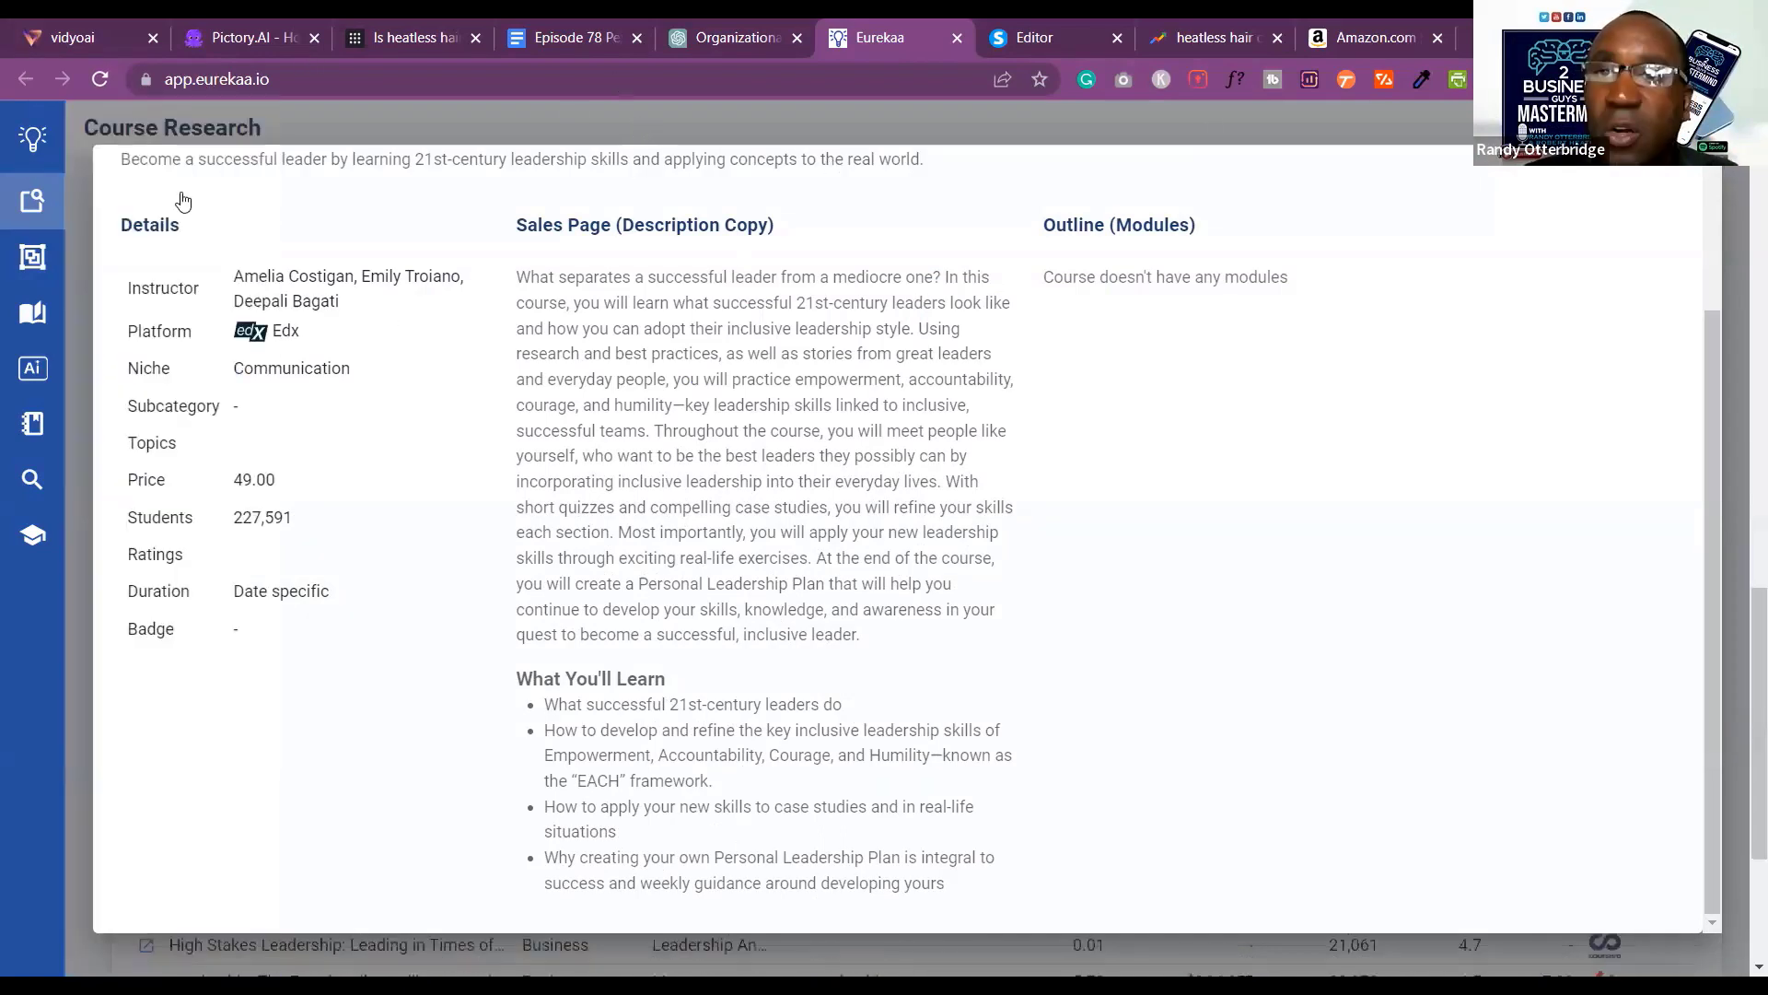
mouse_move(157, 197)
scroll(208, 226, "up", 2)
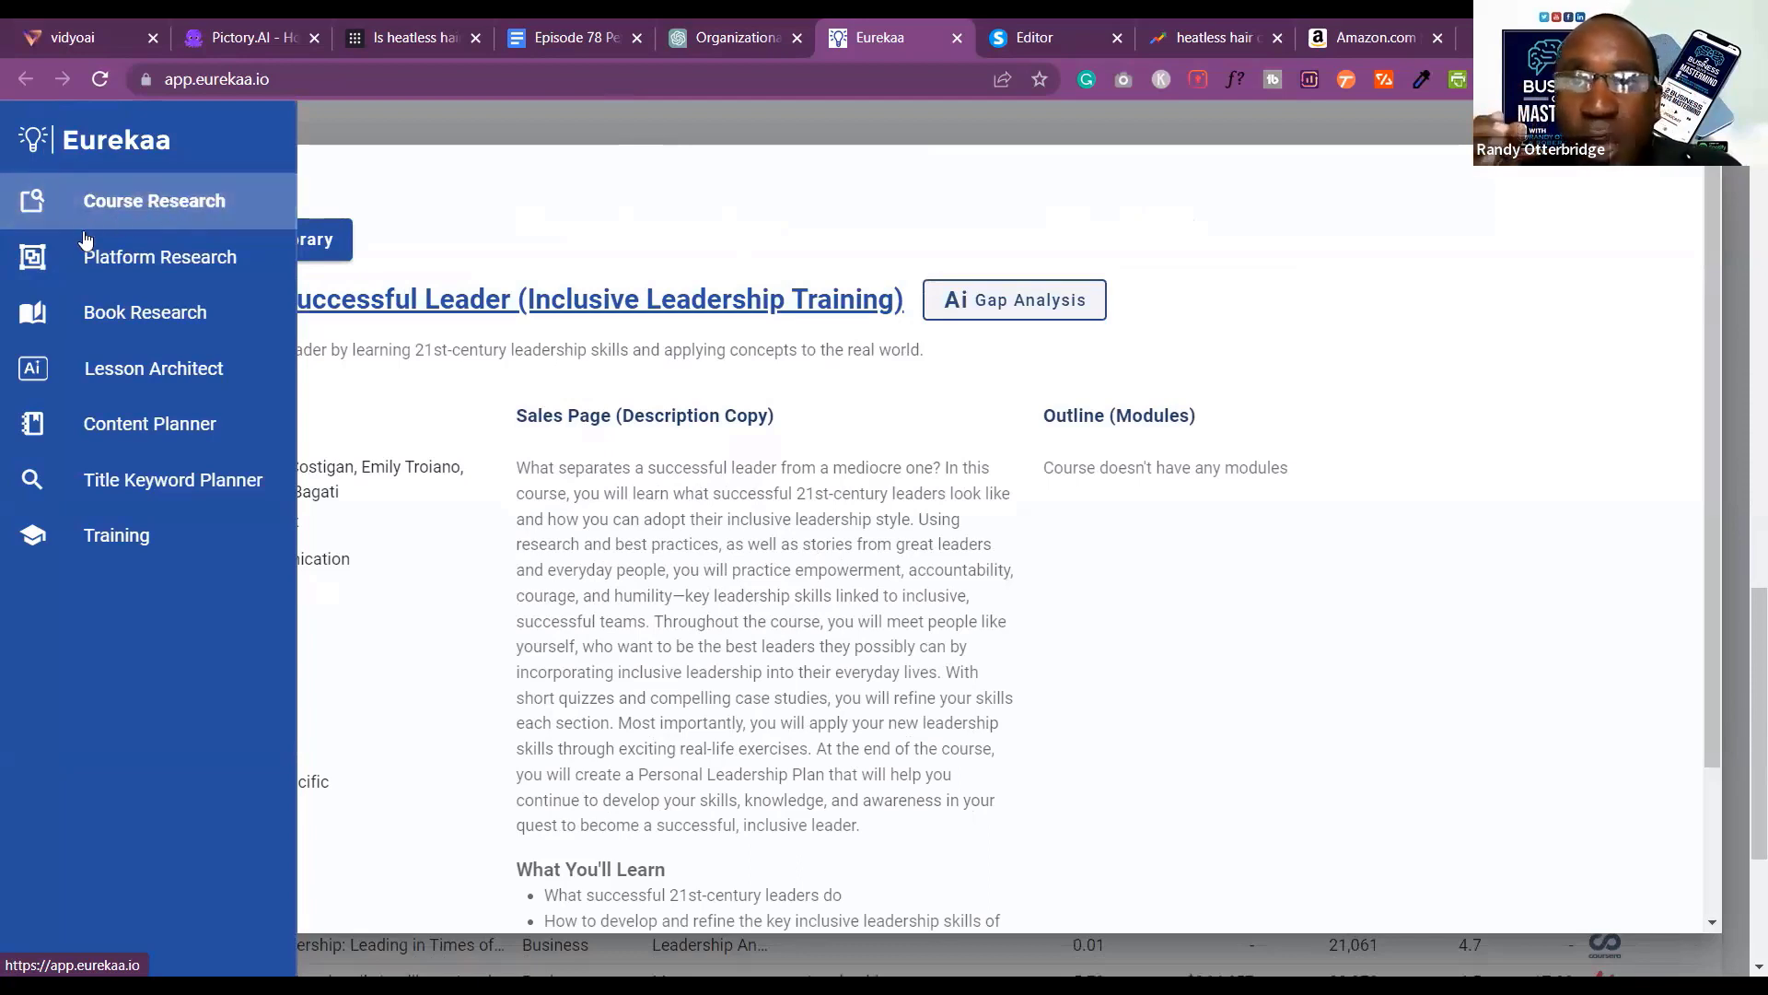
left_click(164, 266)
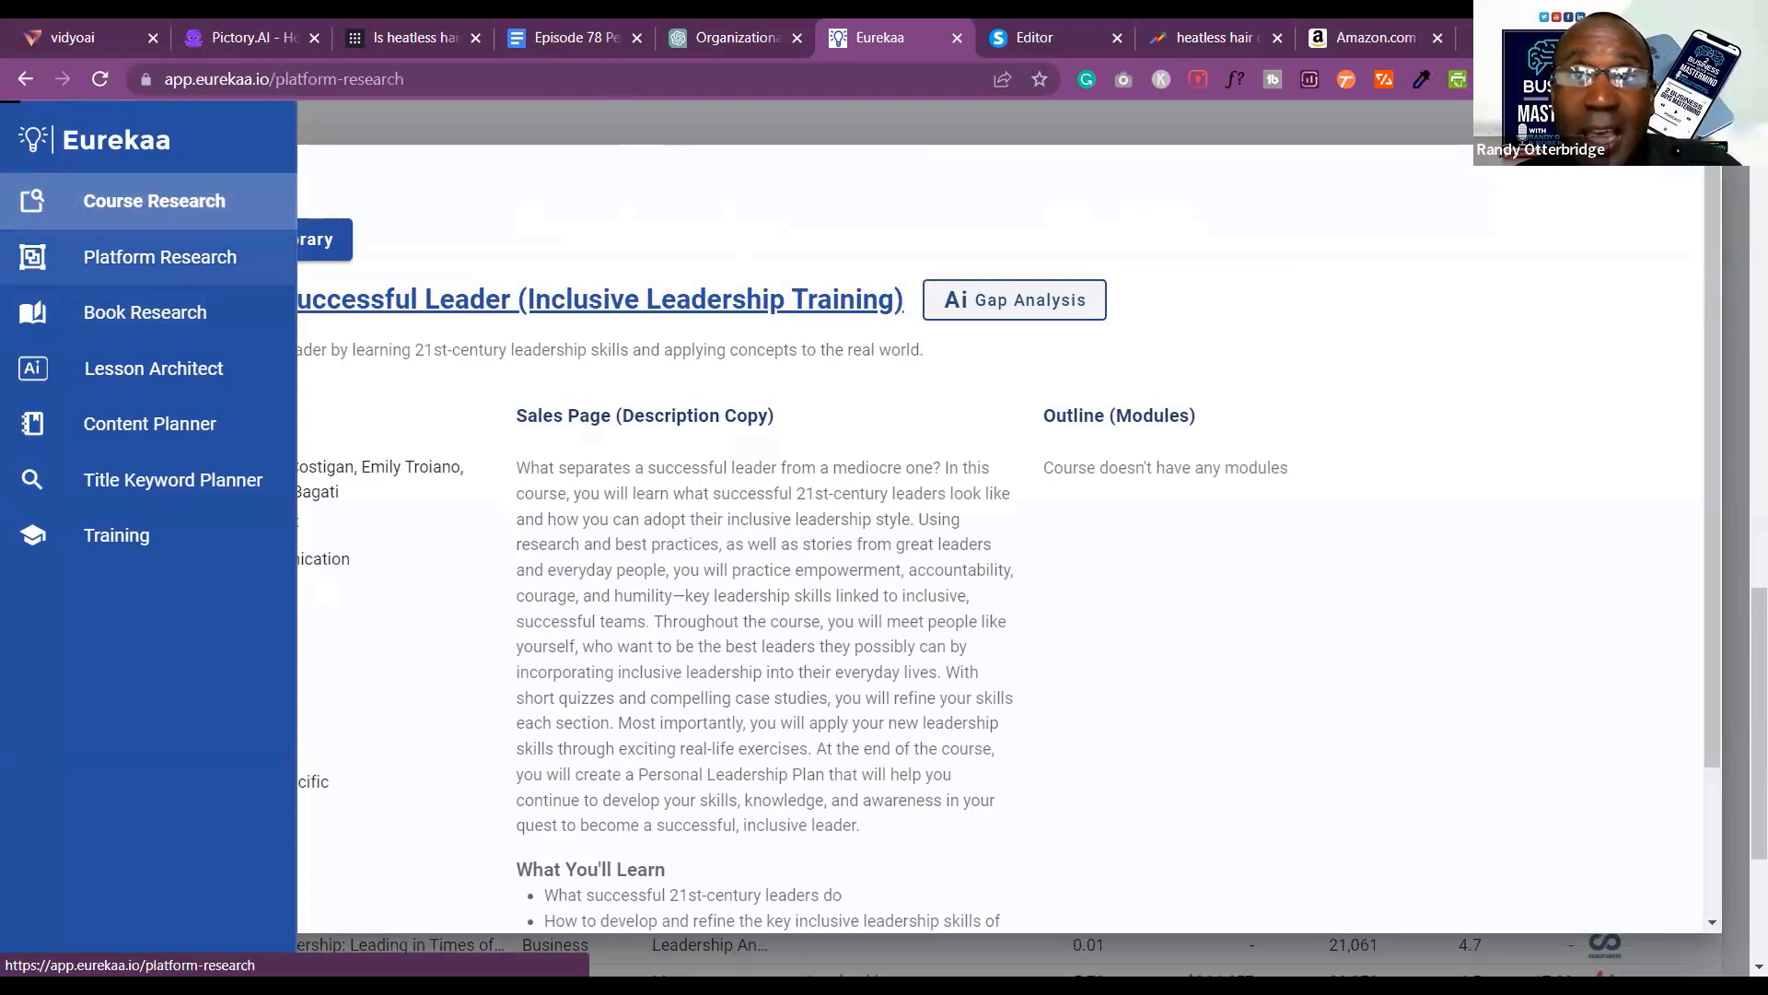
left_click(22, 81)
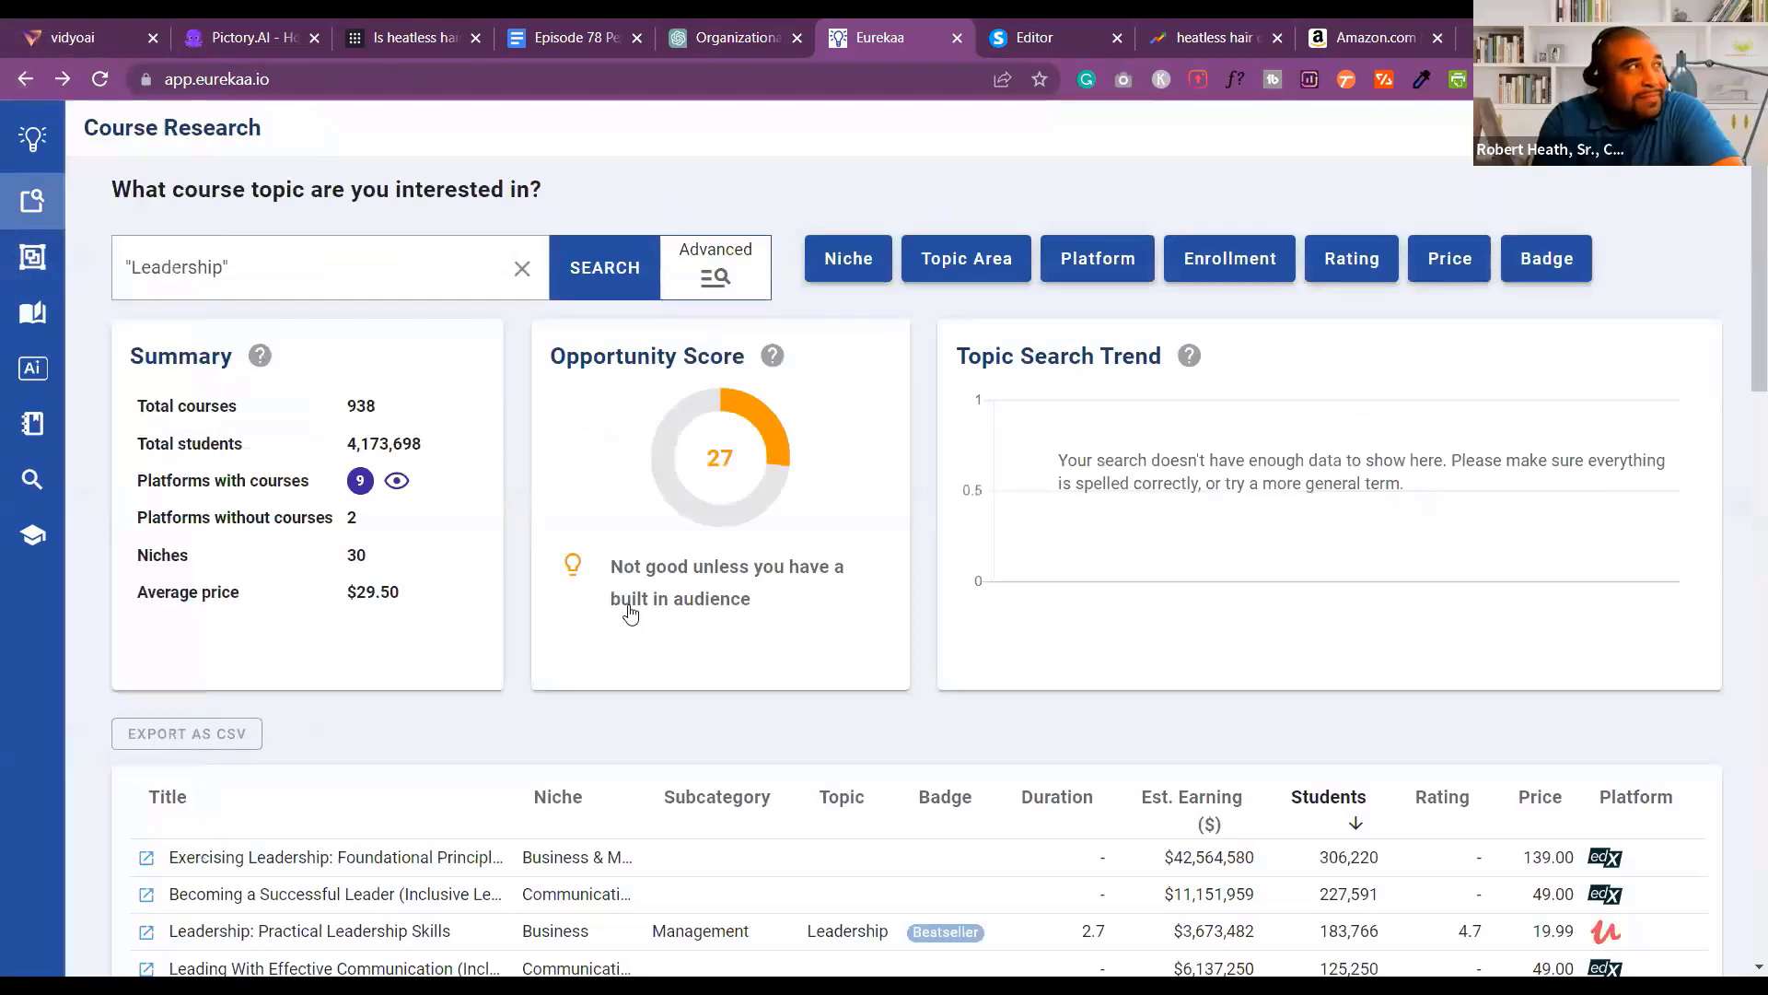
Open the Leadership: Practical Leadership Skills course and examine its sales description and the lessons in its module outline.
scroll(630, 612, "down", 5)
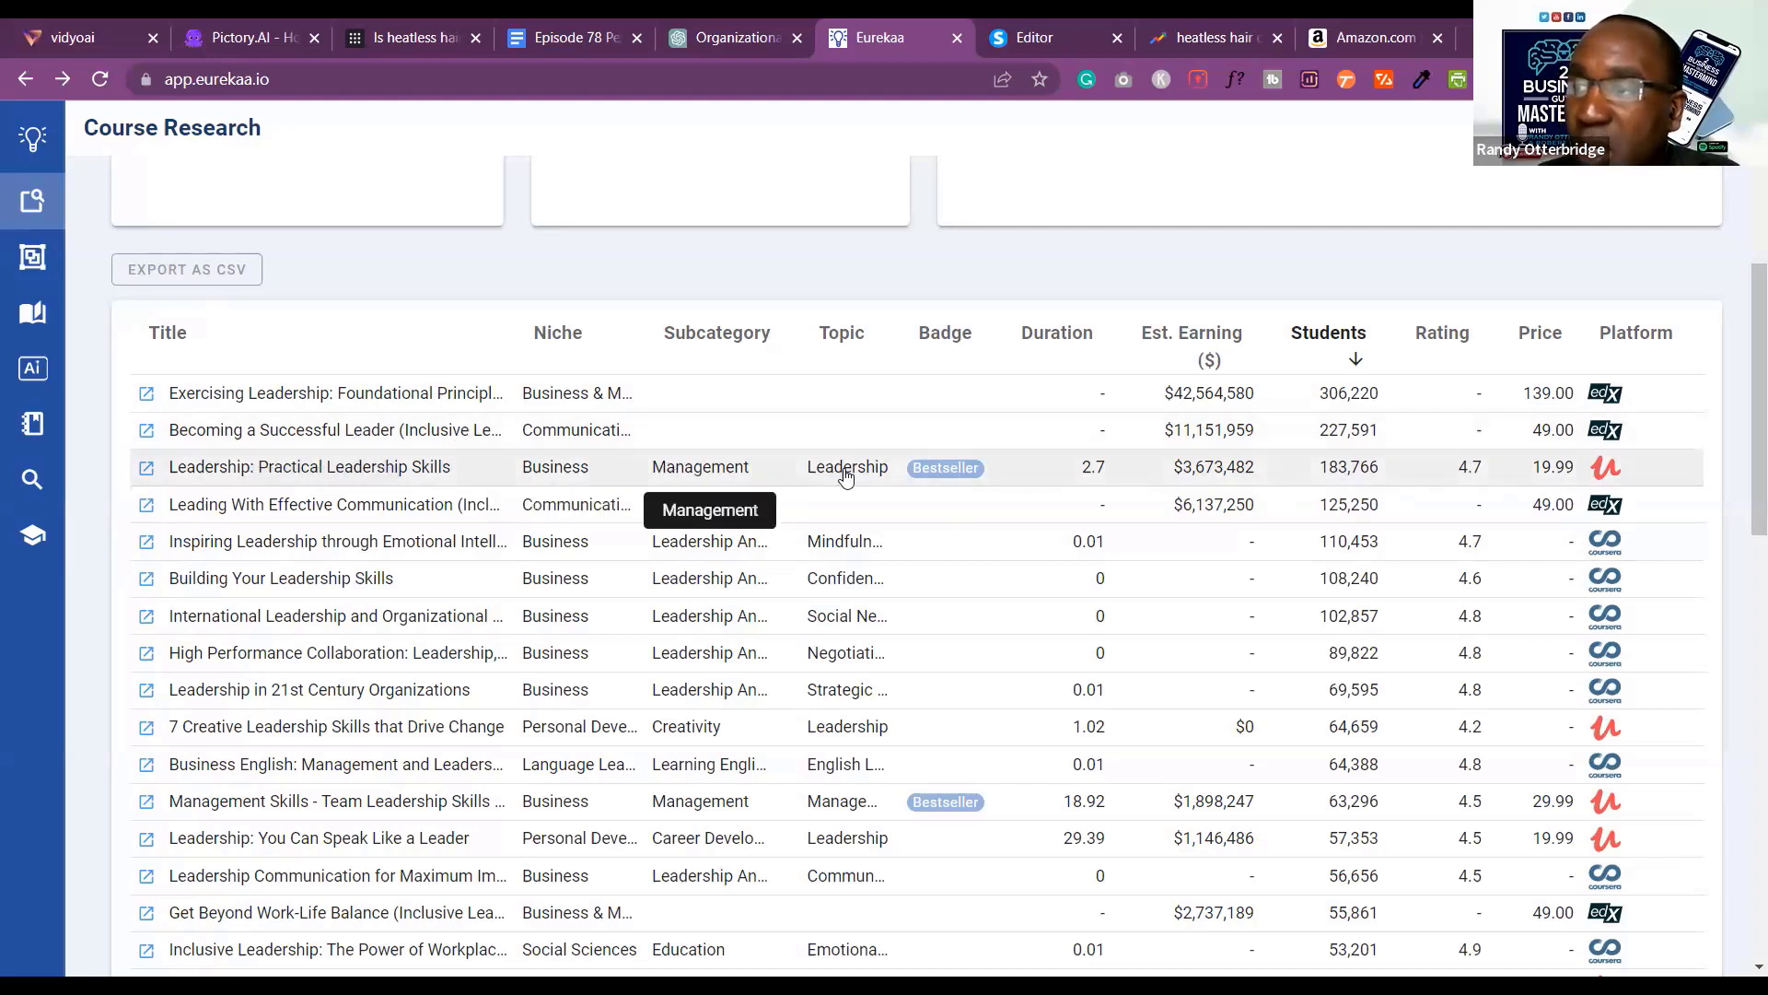
left_click(254, 470)
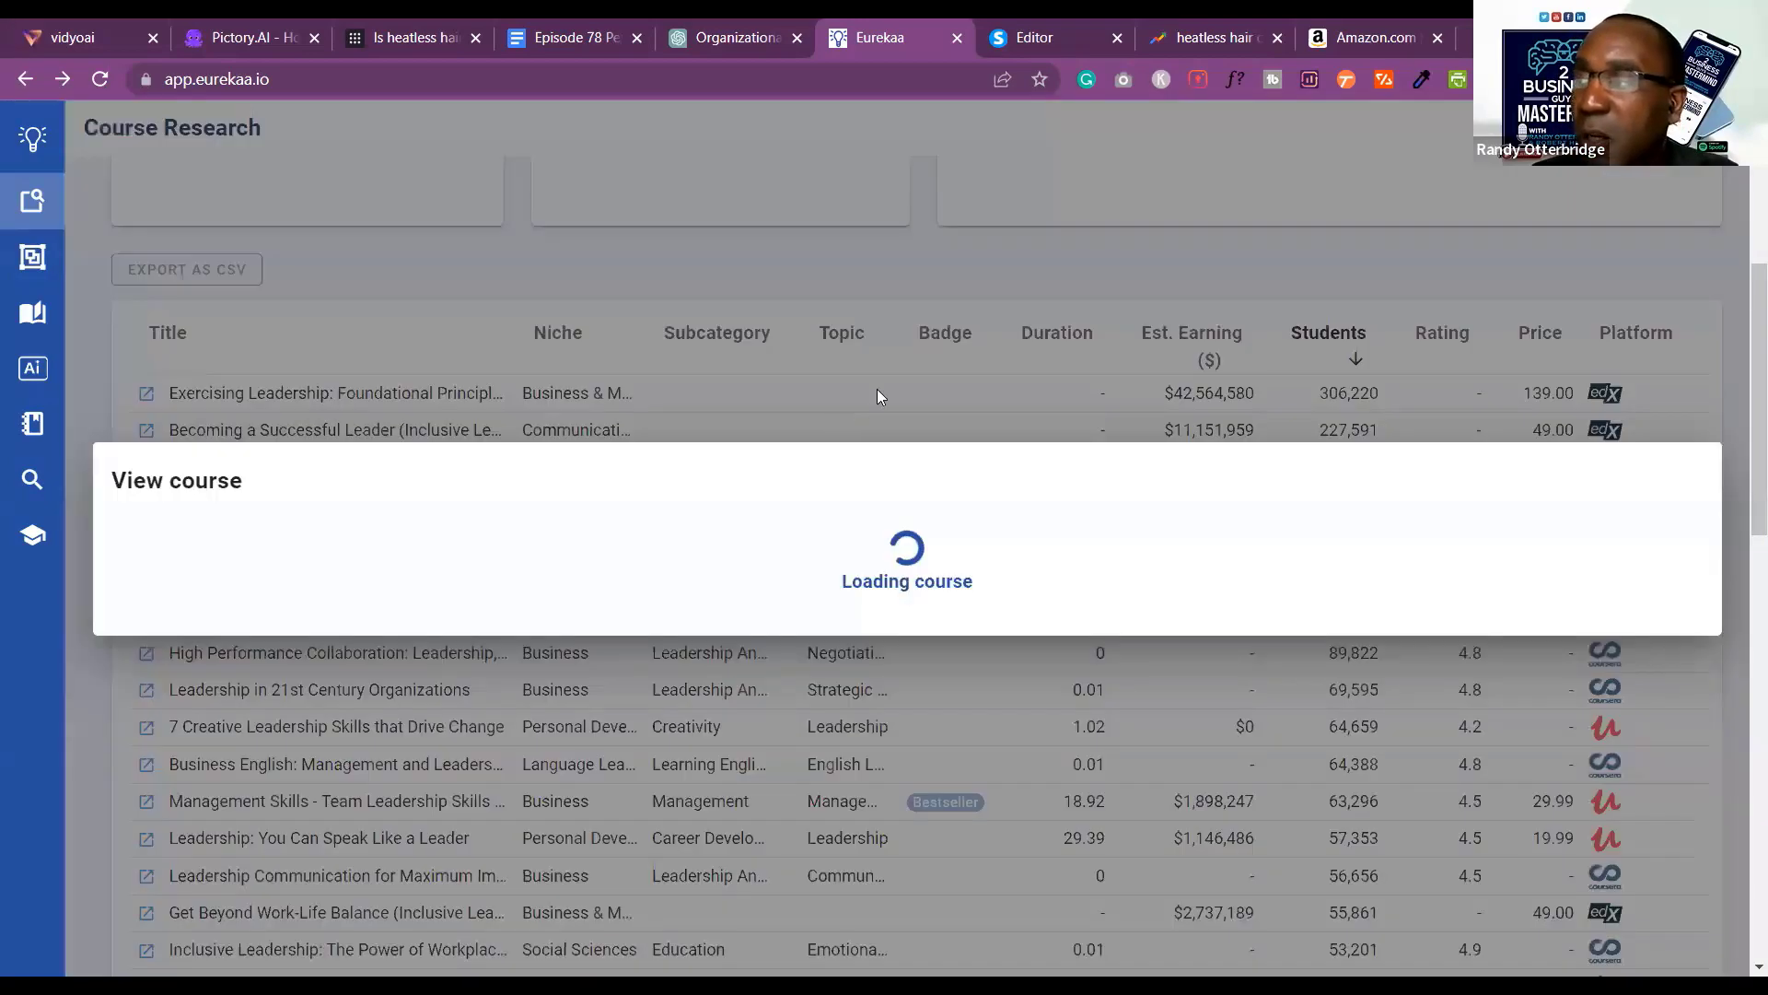
scroll(488, 285, "down", 1)
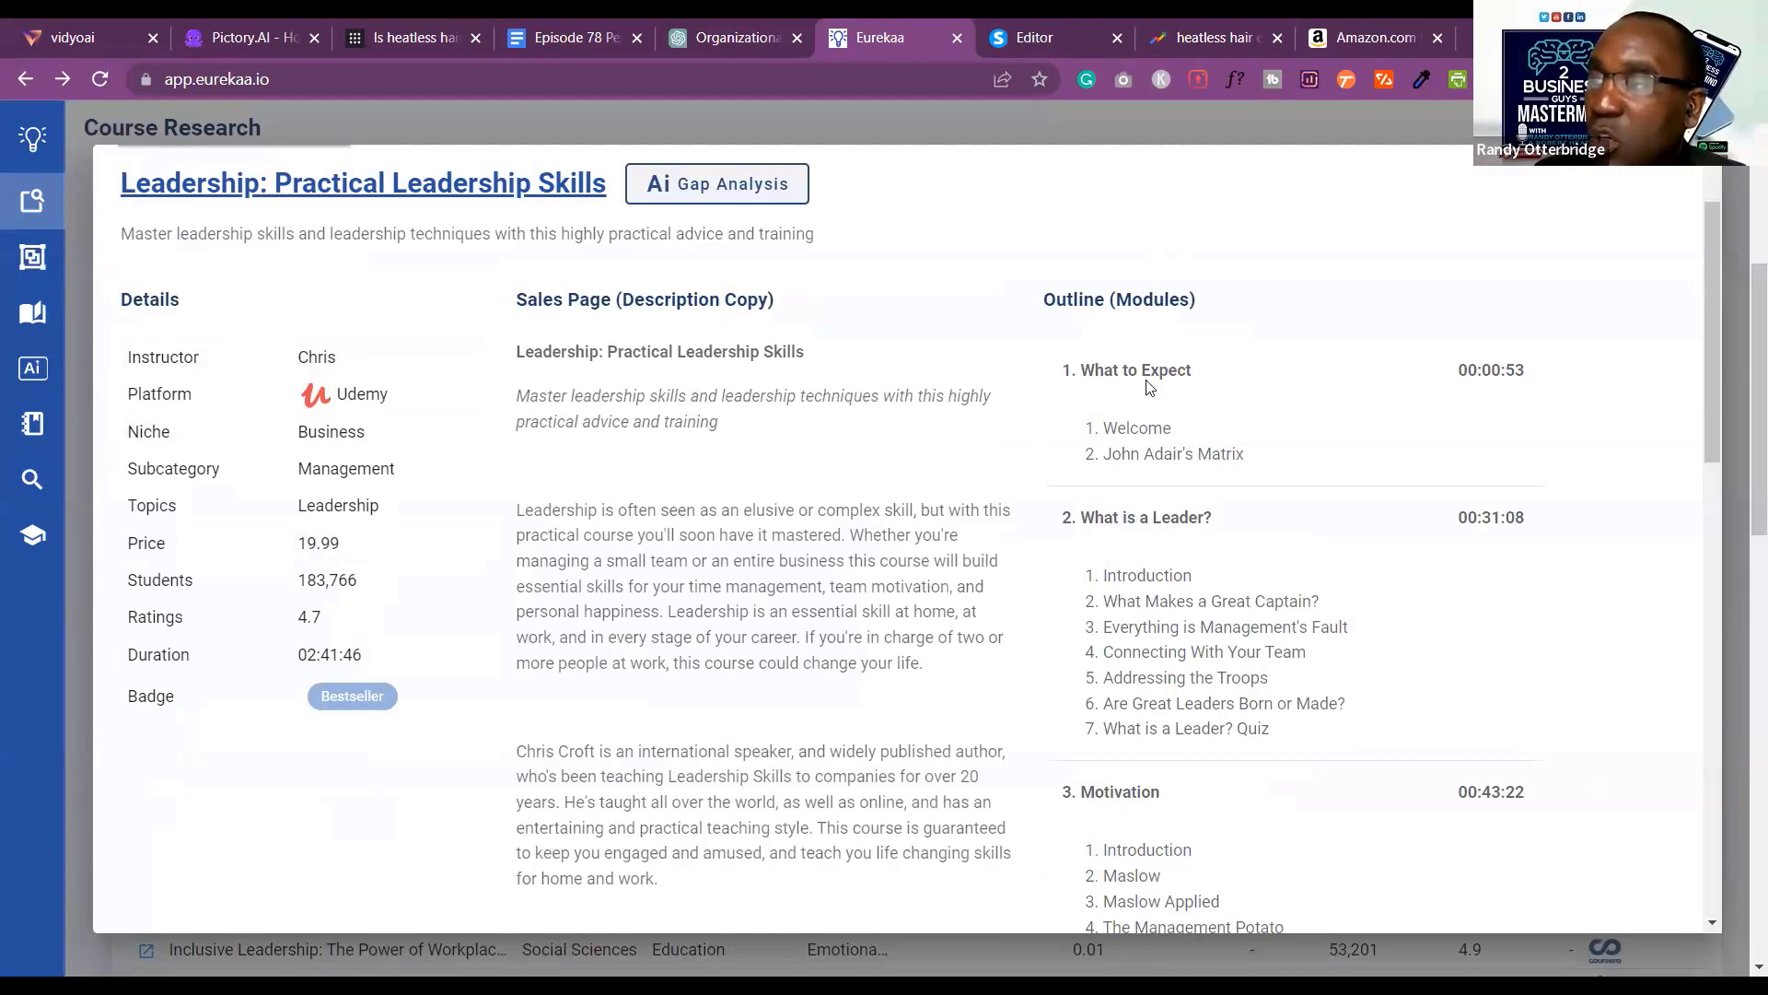
scroll(1149, 387, "down", 3)
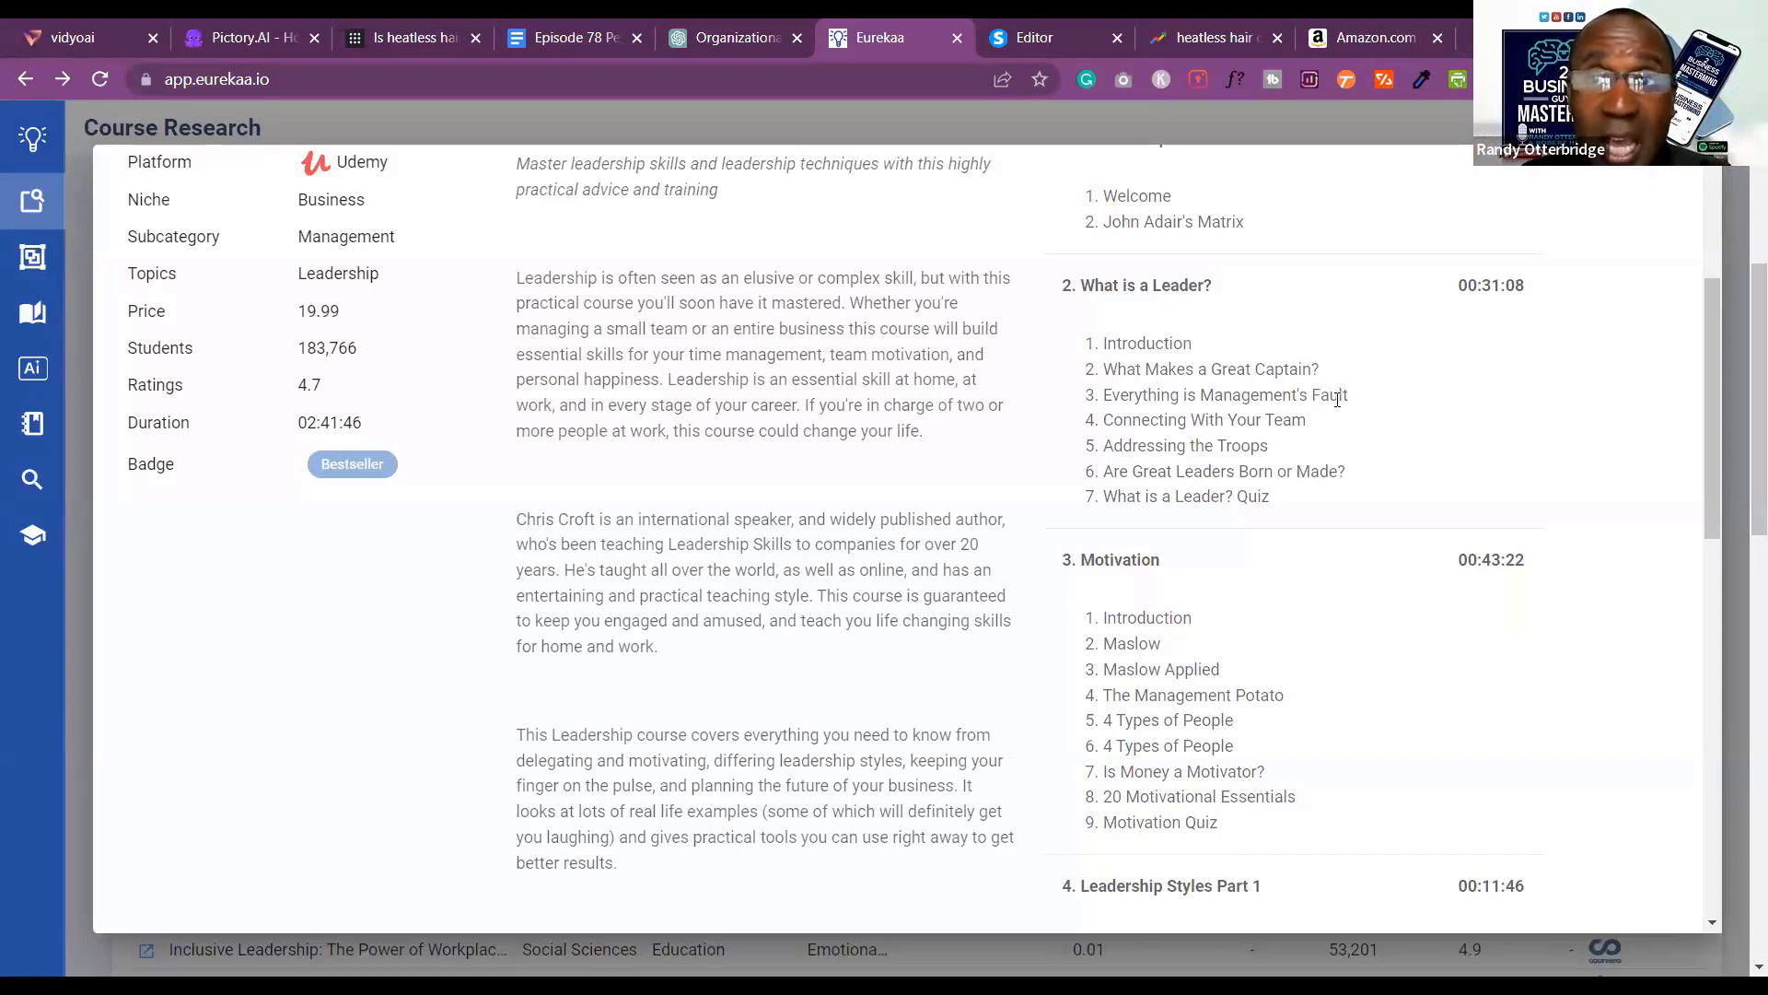
scroll(1137, 460, "down", 1)
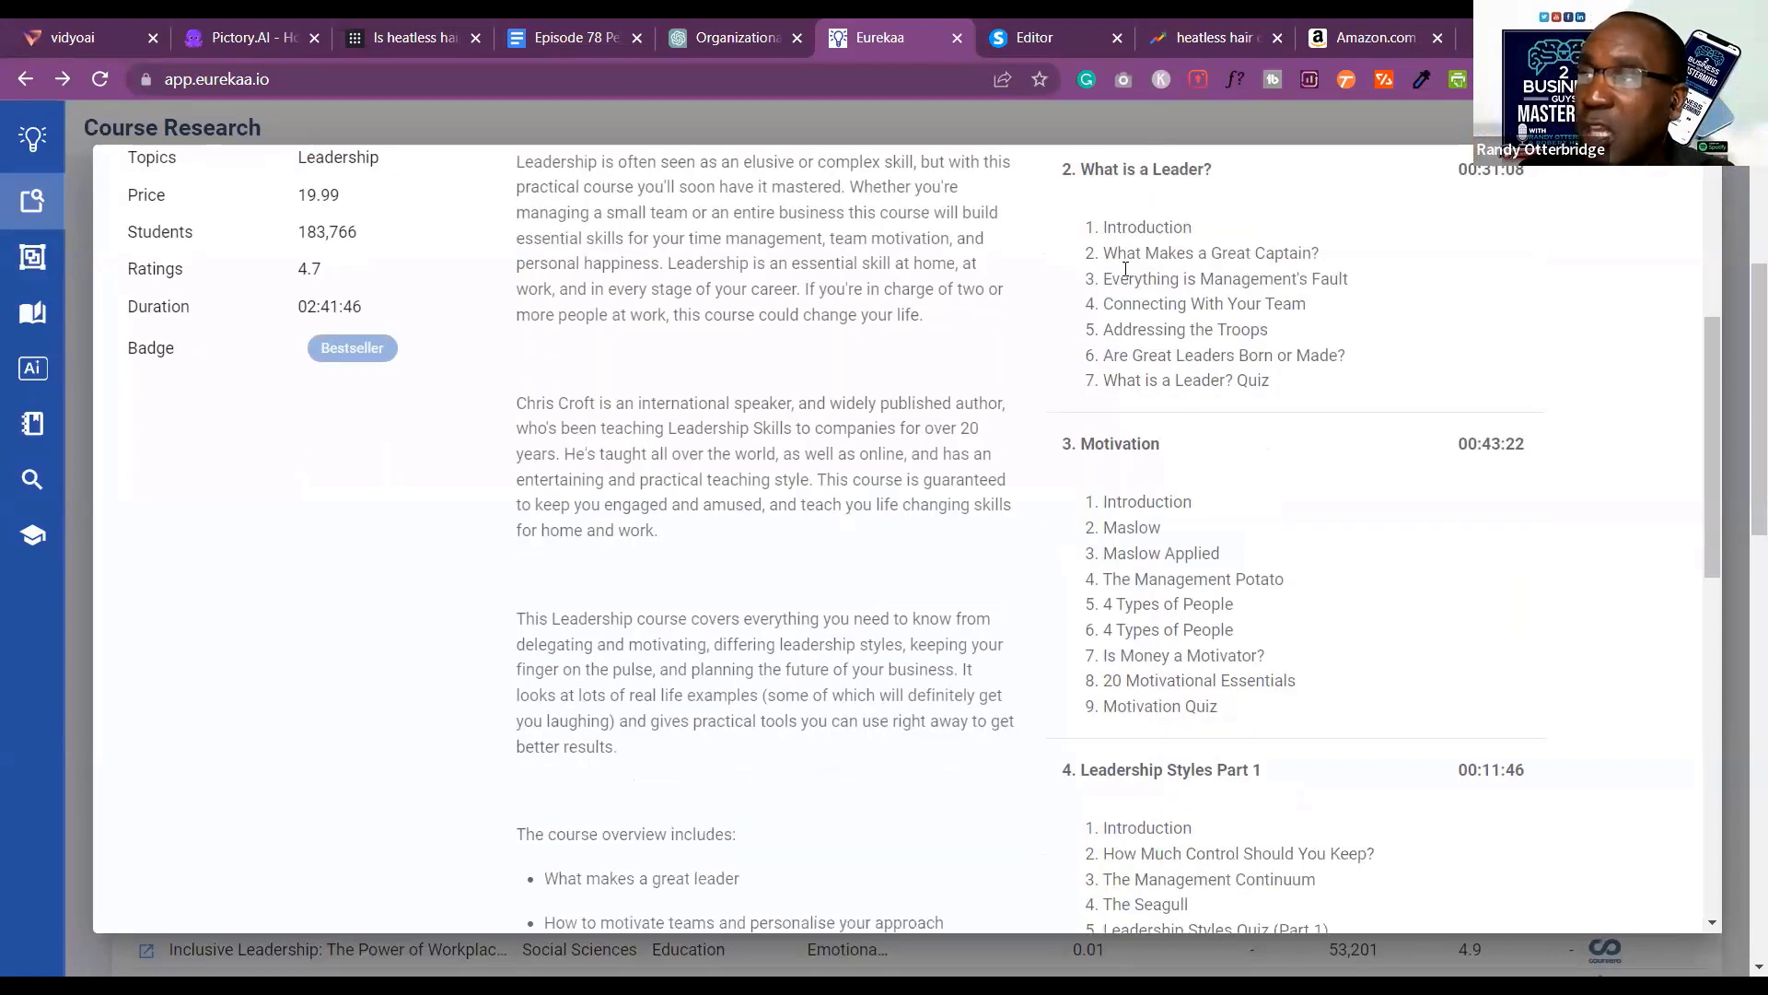
scroll(1112, 254, "down", 3)
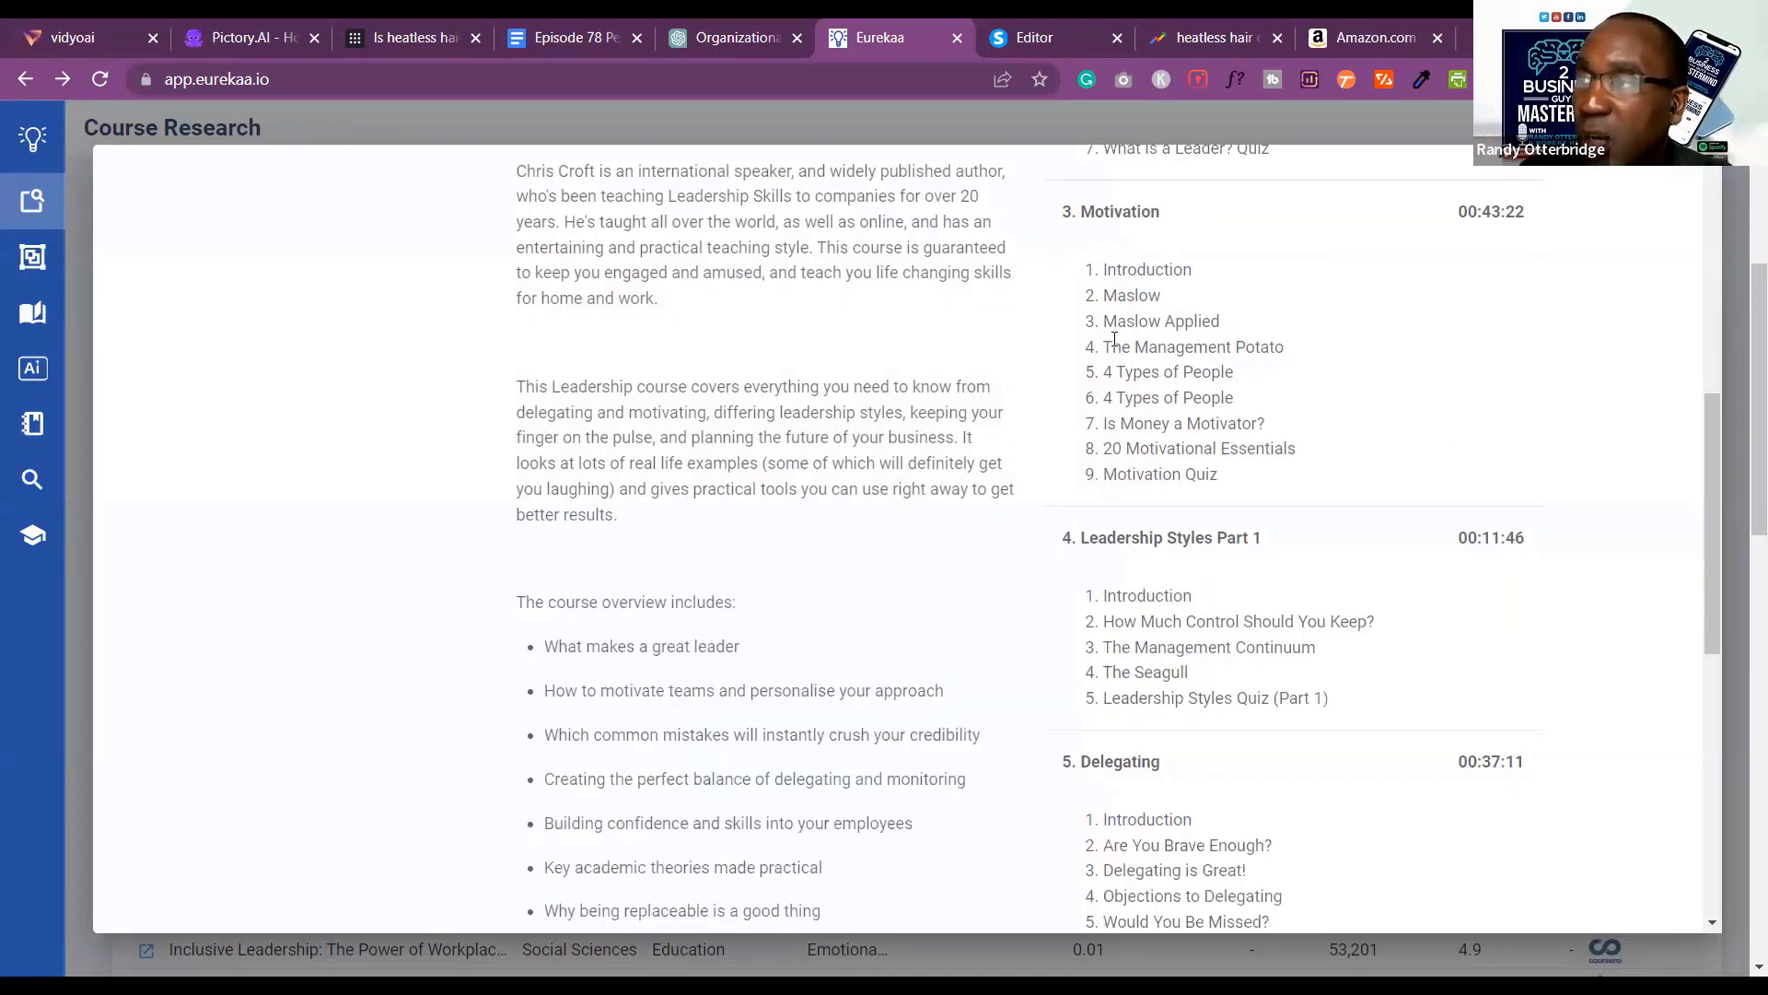
scroll(1105, 198, "up", 3)
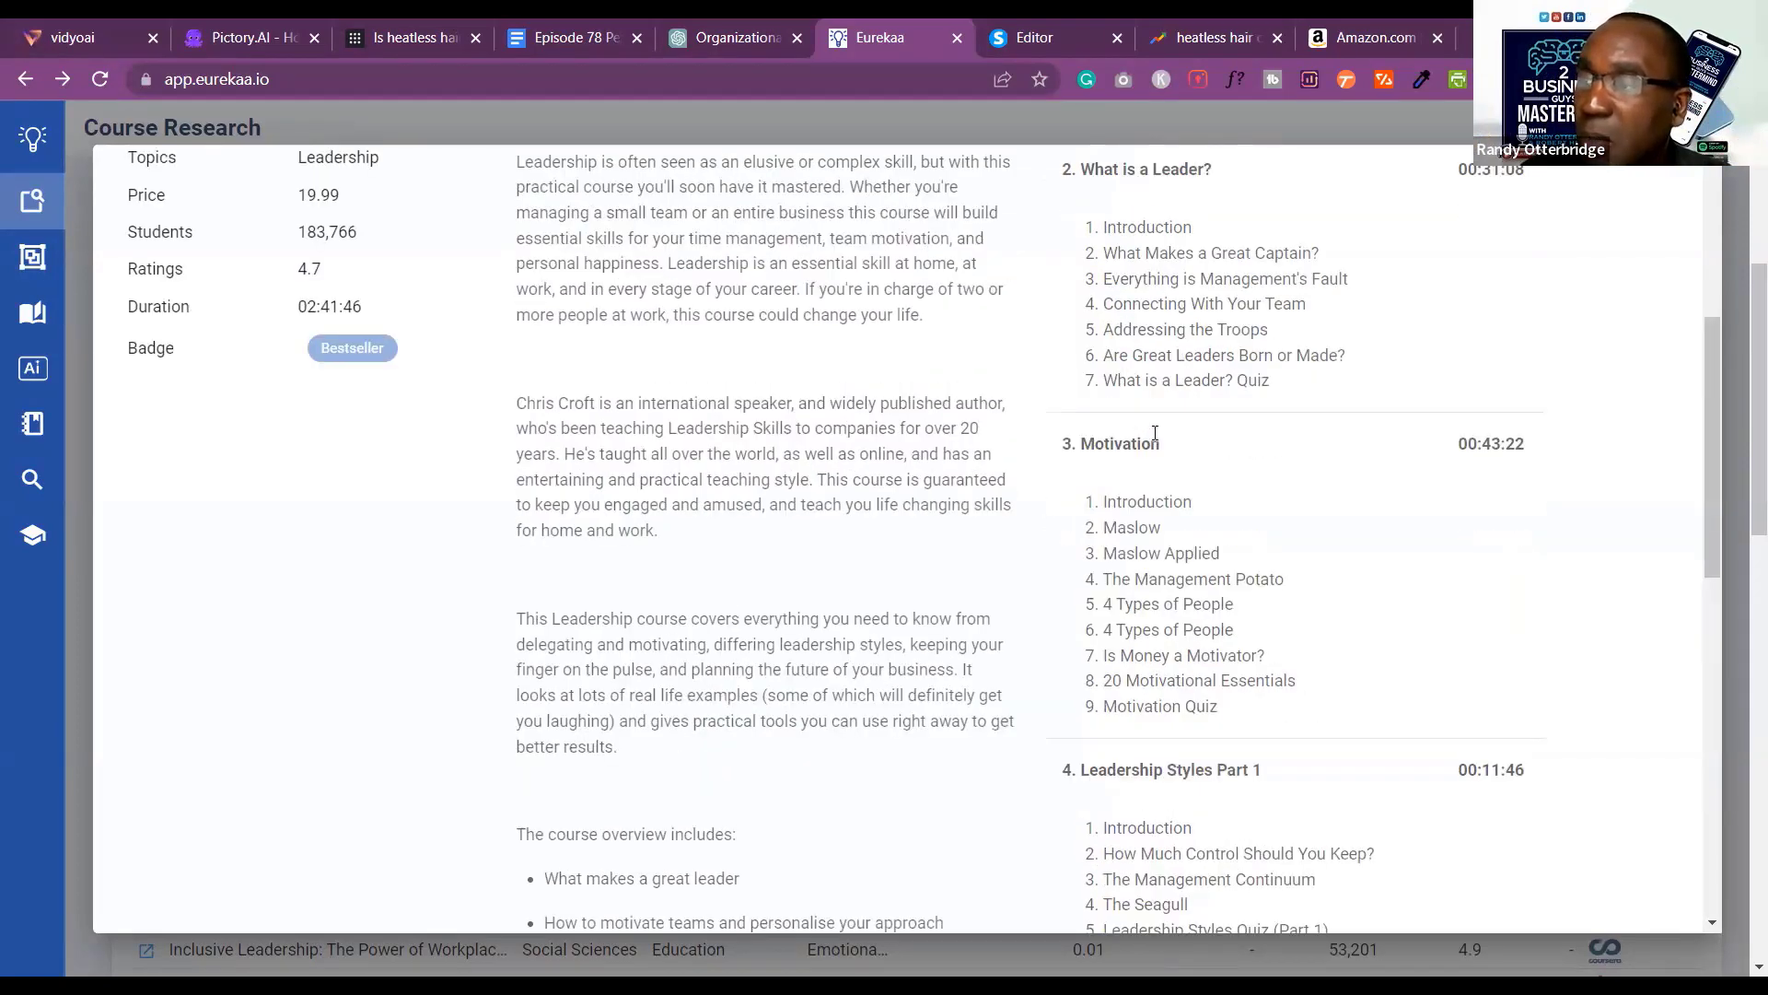
scroll(1142, 539, "down", 6)
scroll(1276, 627, "down", 3)
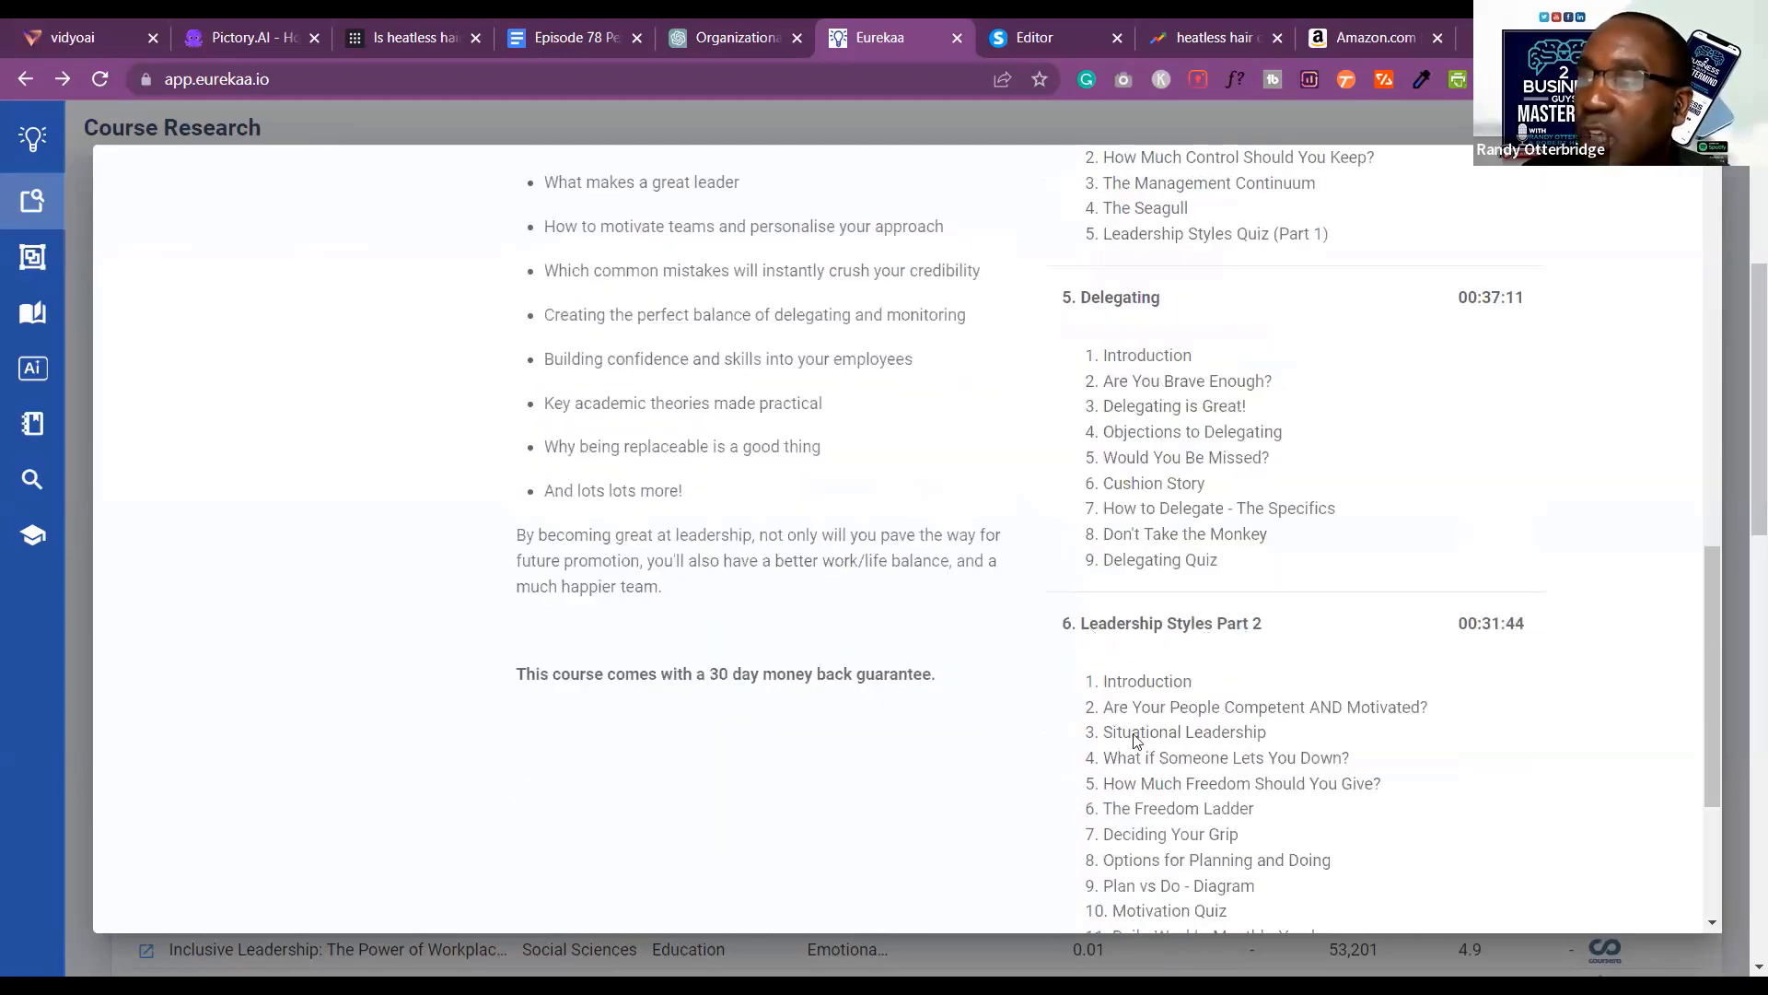
scroll(1133, 737, "down", 3)
scroll(1016, 709, "up", 3)
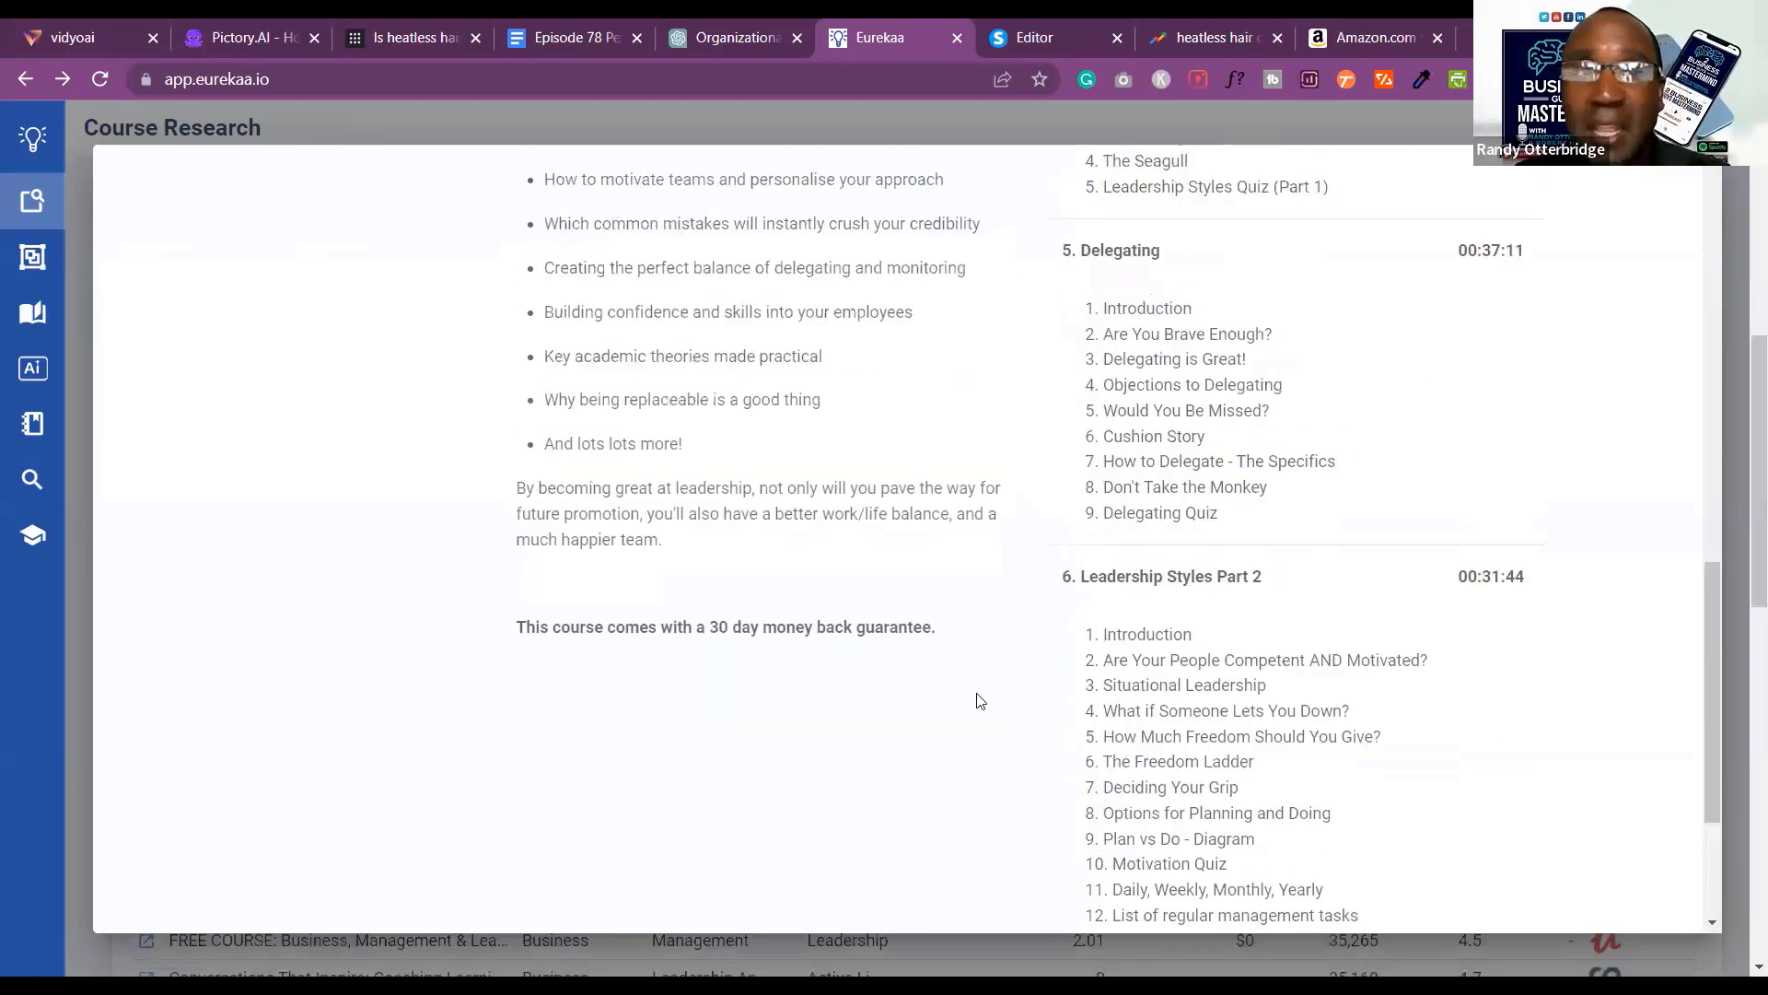
scroll(980, 700, "up", 1)
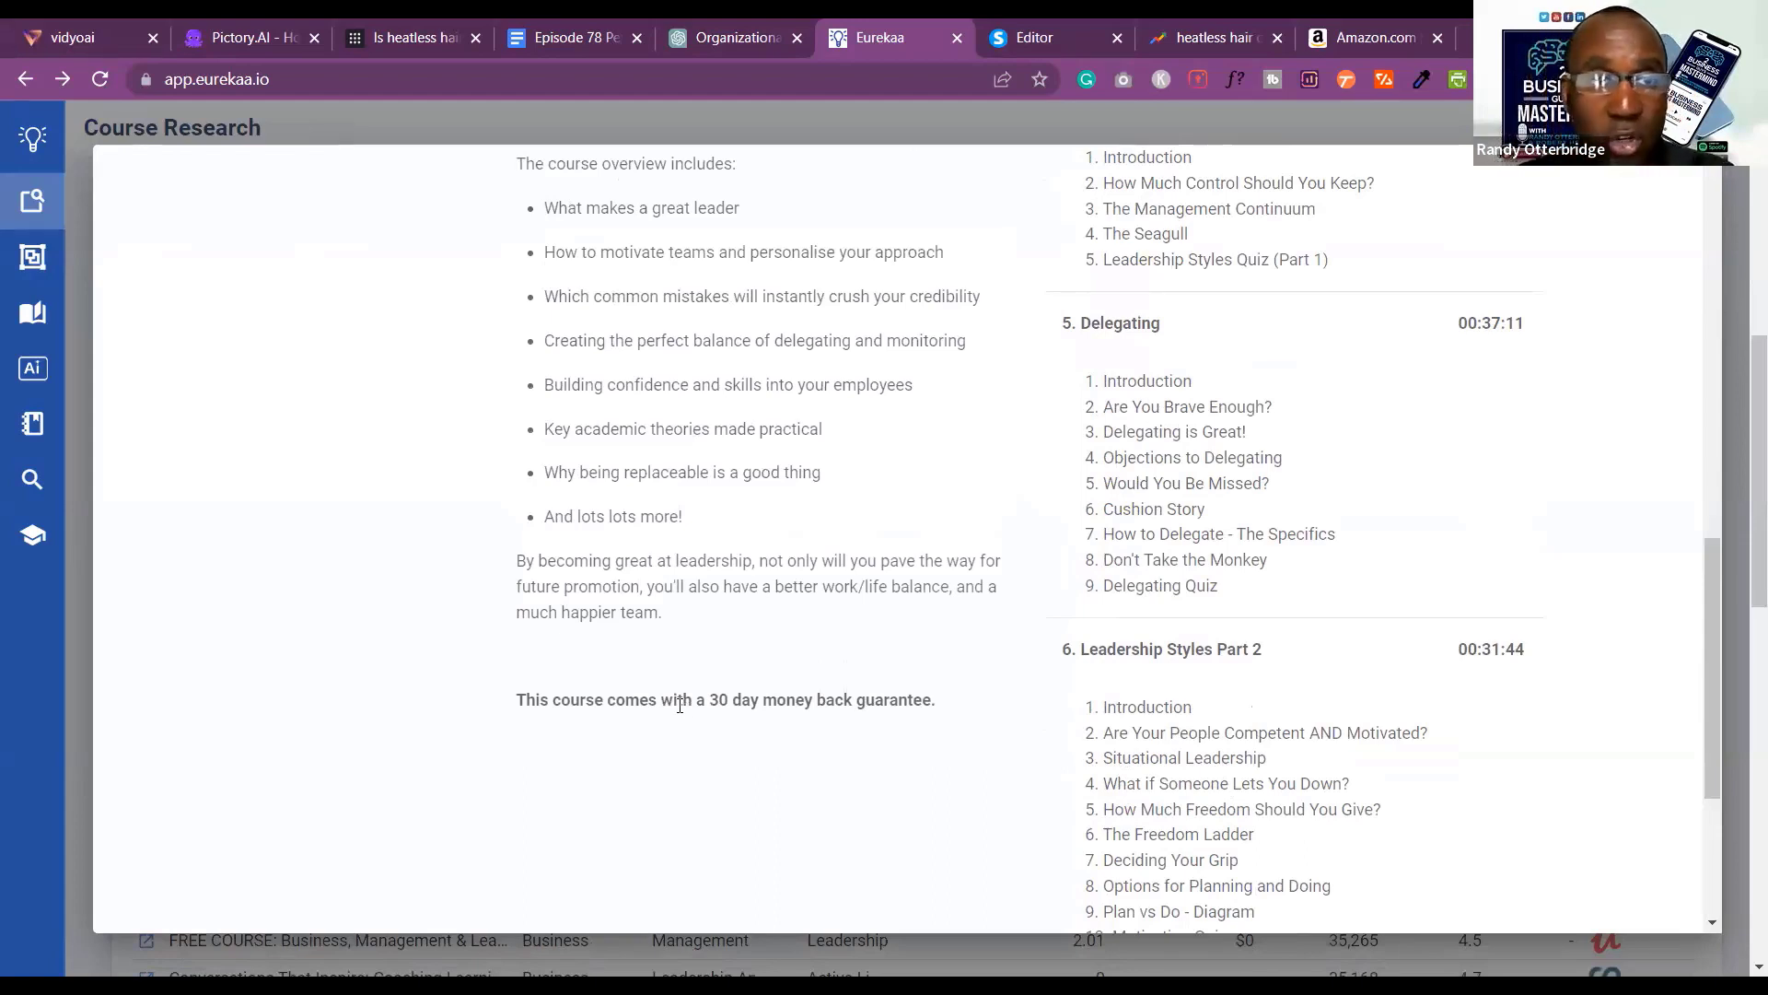
Switch to systeme.io, leave the squeeze page editor, and start a new course from the product courses list.
left_click(1017, 46)
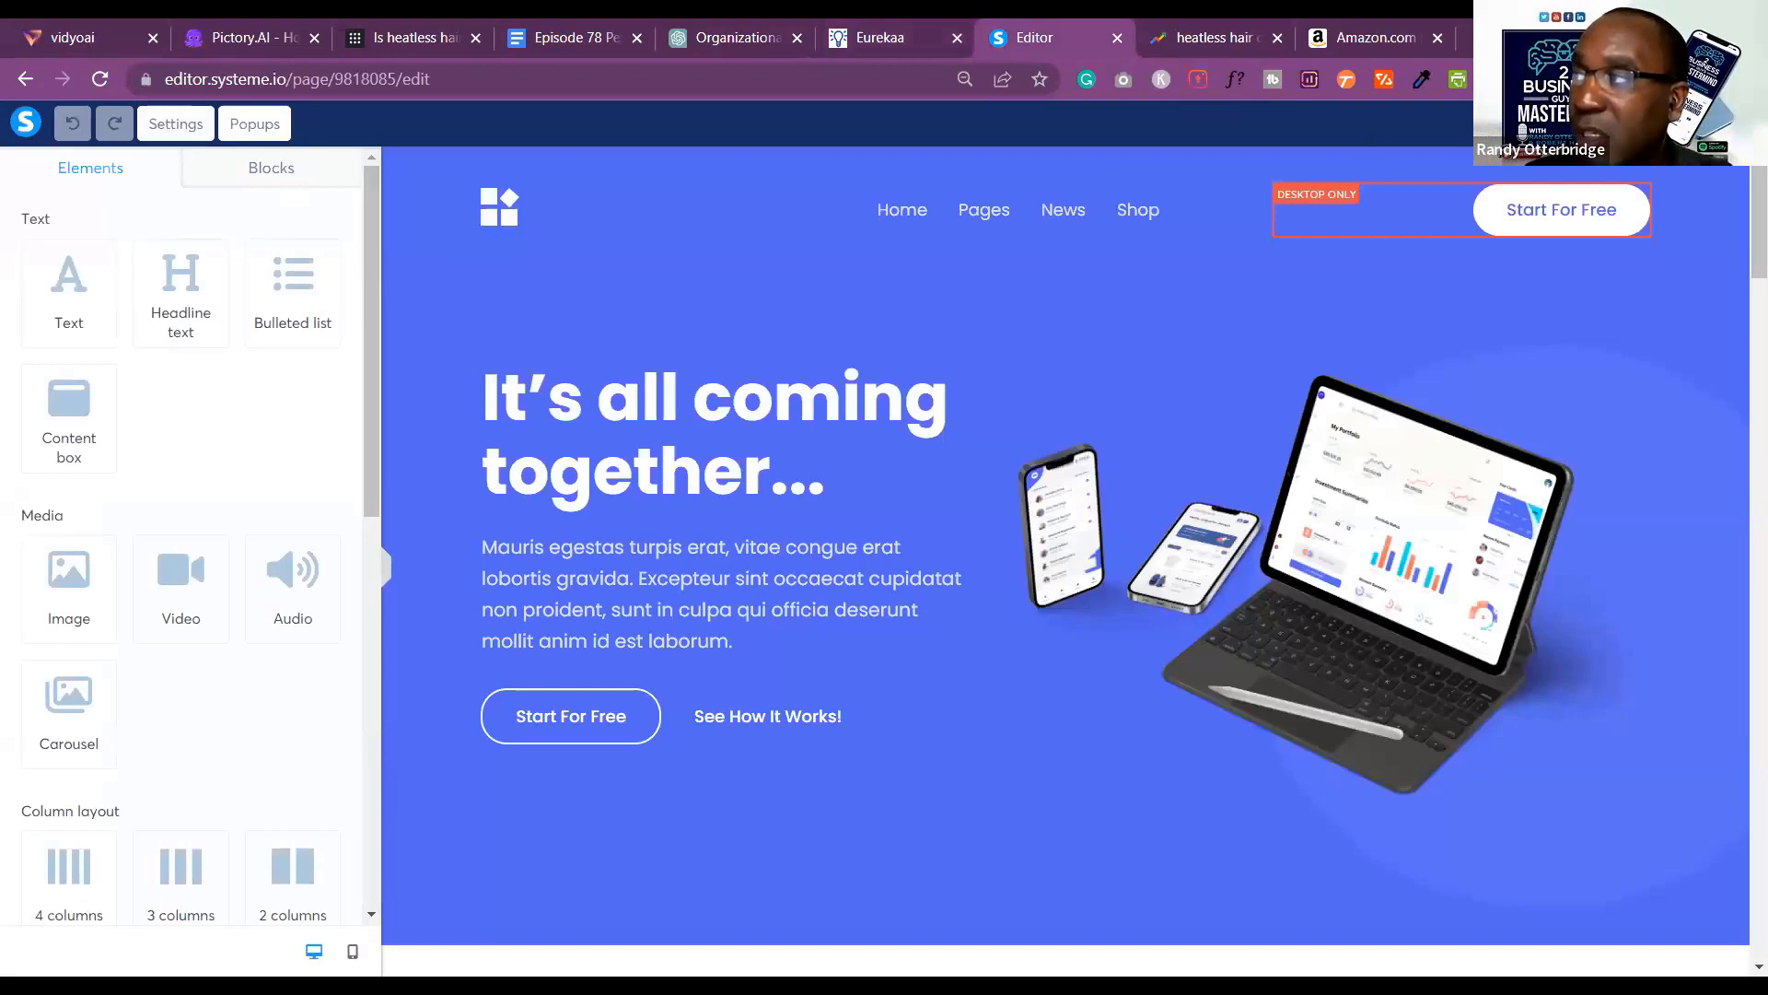
left_click(26, 79)
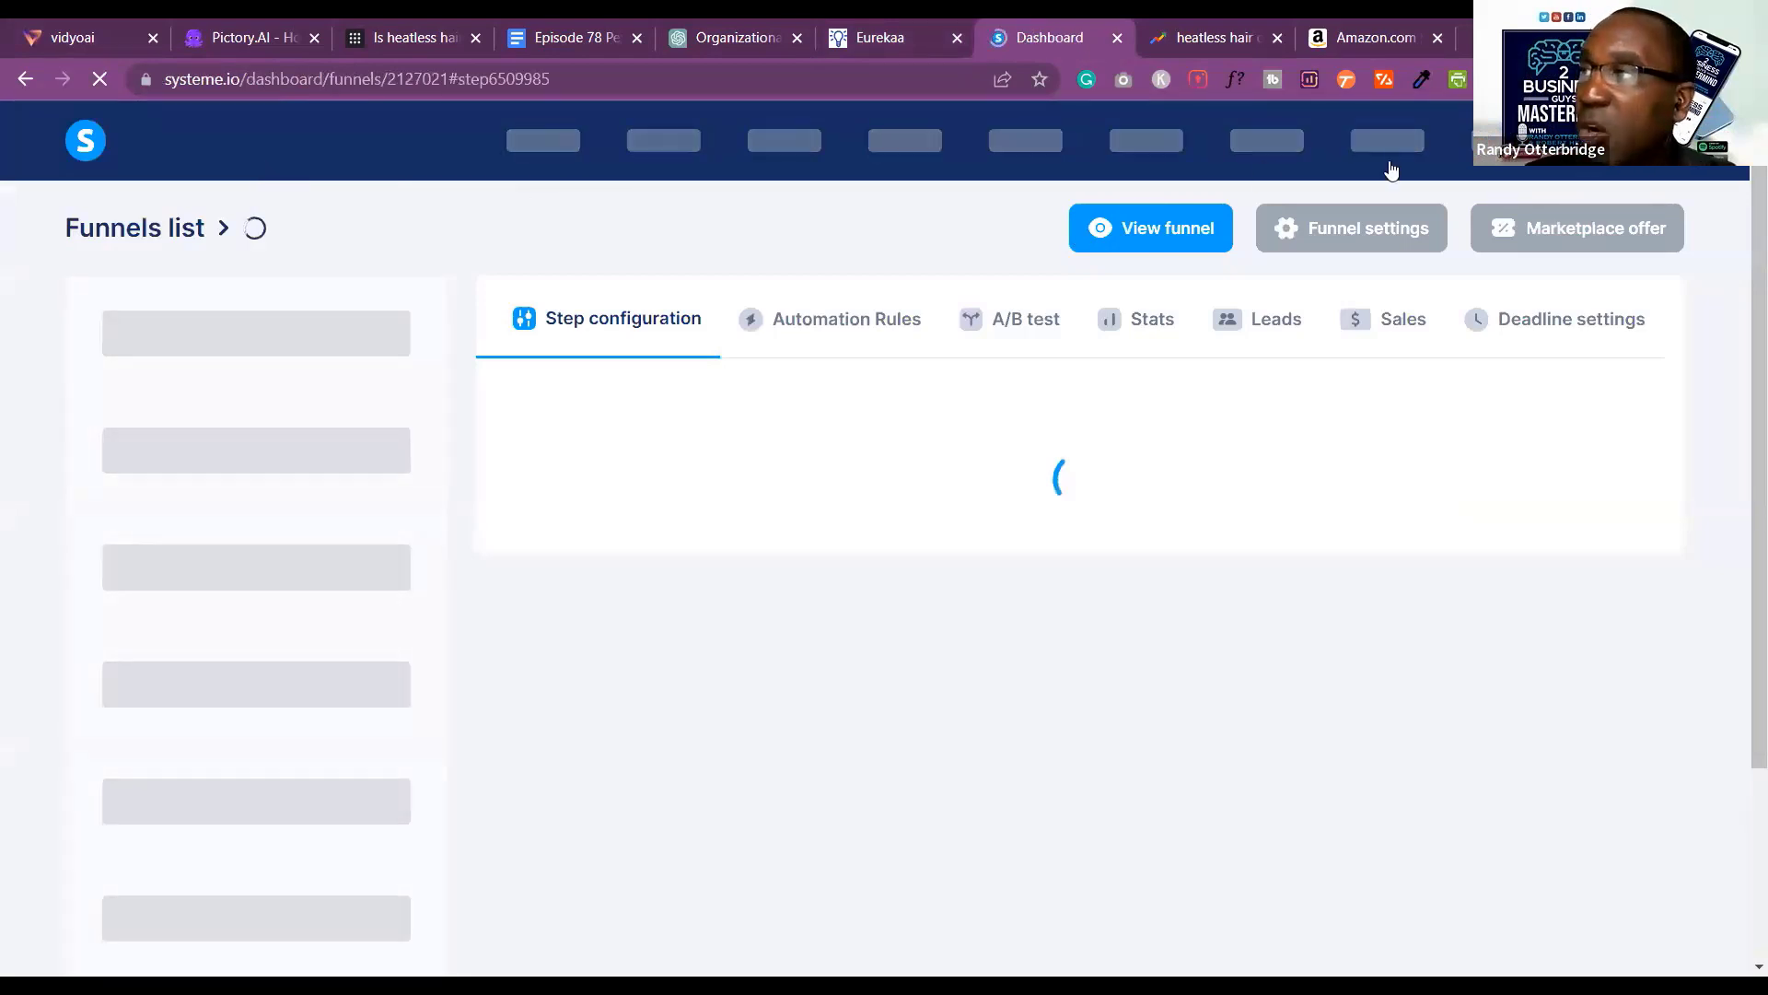
scroll(1262, 170, "down", 1)
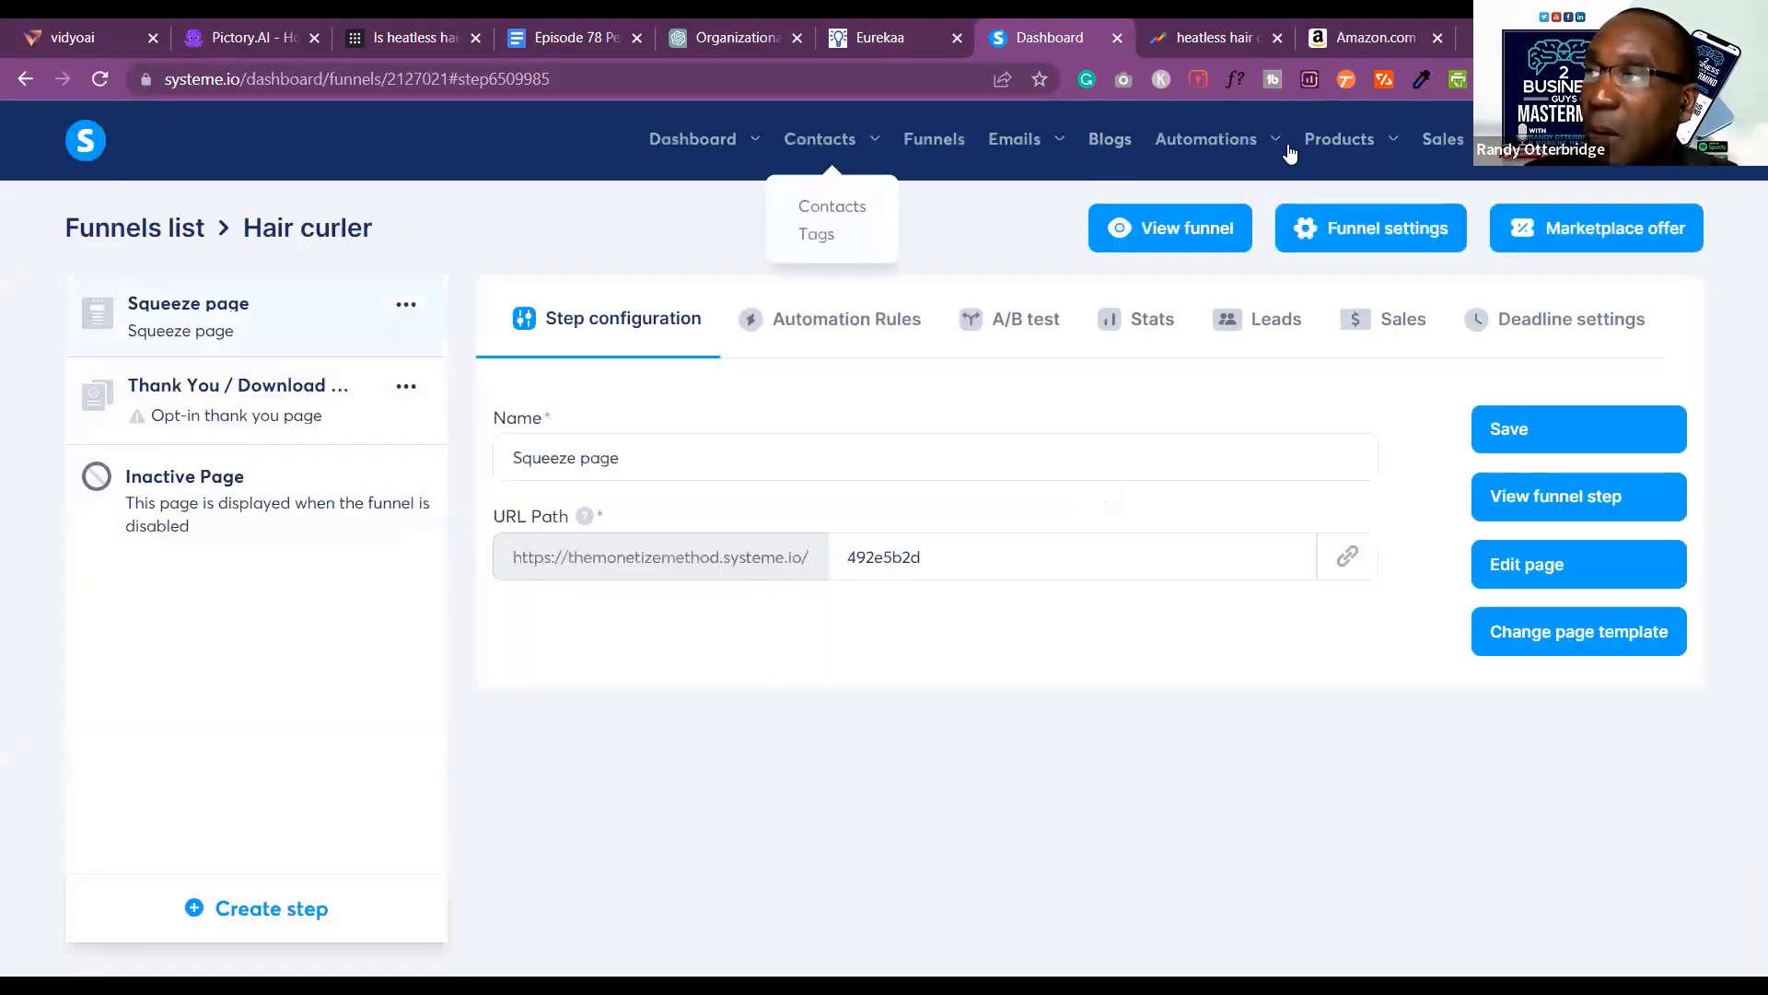
mouse_move(1340, 142)
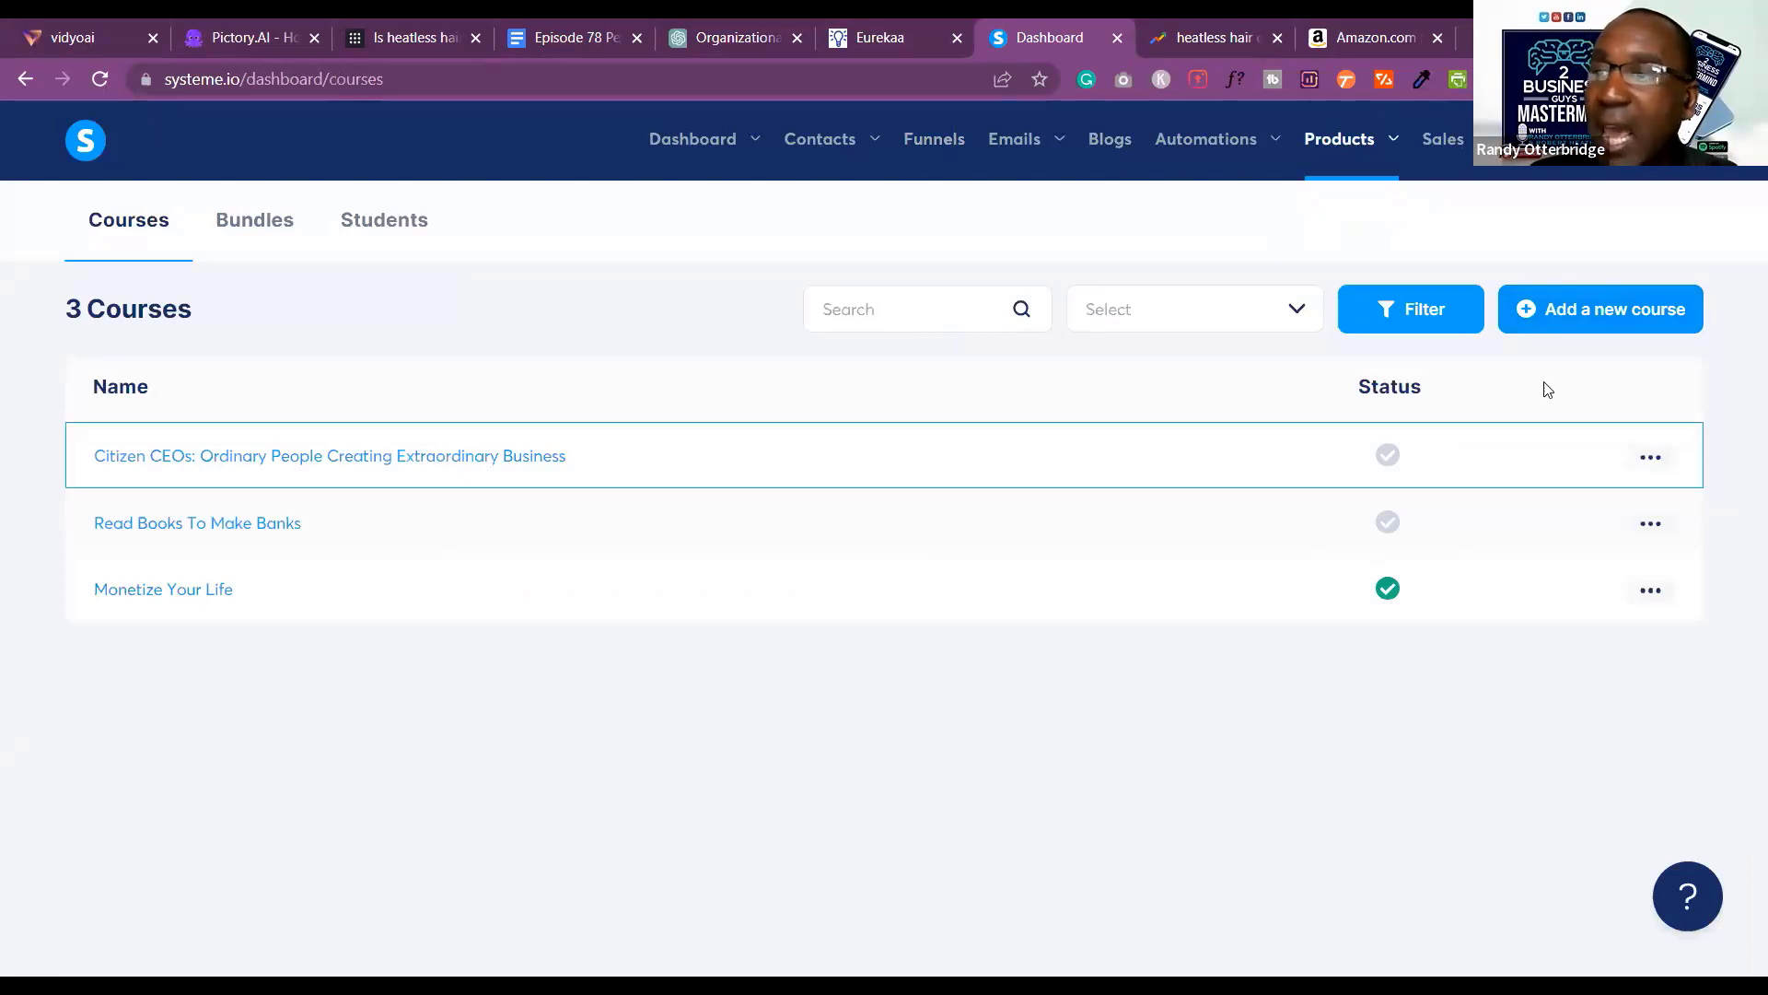
left_click(1577, 309)
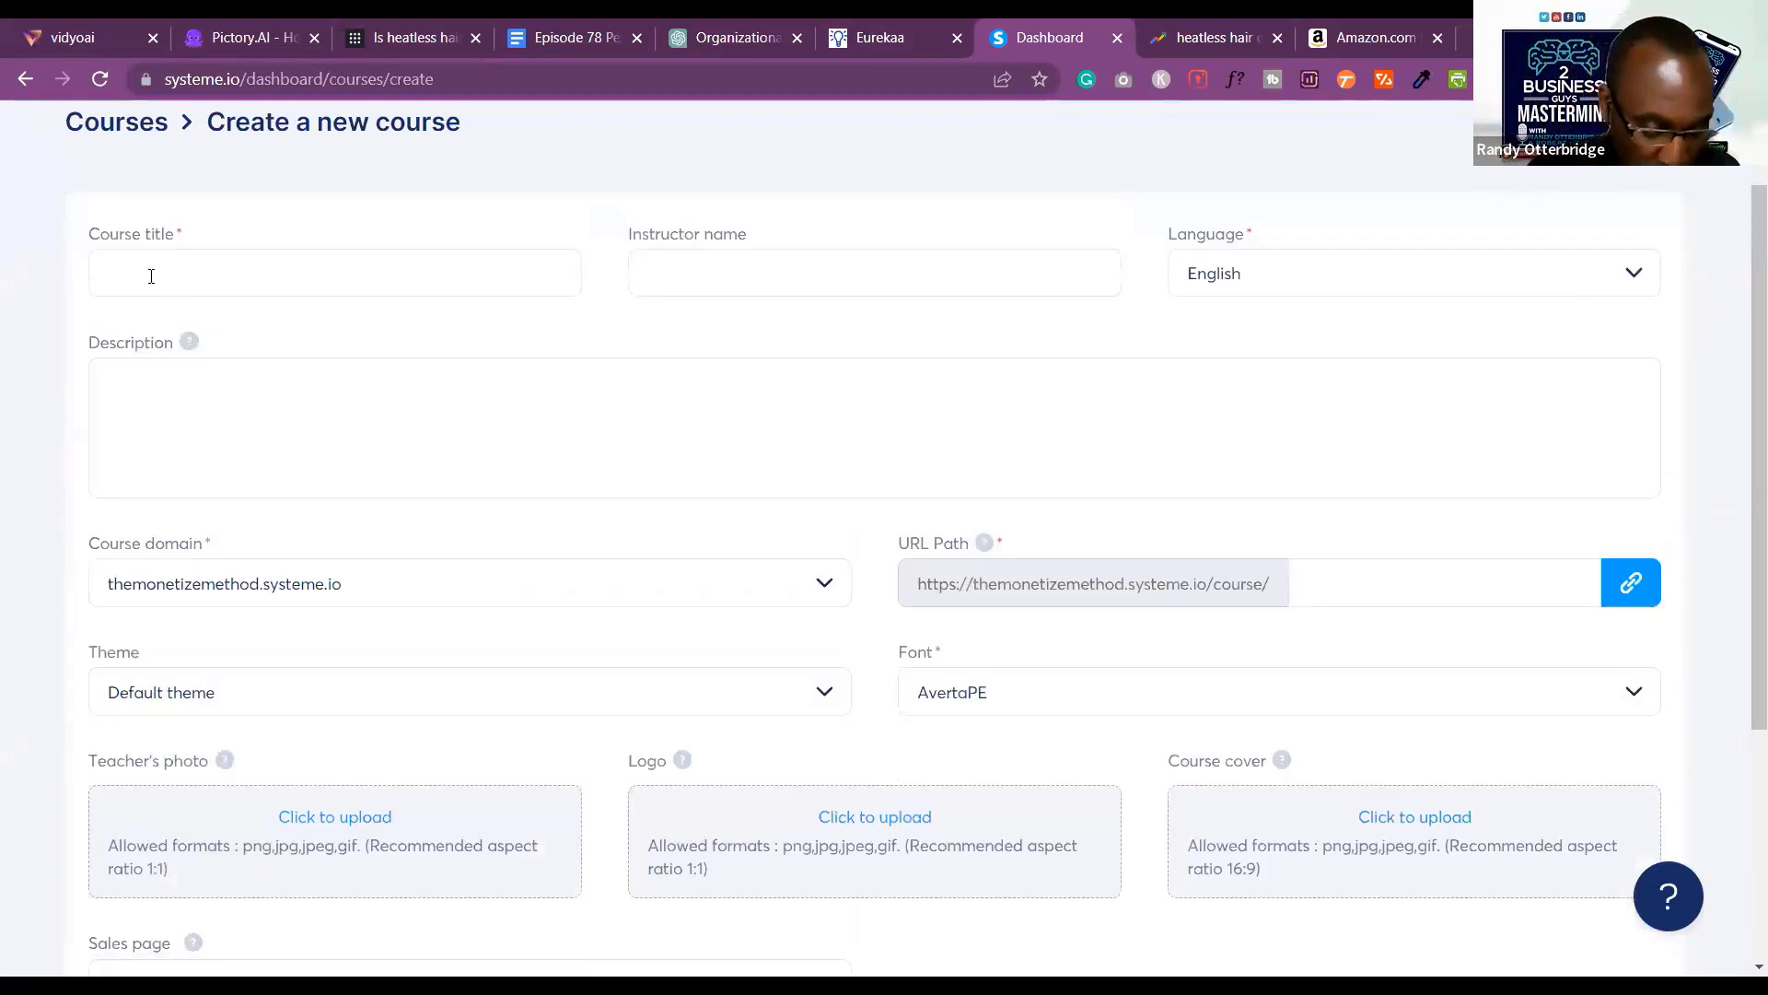
Set the new course's title to "Leadership" and enter the instructor's first name.
left_click(151, 276)
type("Leade")
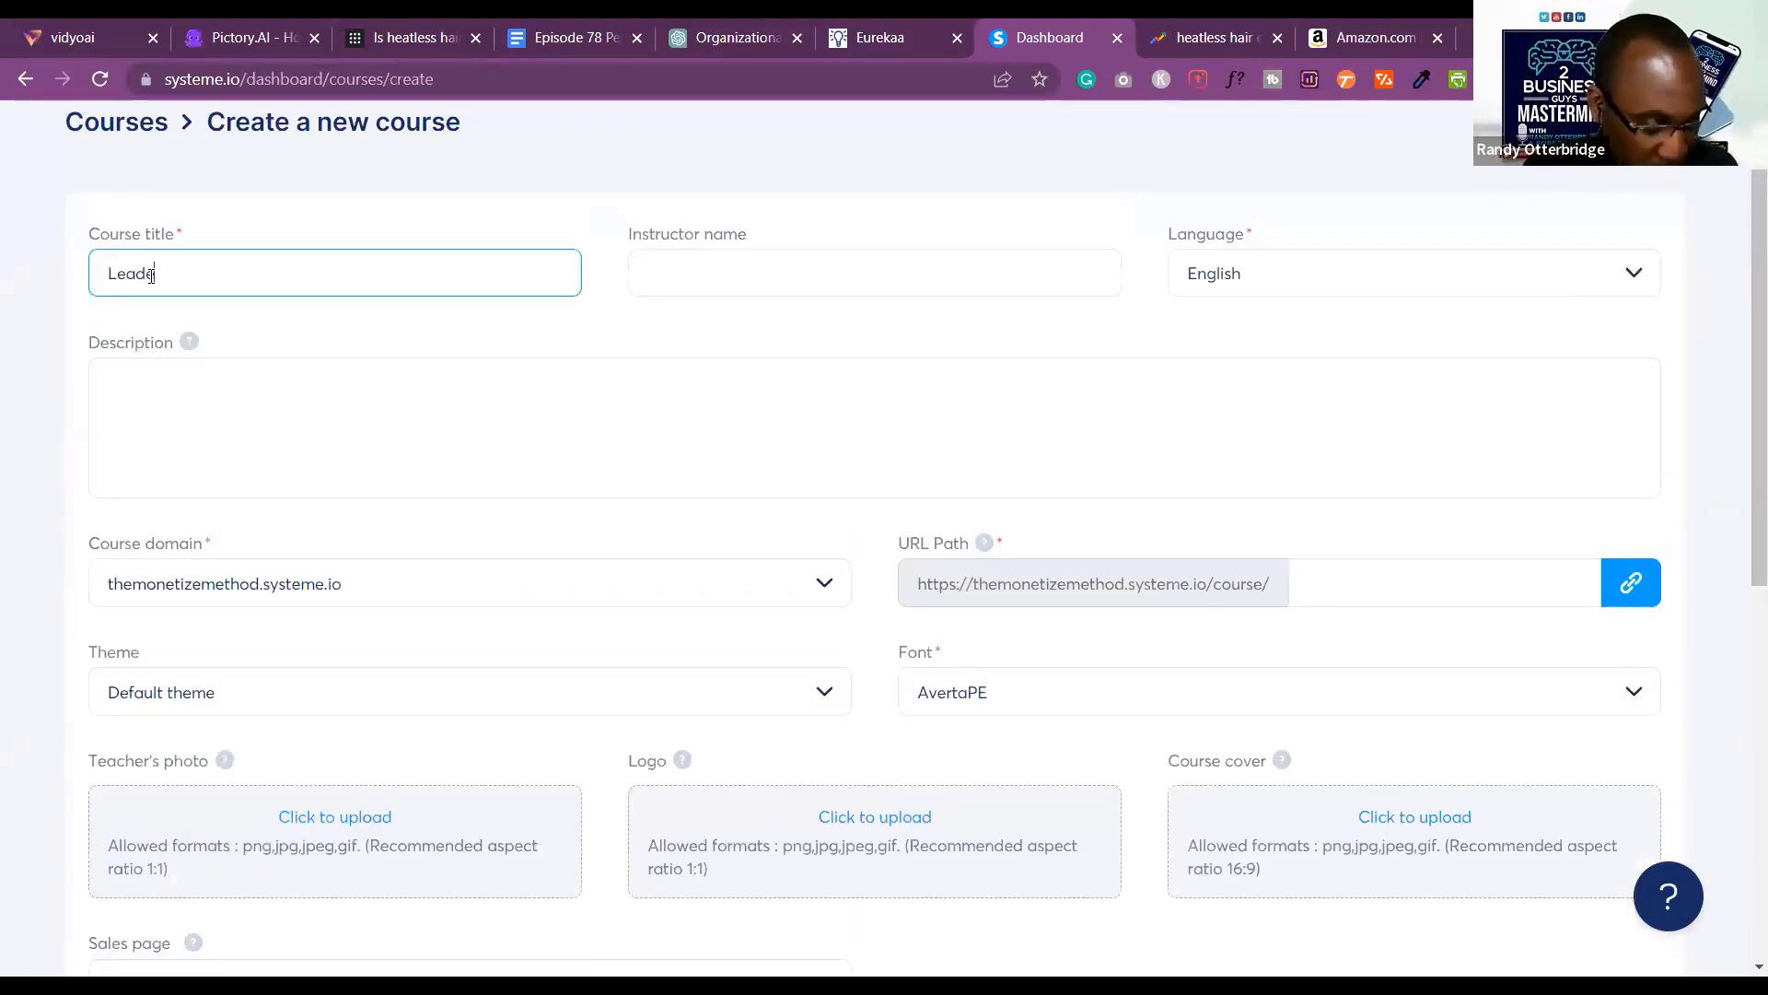
type("rship")
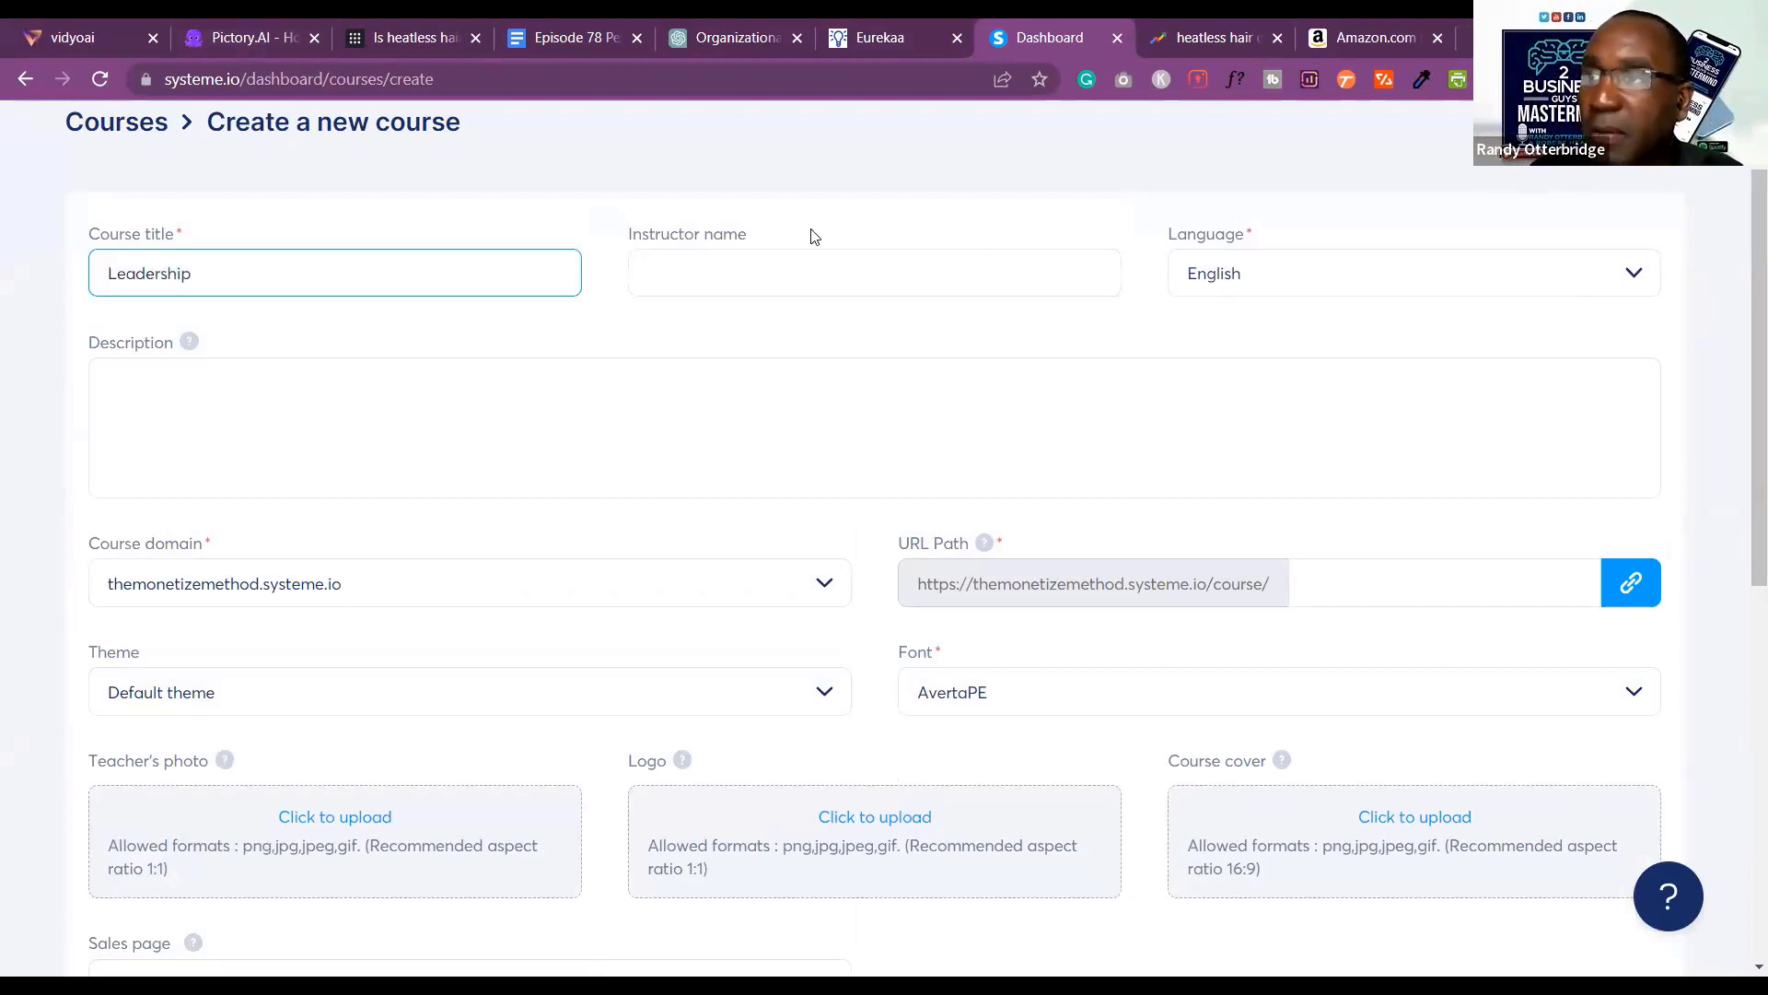
left_click(671, 276)
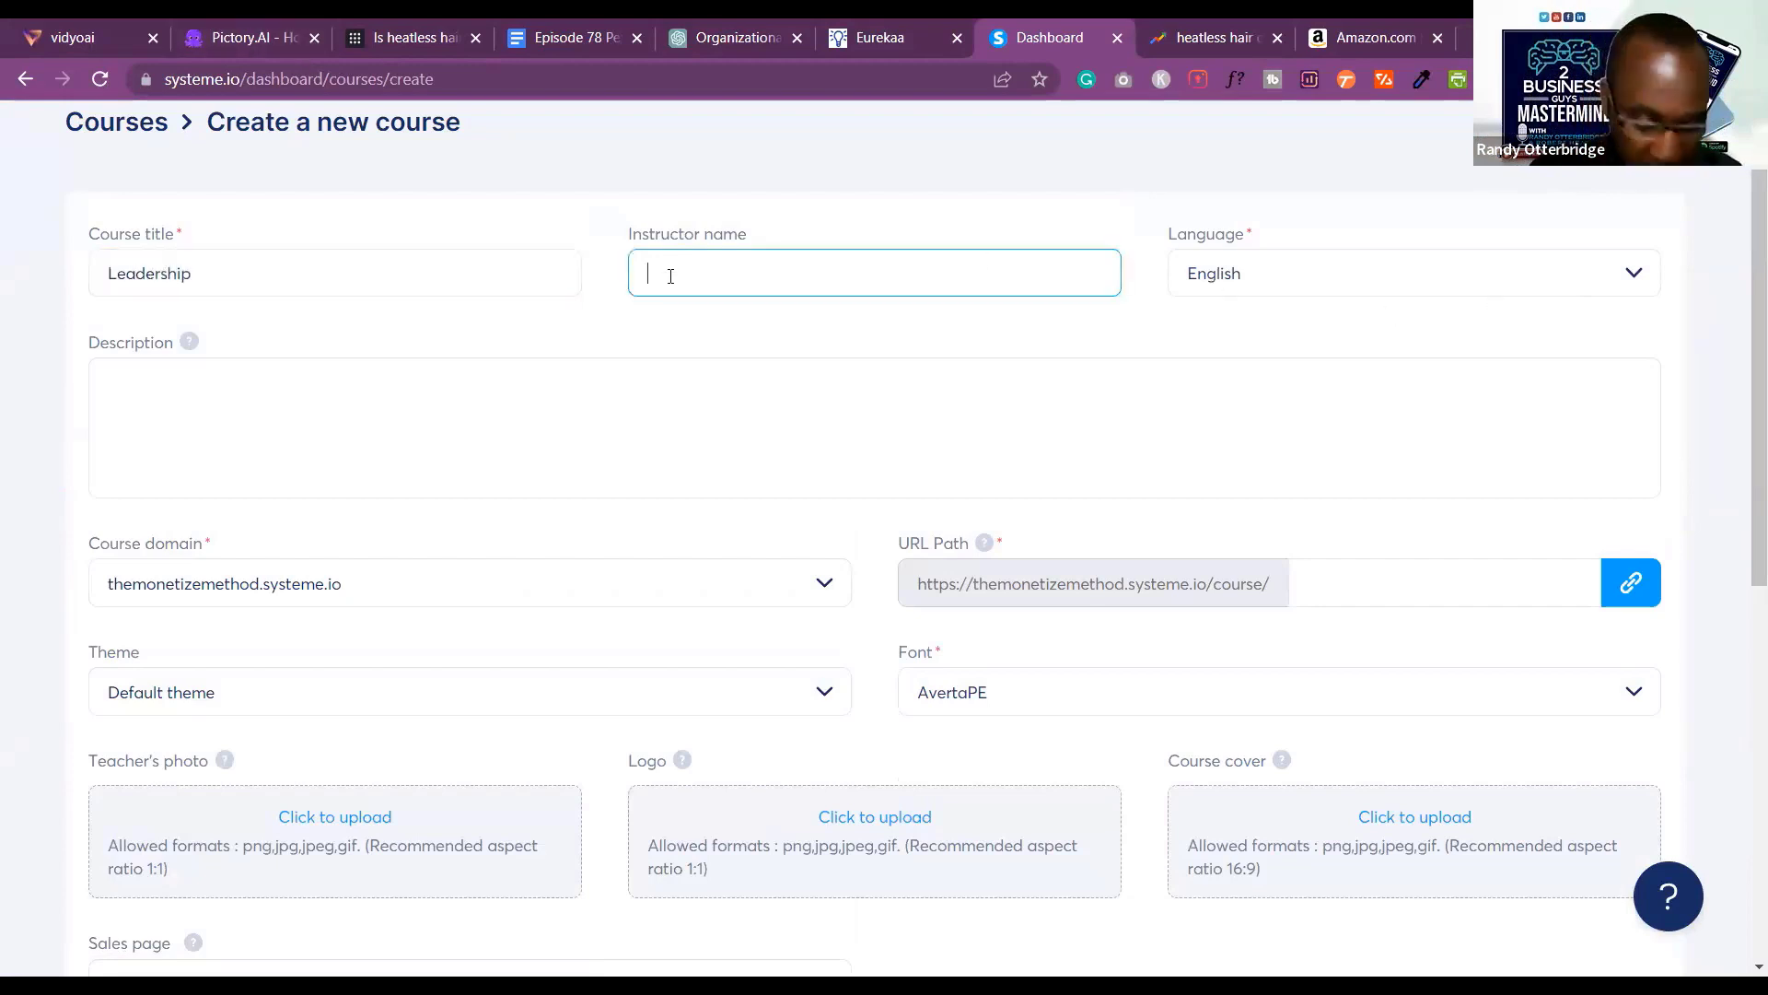
type("Ra")
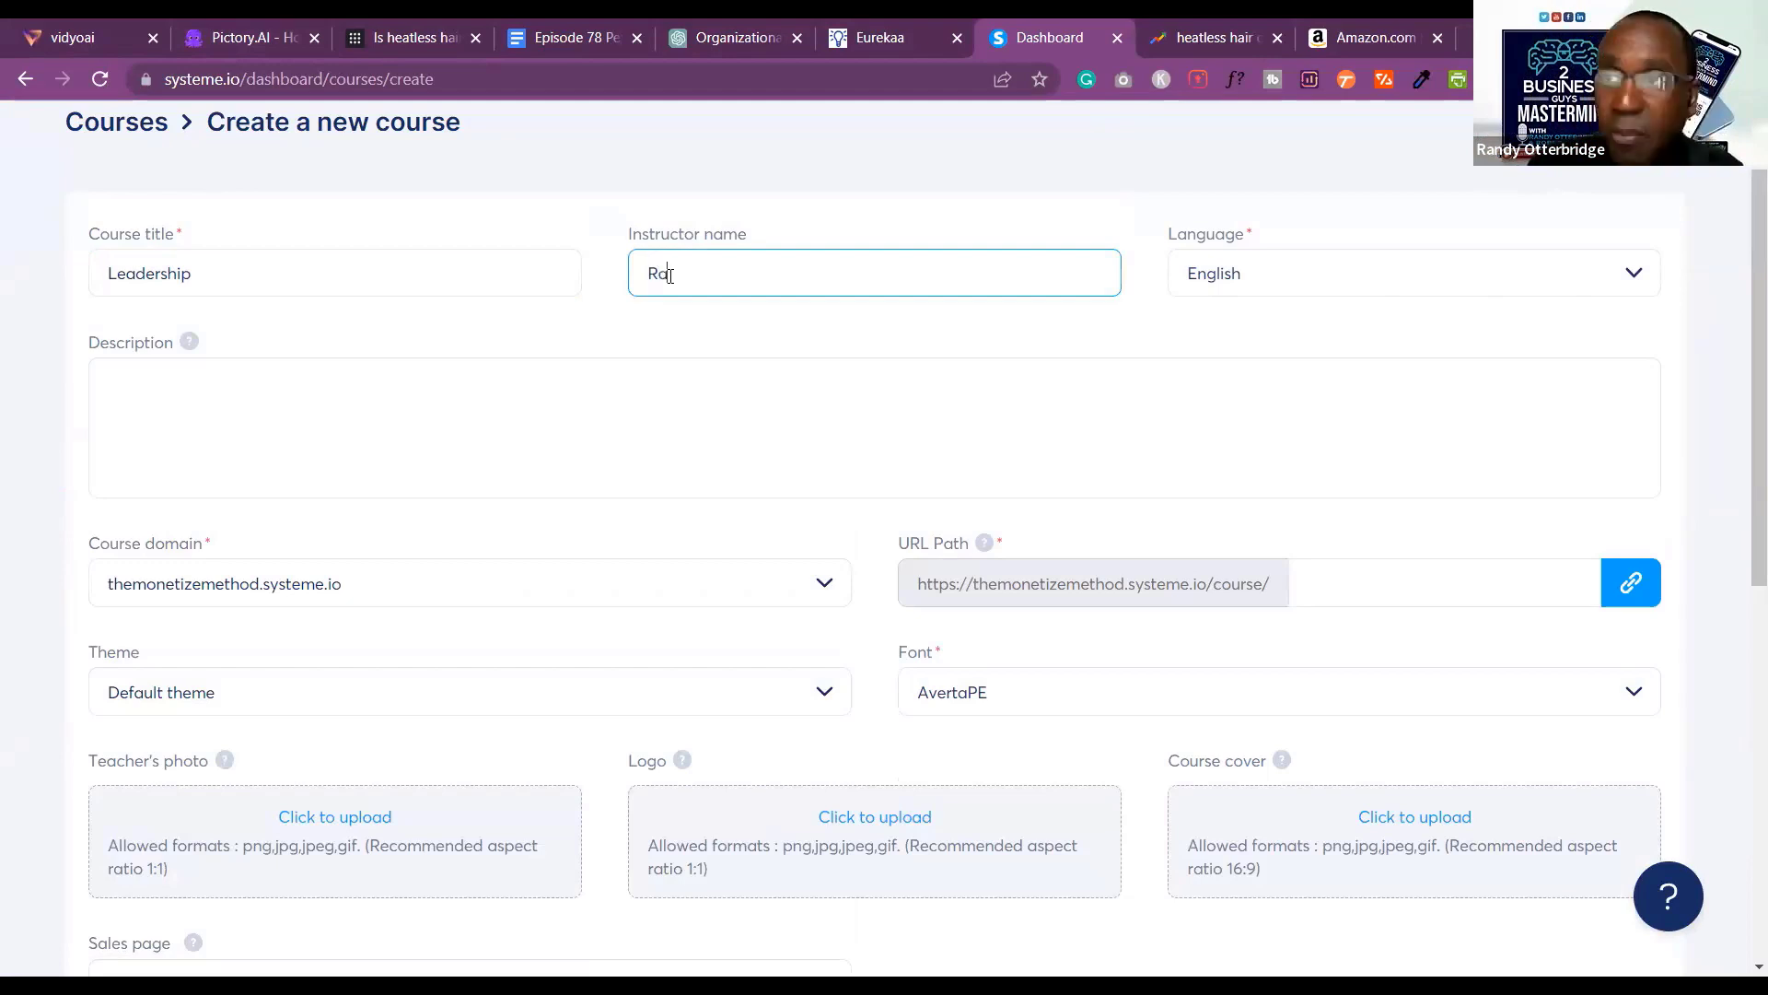
type("ndy")
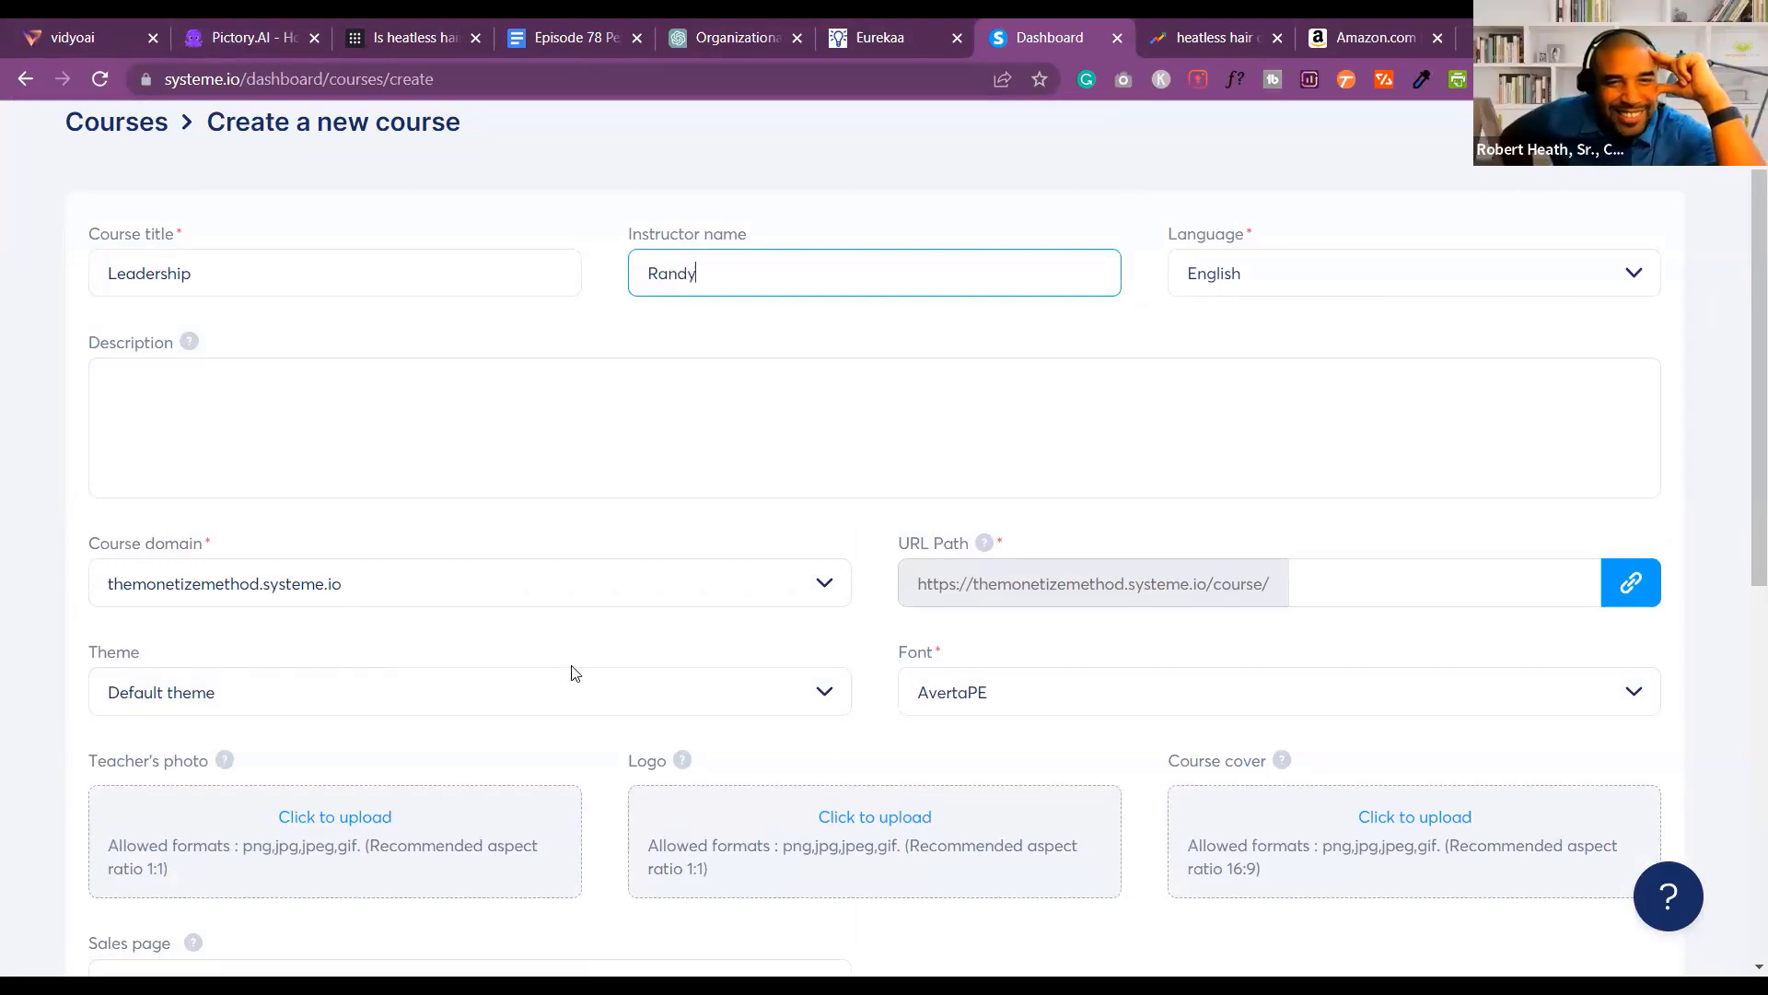
Set the new course's URL path to "leadership" and save the course.
scroll(116, 781, "down", 2)
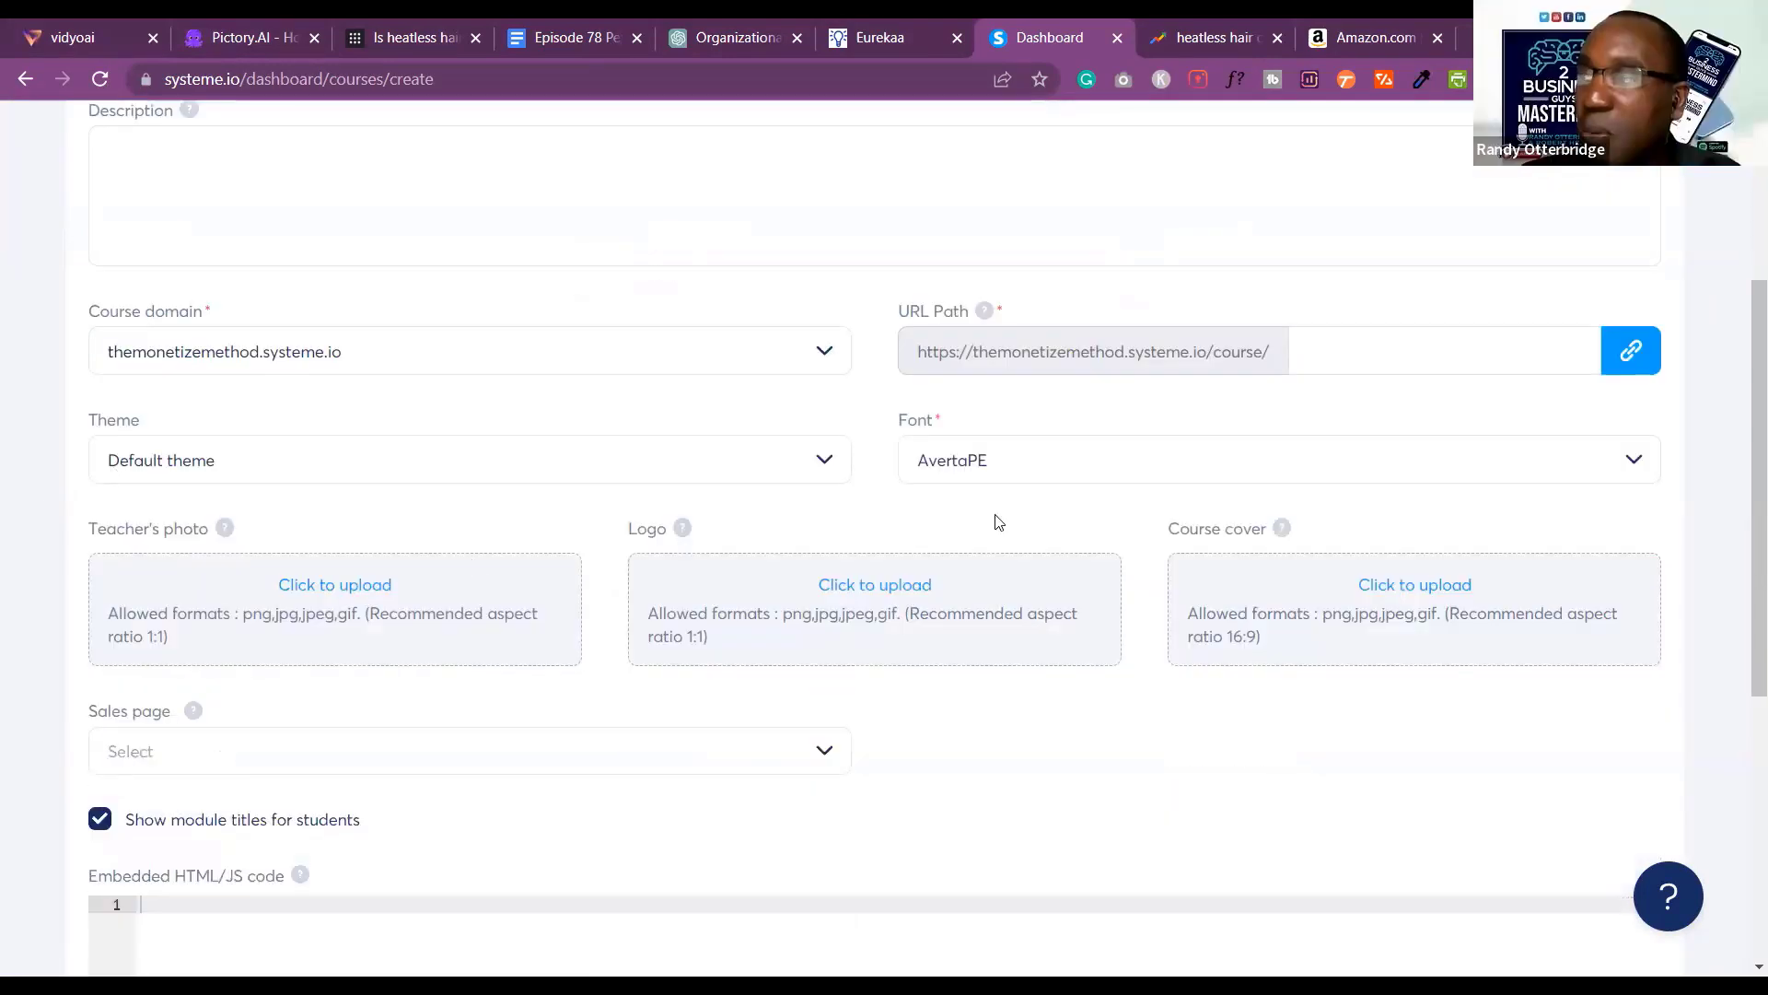
scroll(1006, 540, "down", 3)
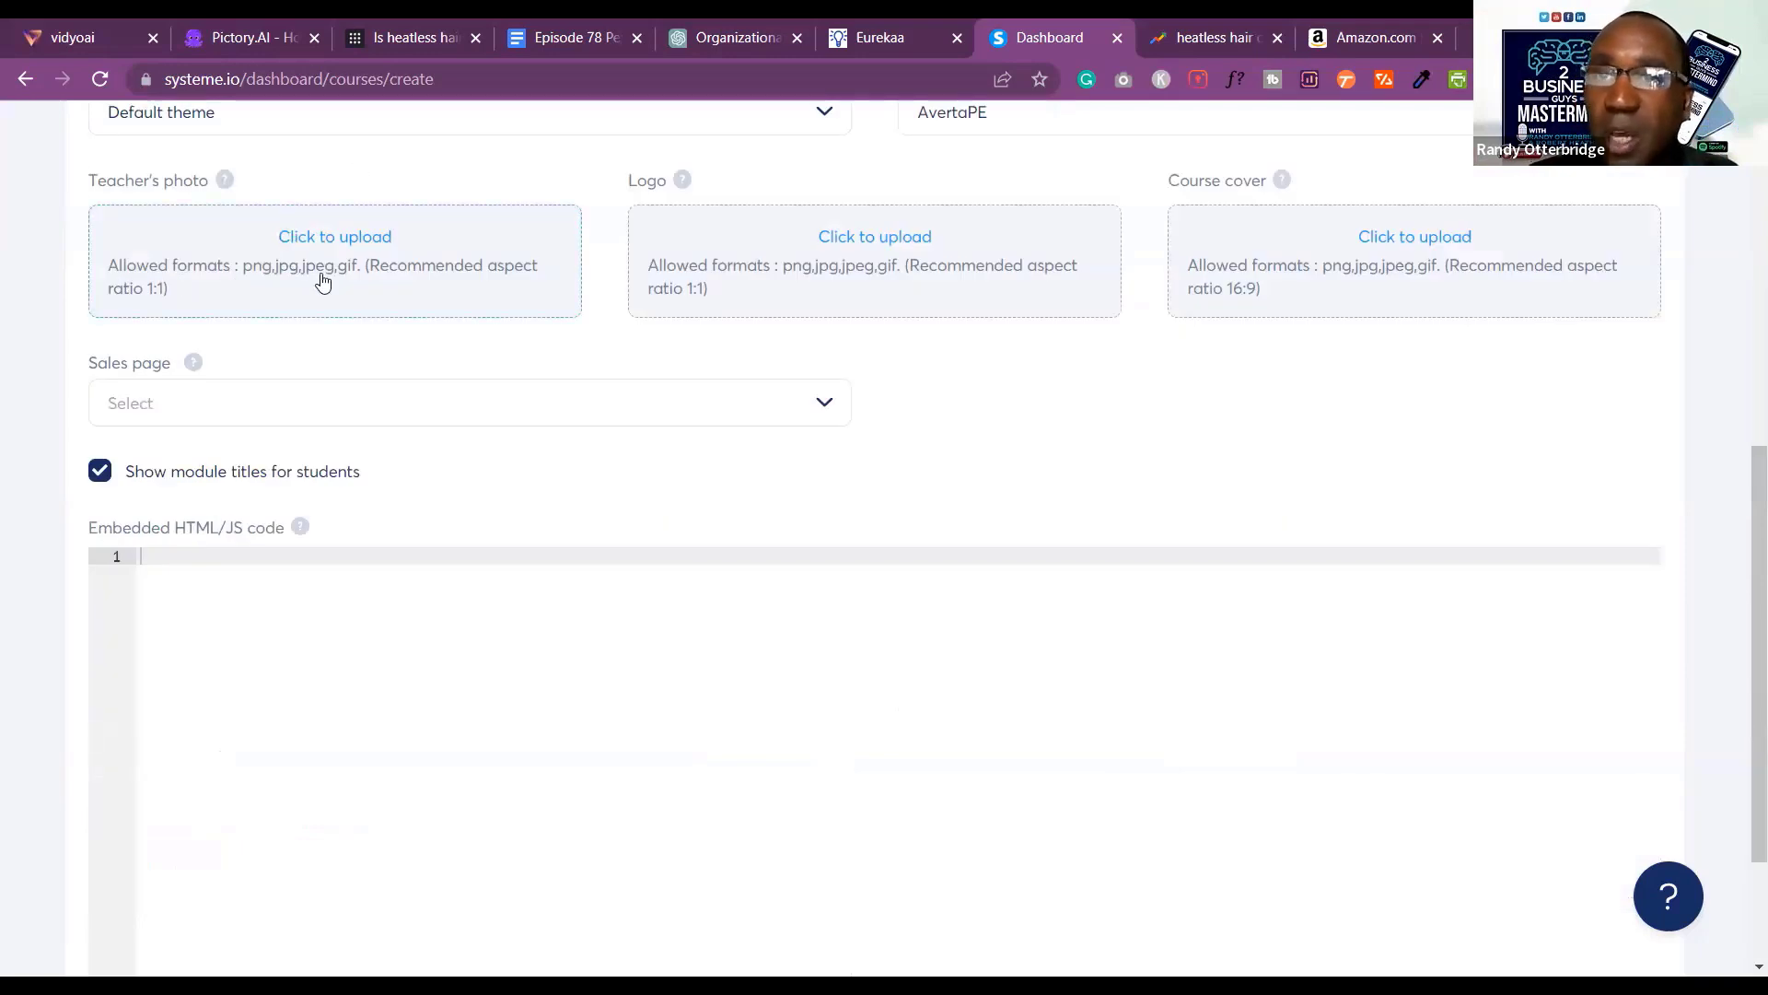
scroll(829, 410, "up", 1)
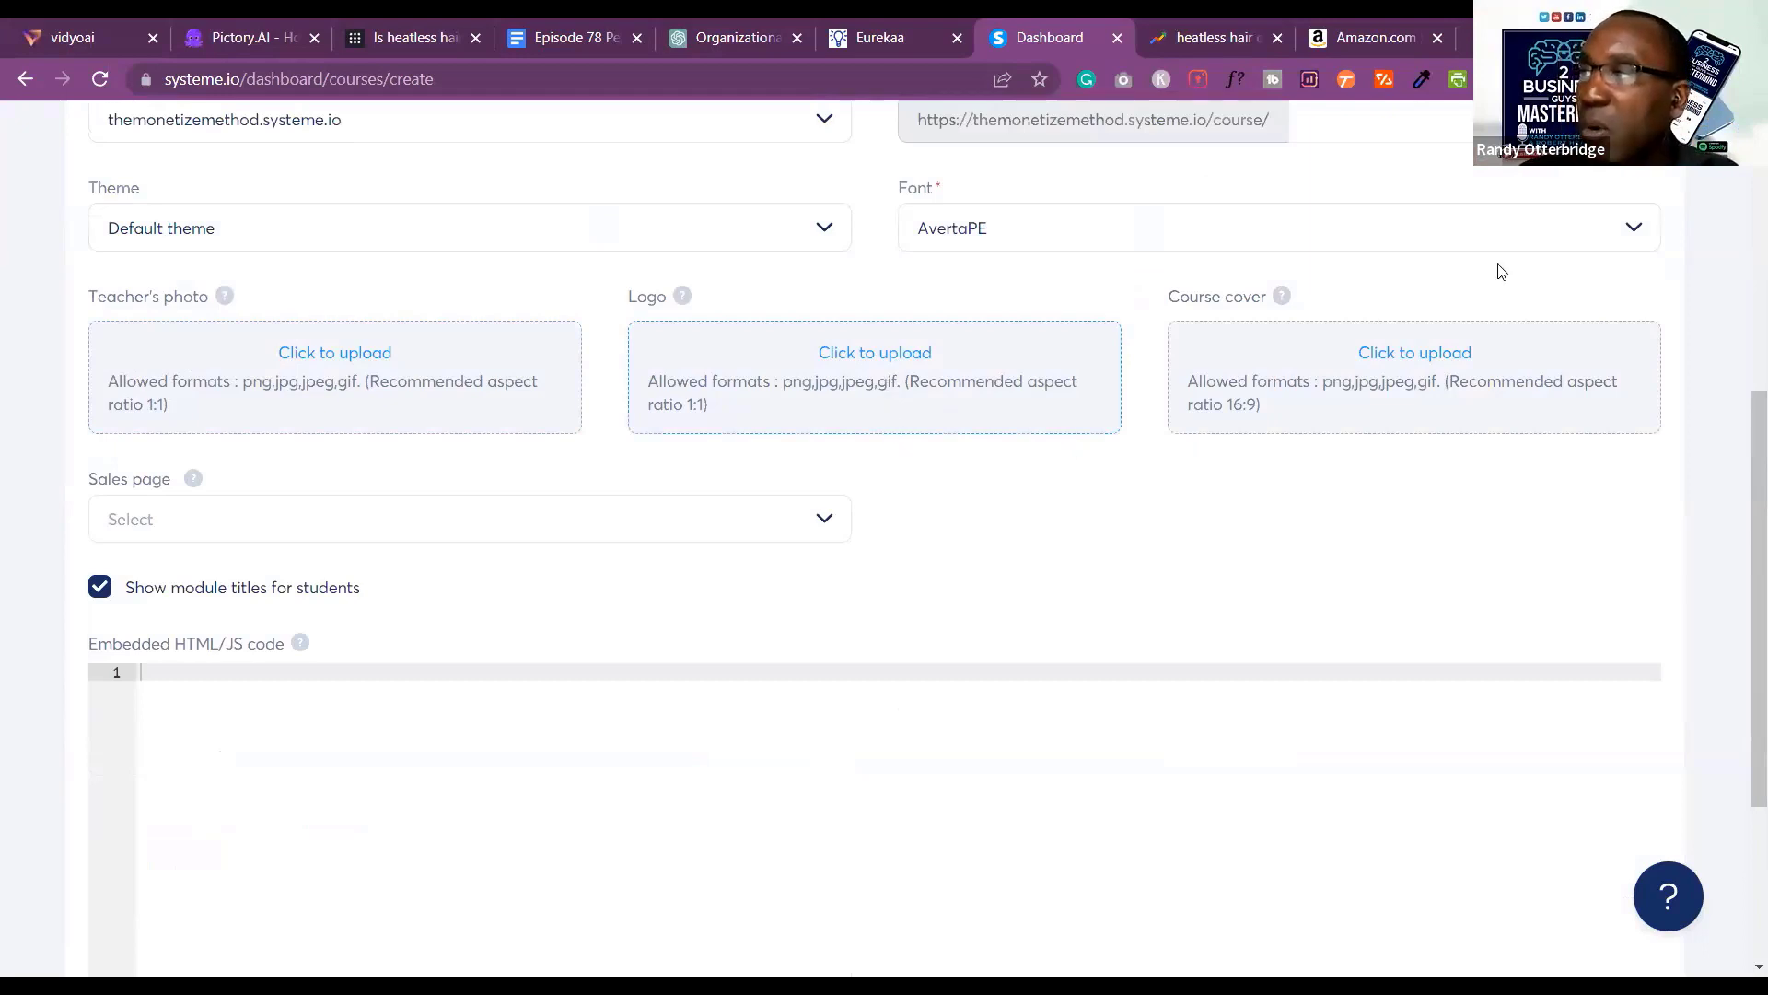
scroll(1566, 244, "up", 5)
left_click(1629, 226)
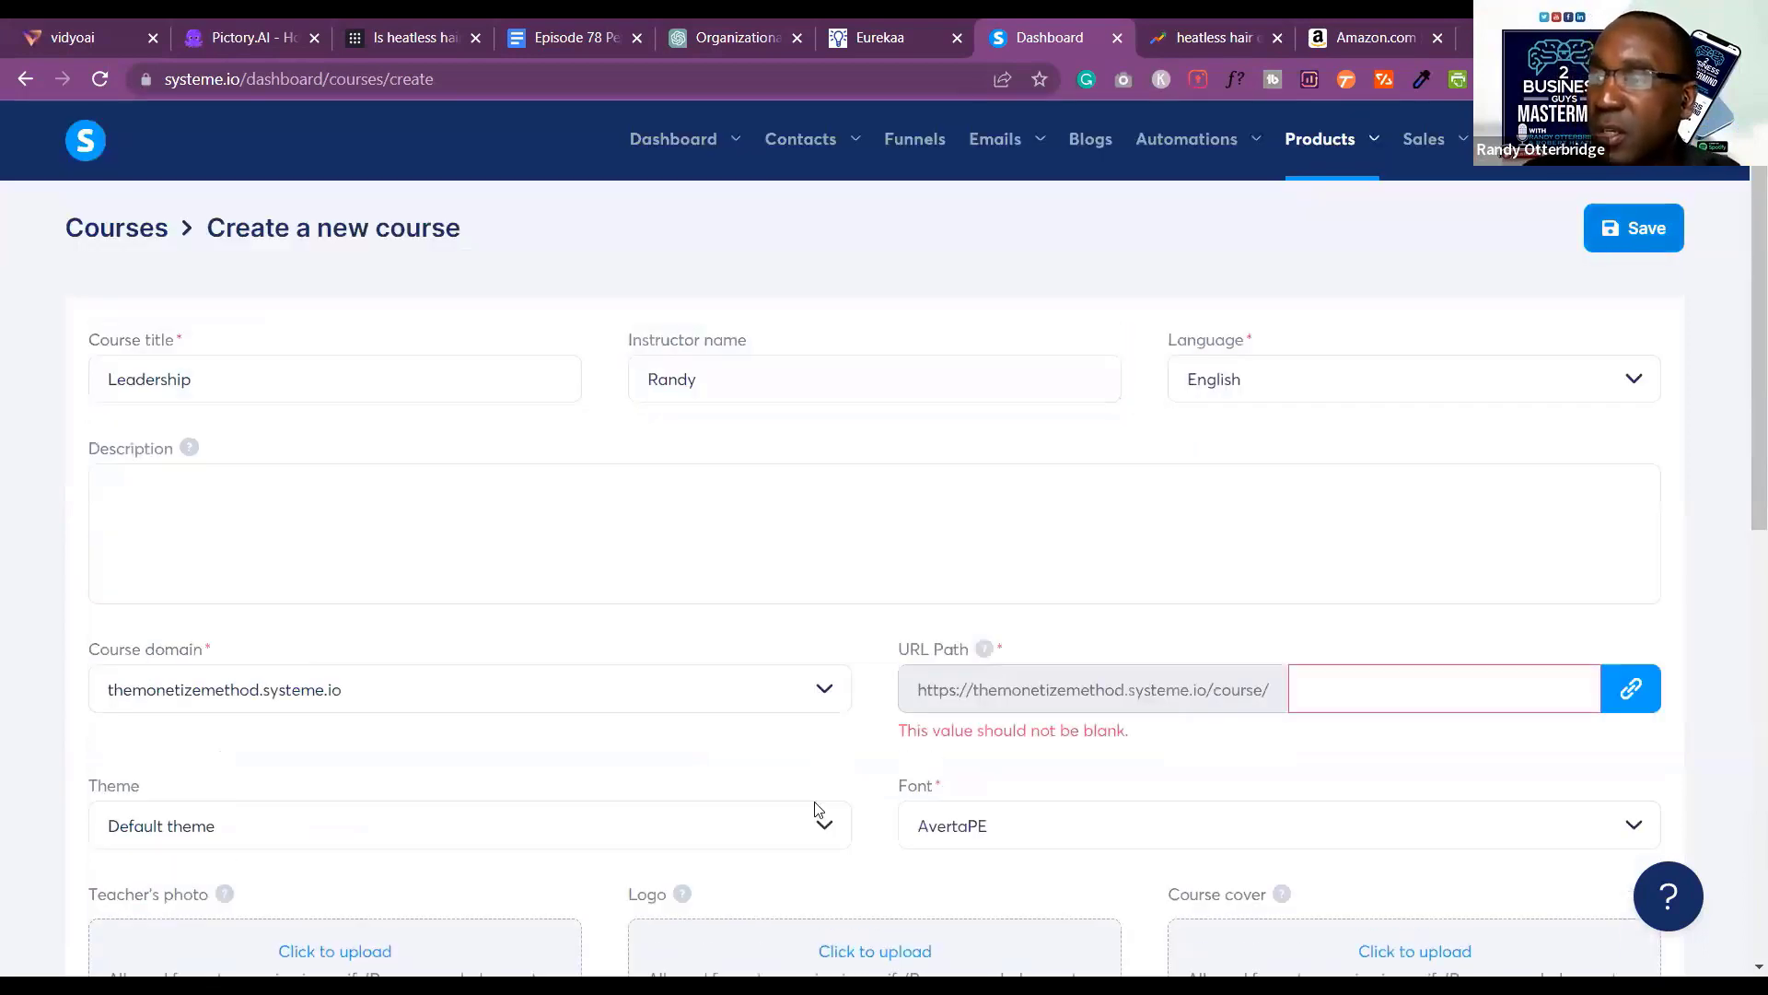
left_click(1316, 698)
type("lea")
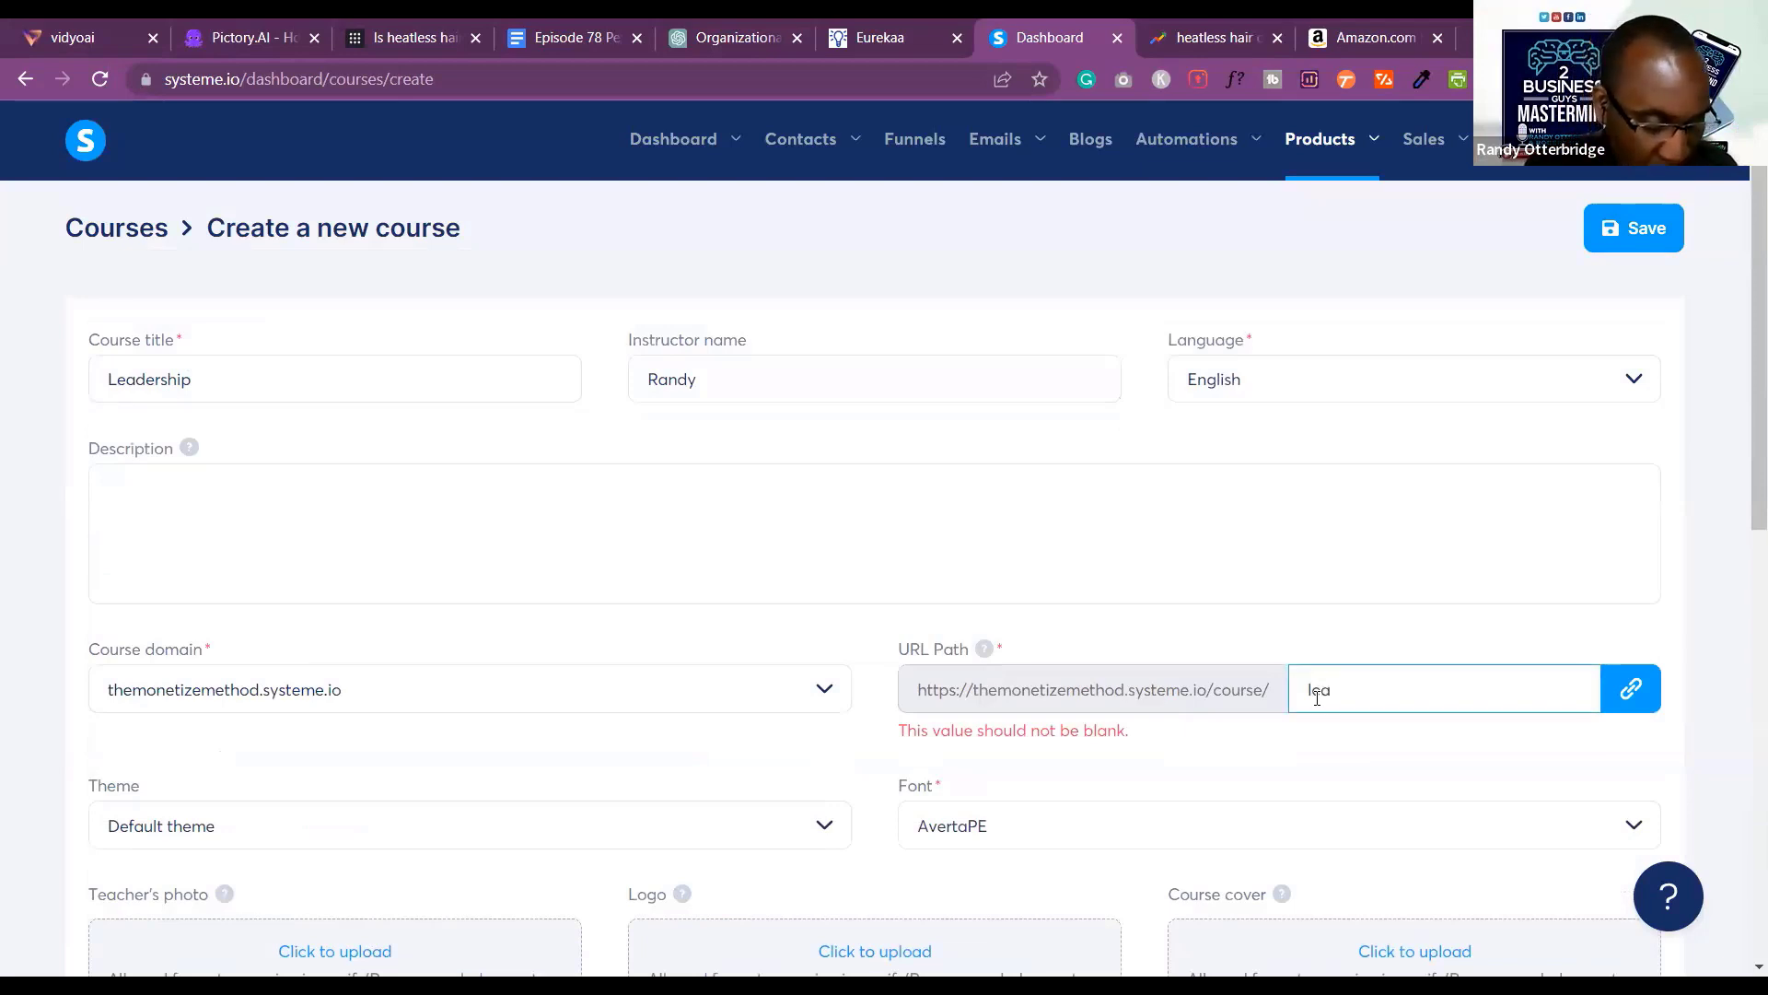
type("dership")
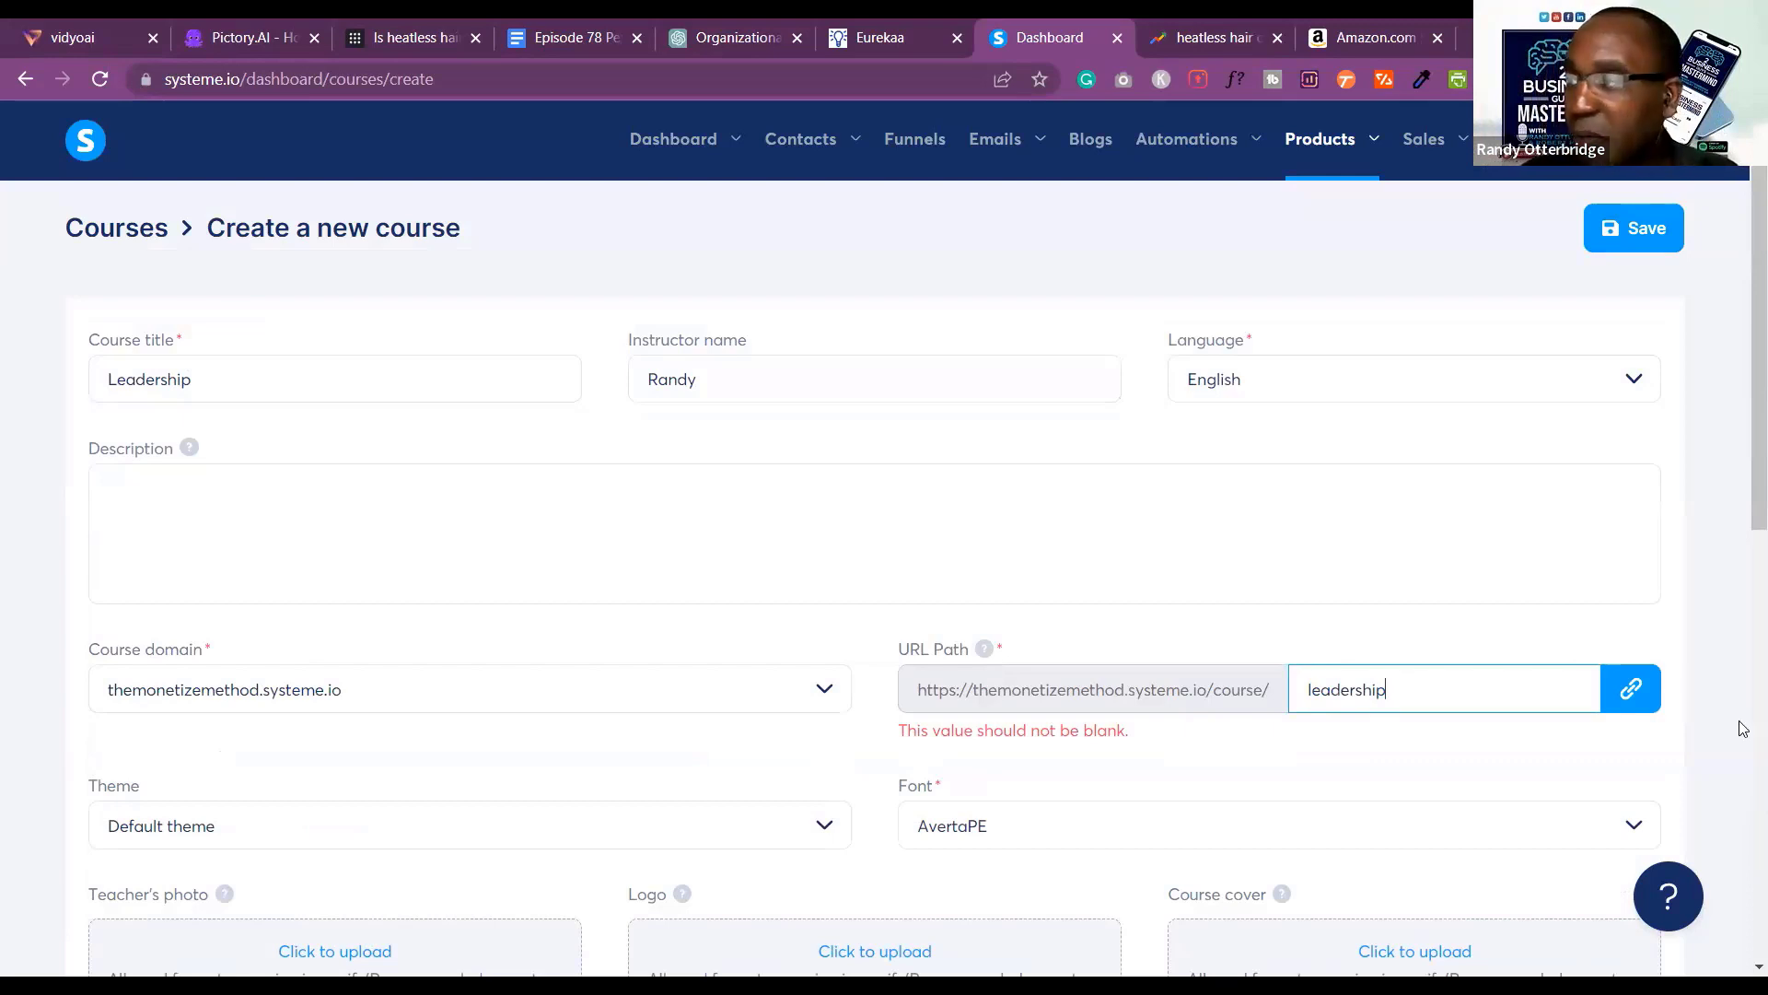
left_click(1632, 250)
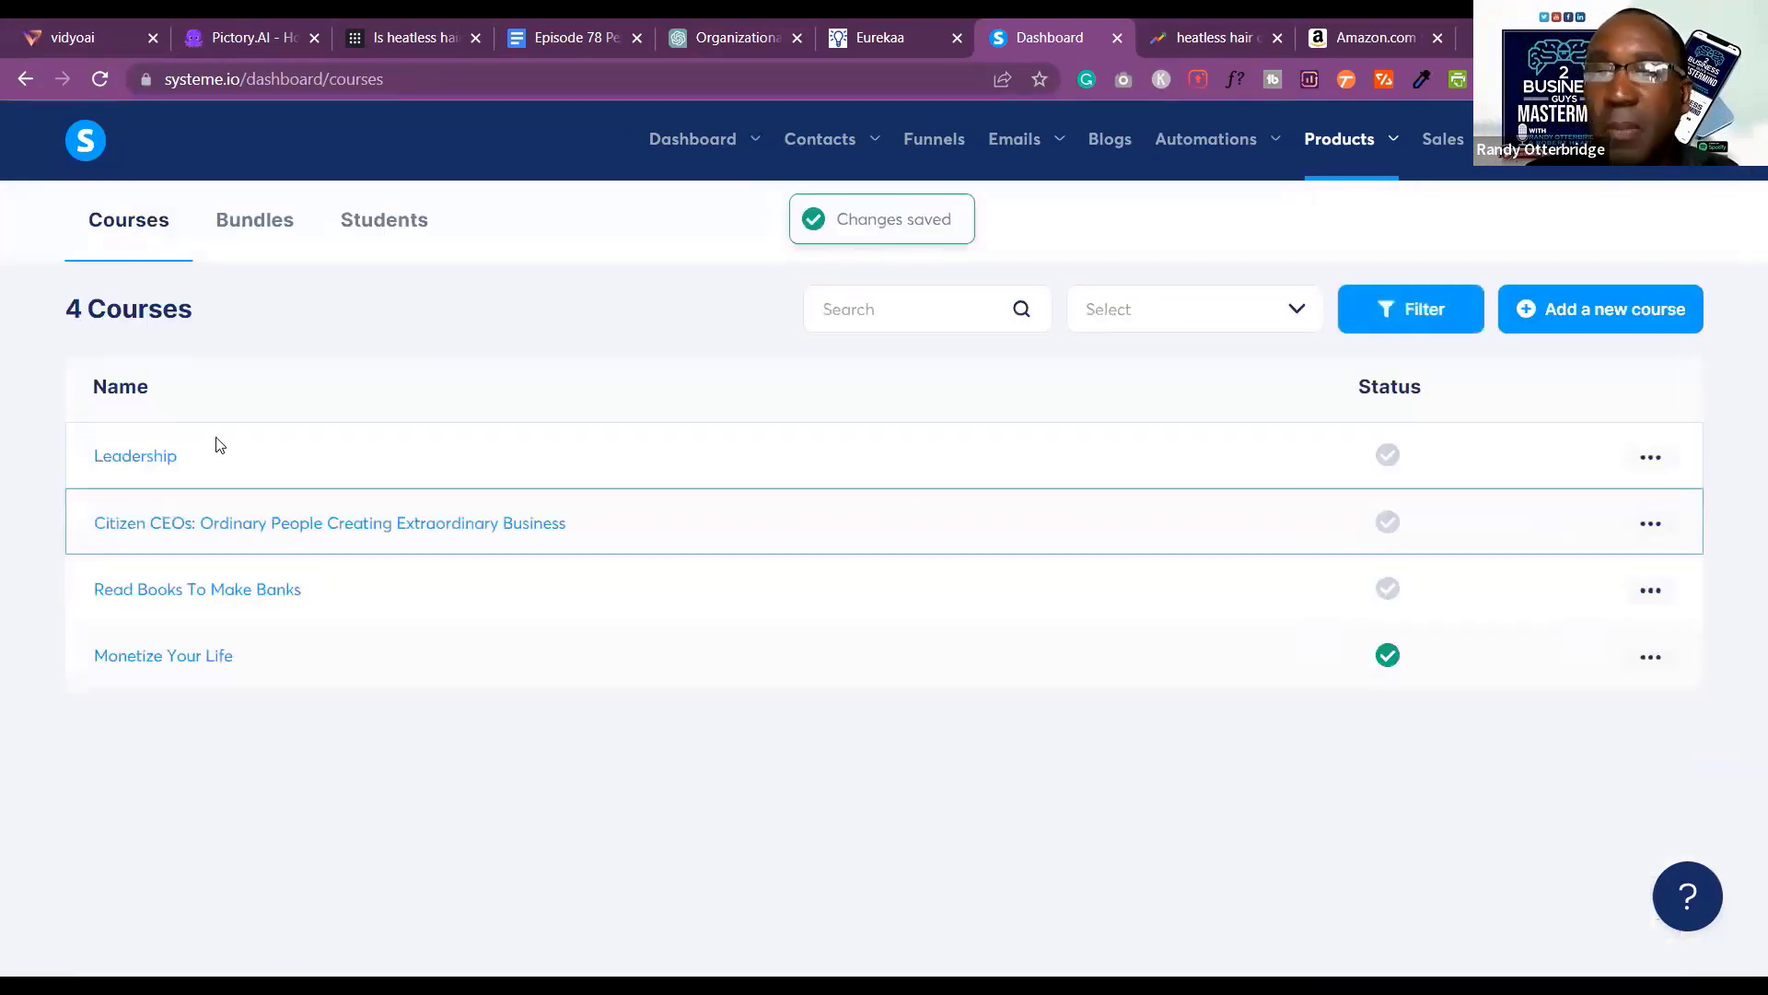
Open the Leadership course and create a module named "What make a great in this era of AI".
left_click(134, 457)
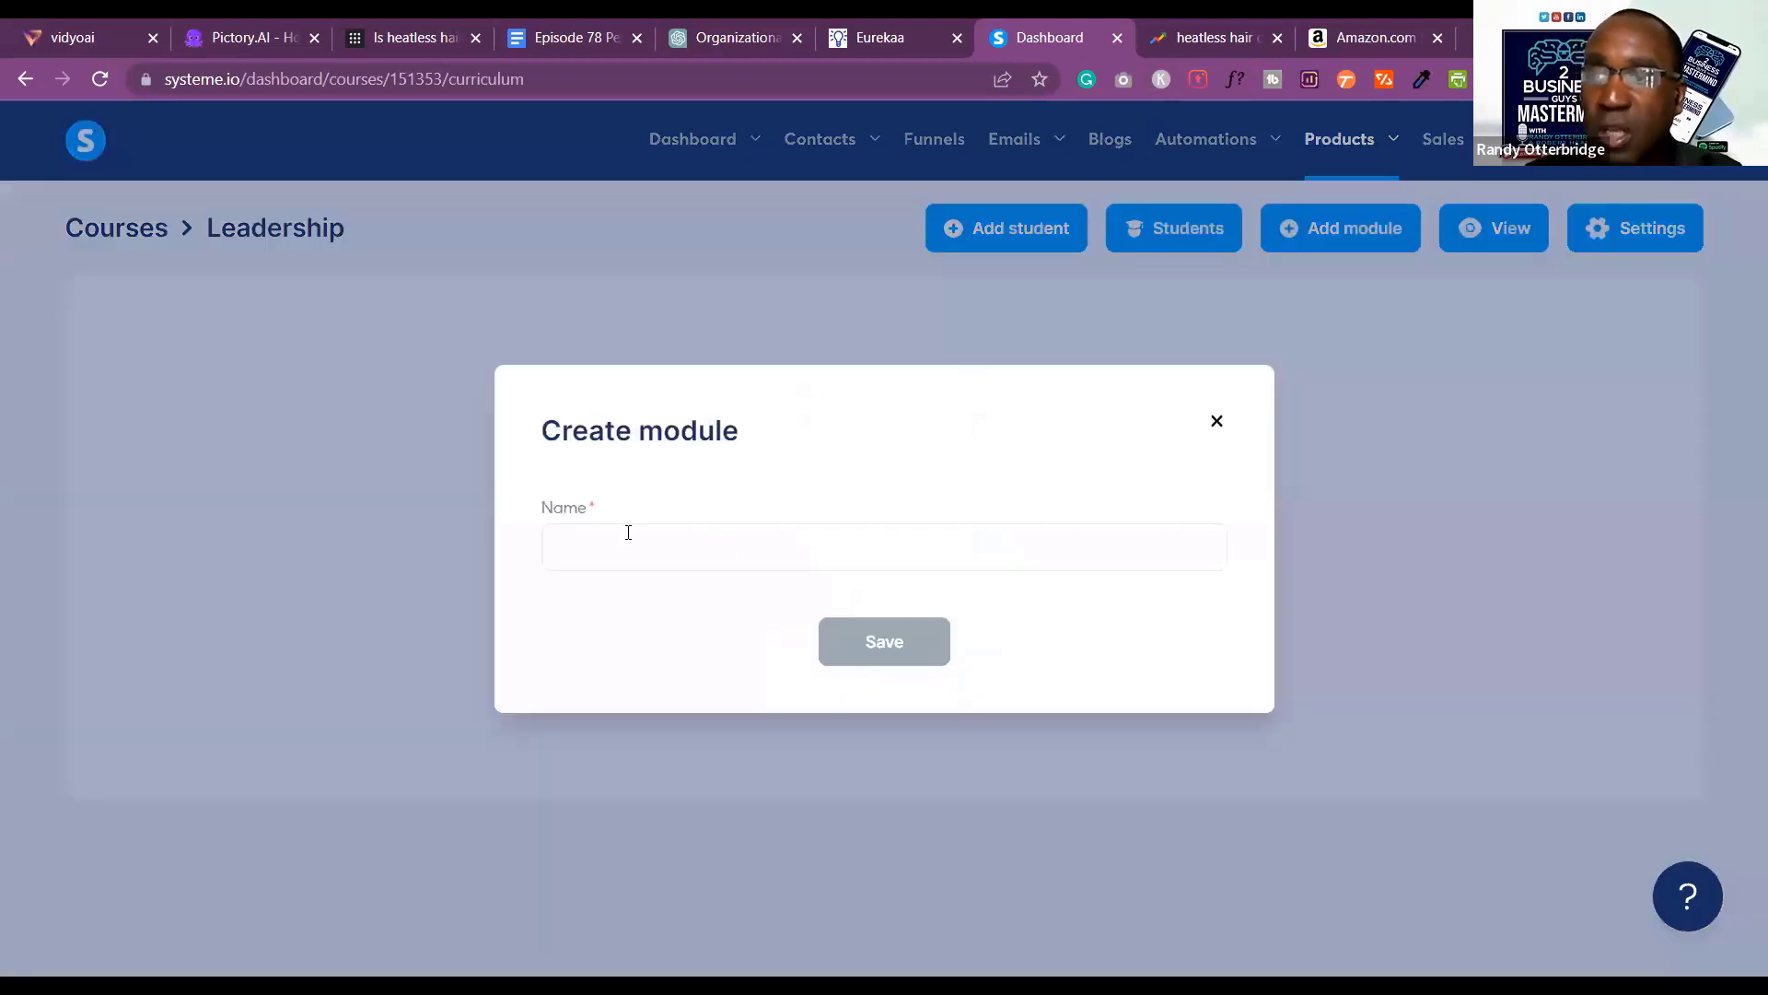
left_click(628, 542)
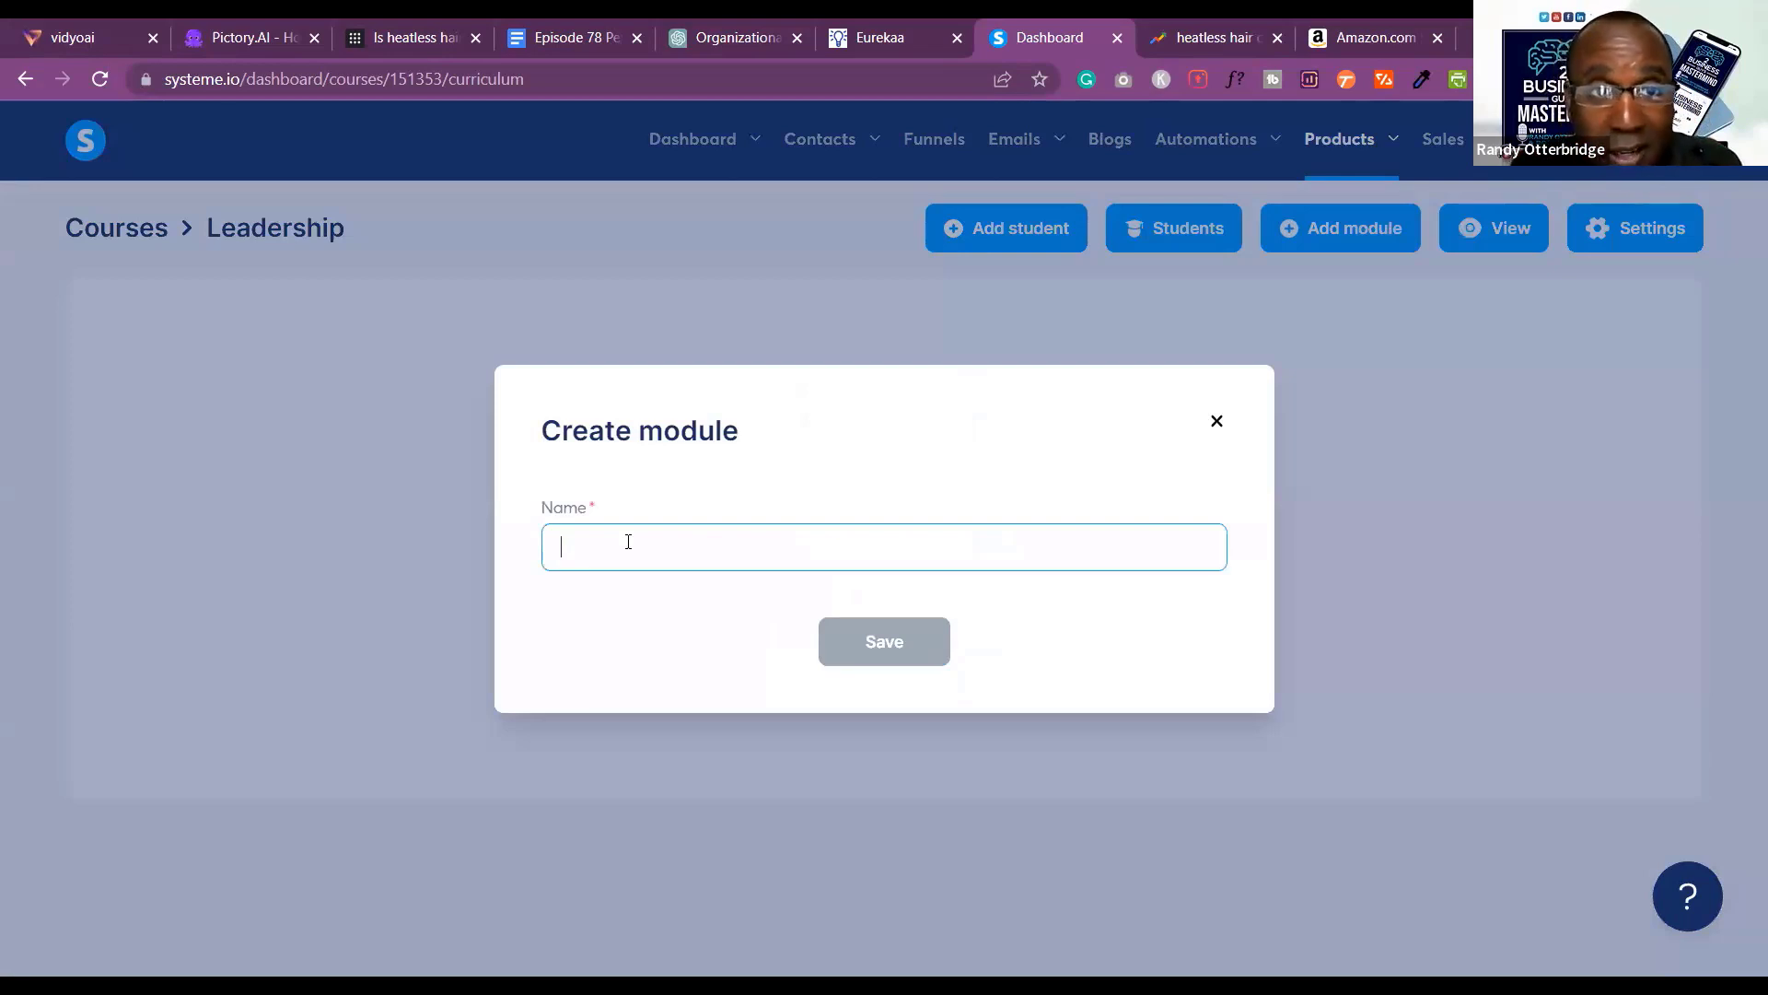
type("What mak")
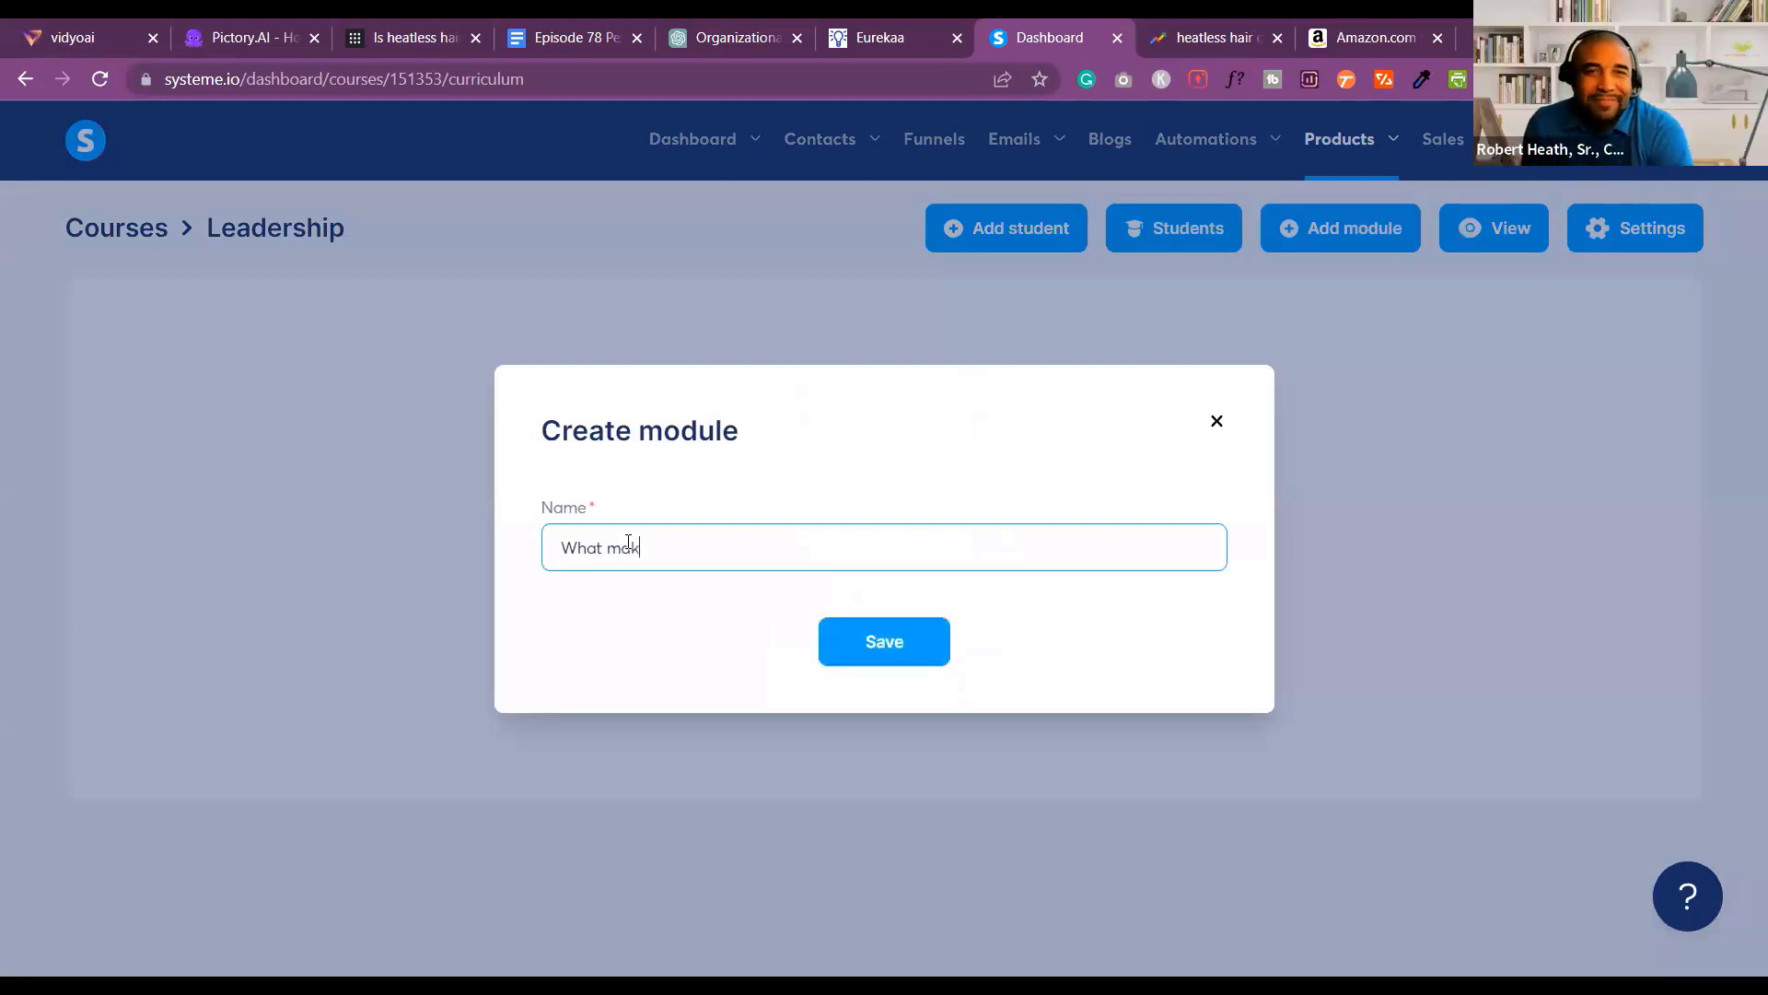
type("e a gre")
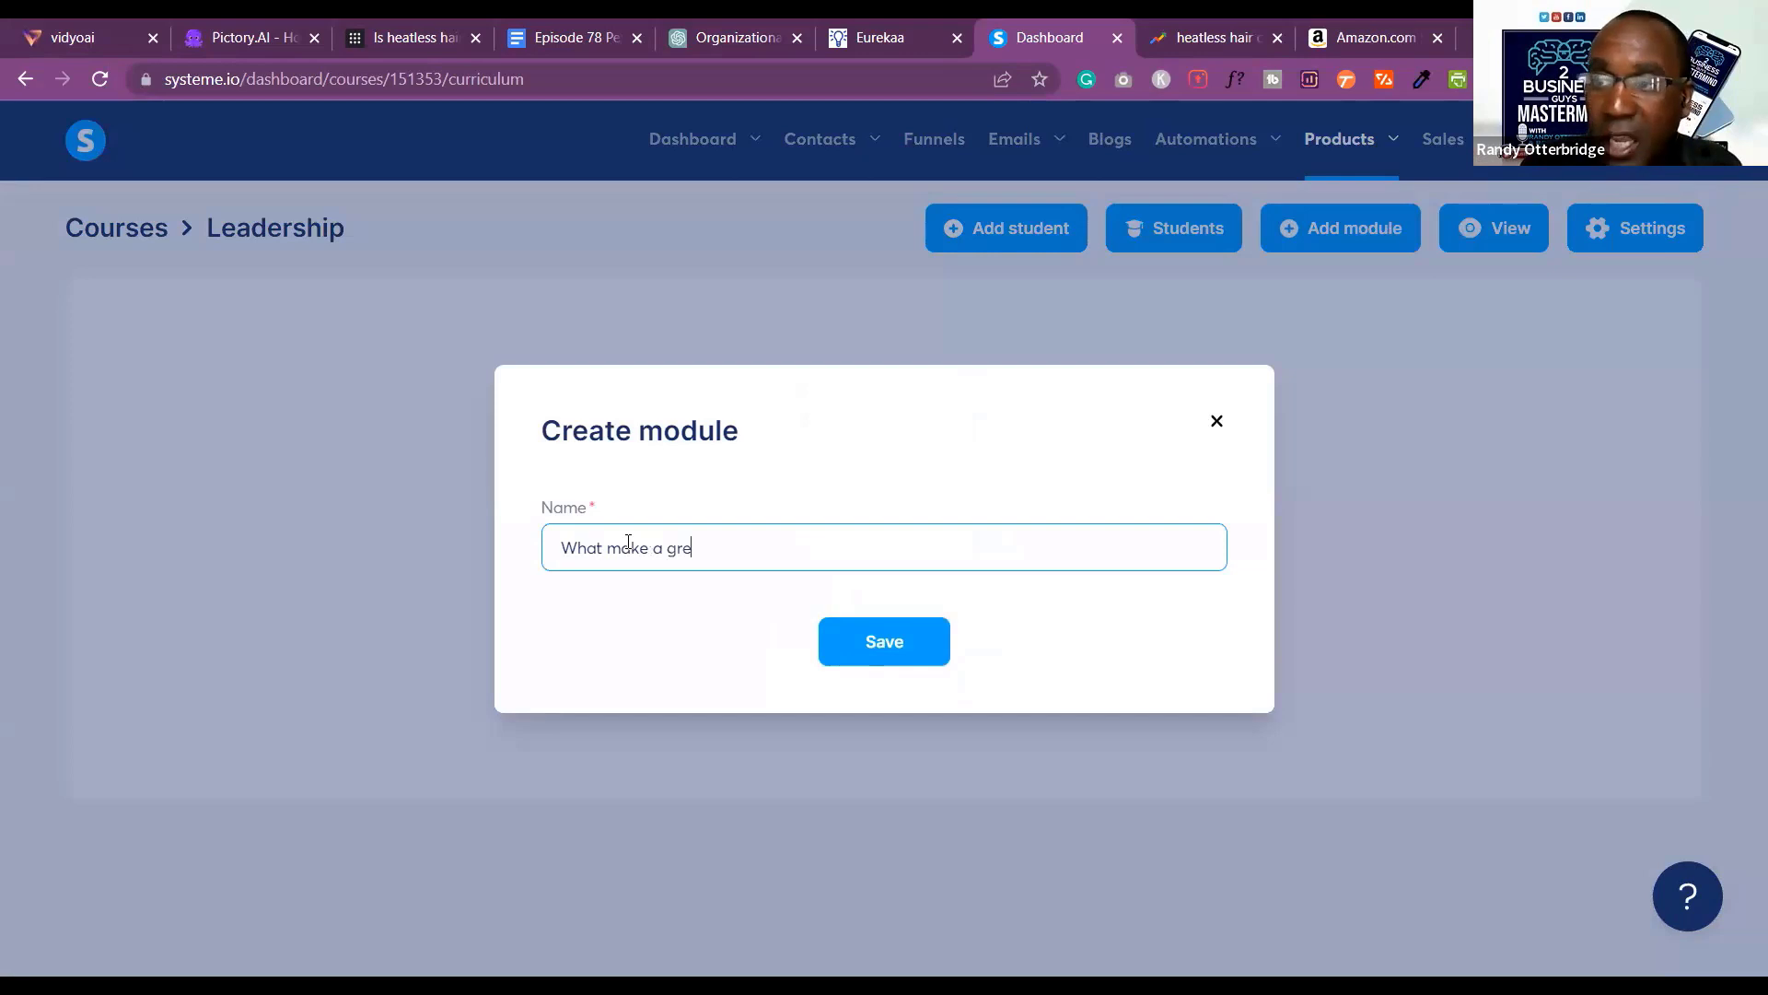
type("at in this era")
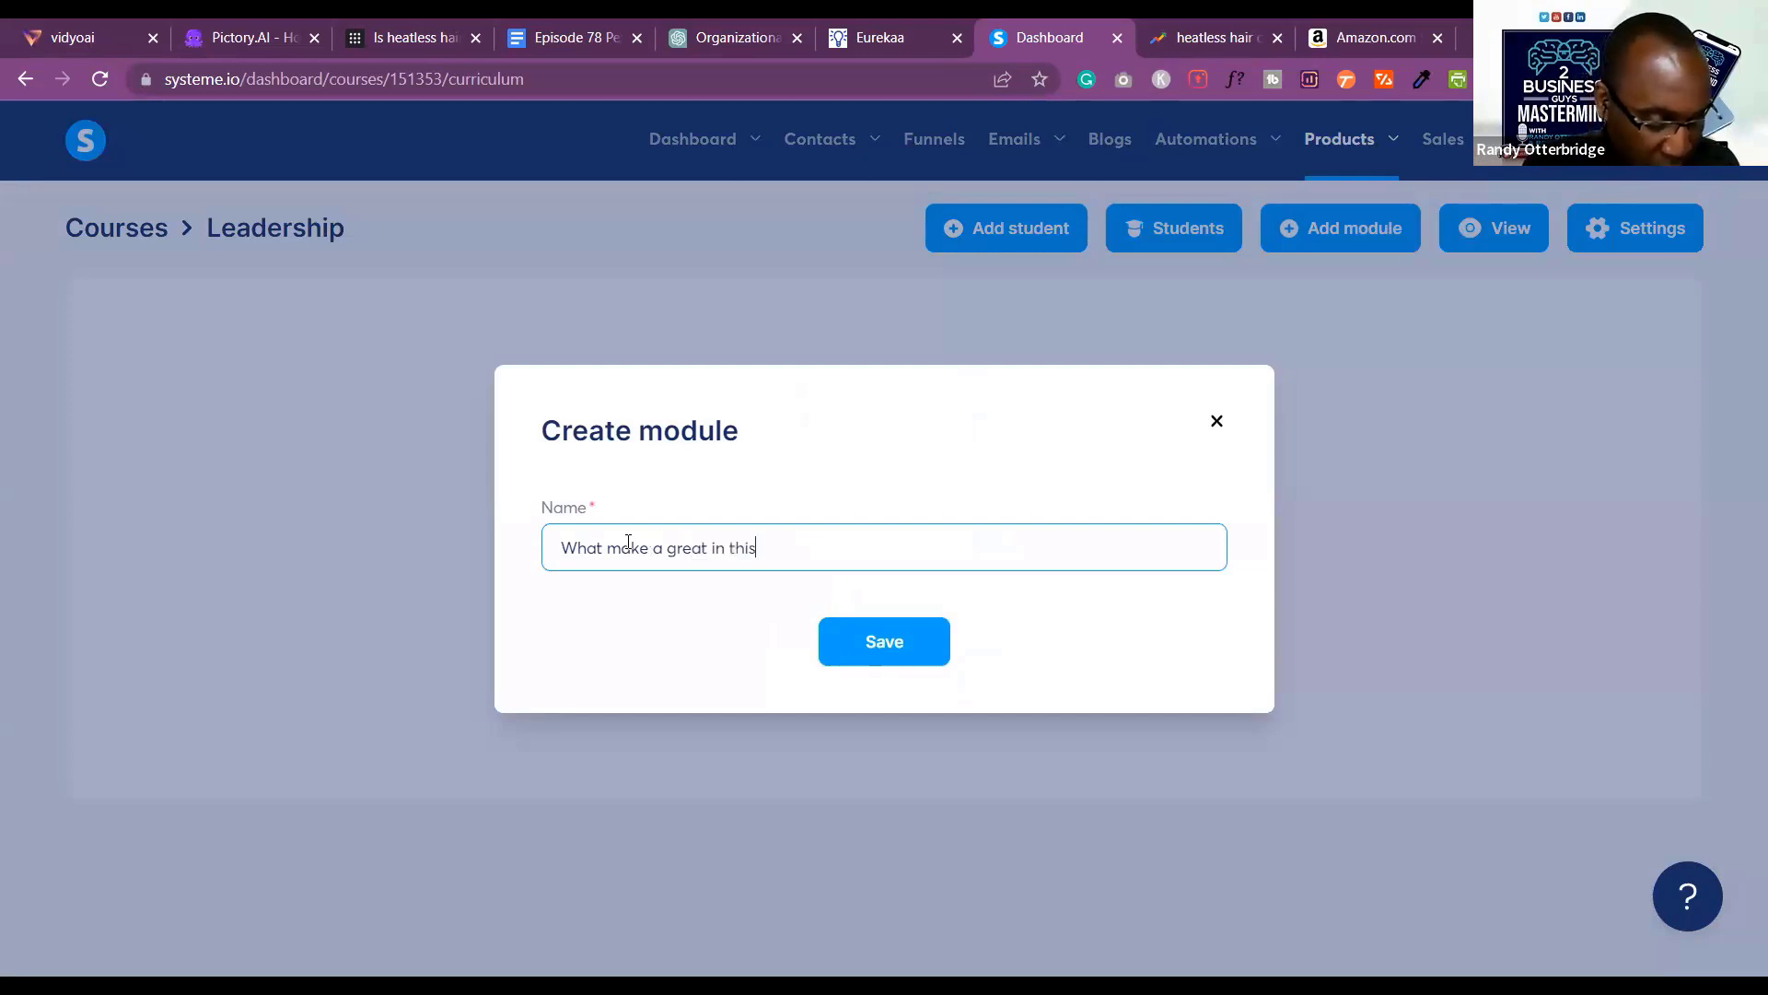
key("BackSpace")
key("BackSpace")
type("ra")
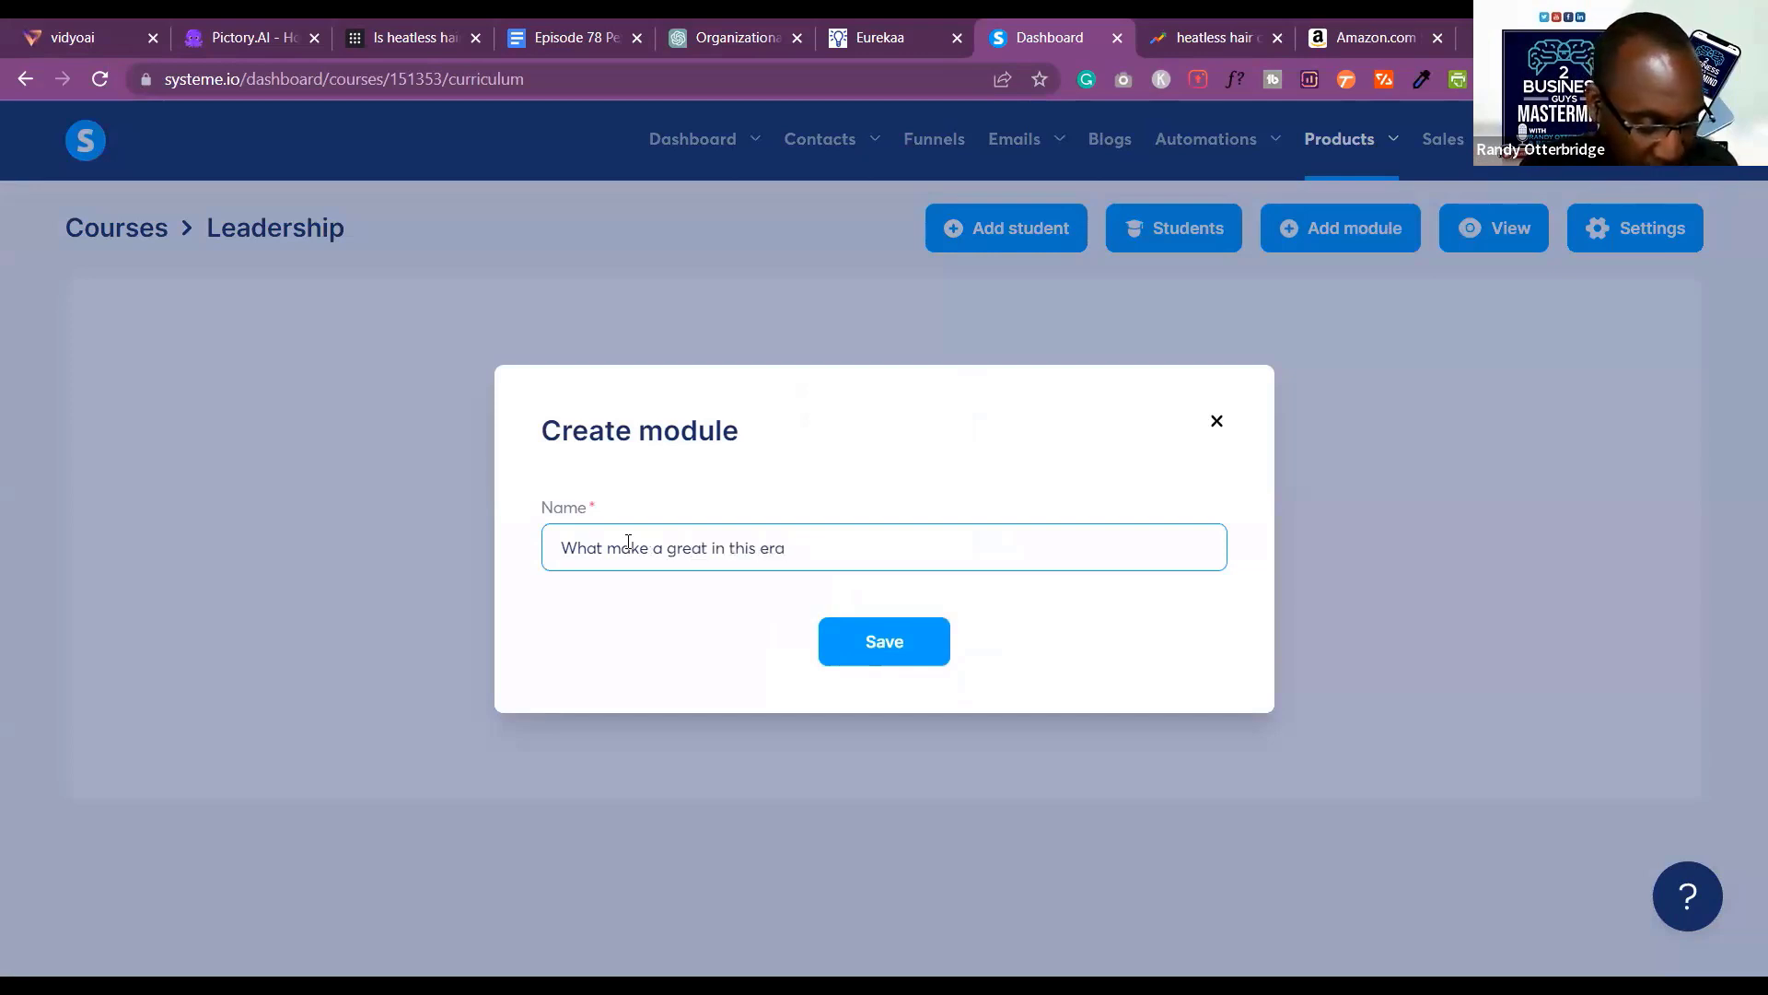
type(" of A")
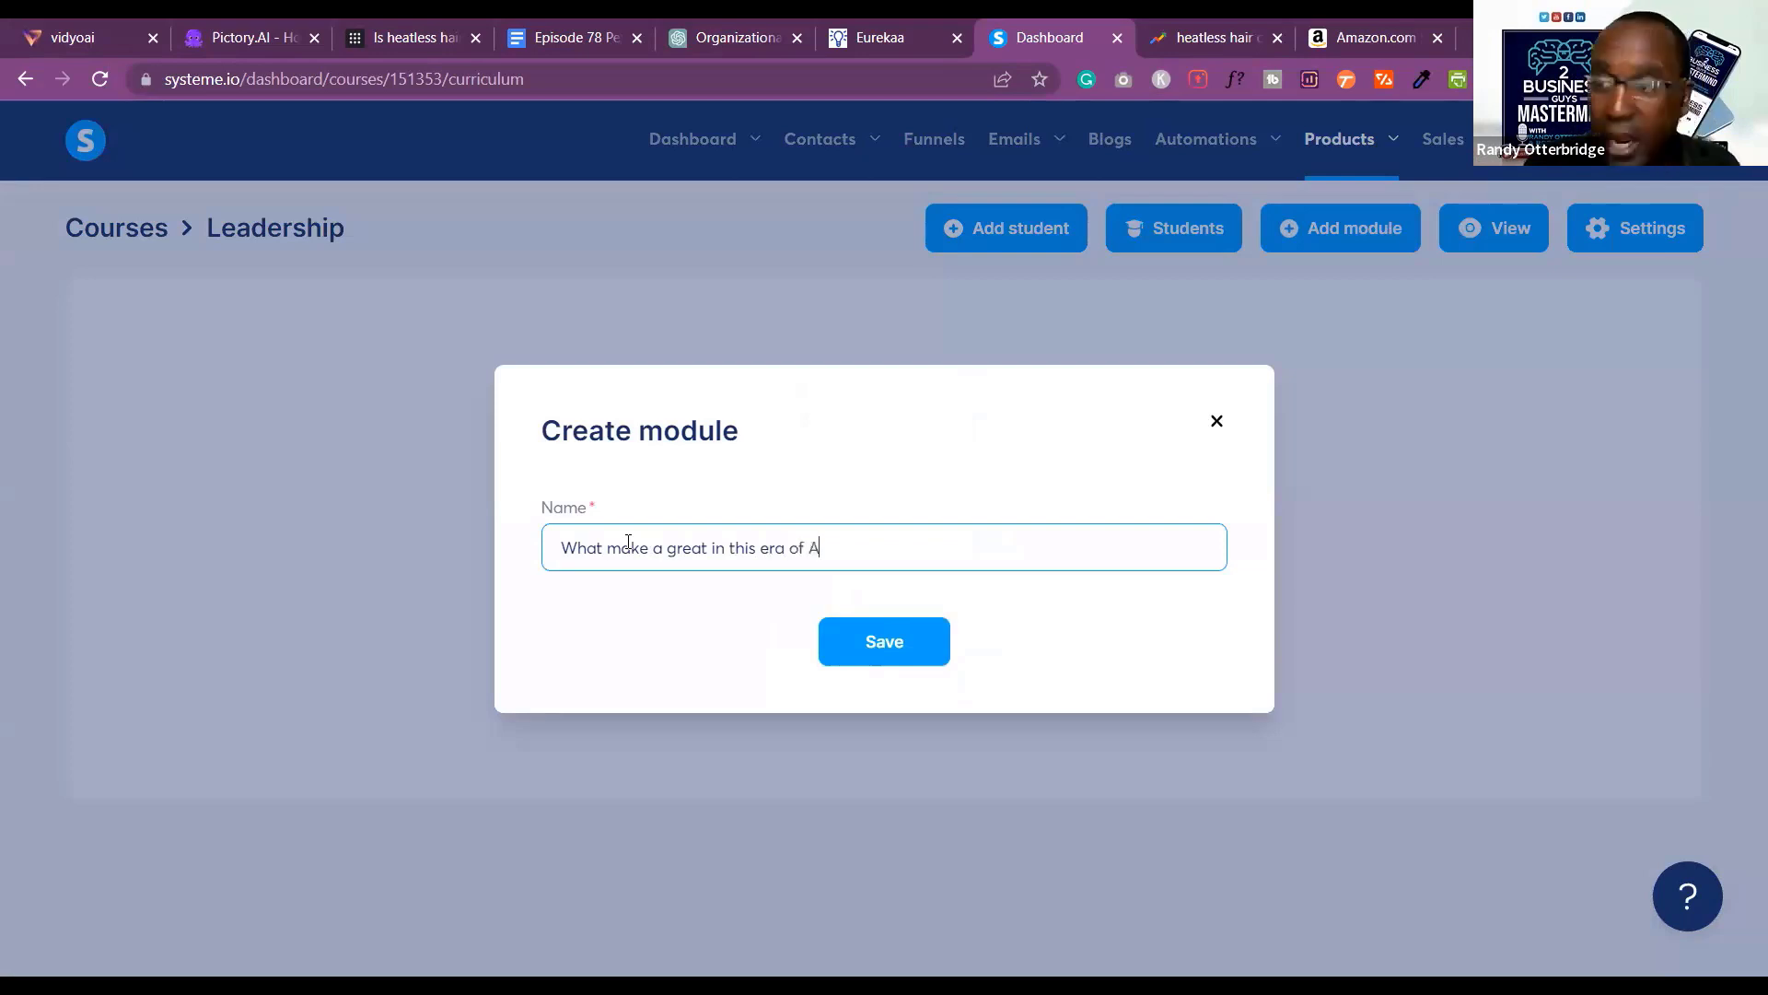
type("I")
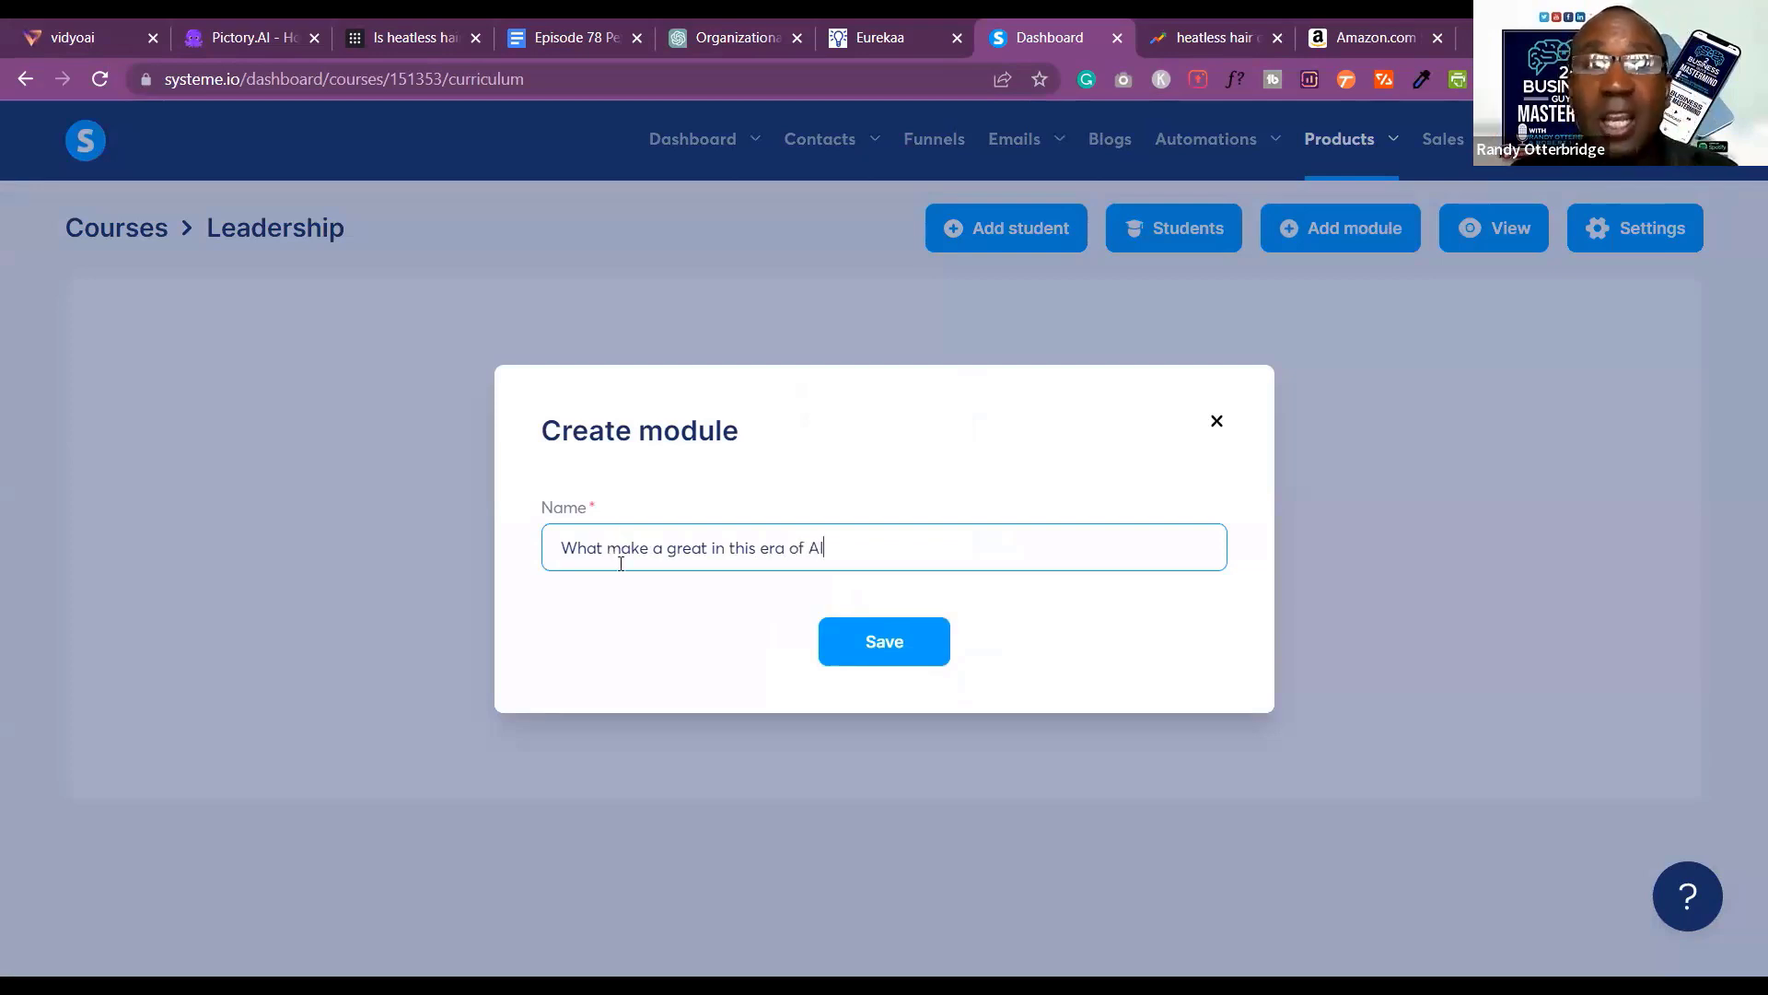
left_click(885, 649)
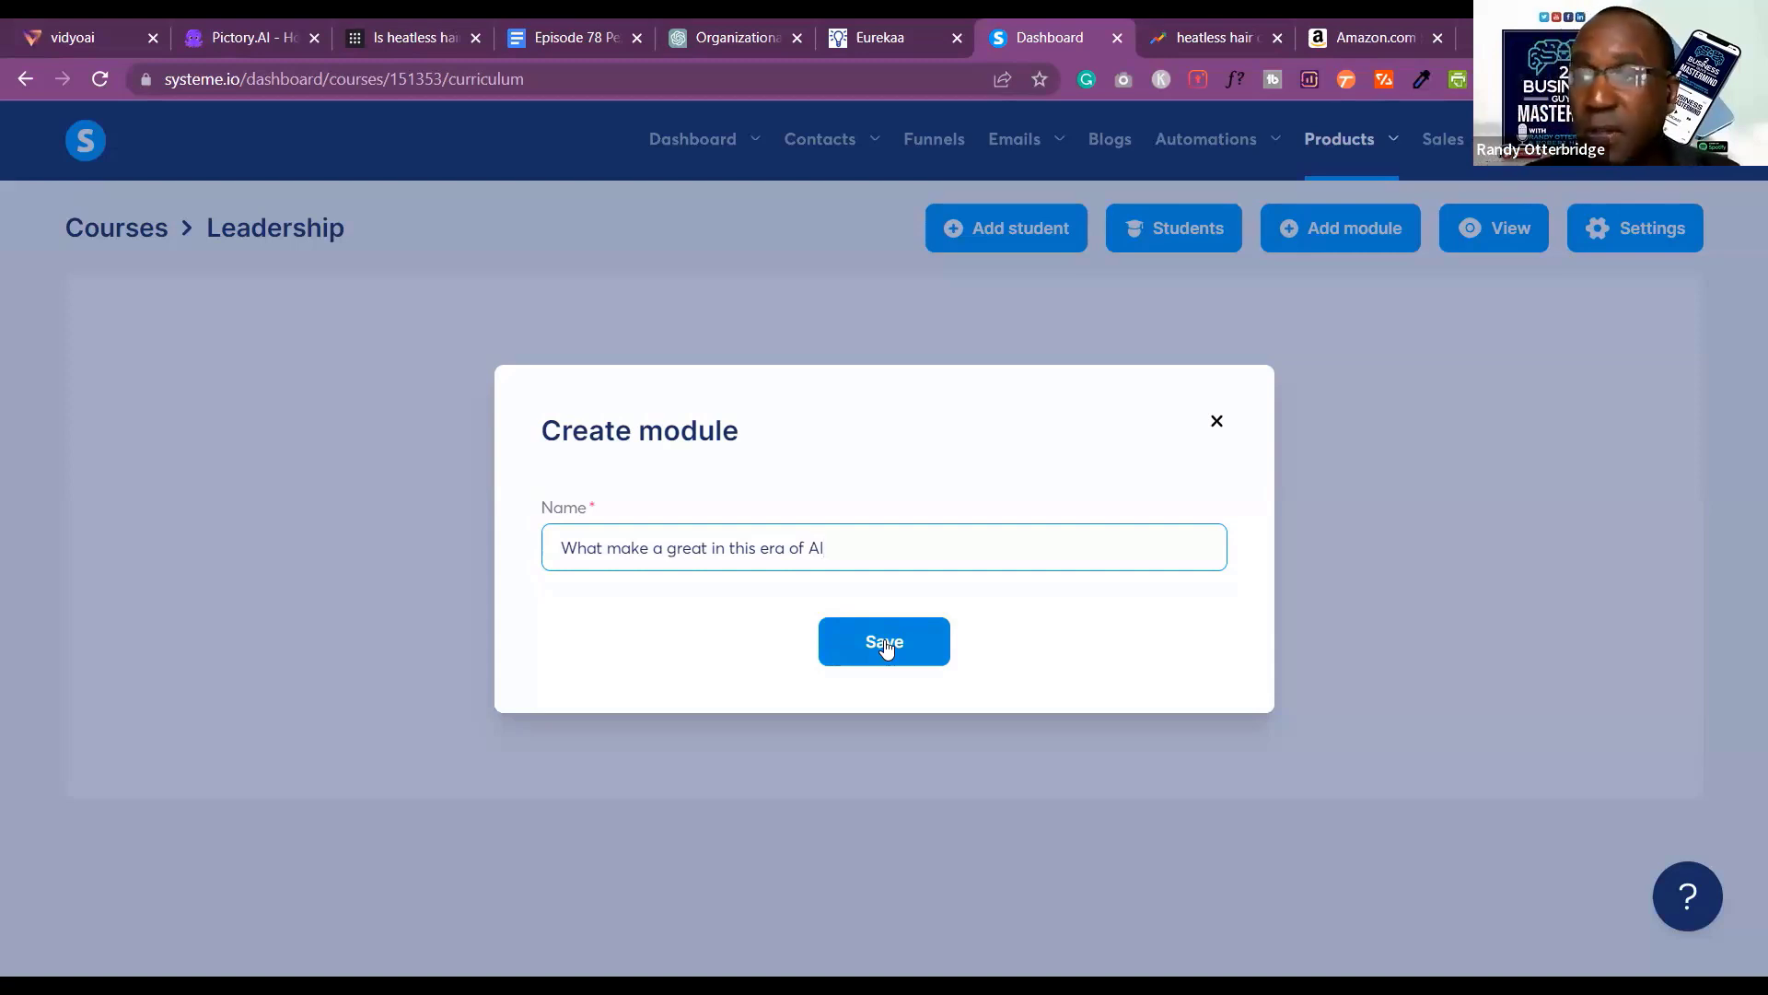
left_click(845, 622)
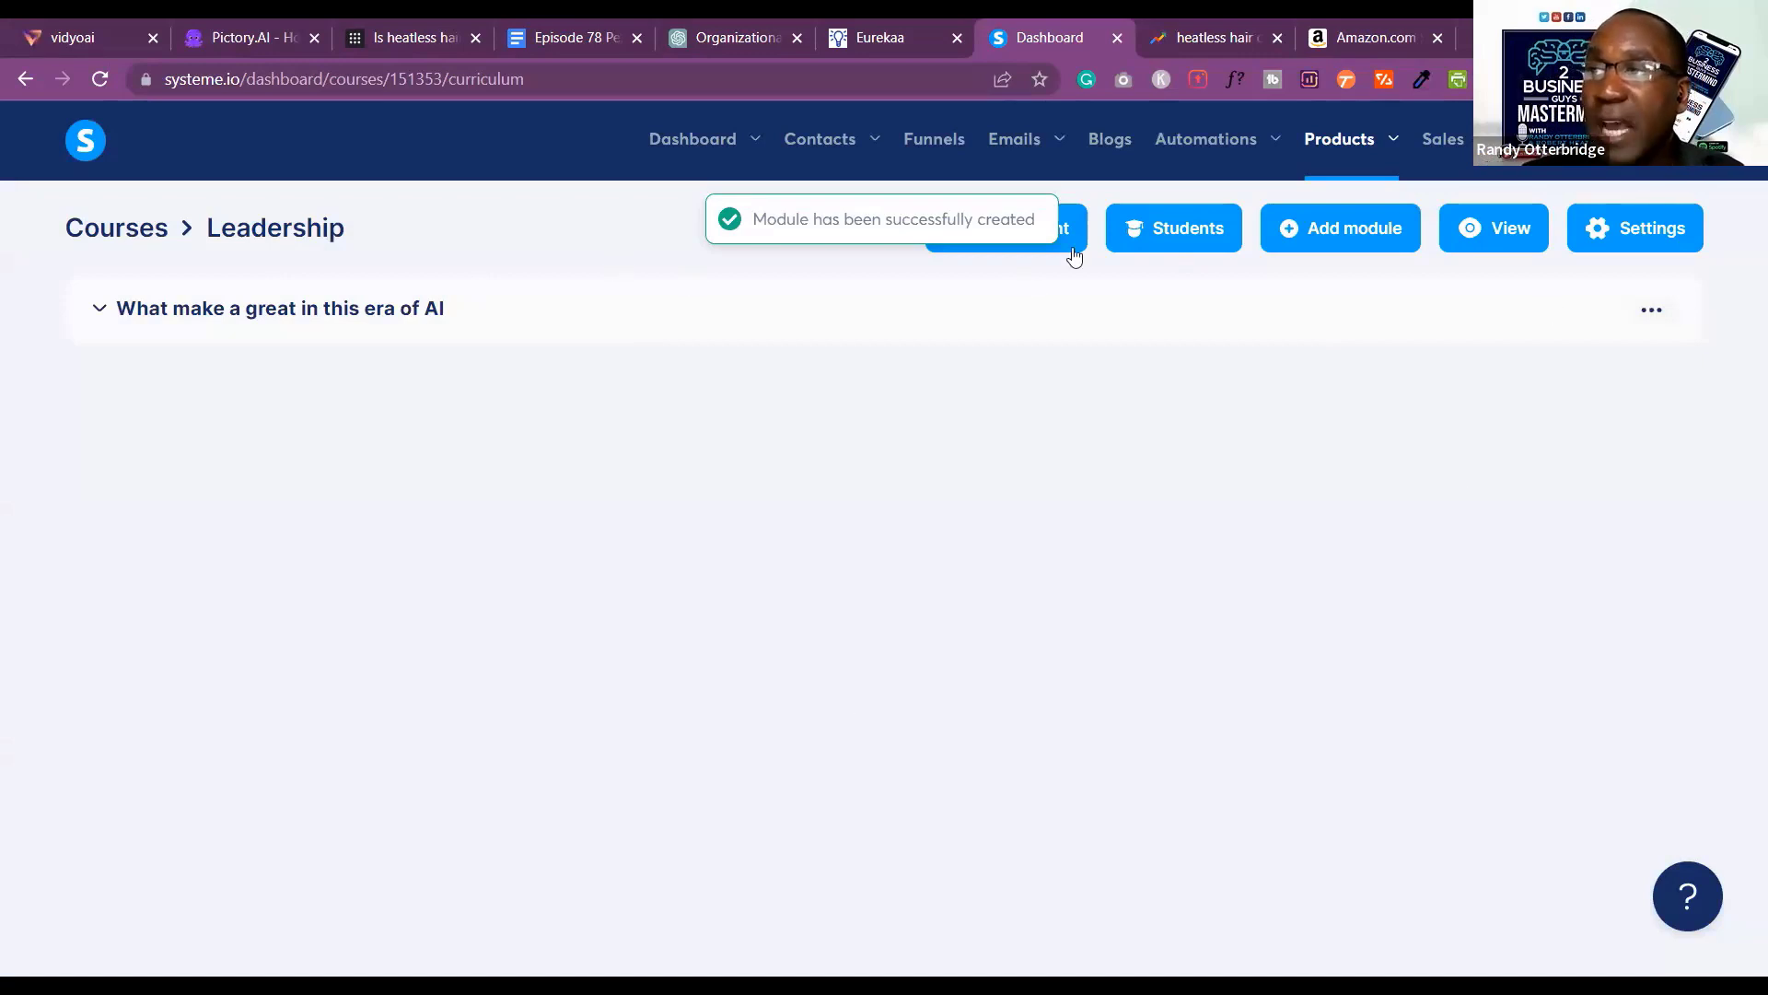
Start a new lecture in the "What make a great in this era of AI" module and name it "Ai and leadership".
left_click(214, 314)
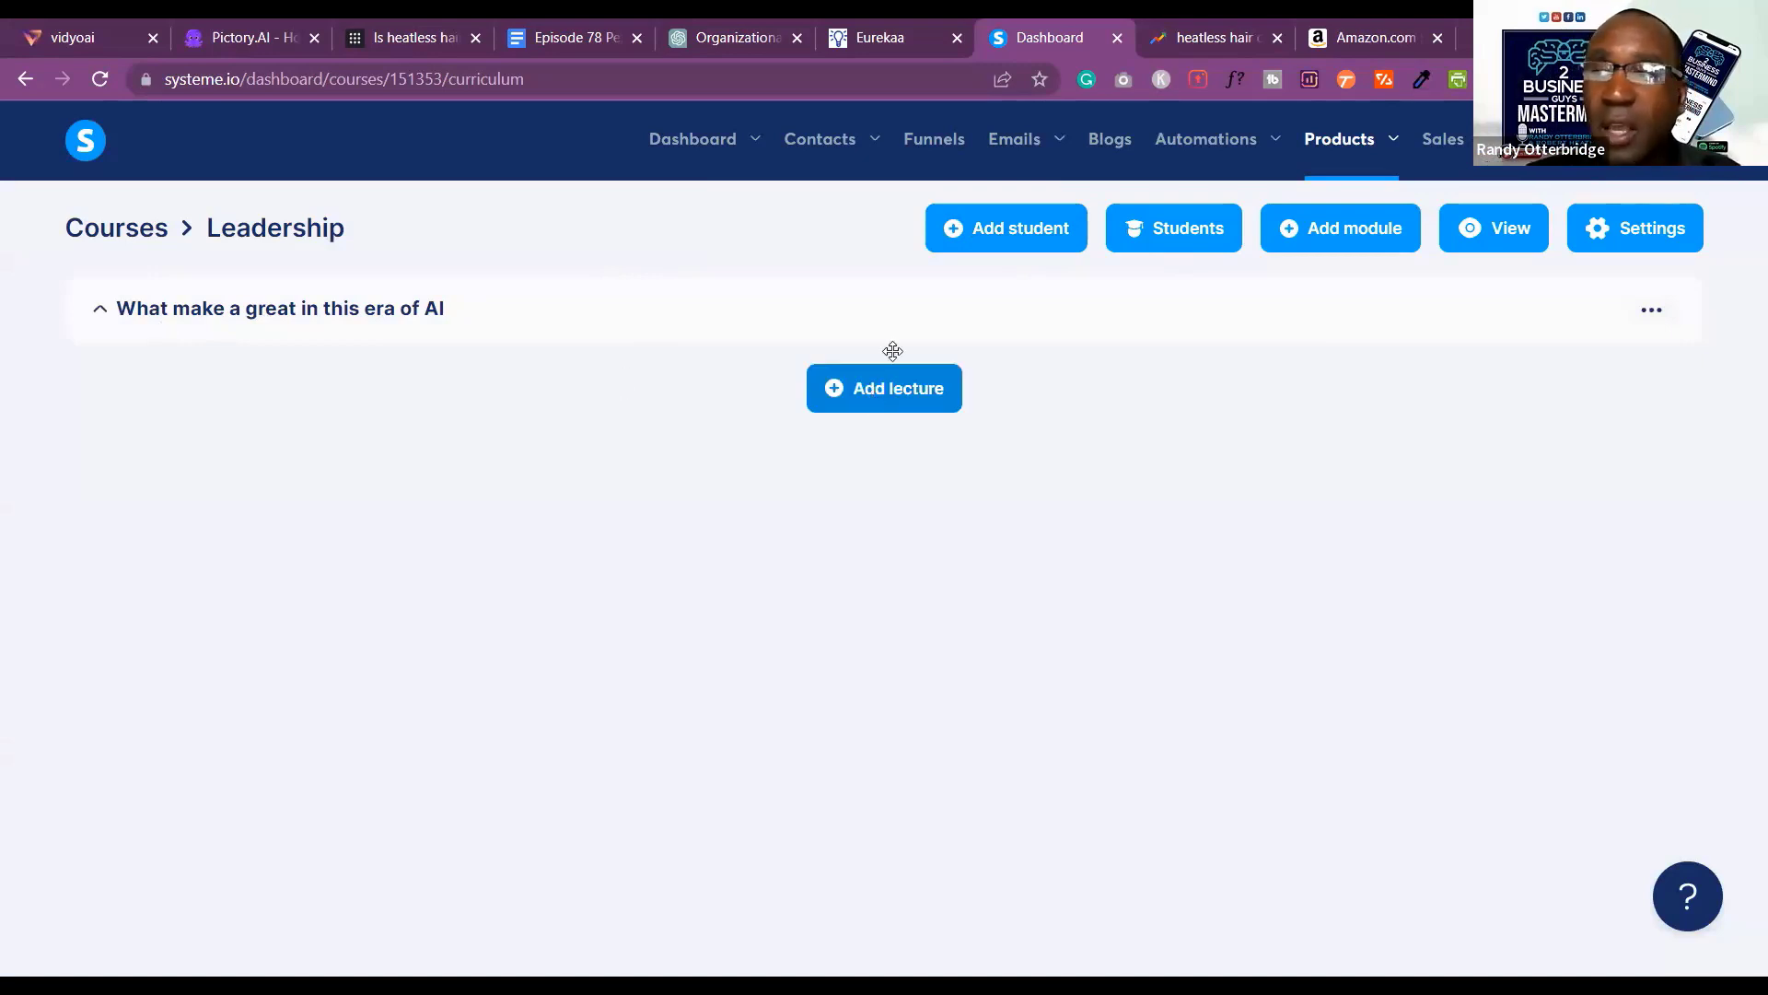
left_click(871, 399)
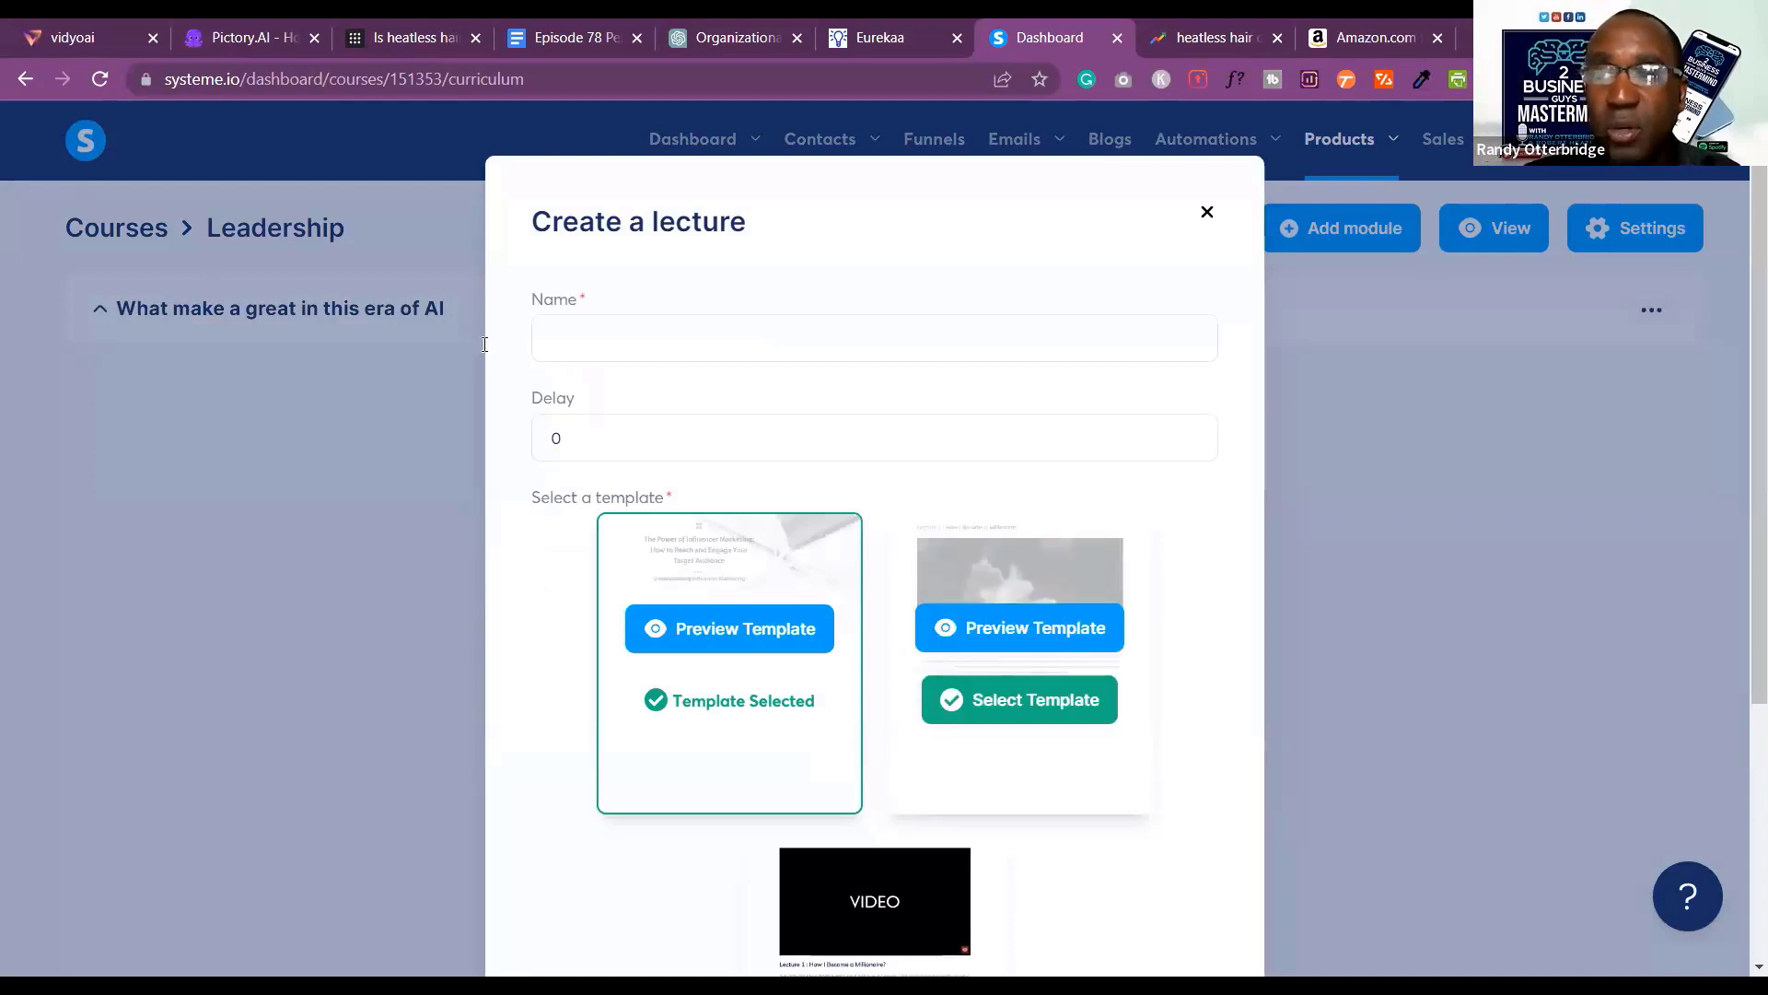
left_click(593, 347)
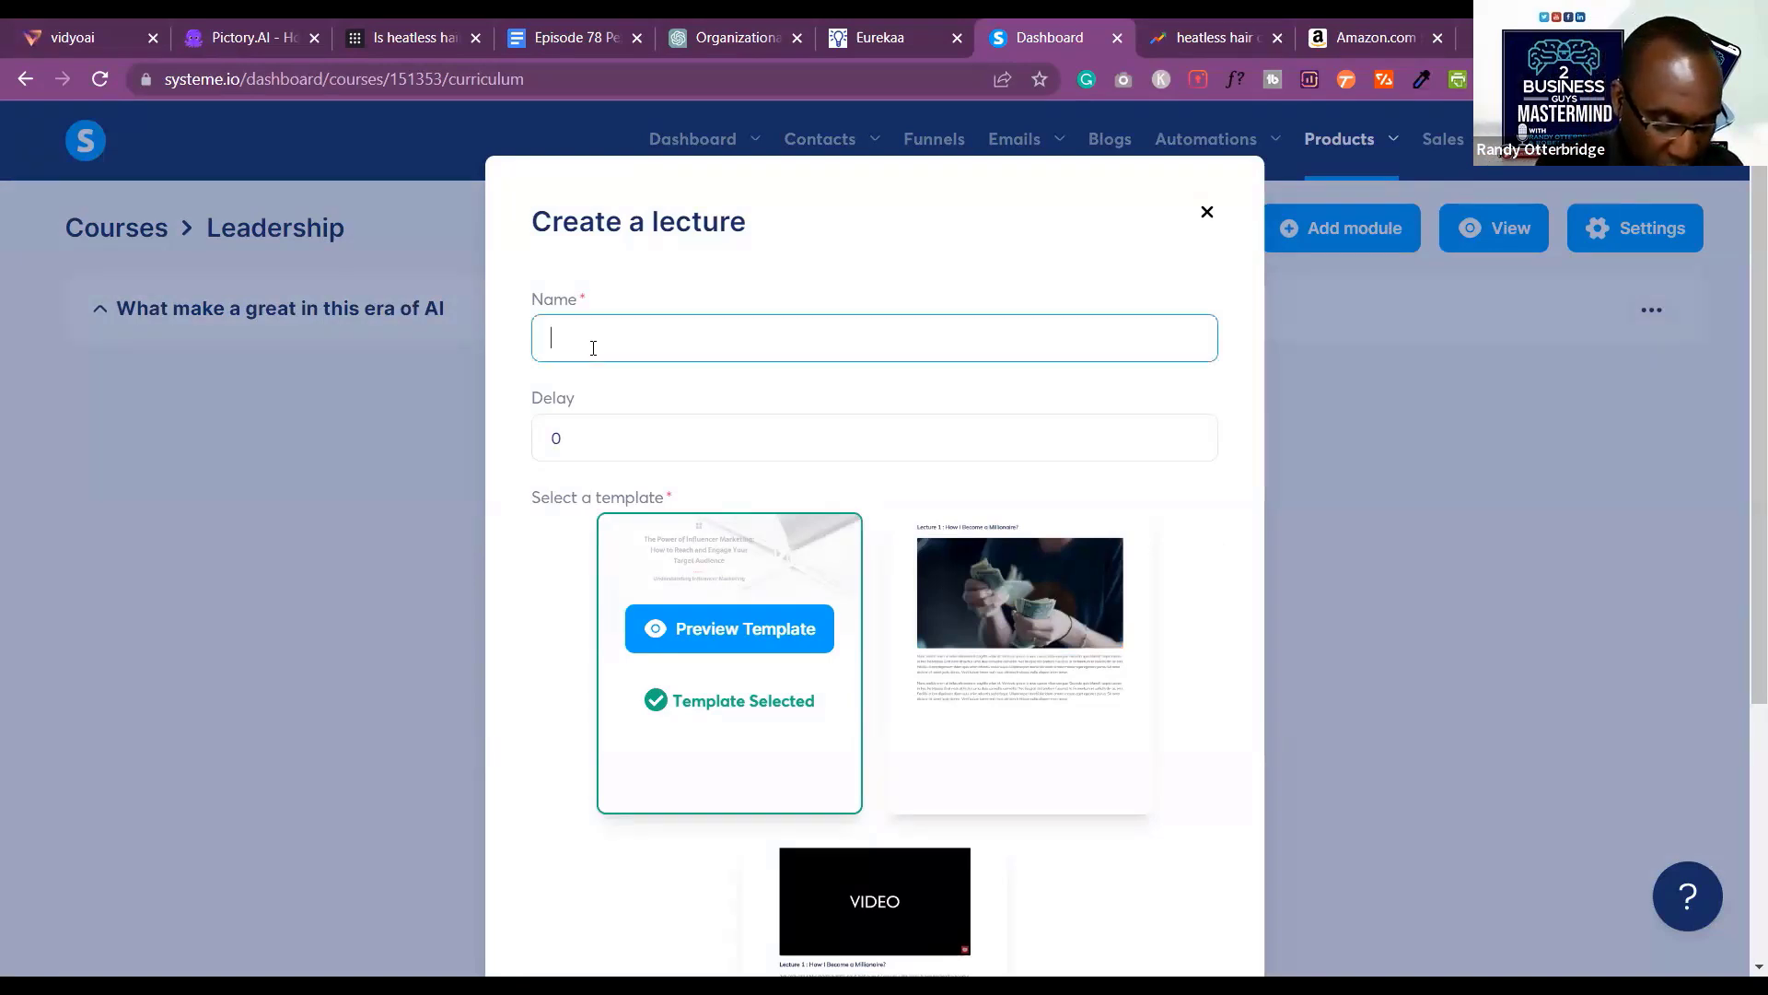
type("AI d")
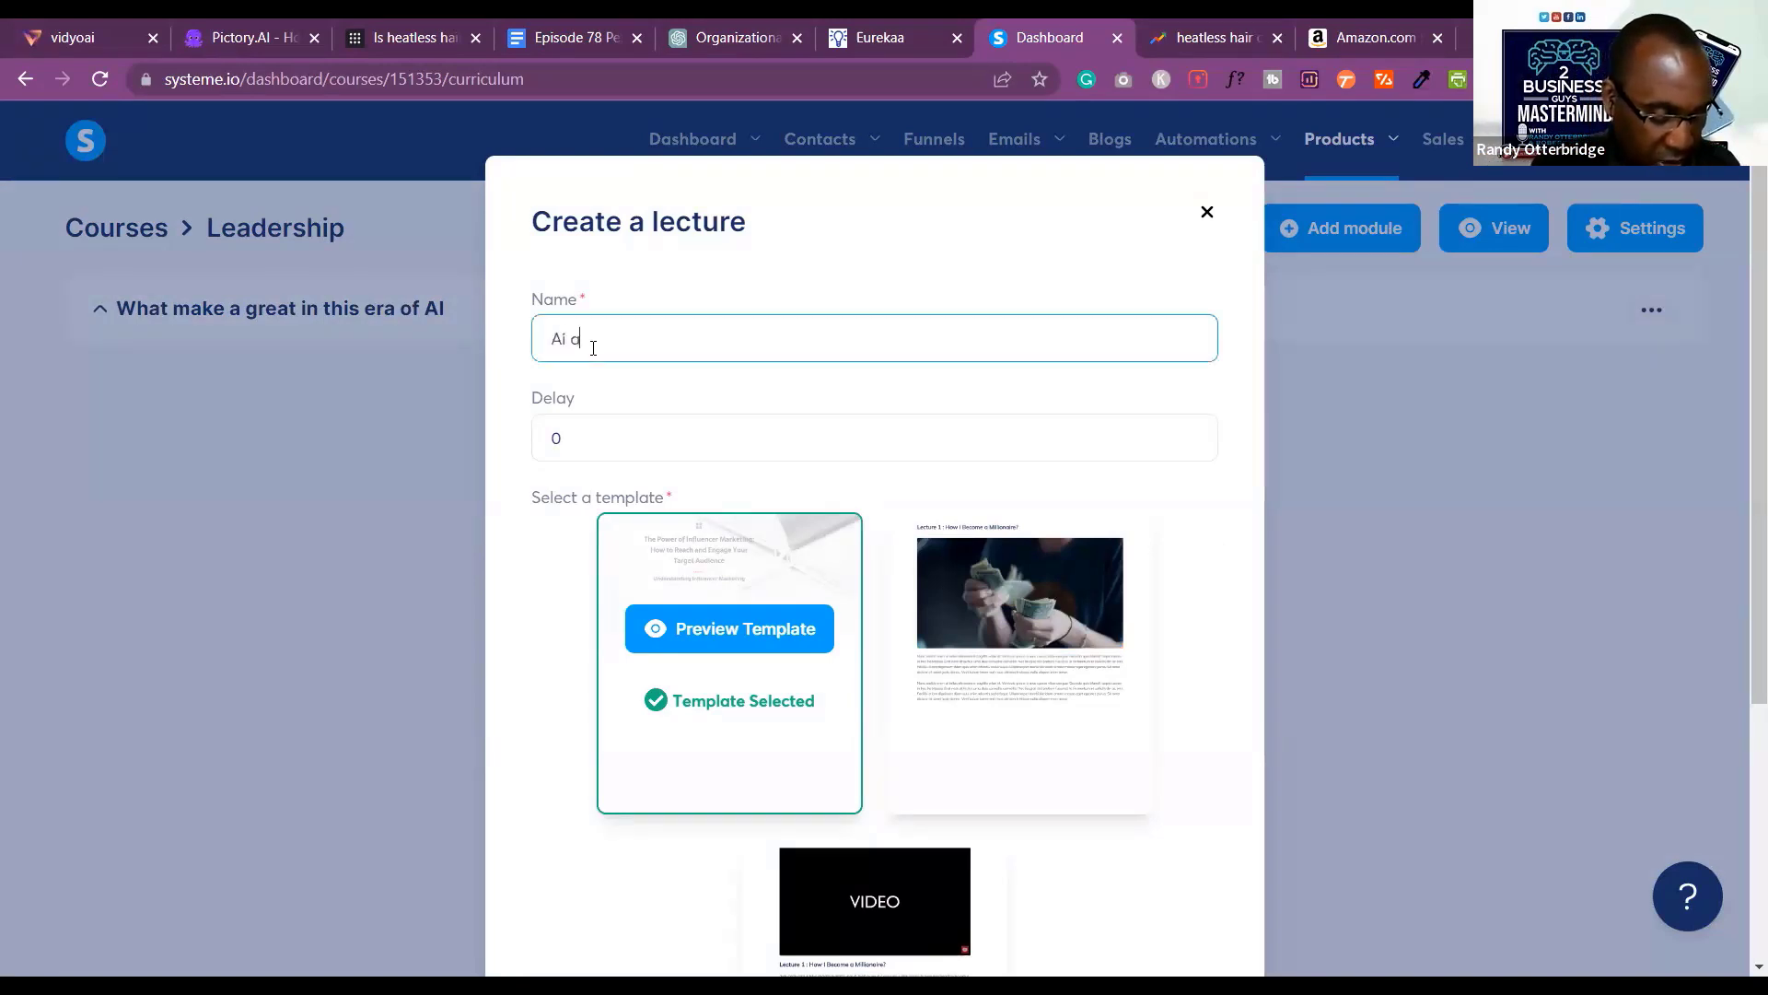
type("nd leadership")
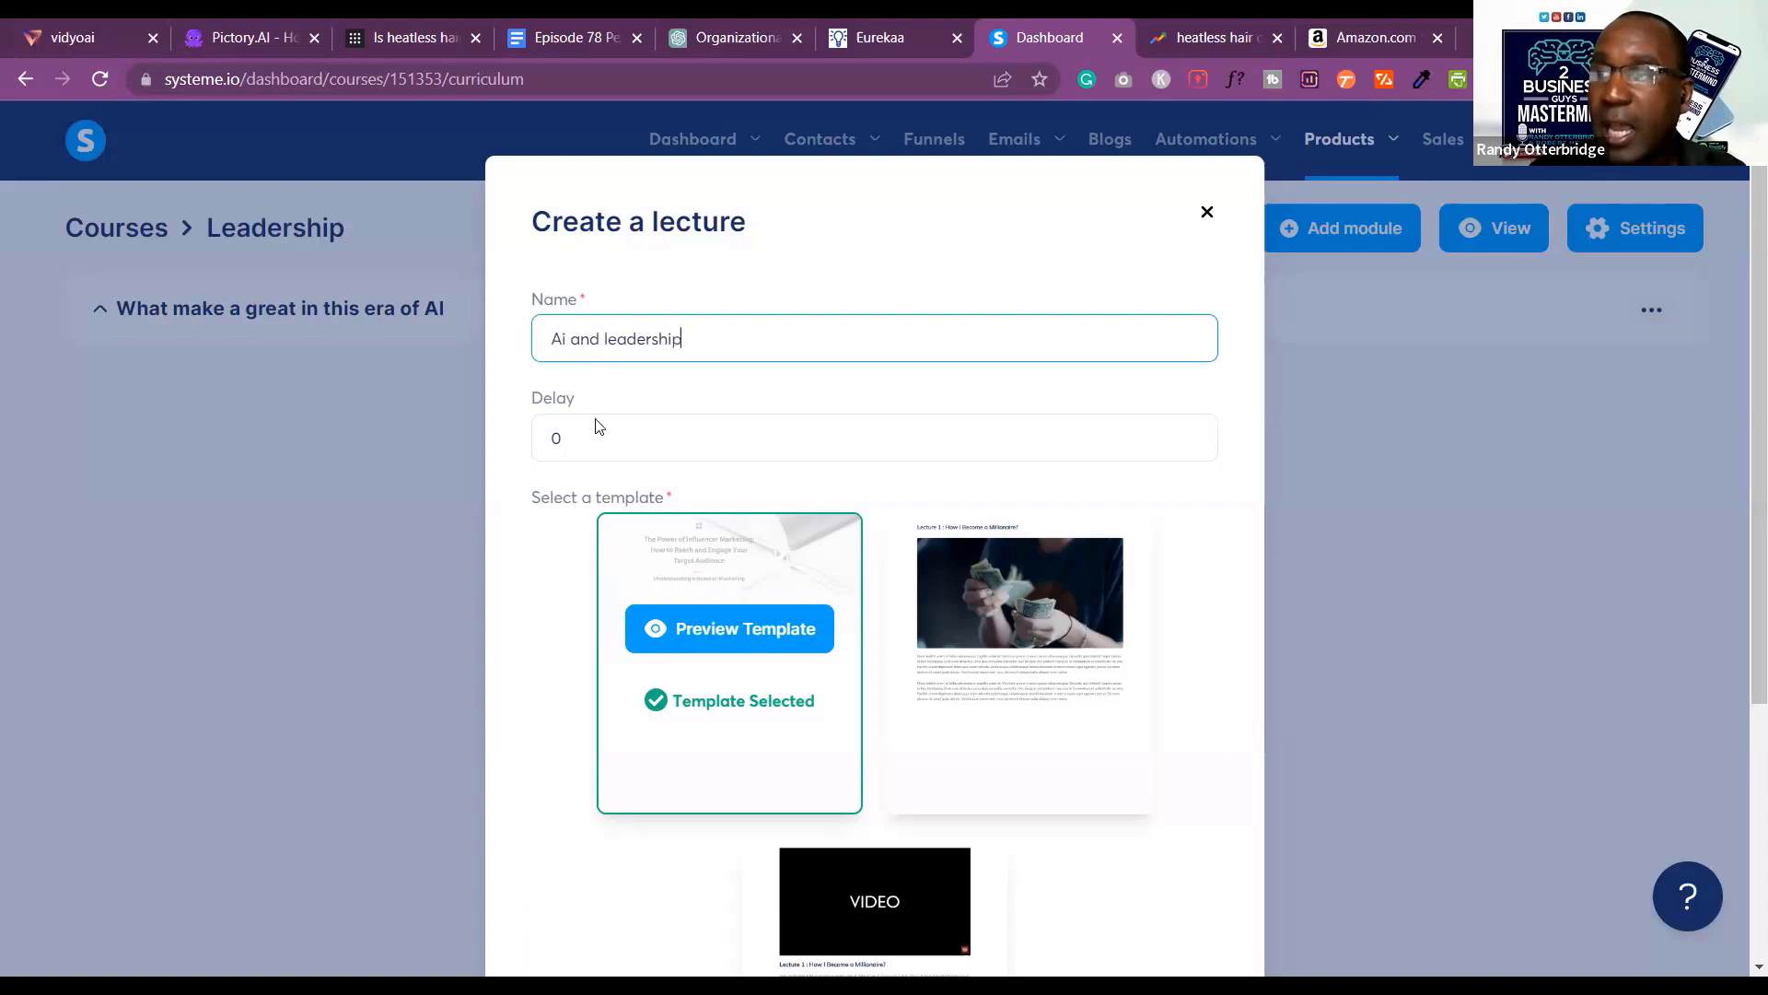
Select the video template for the lecture and save it to open its page editor.
mouse_move(913, 727)
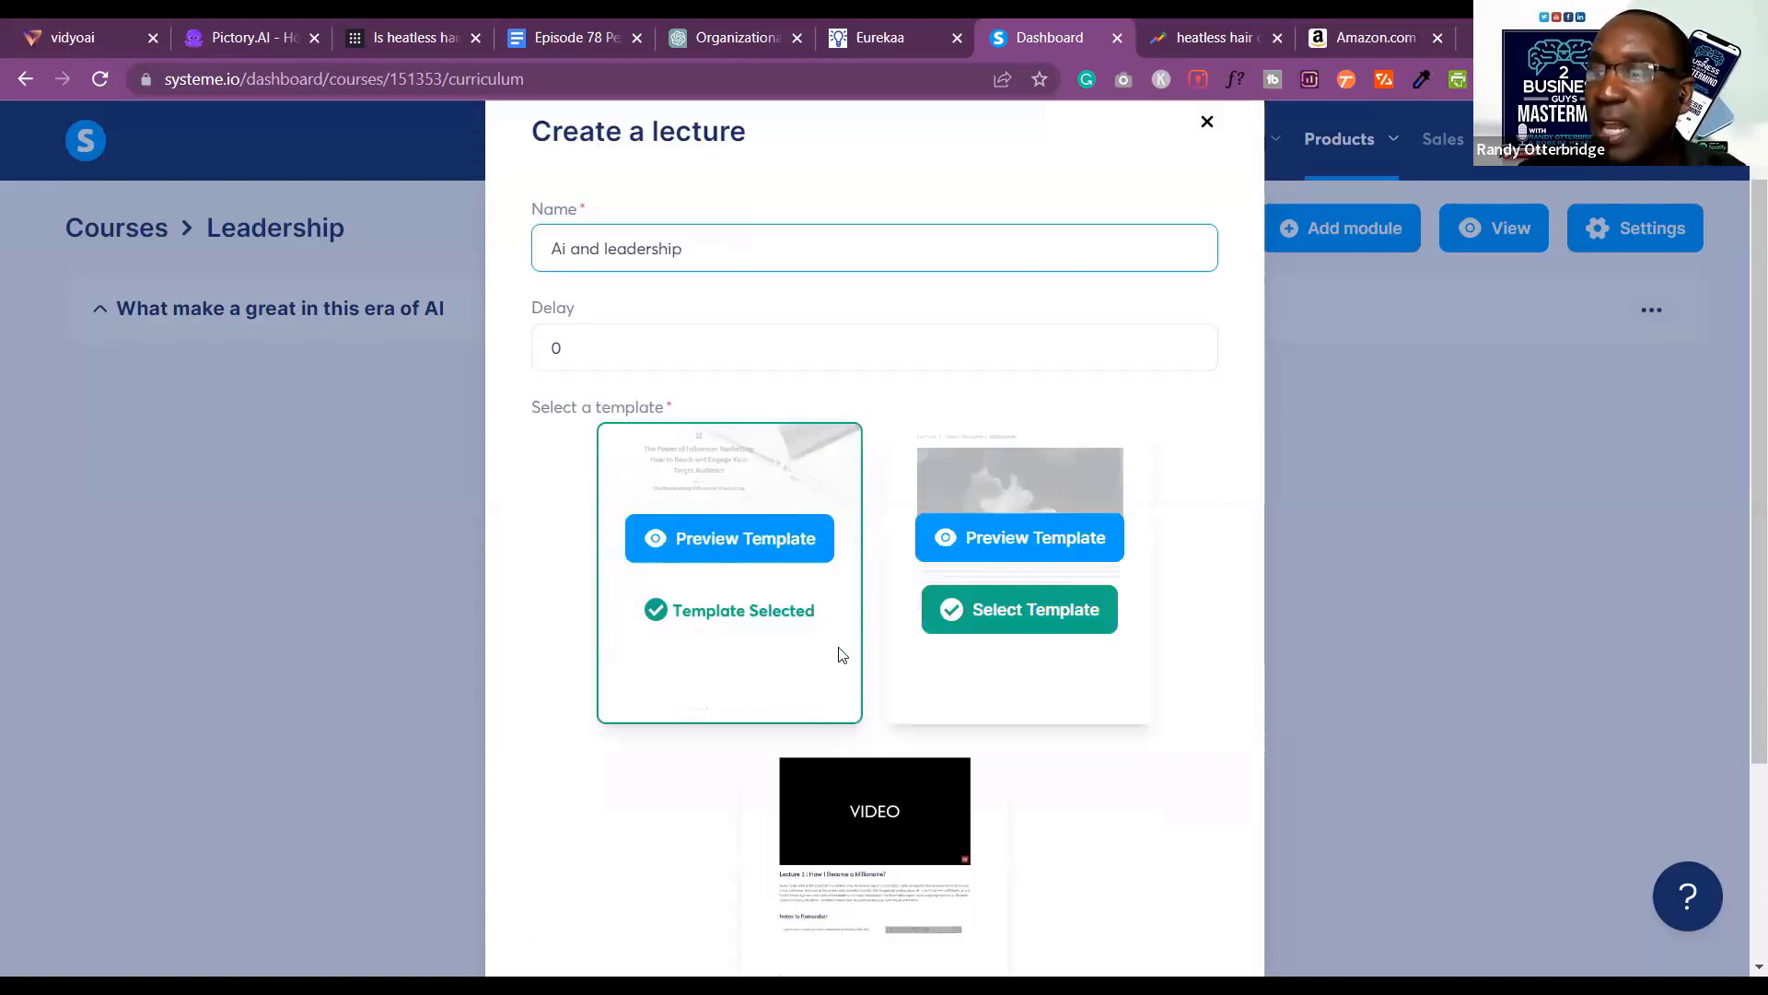
scroll(888, 891, "down", 3)
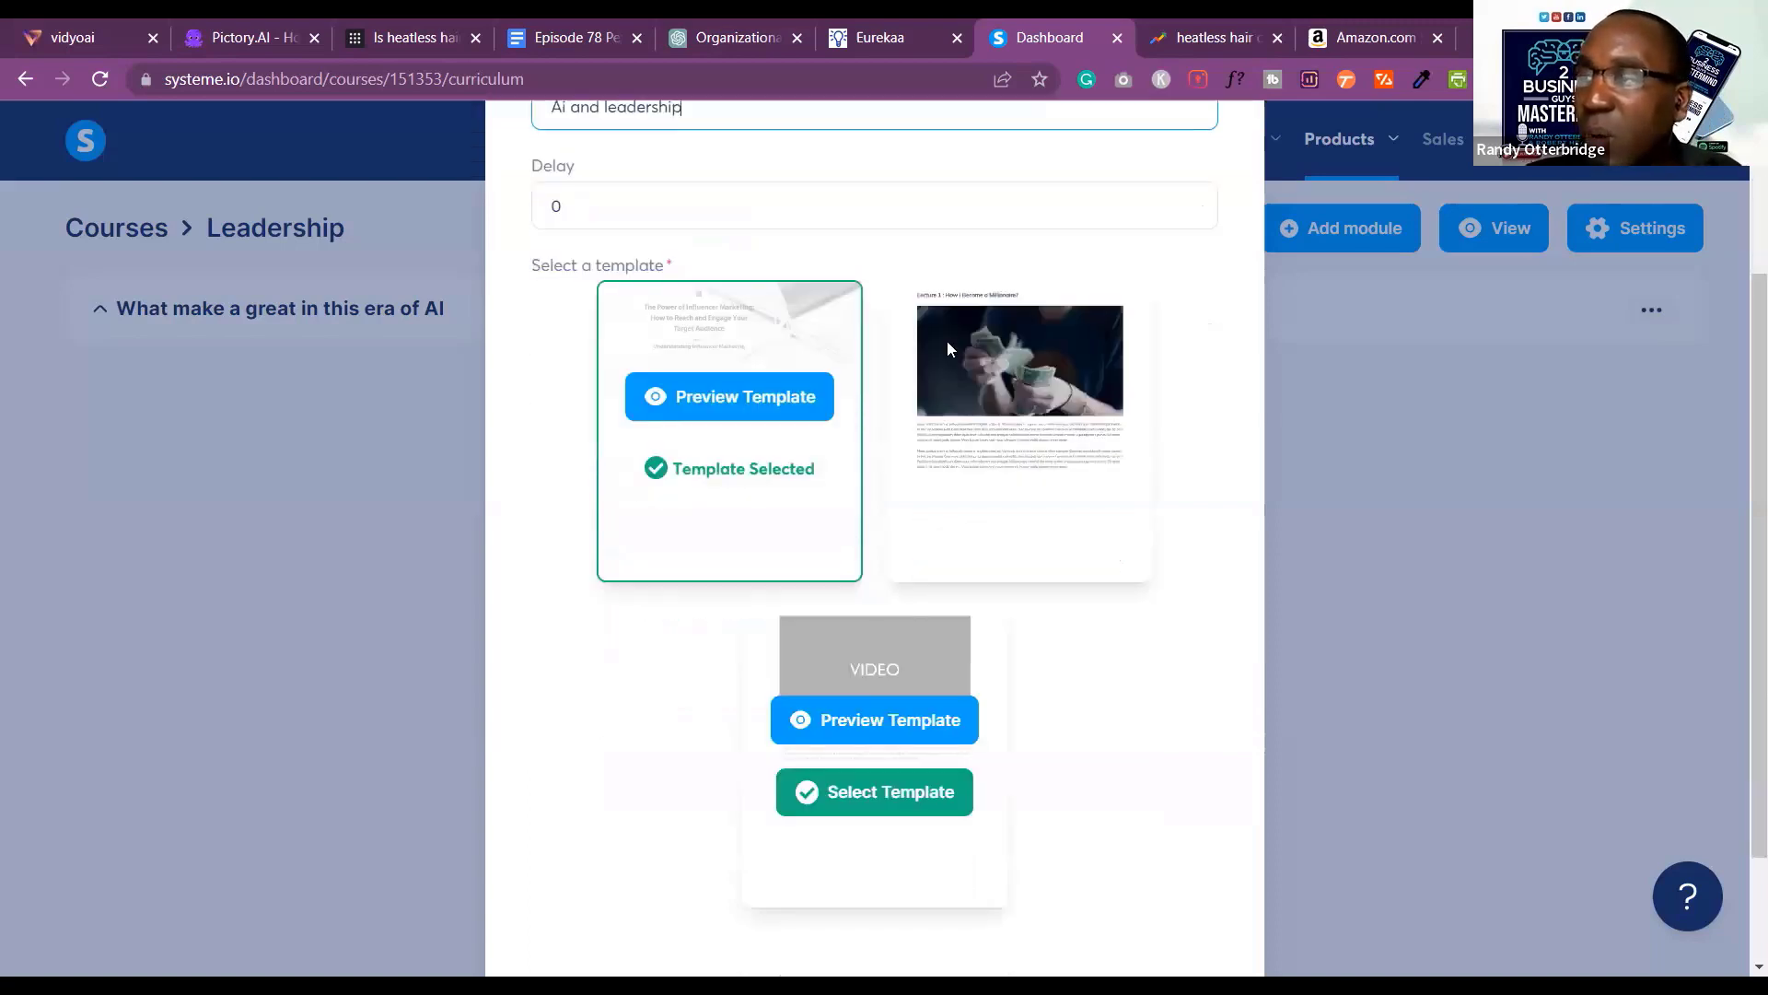
left_click(870, 789)
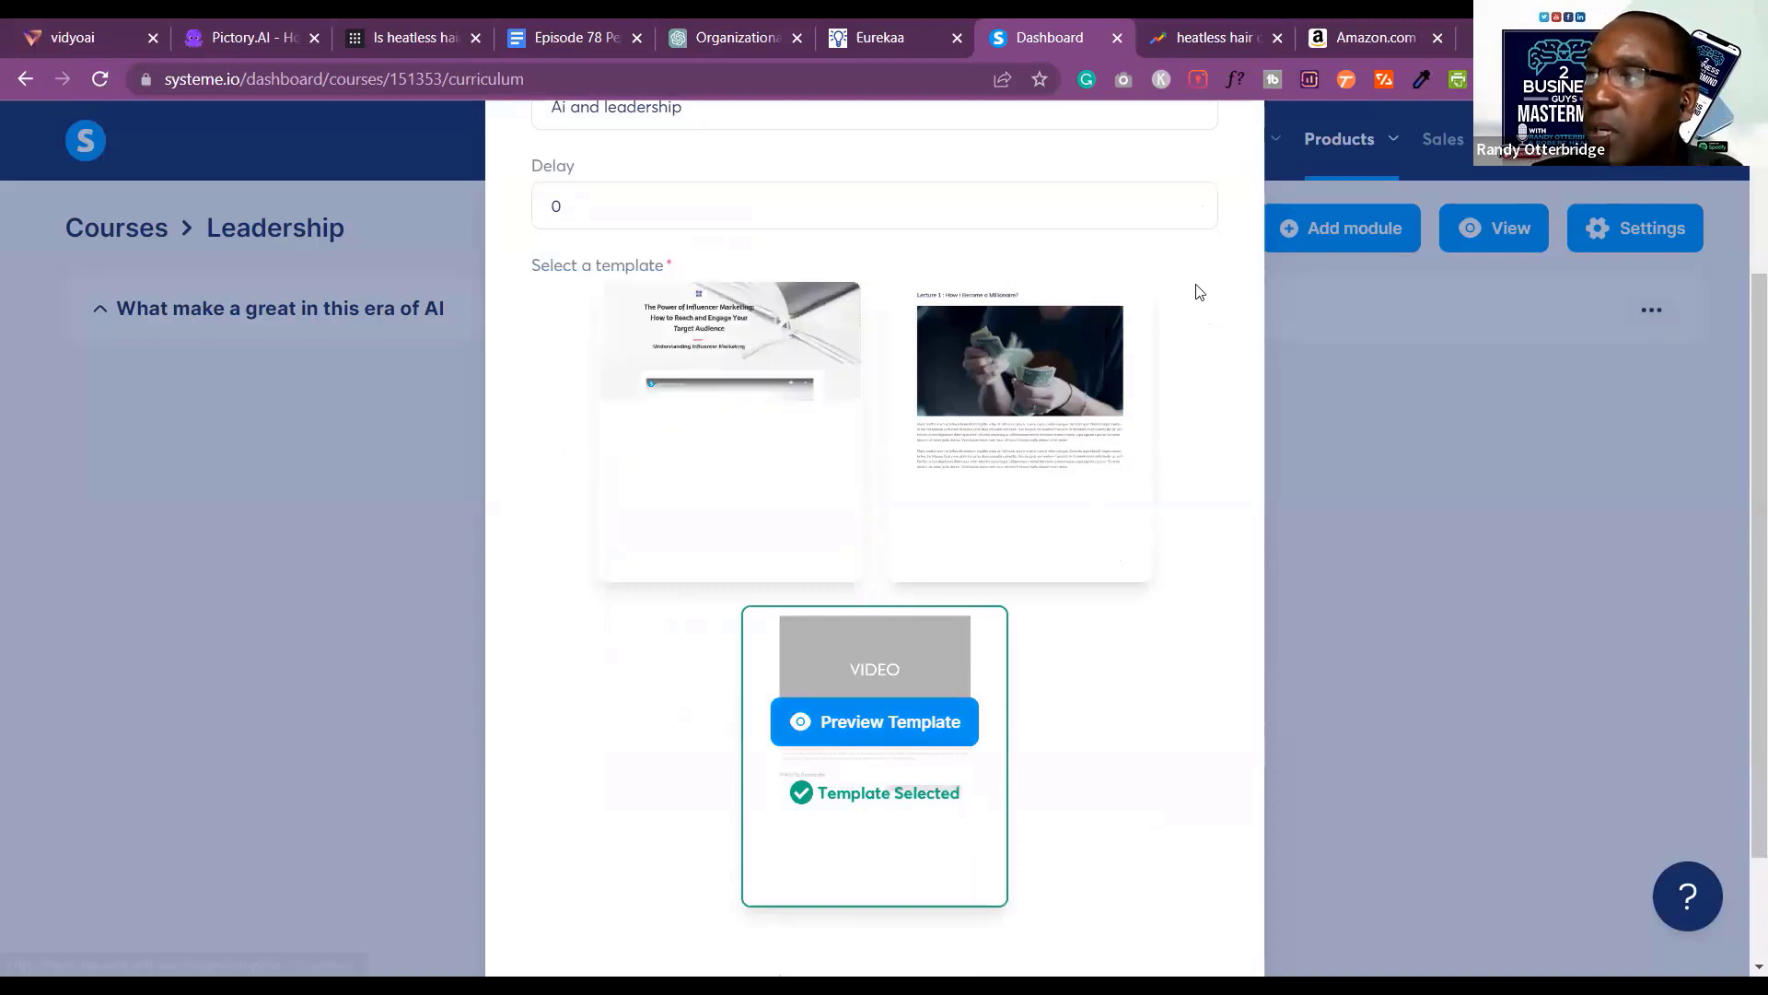
scroll(541, 451, "up", 3)
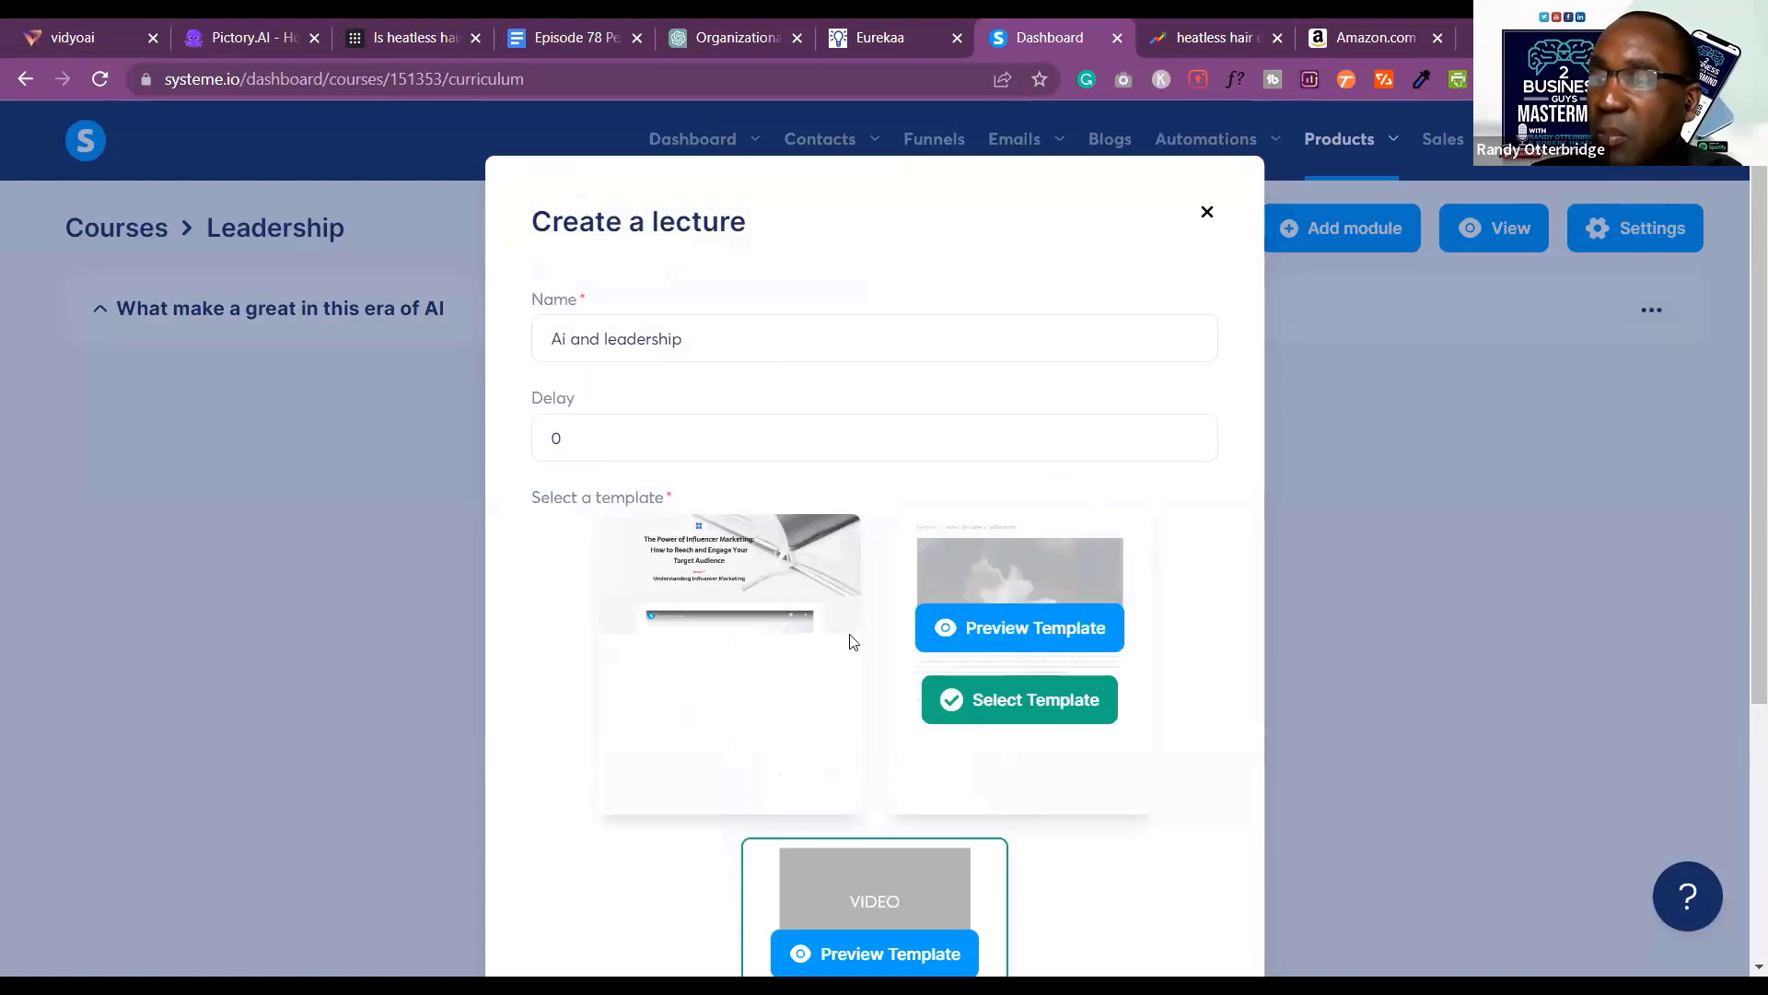
scroll(868, 895, "down", 3)
left_click(864, 884)
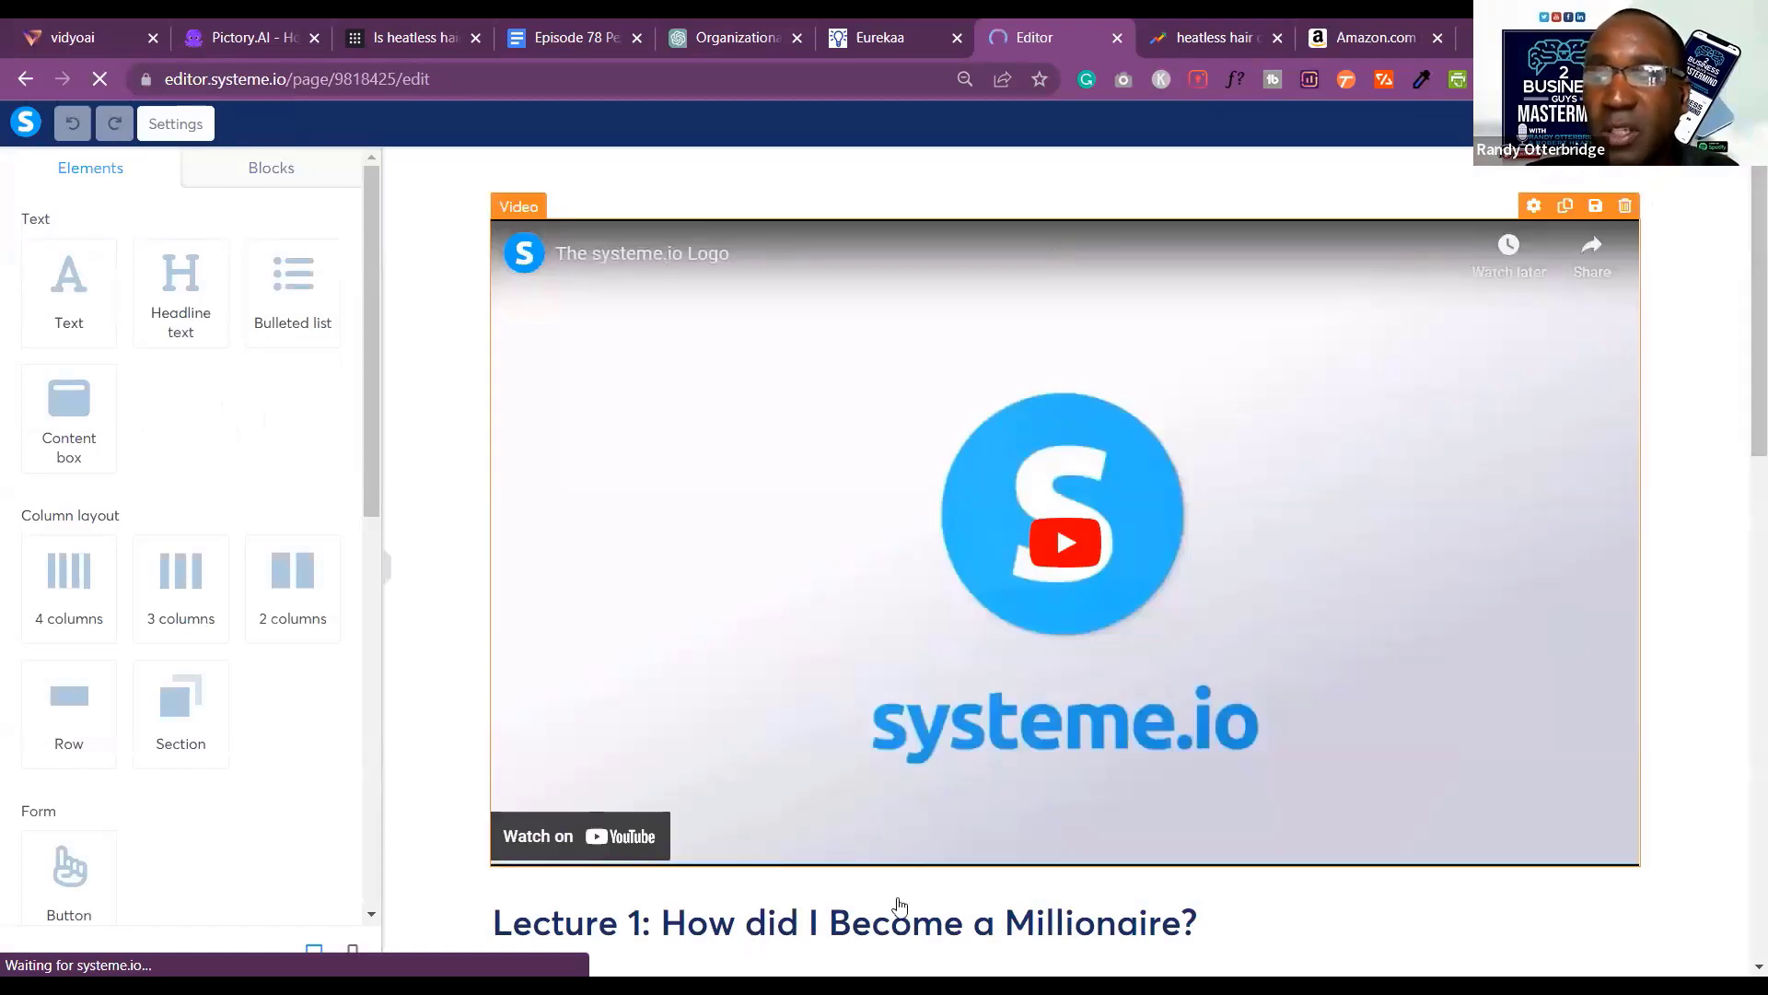
Change the heading below the video on the lecture page to "Lecture 1: AI and you".
left_click(1205, 922)
left_click(1207, 923)
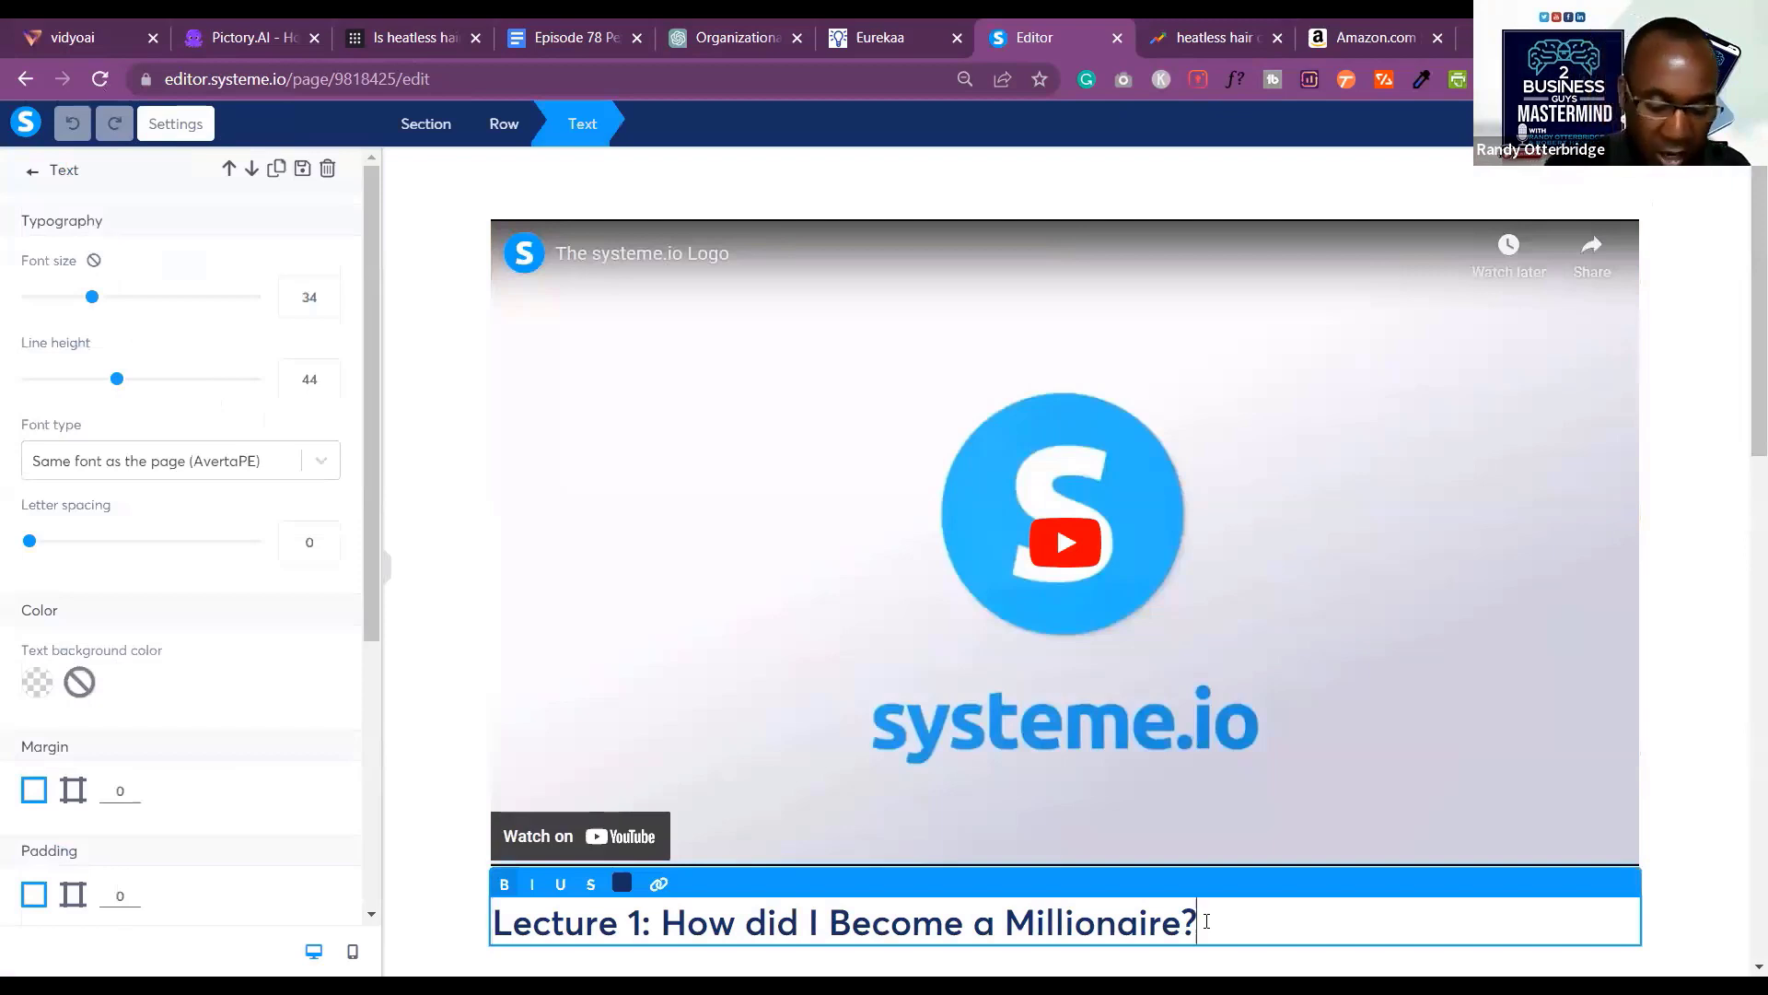
key("BackSpace")
key("BackSpace")
key("BackSpace")
key("BackSpace")
key("BackSpace")
key("BackSpace")
key("BackSpace")
key("BackSpace")
key("BackSpace")
key("BackSpace")
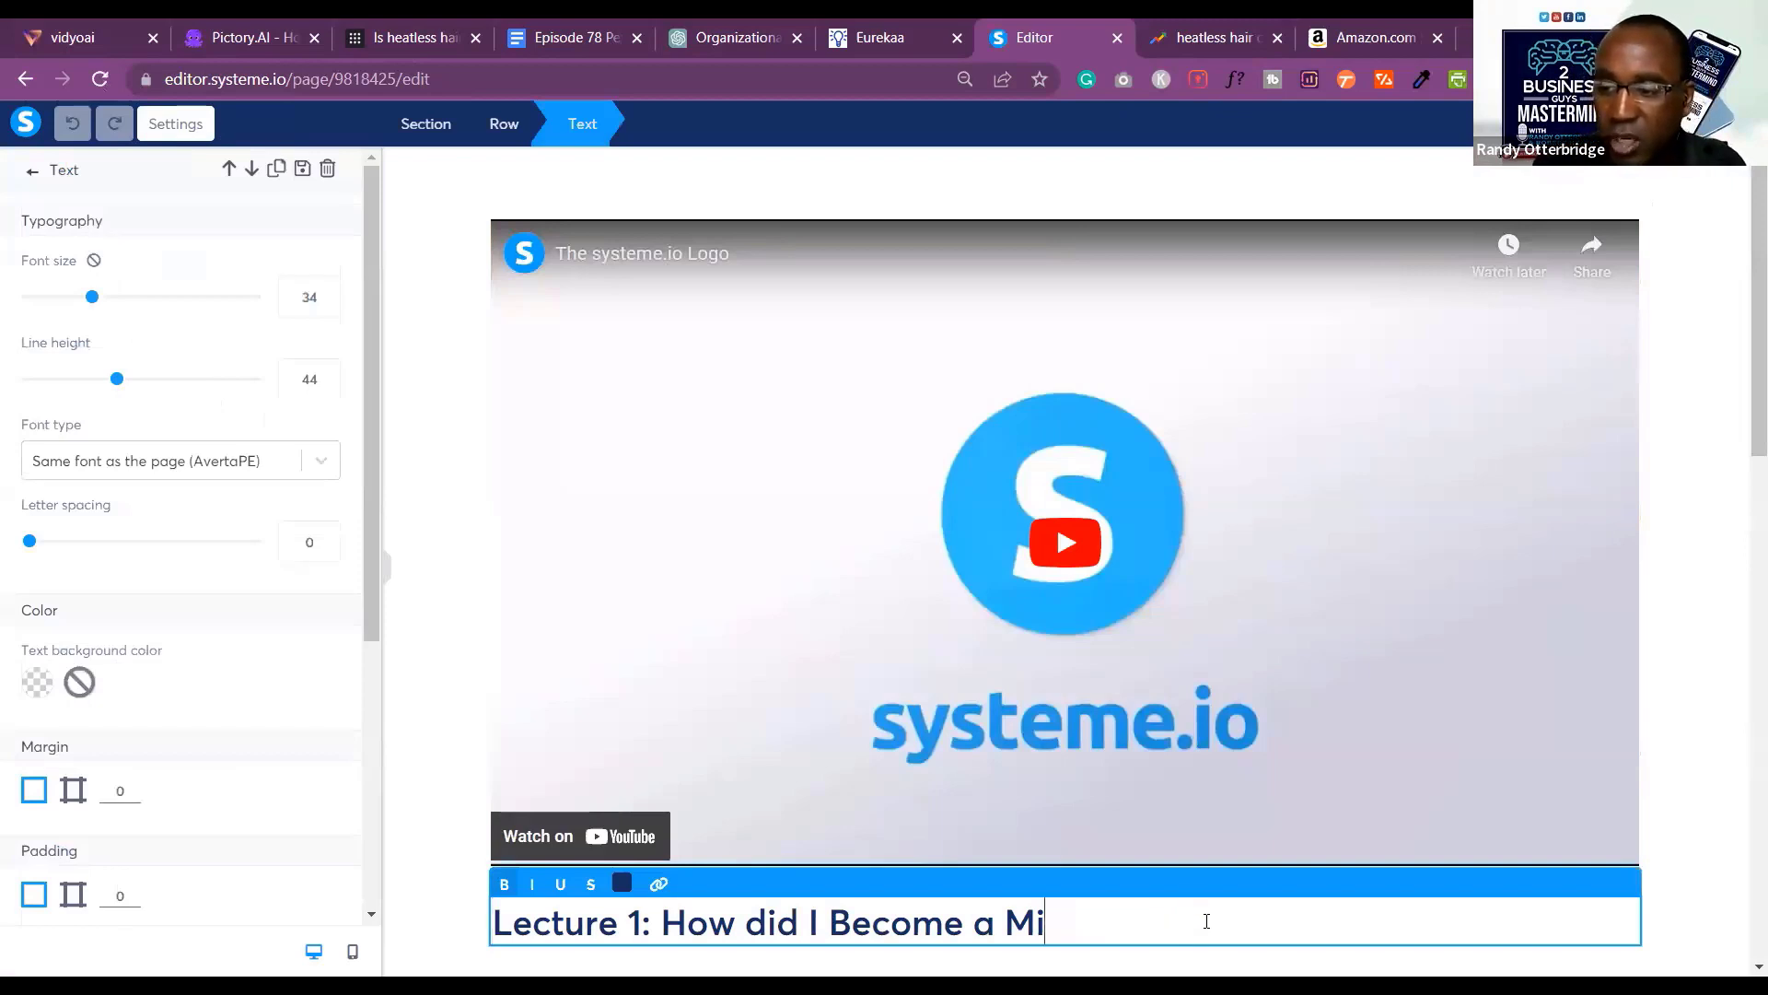
key("BackSpace")
key("BackSpace")
key("BackSpace")
key("BackSpace")
key("BackSpace")
key("BackSpace")
key("BackSpace")
key("BackSpace")
key("BackSpace")
key("BackSpace")
key("BackSpace")
key("BackSpace")
key("BackSpace")
key("BackSpace")
key("BackSpace")
key("BackSpace")
key("BackSpace")
key("BackSpace")
key("BackSpace")
key("BackSpace")
type("AI a")
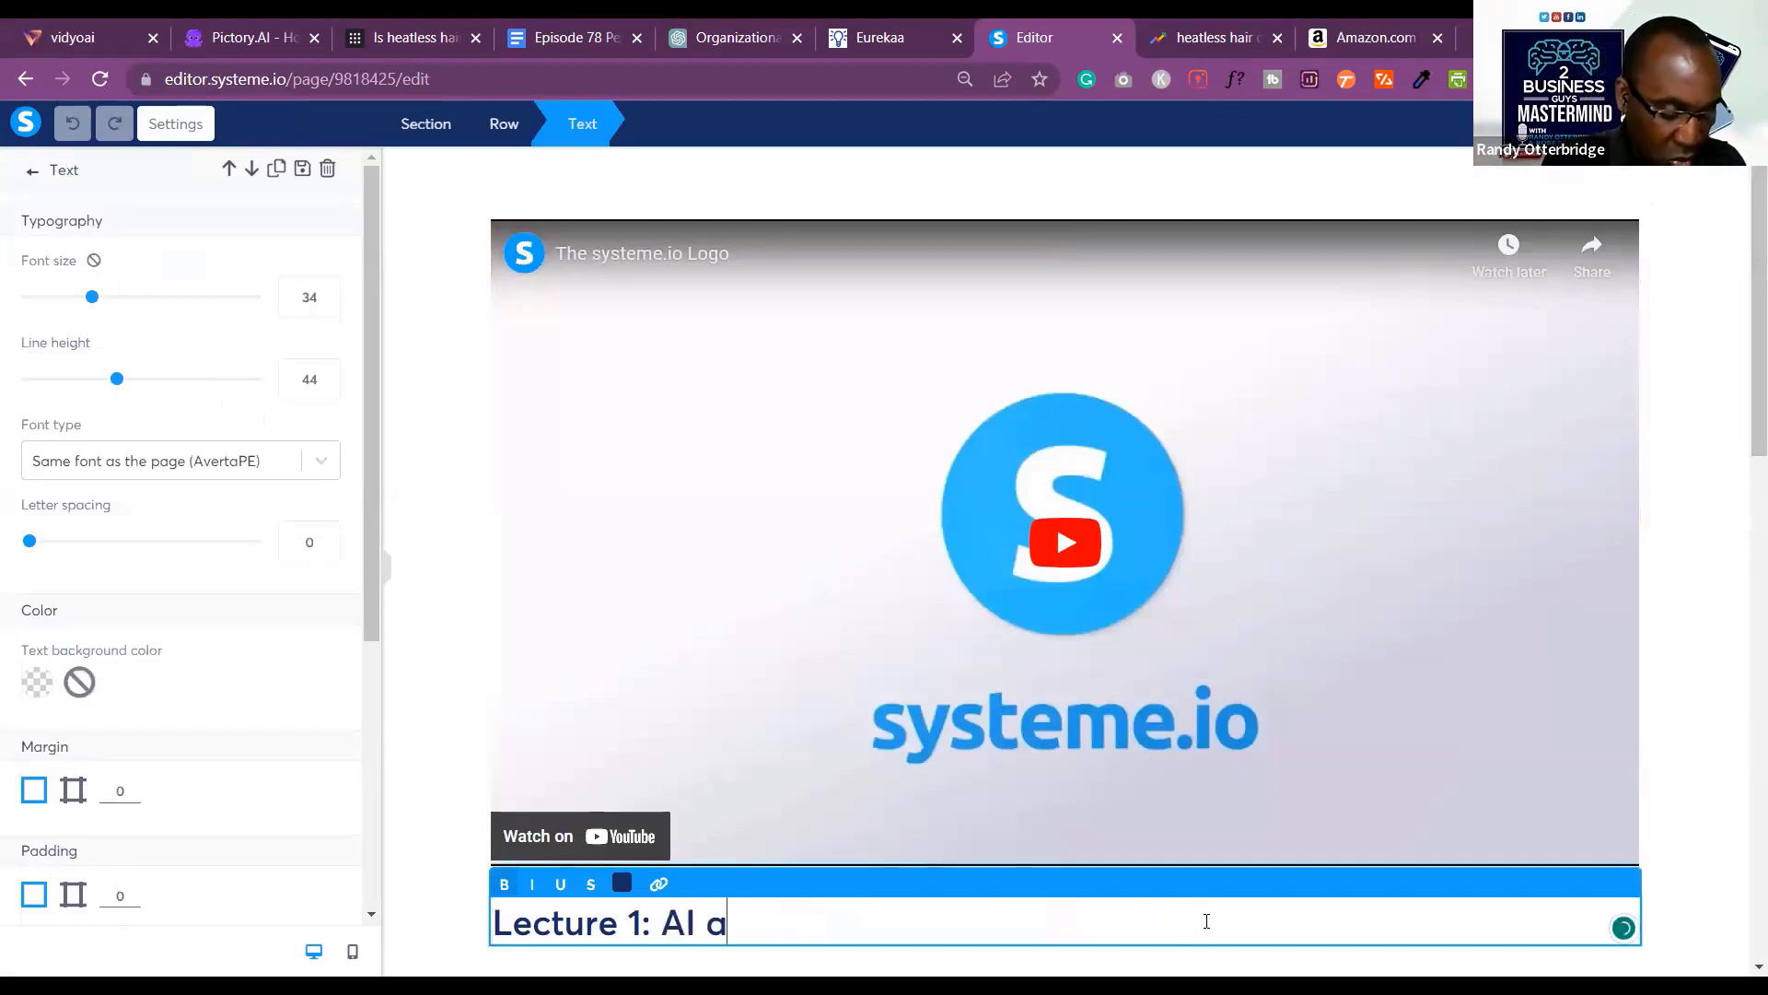
type("nd you")
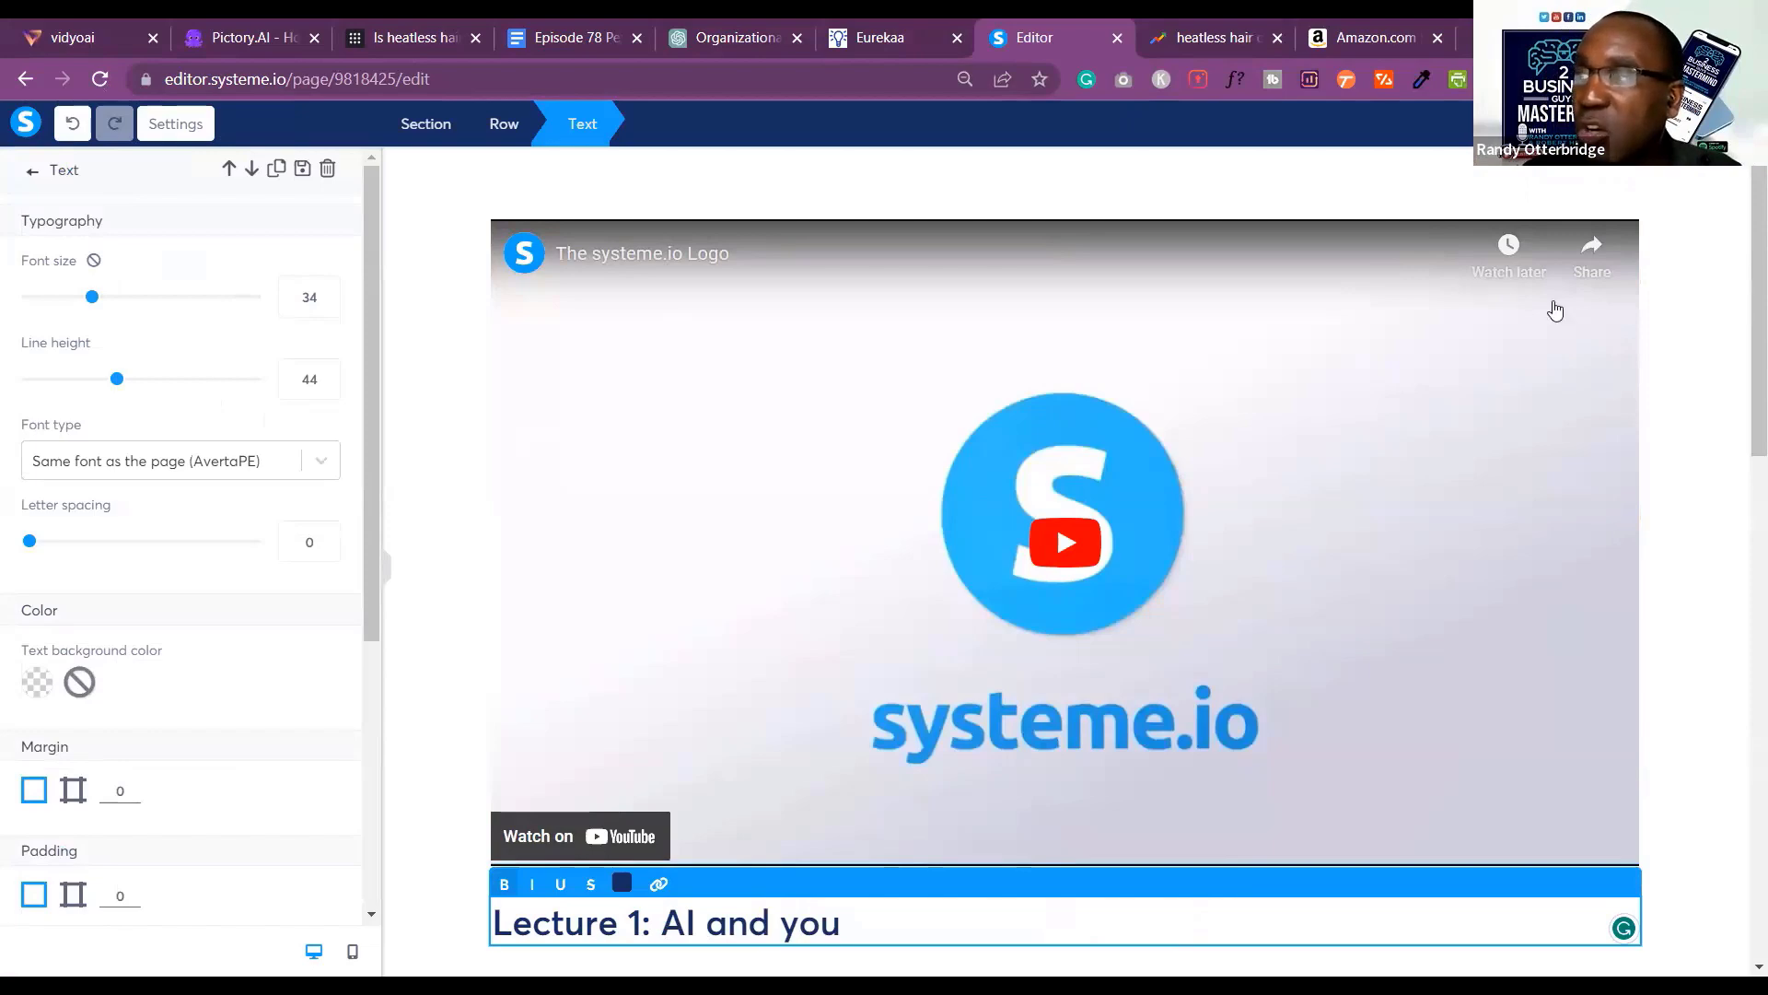
Look through the lecture page's template content, including the body text, the Notes to Remember list and its image.
scroll(1601, 315, "down", 3)
scroll(1602, 315, "down", 4)
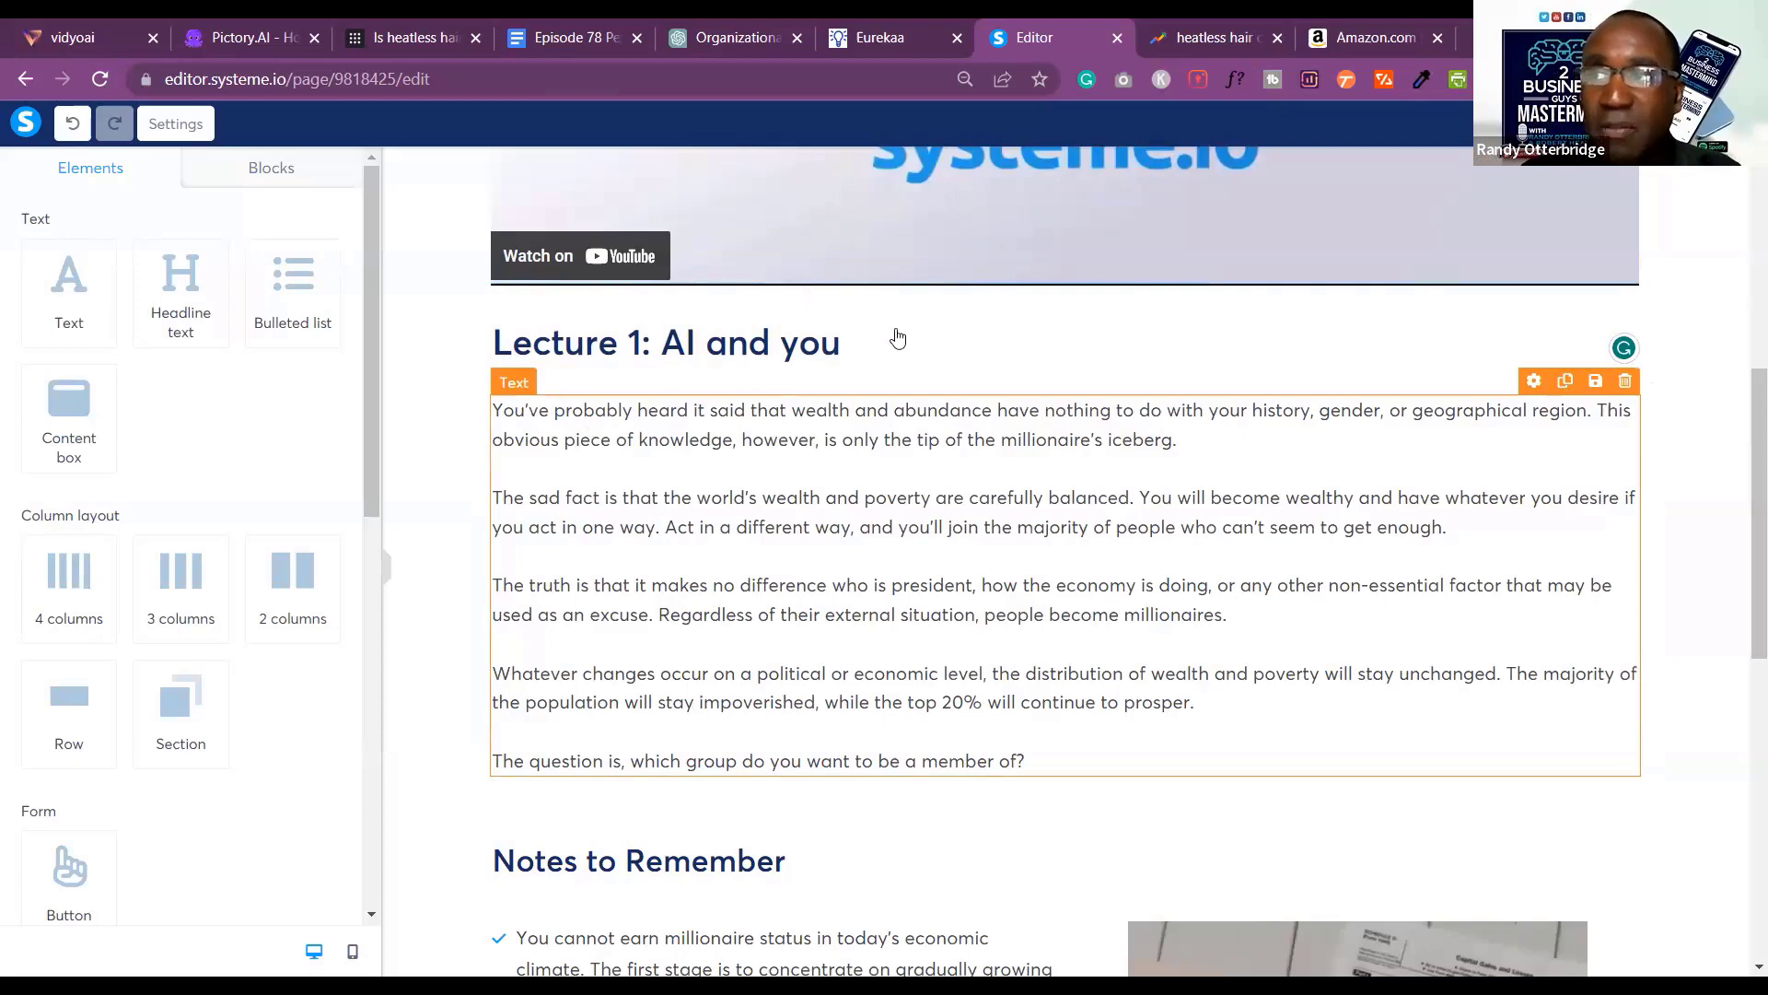
scroll(898, 338, "up", 5)
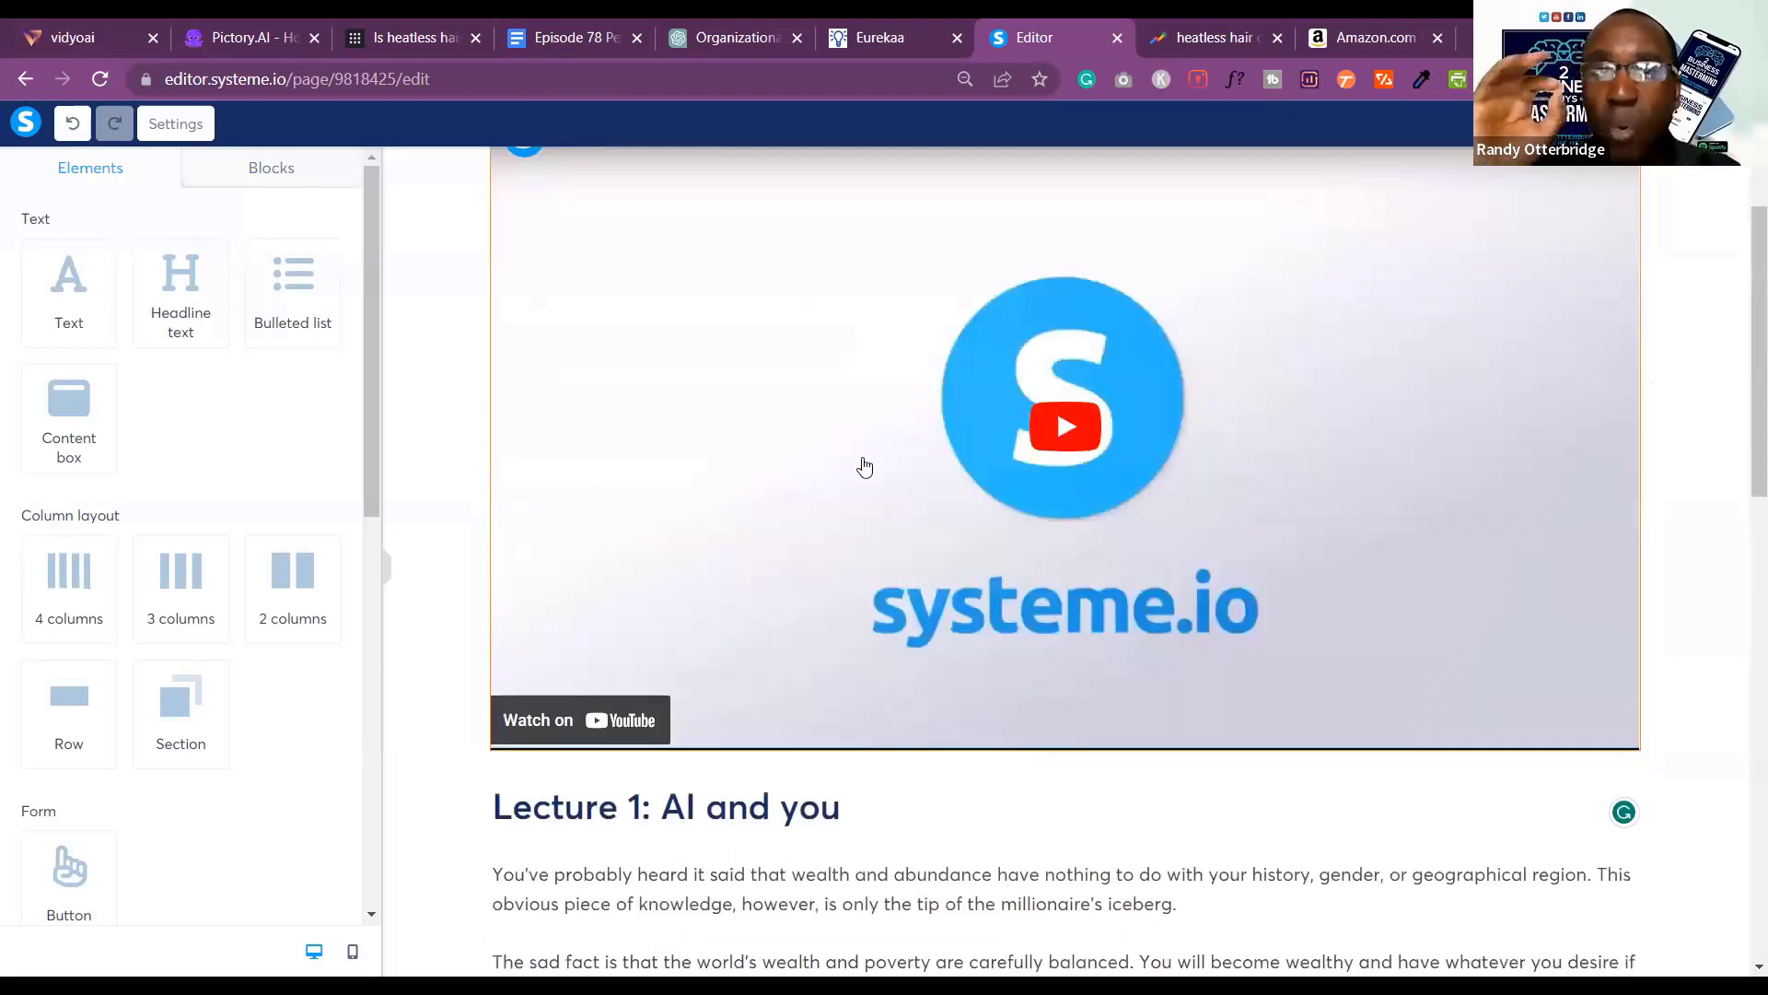
scroll(864, 466, "down", 4)
scroll(778, 474, "down", 5)
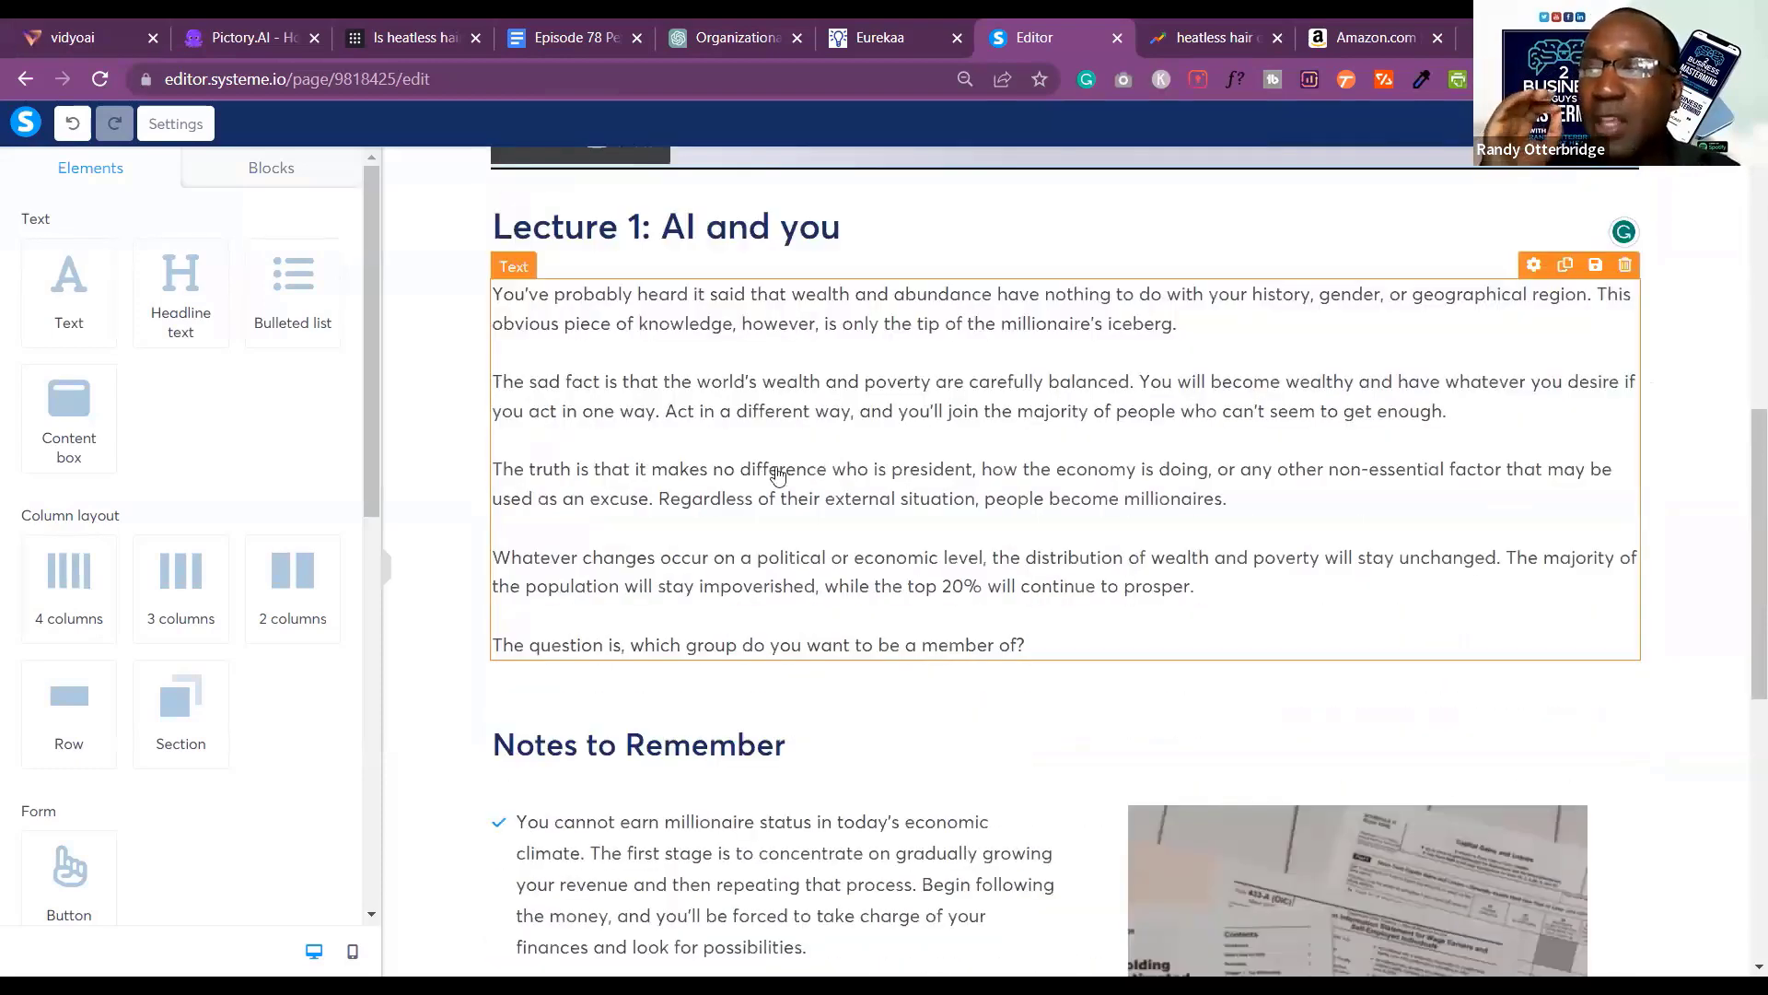
scroll(1366, 562, "down", 3)
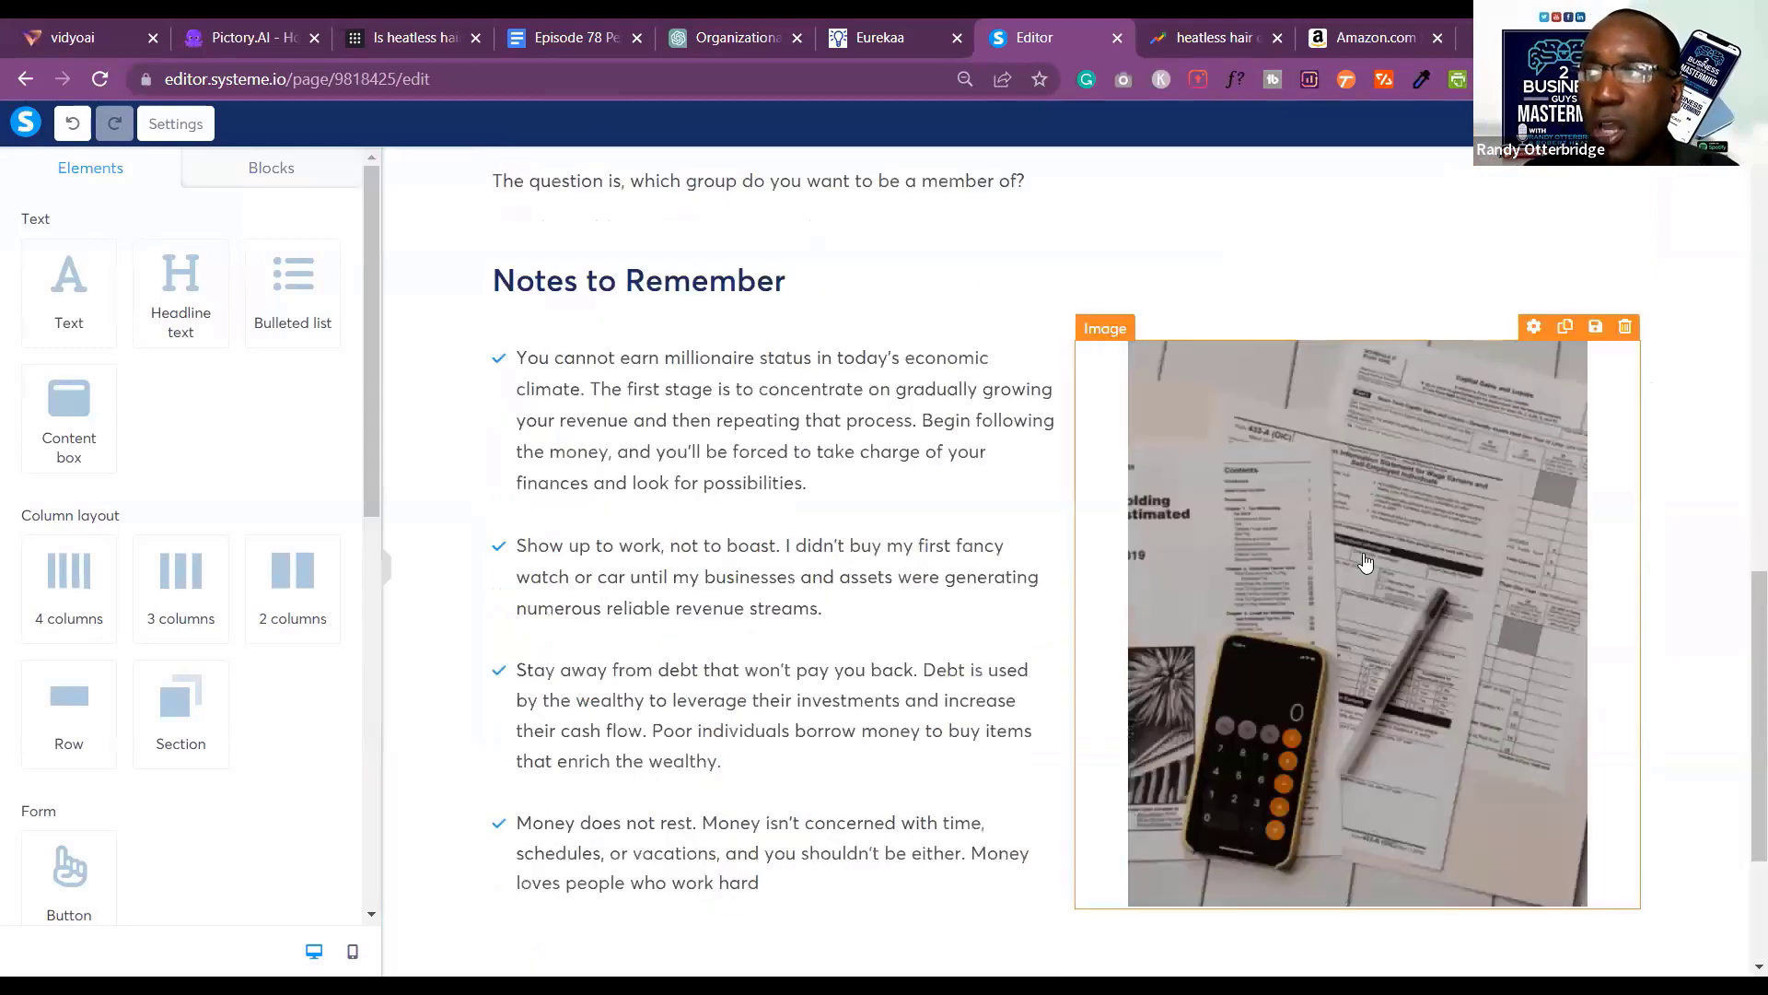
Switch to Amazon, open the "Great Ceos Are Lazy" Kindle page and copy a short affiliate text link to it.
left_click(1369, 41)
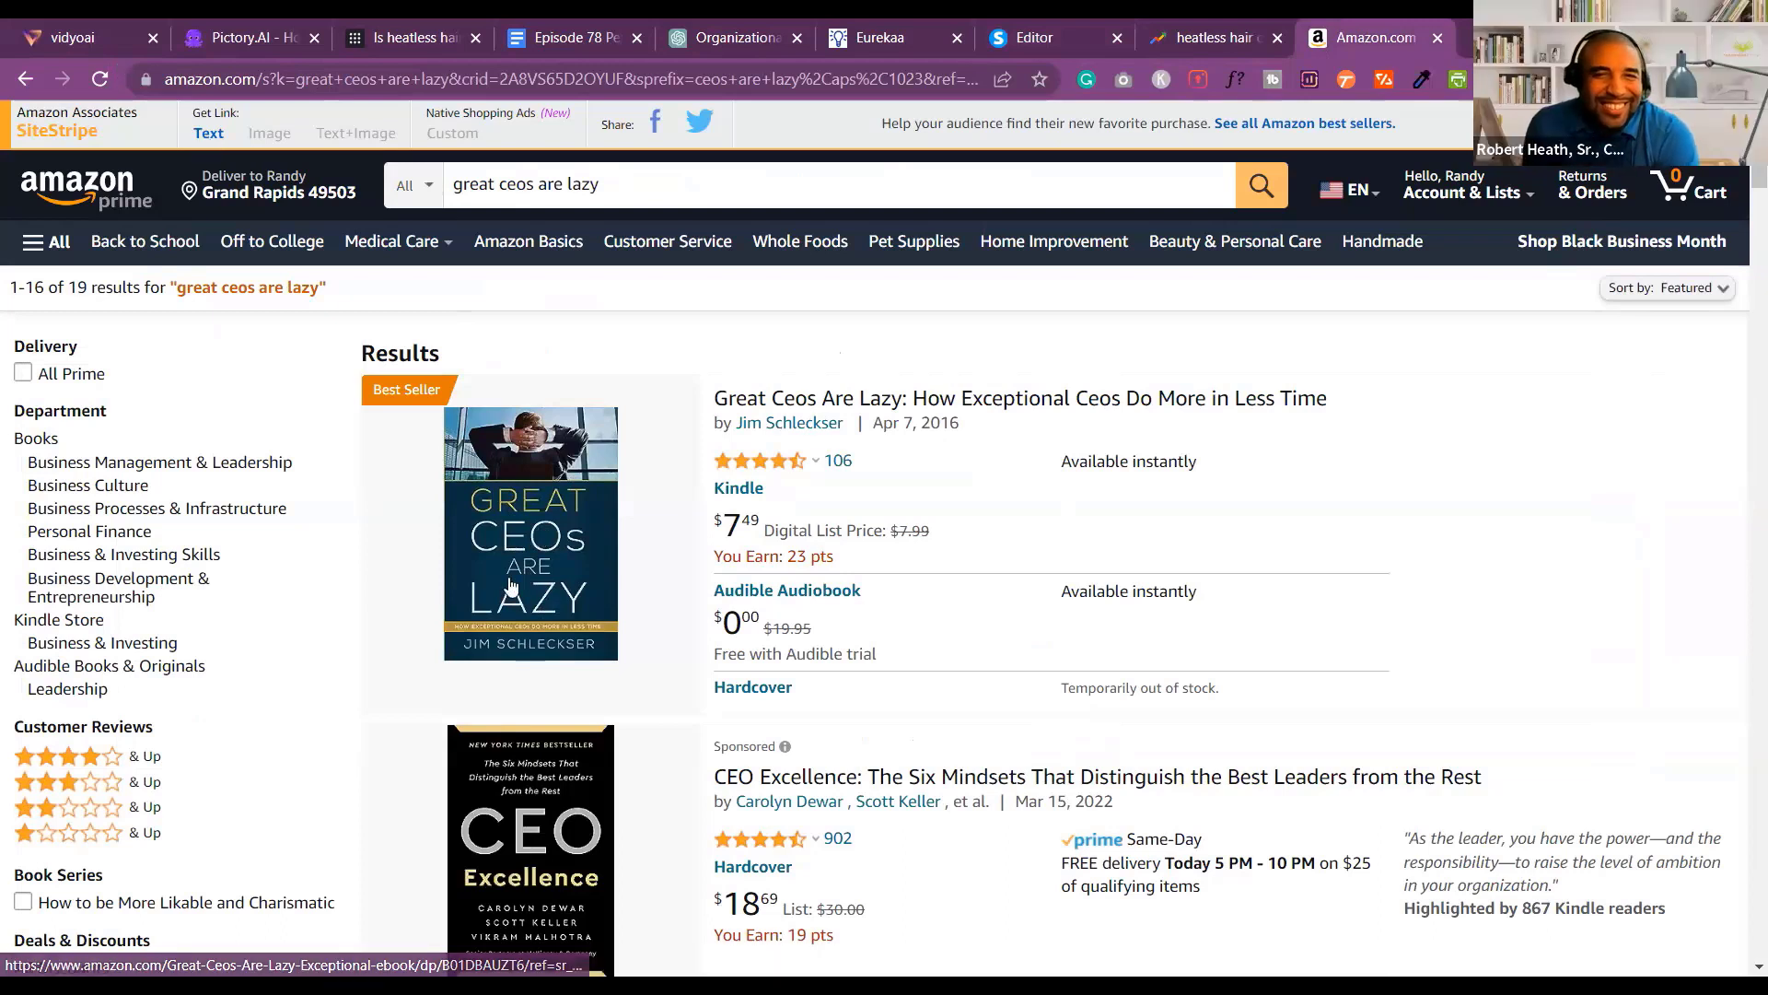
left_click(573, 545)
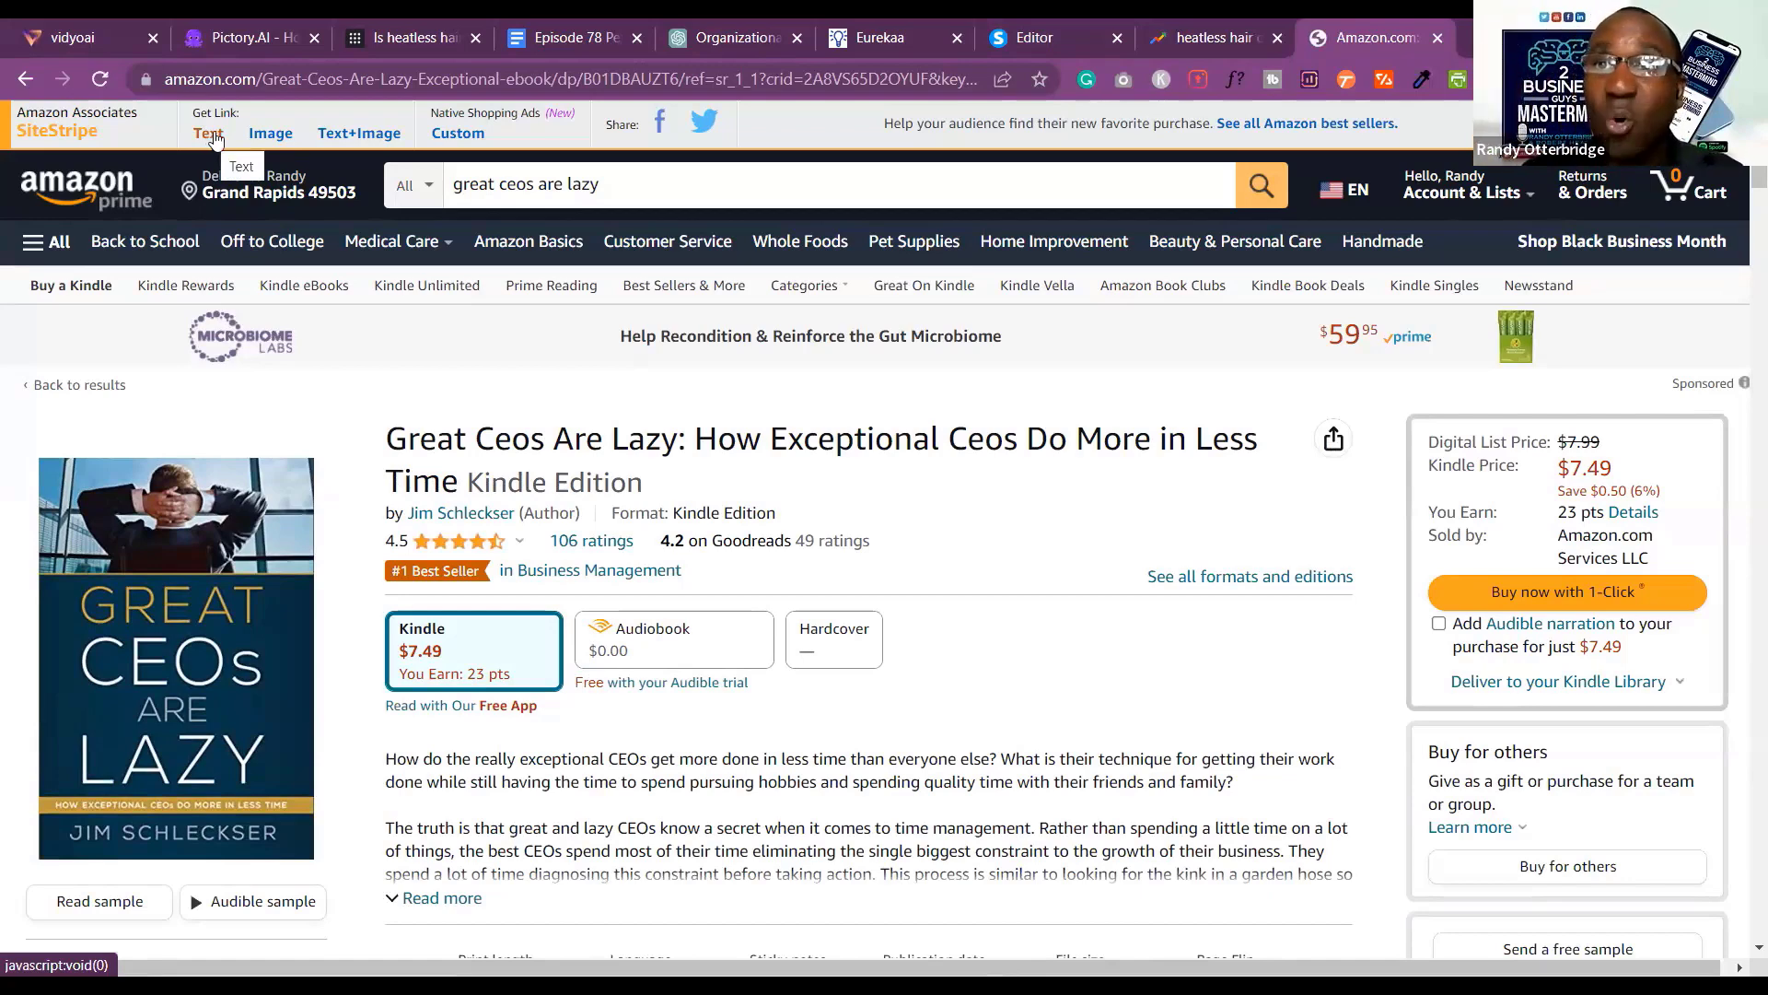
left_click(217, 138)
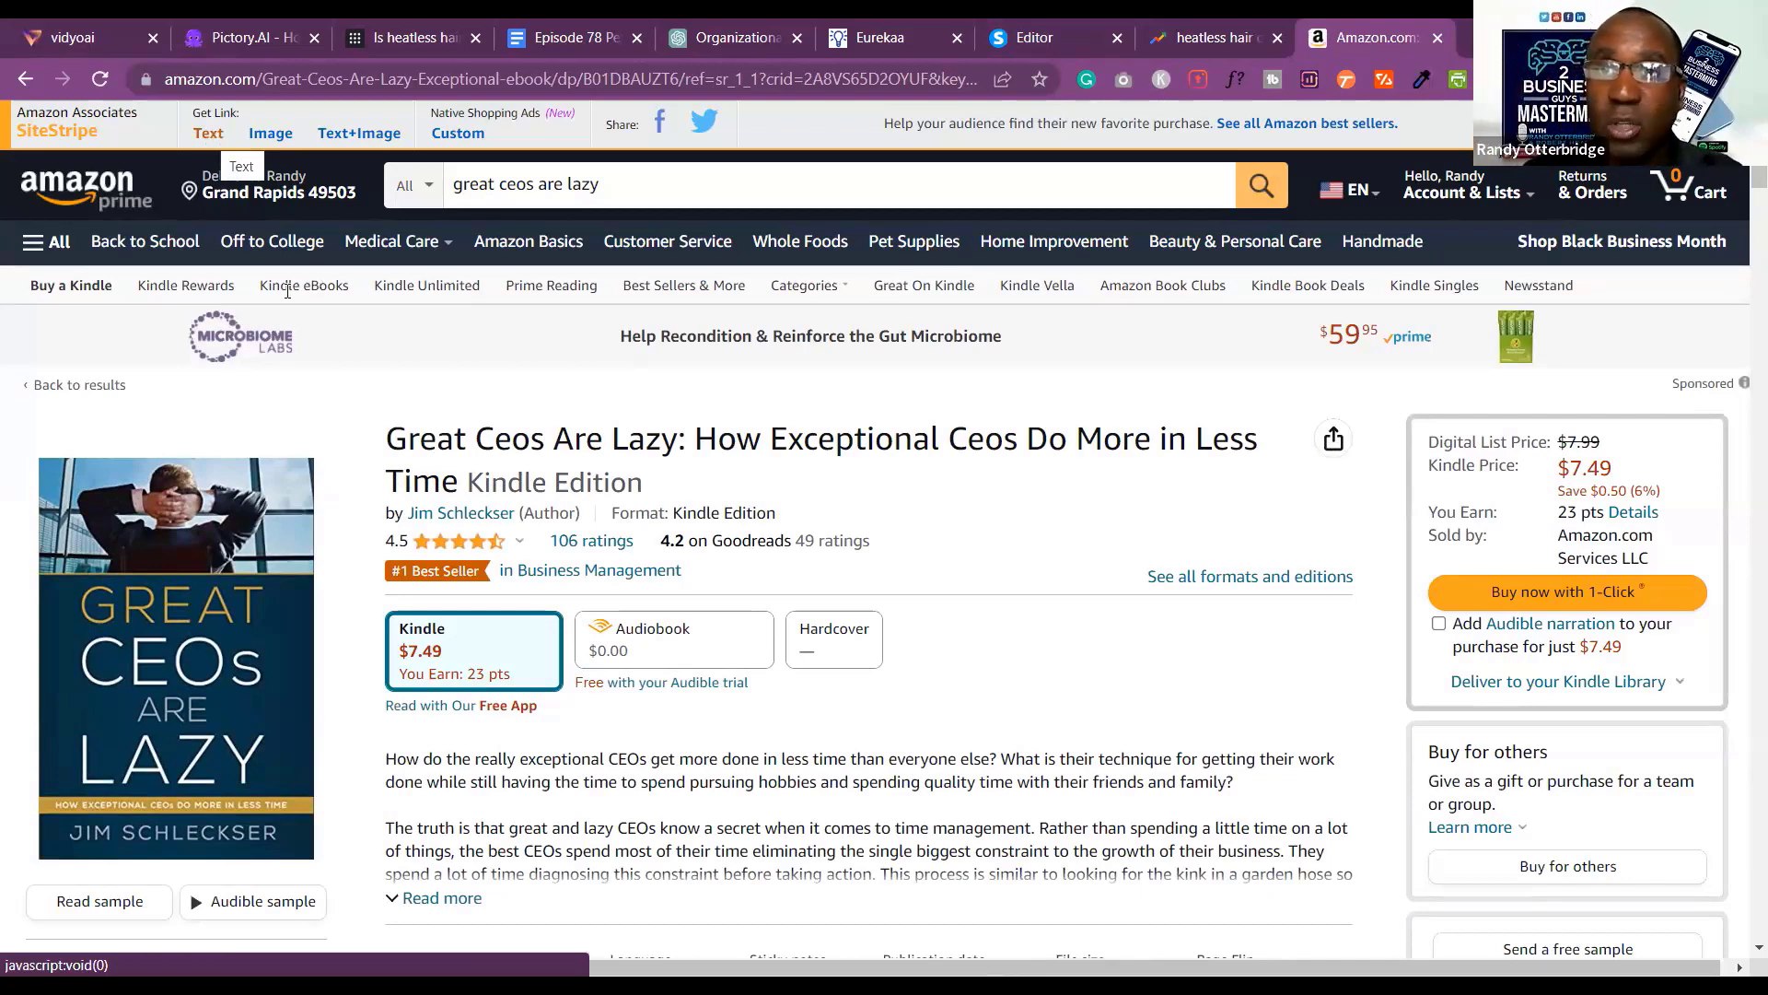
left_click(175, 339)
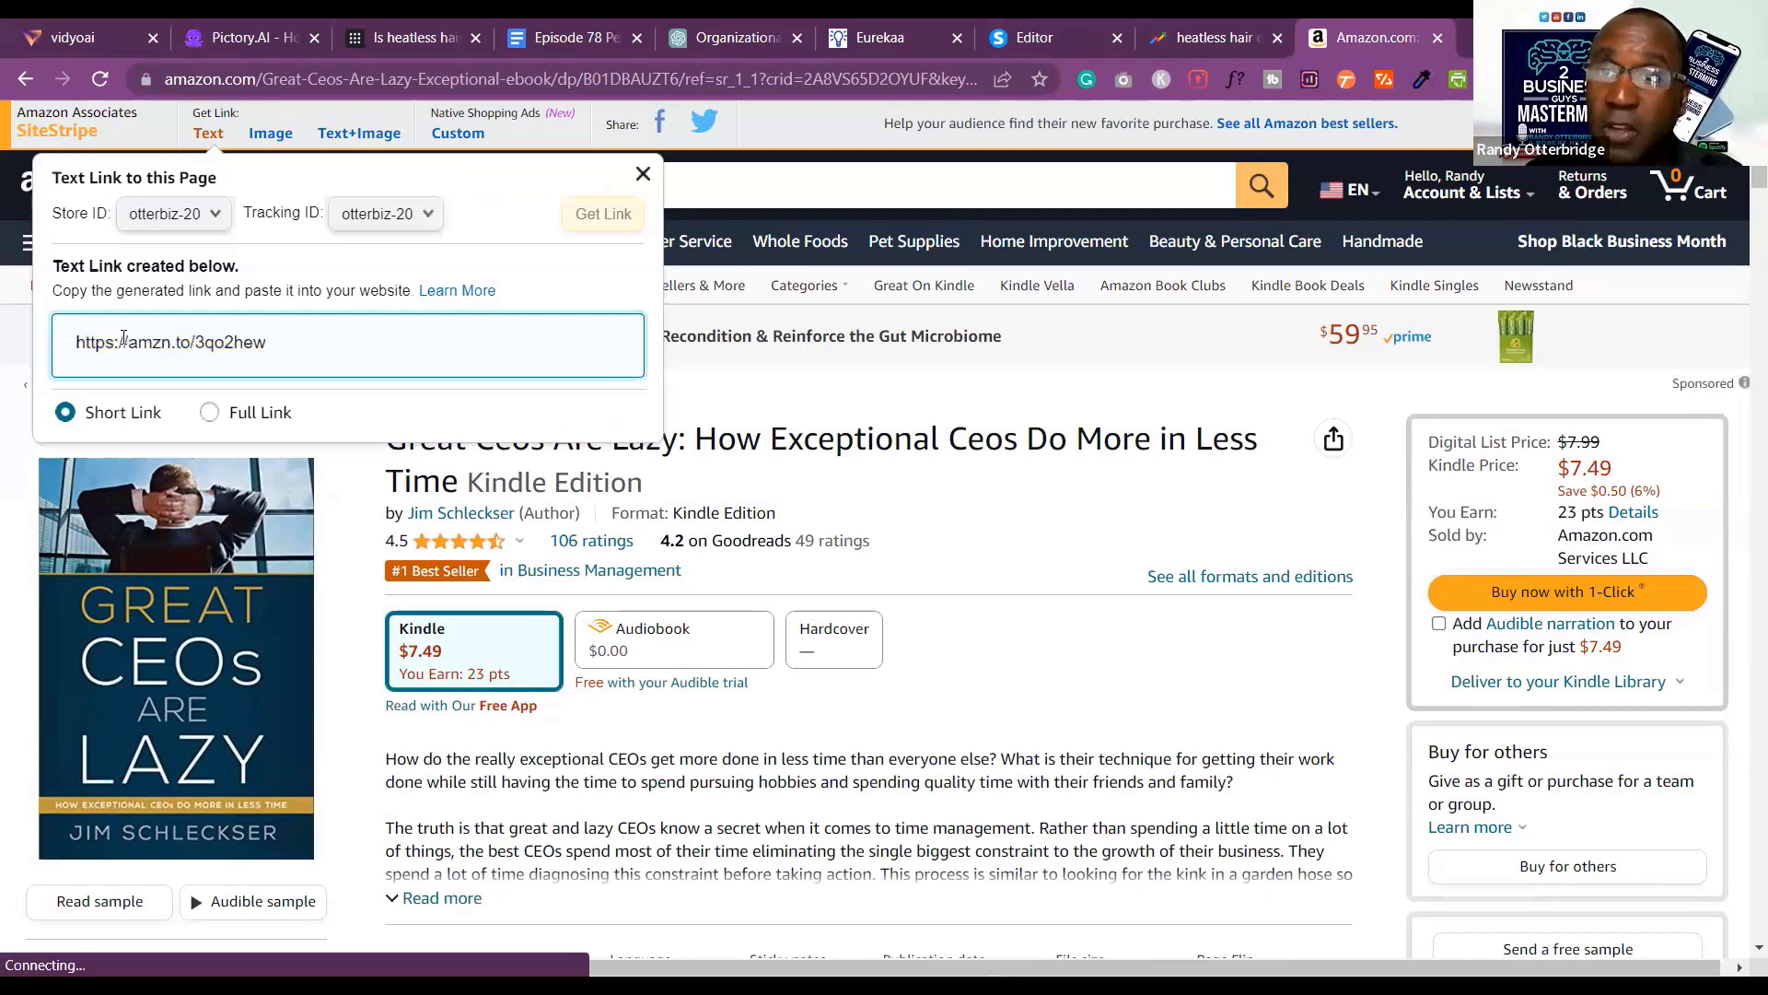
left_click_drag(124, 338, 56, 346)
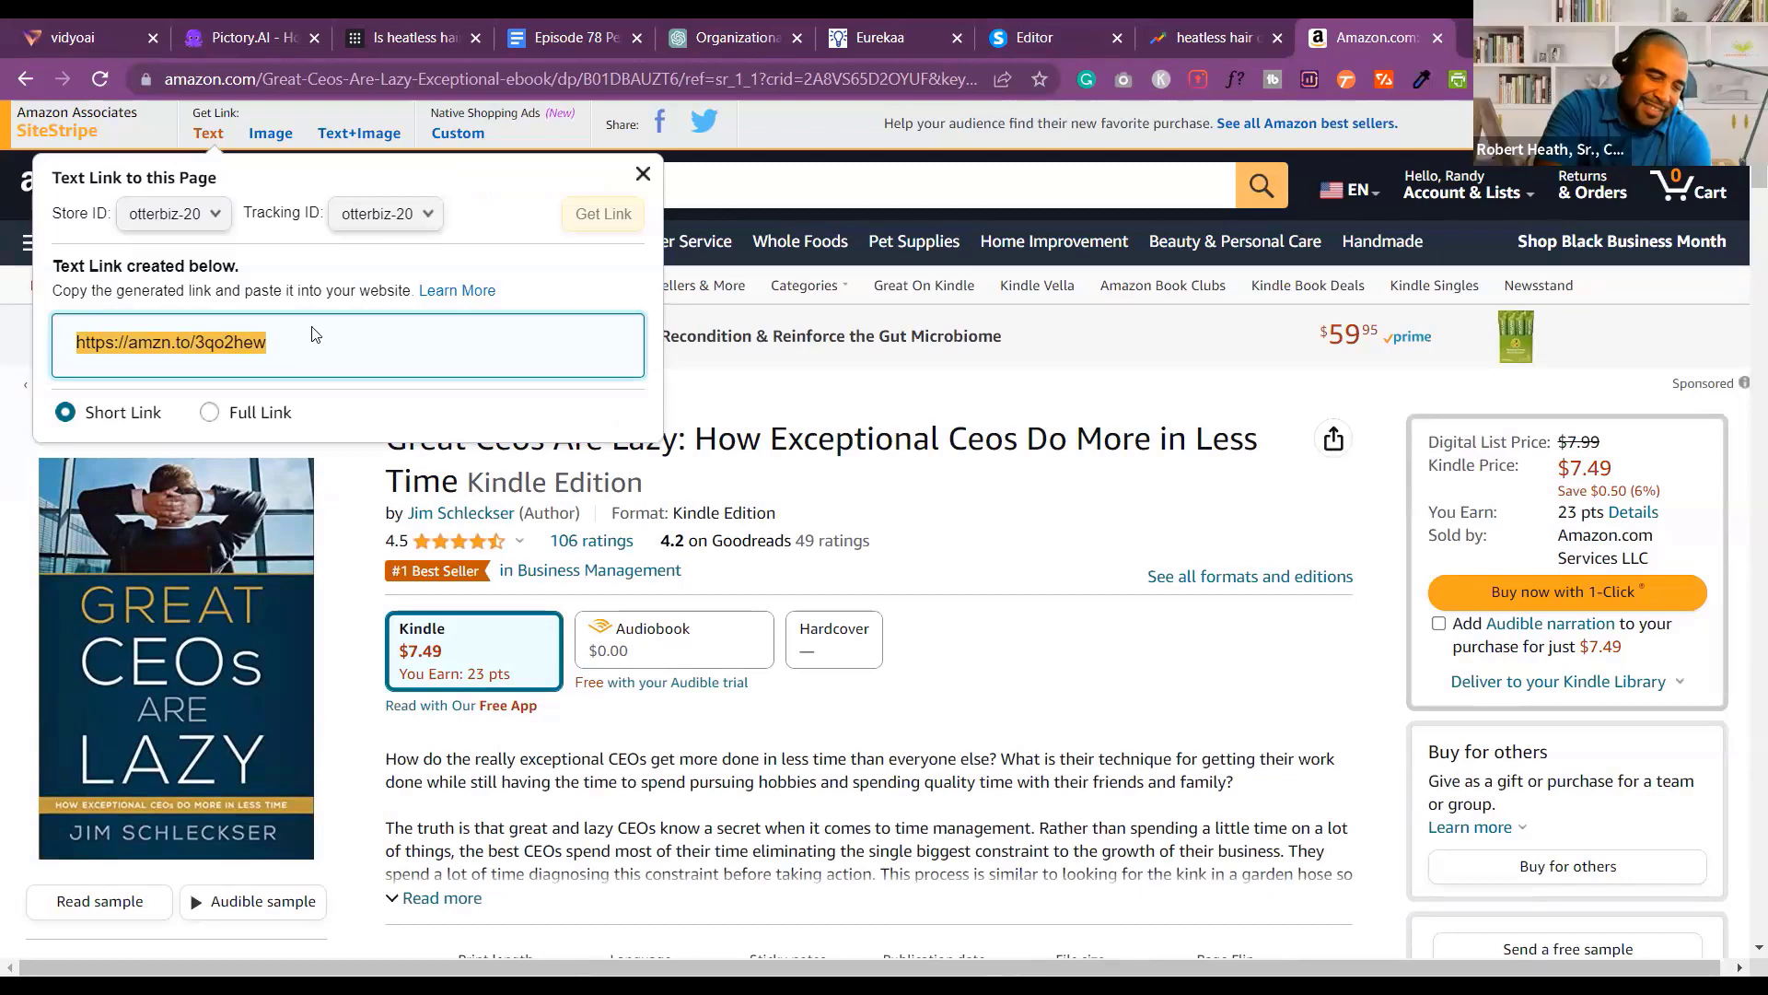
left_click(1034, 38)
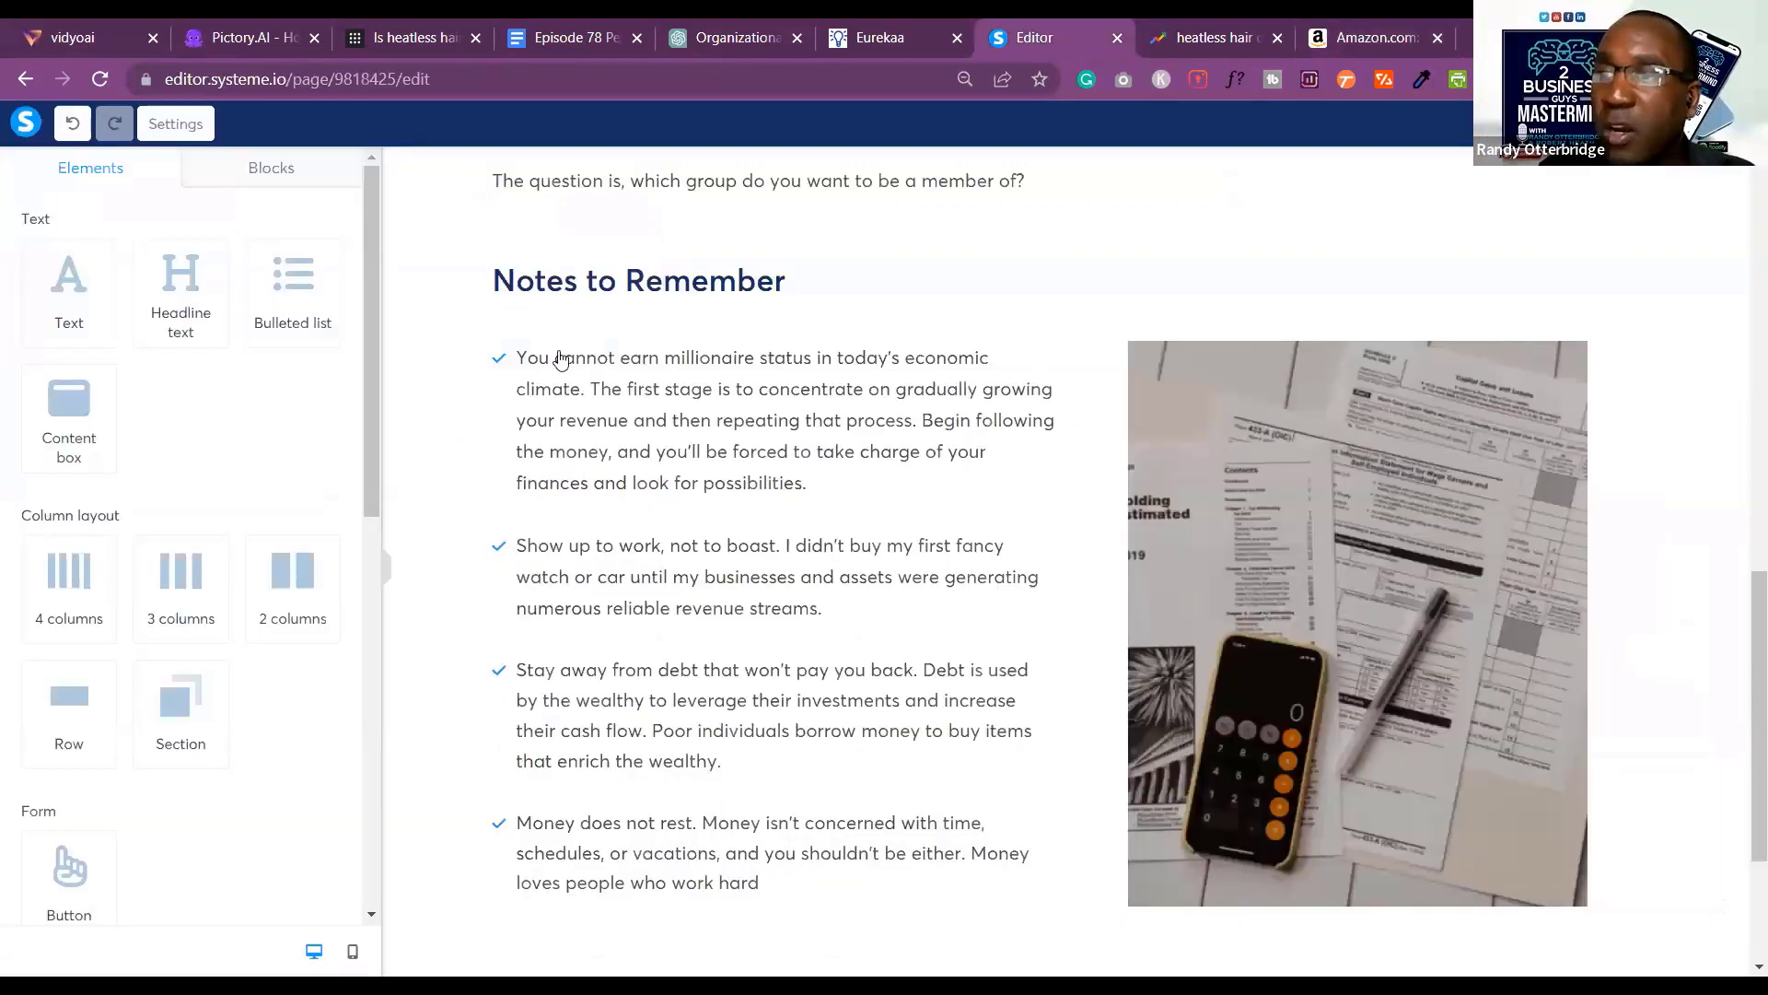
left_click(705, 359)
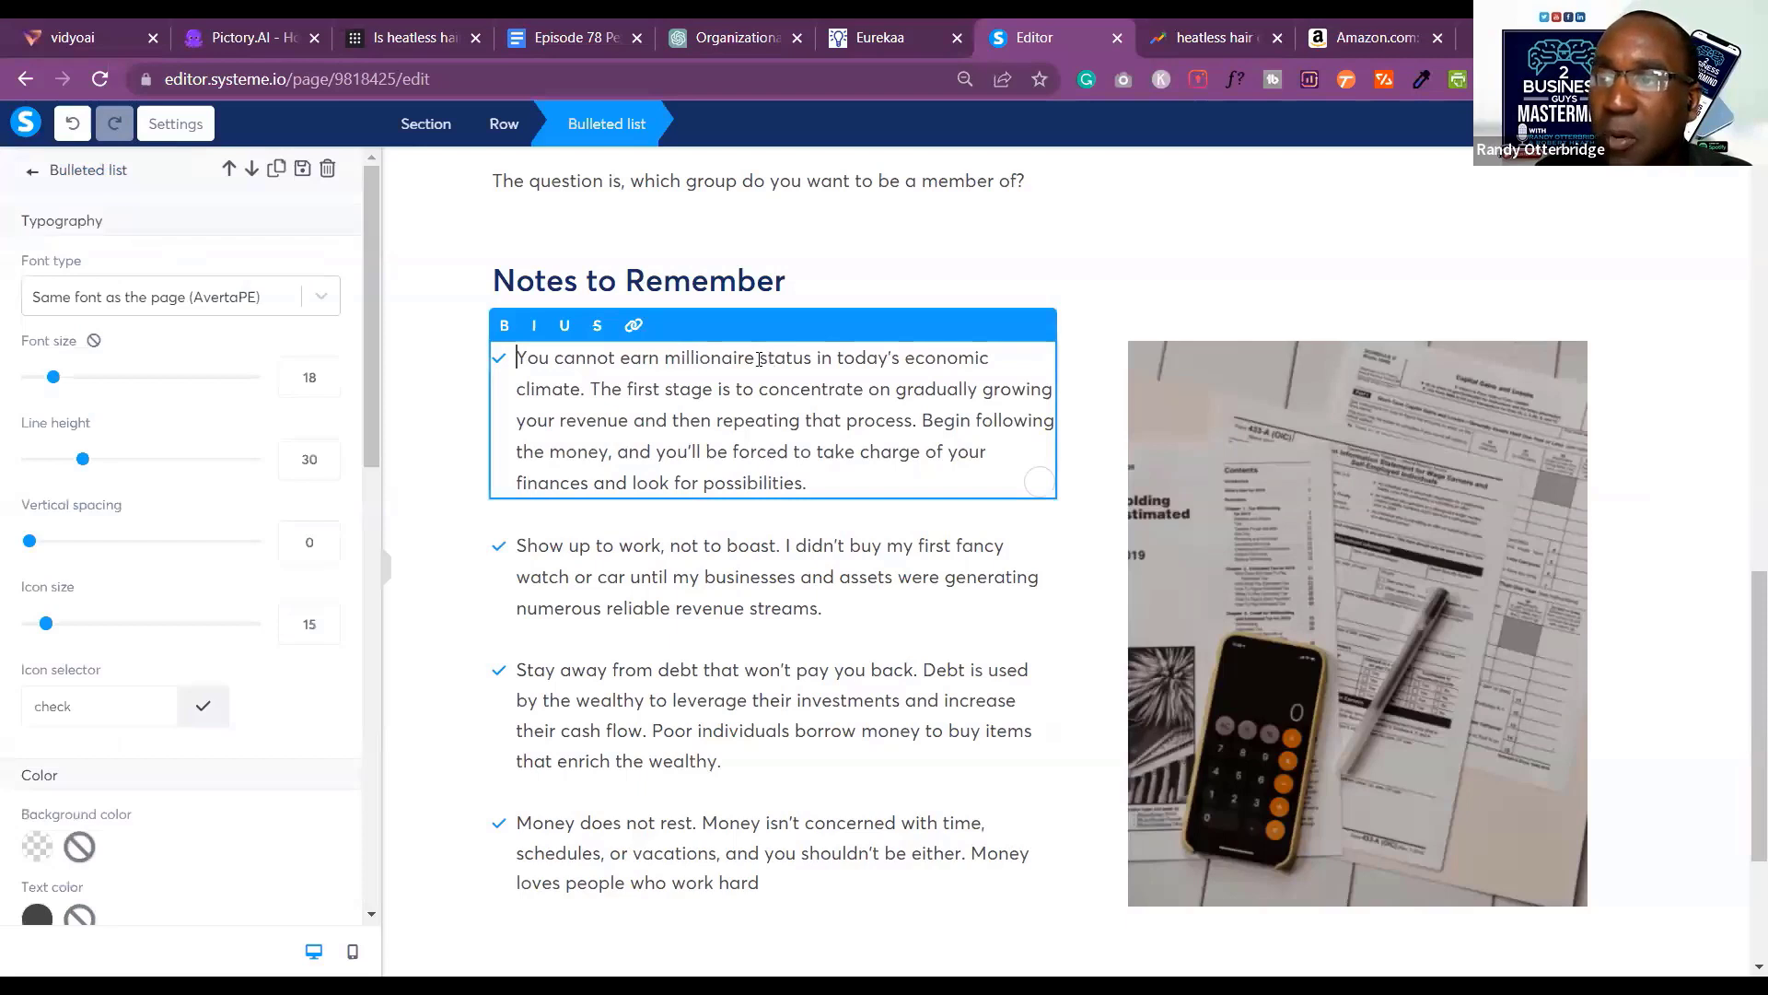
left_click_drag(737, 358, 520, 364)
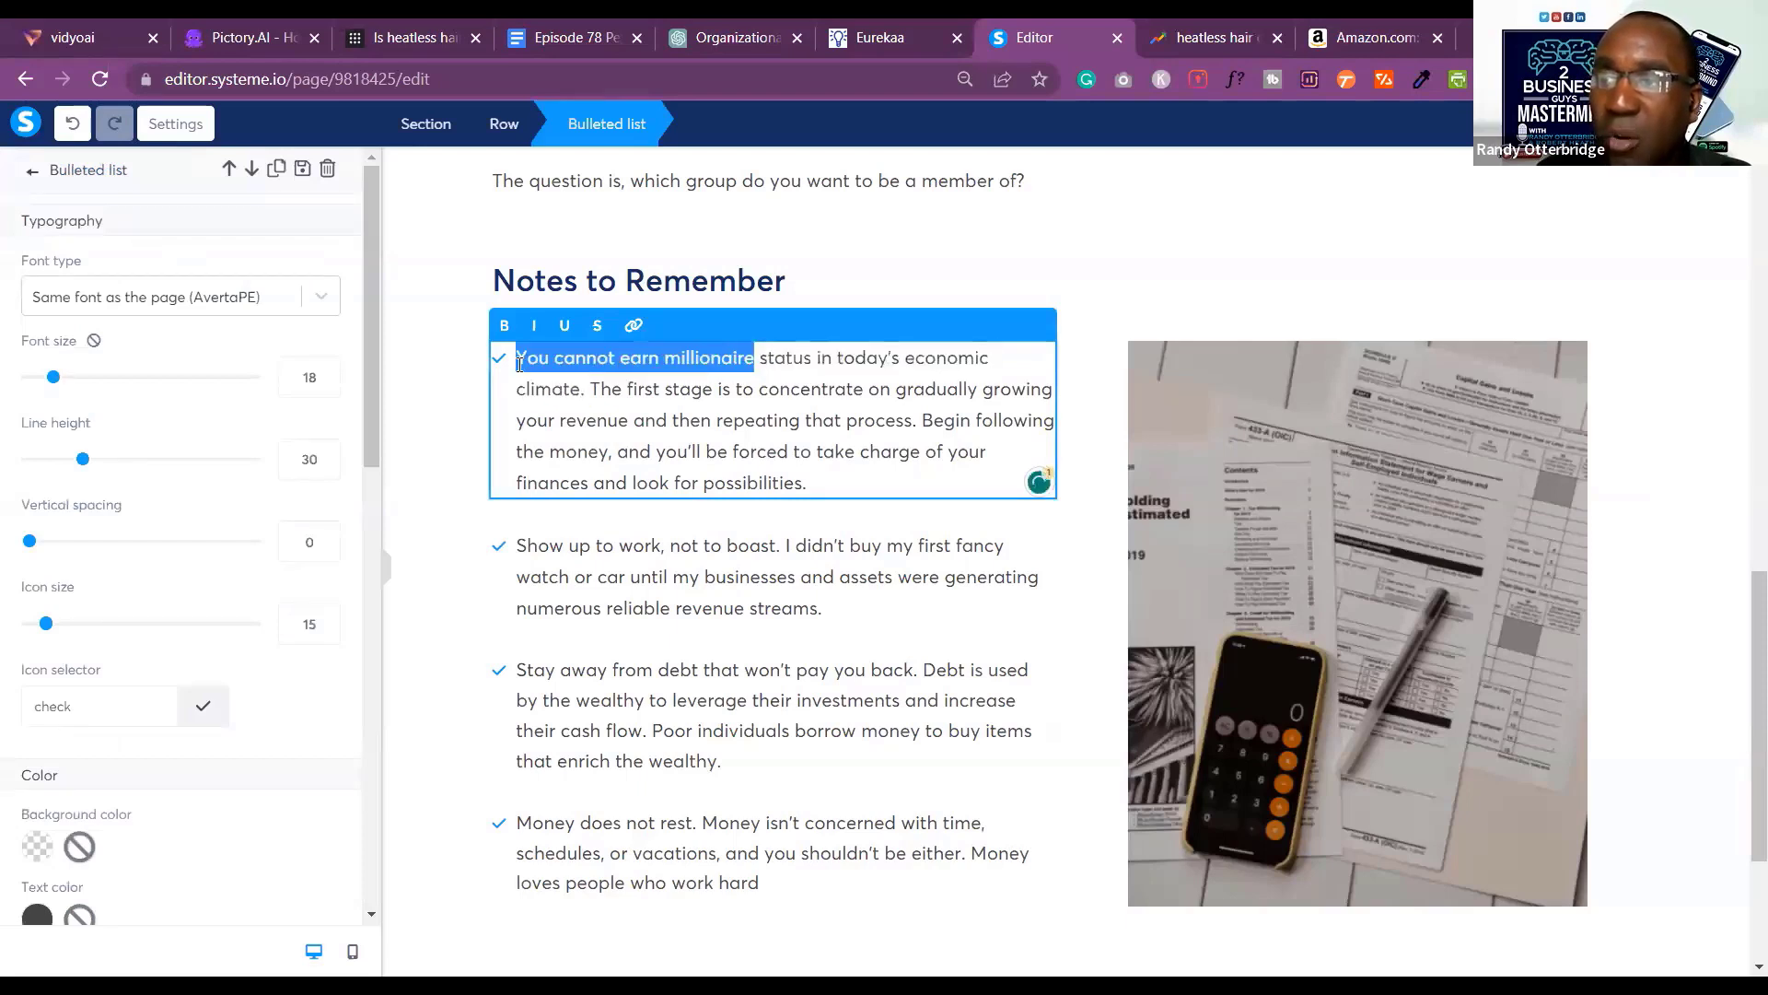
left_click(635, 327)
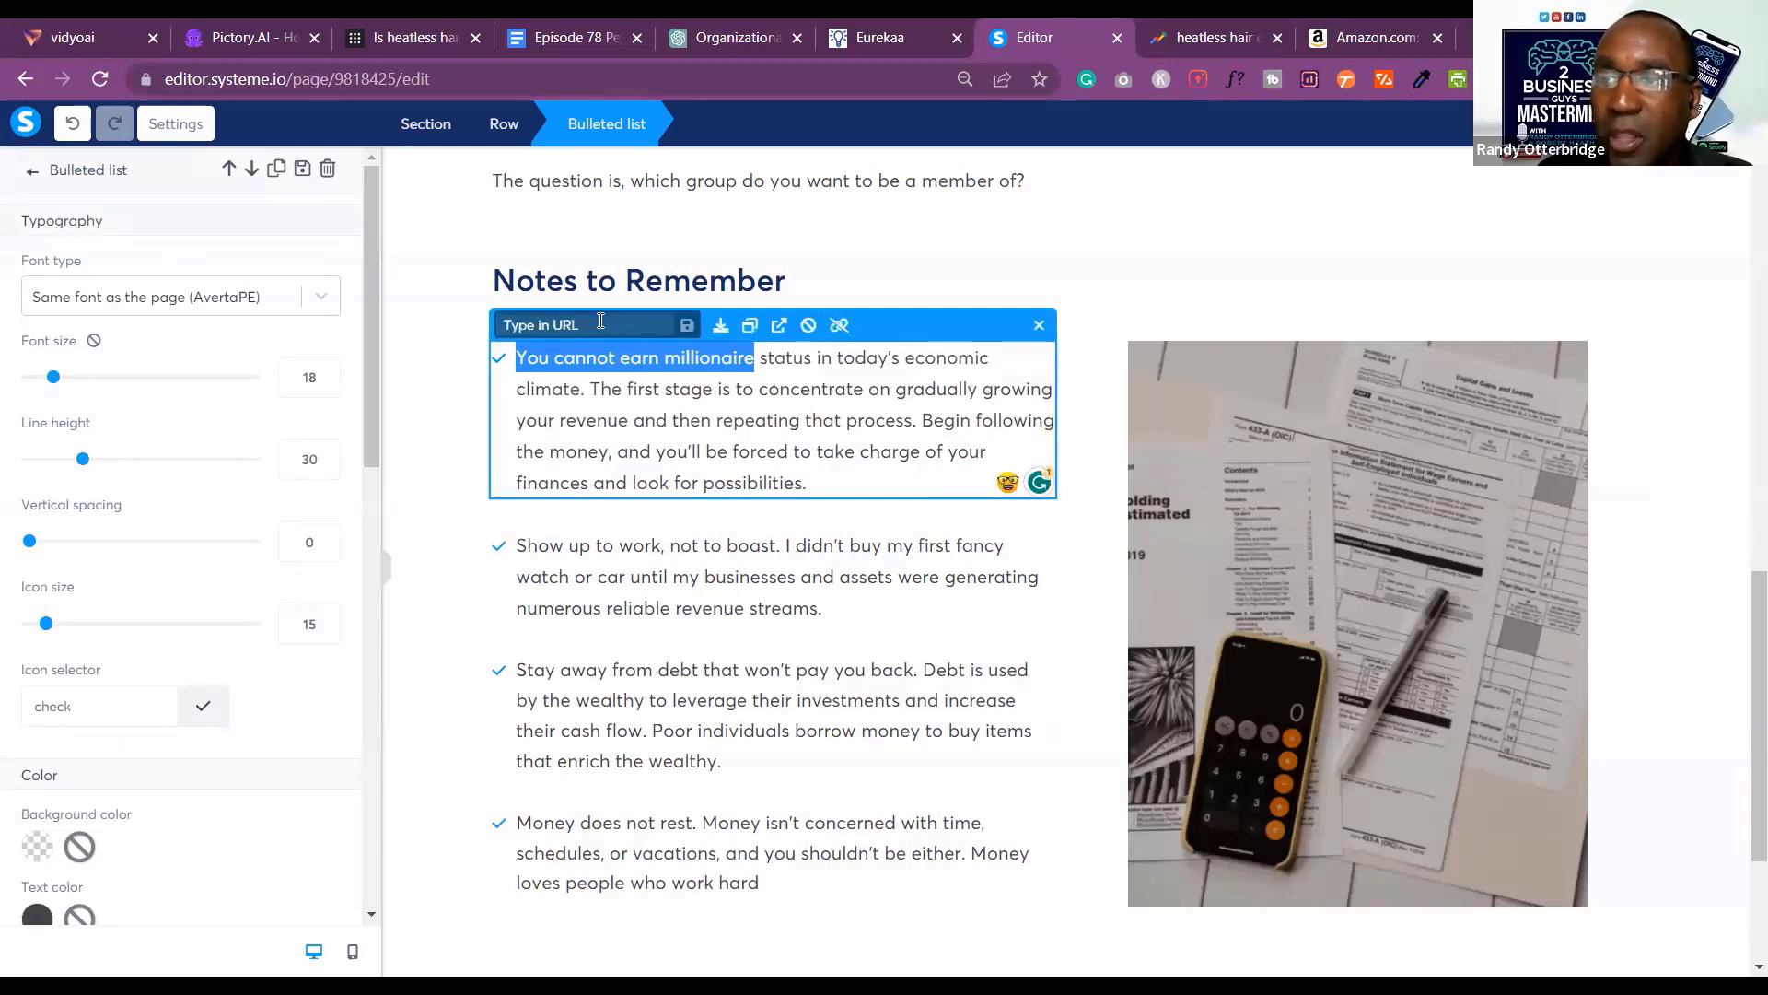
left_click(555, 323)
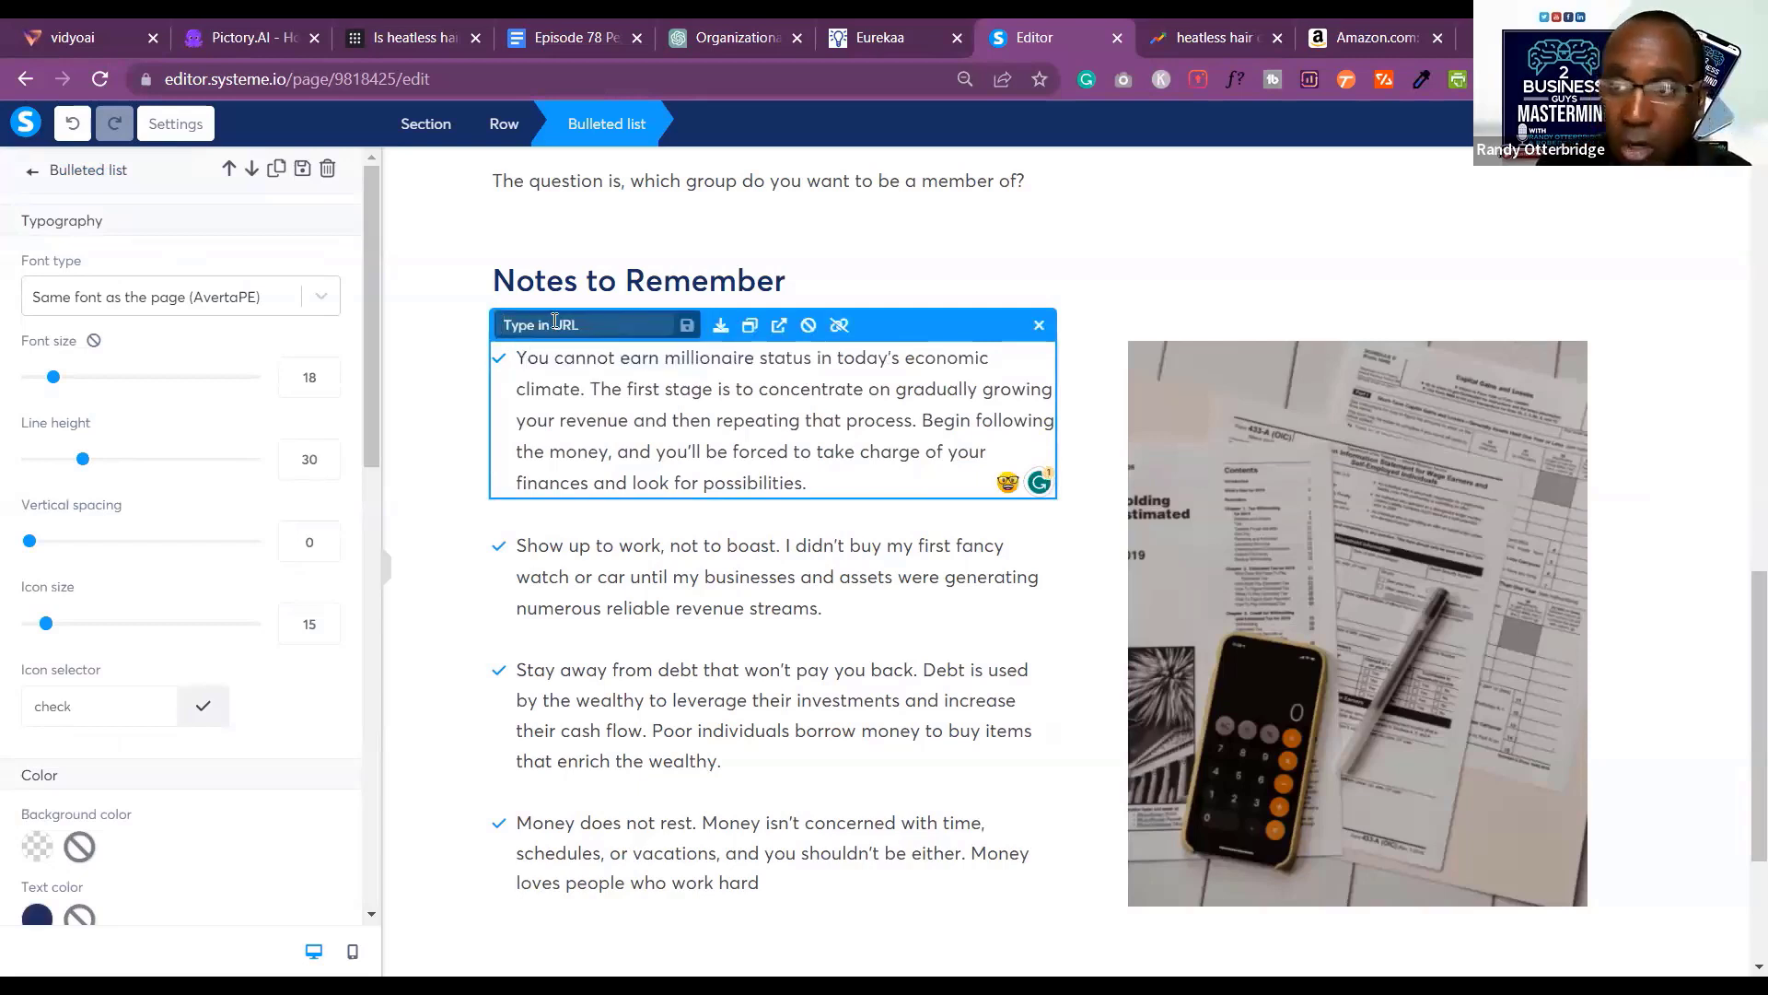
key("ctrl+v")
key("Return")
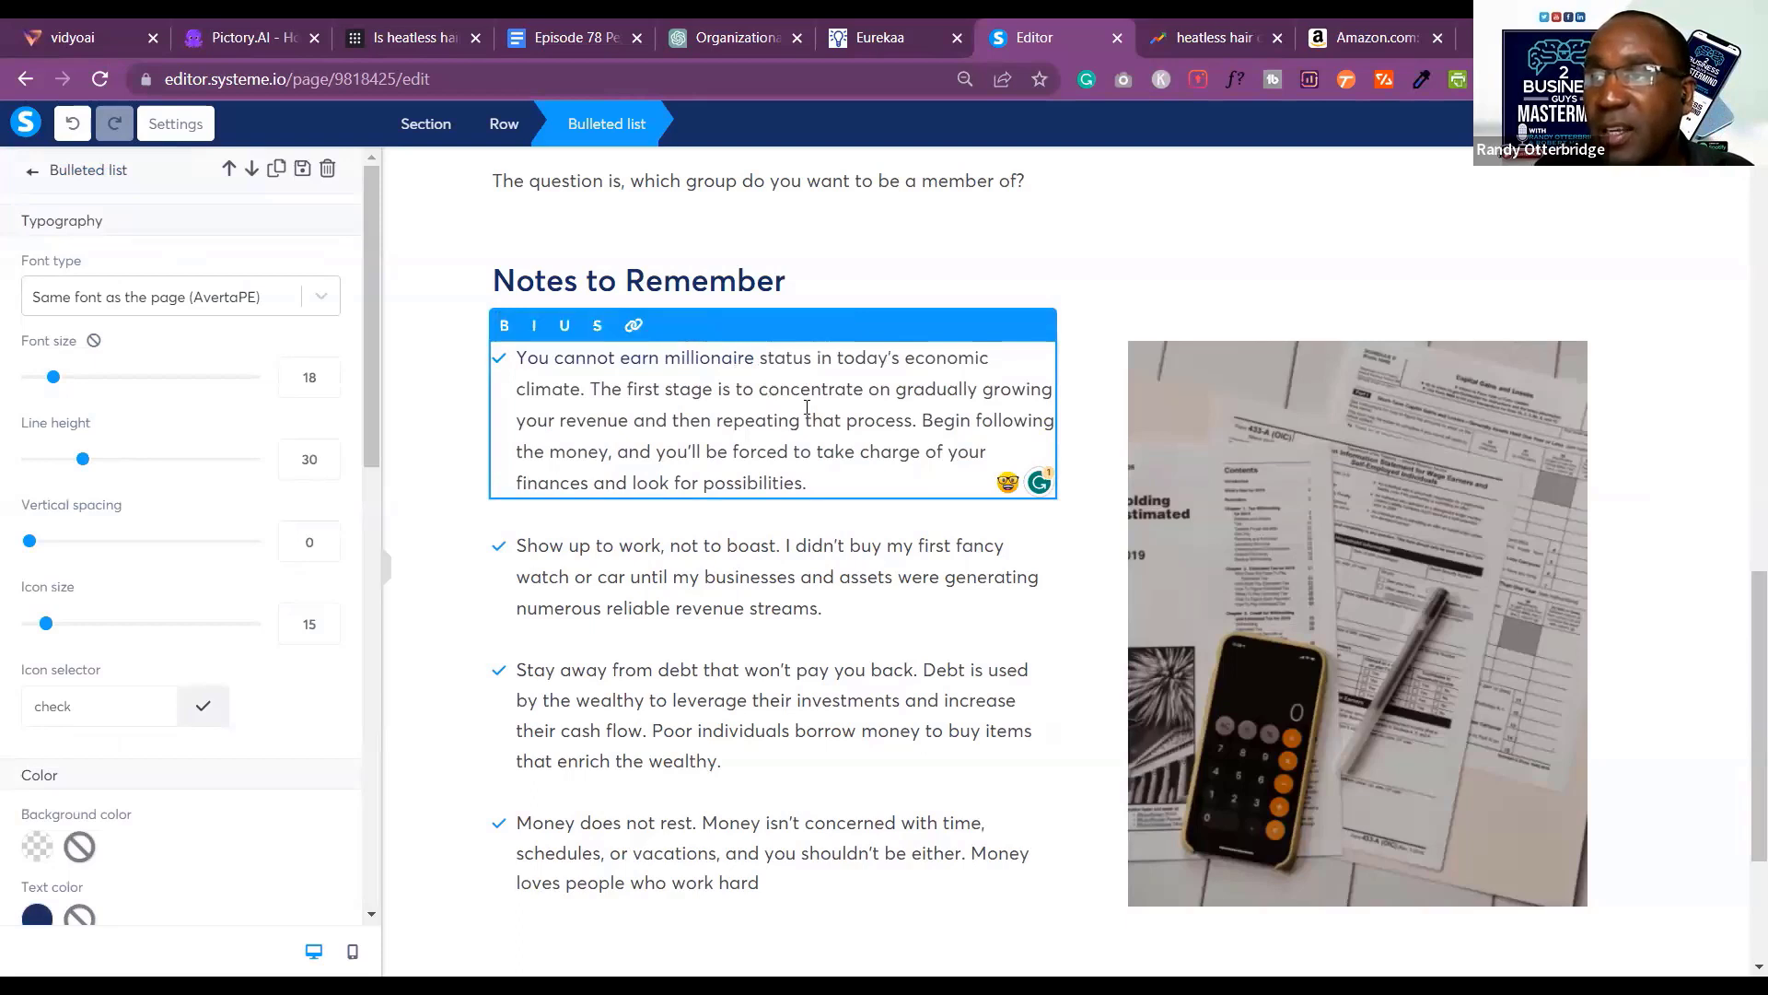
left_click(663, 354)
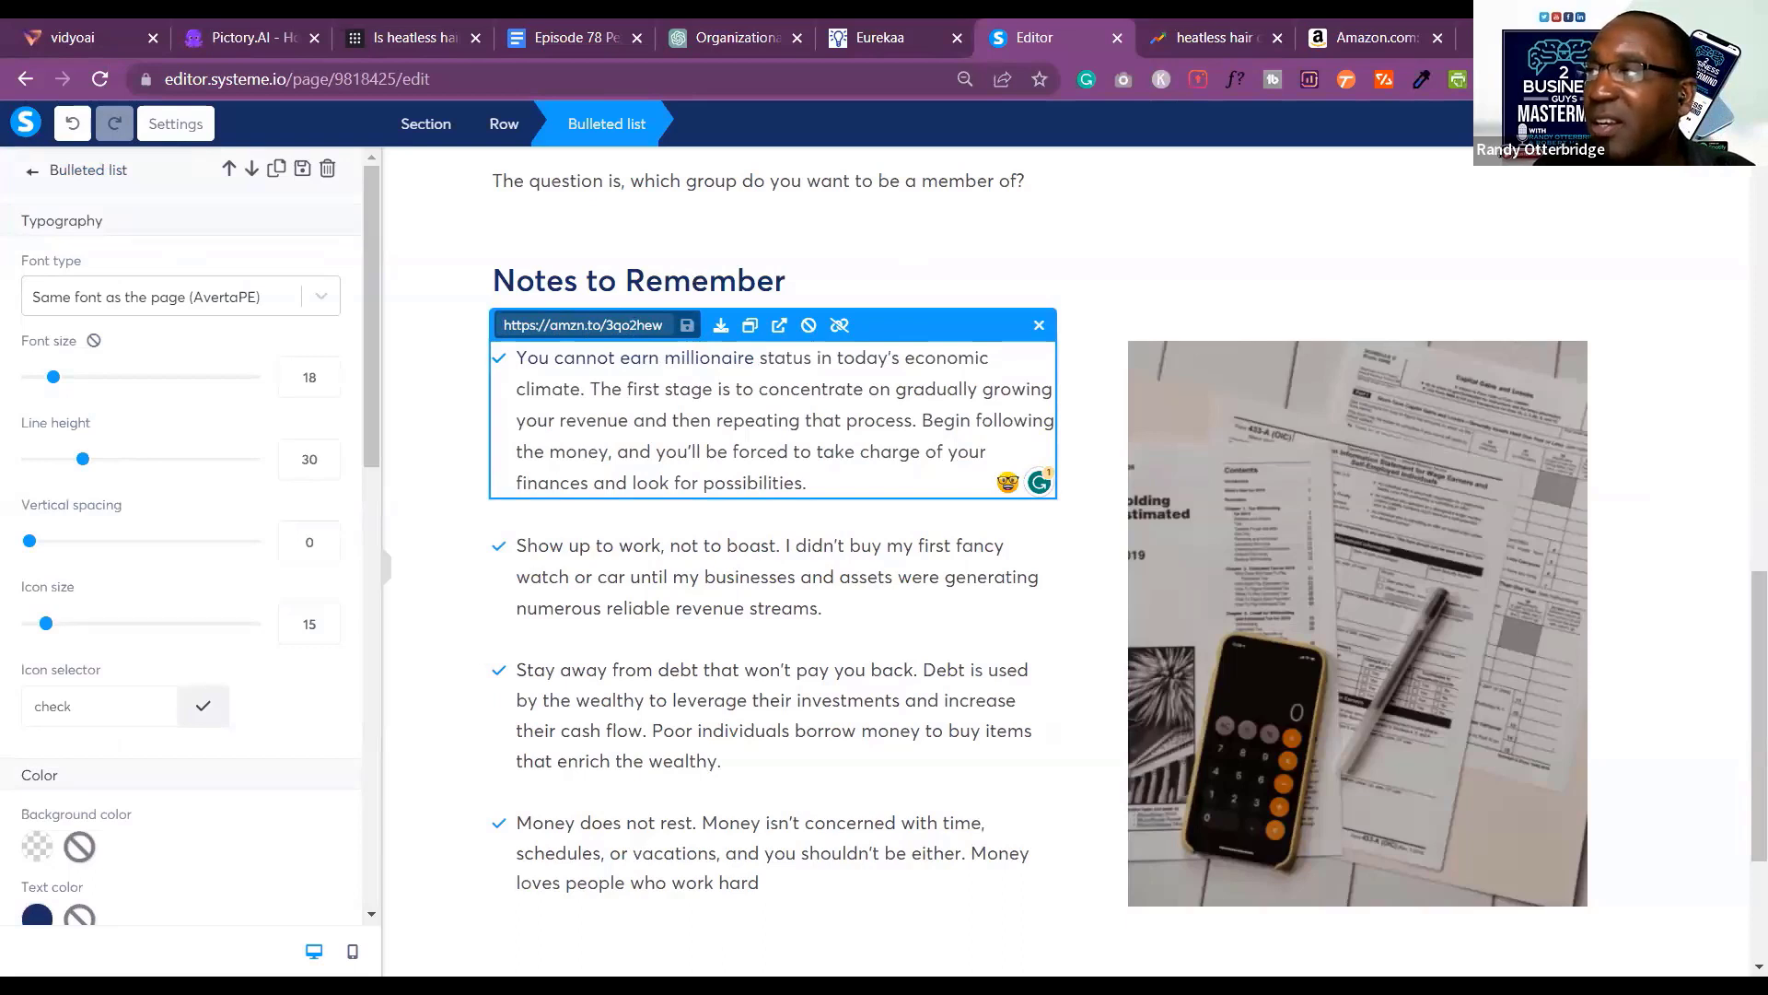
left_click(803, 598)
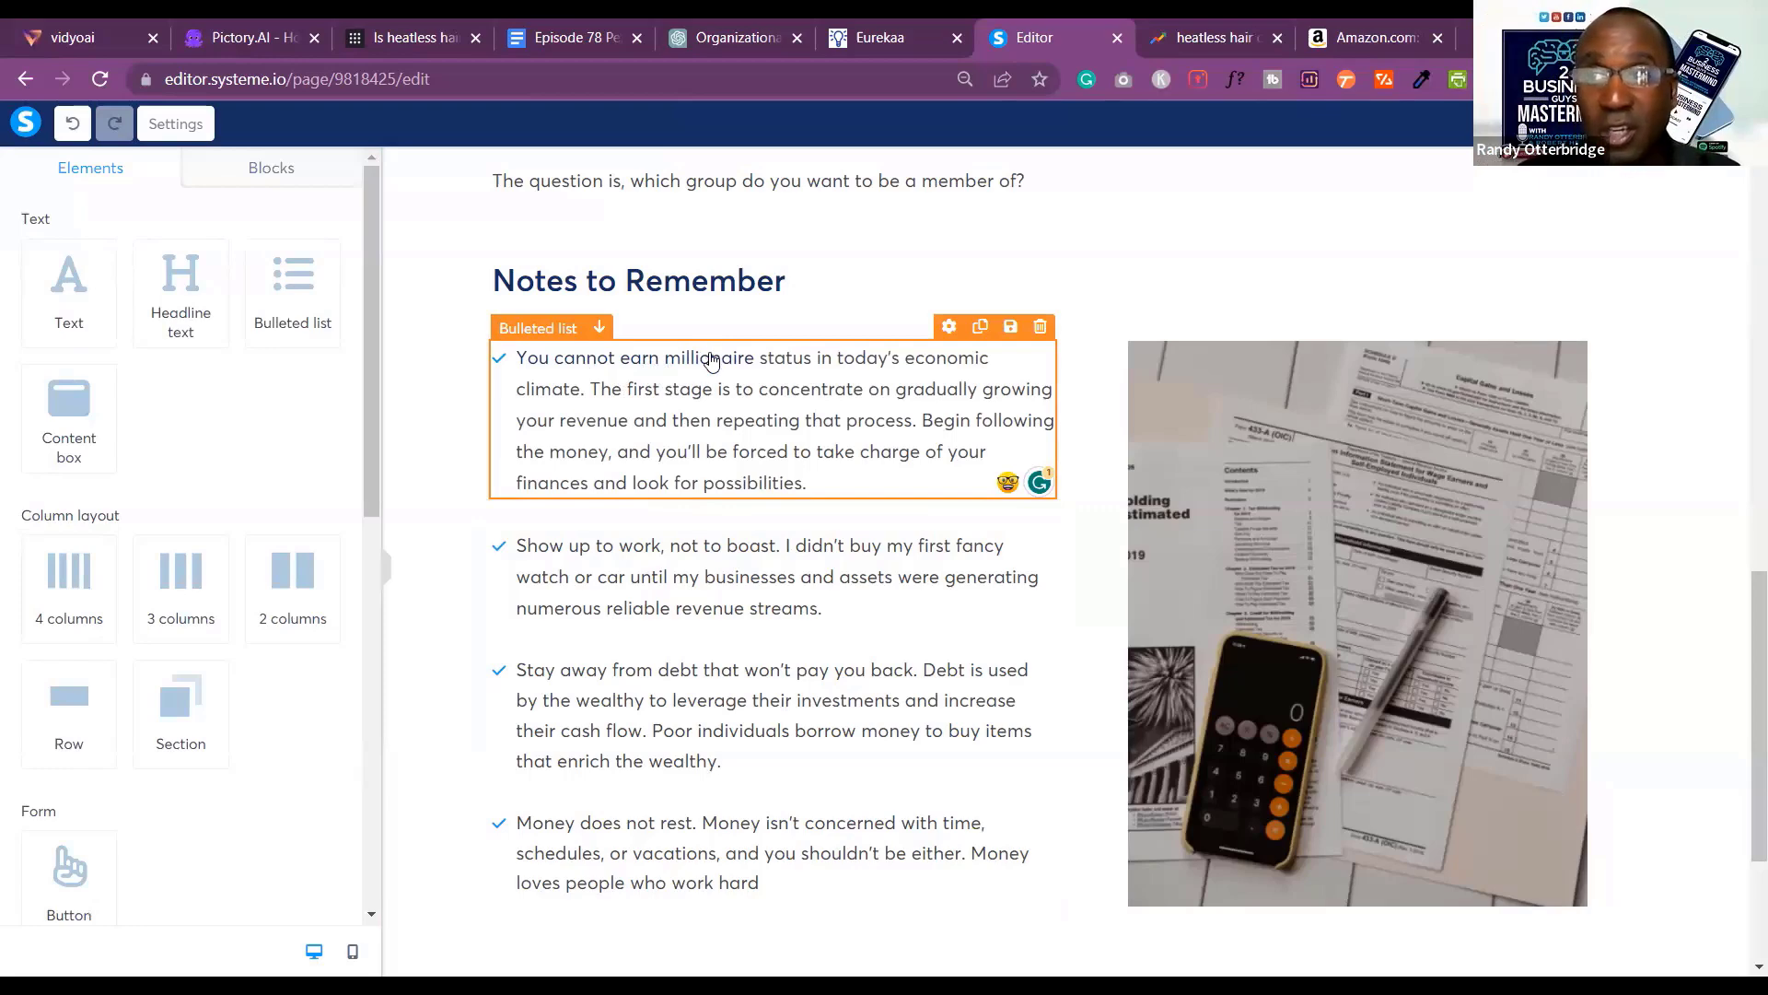
scroll(727, 345, "up", 5)
scroll(1096, 424, "up", 4)
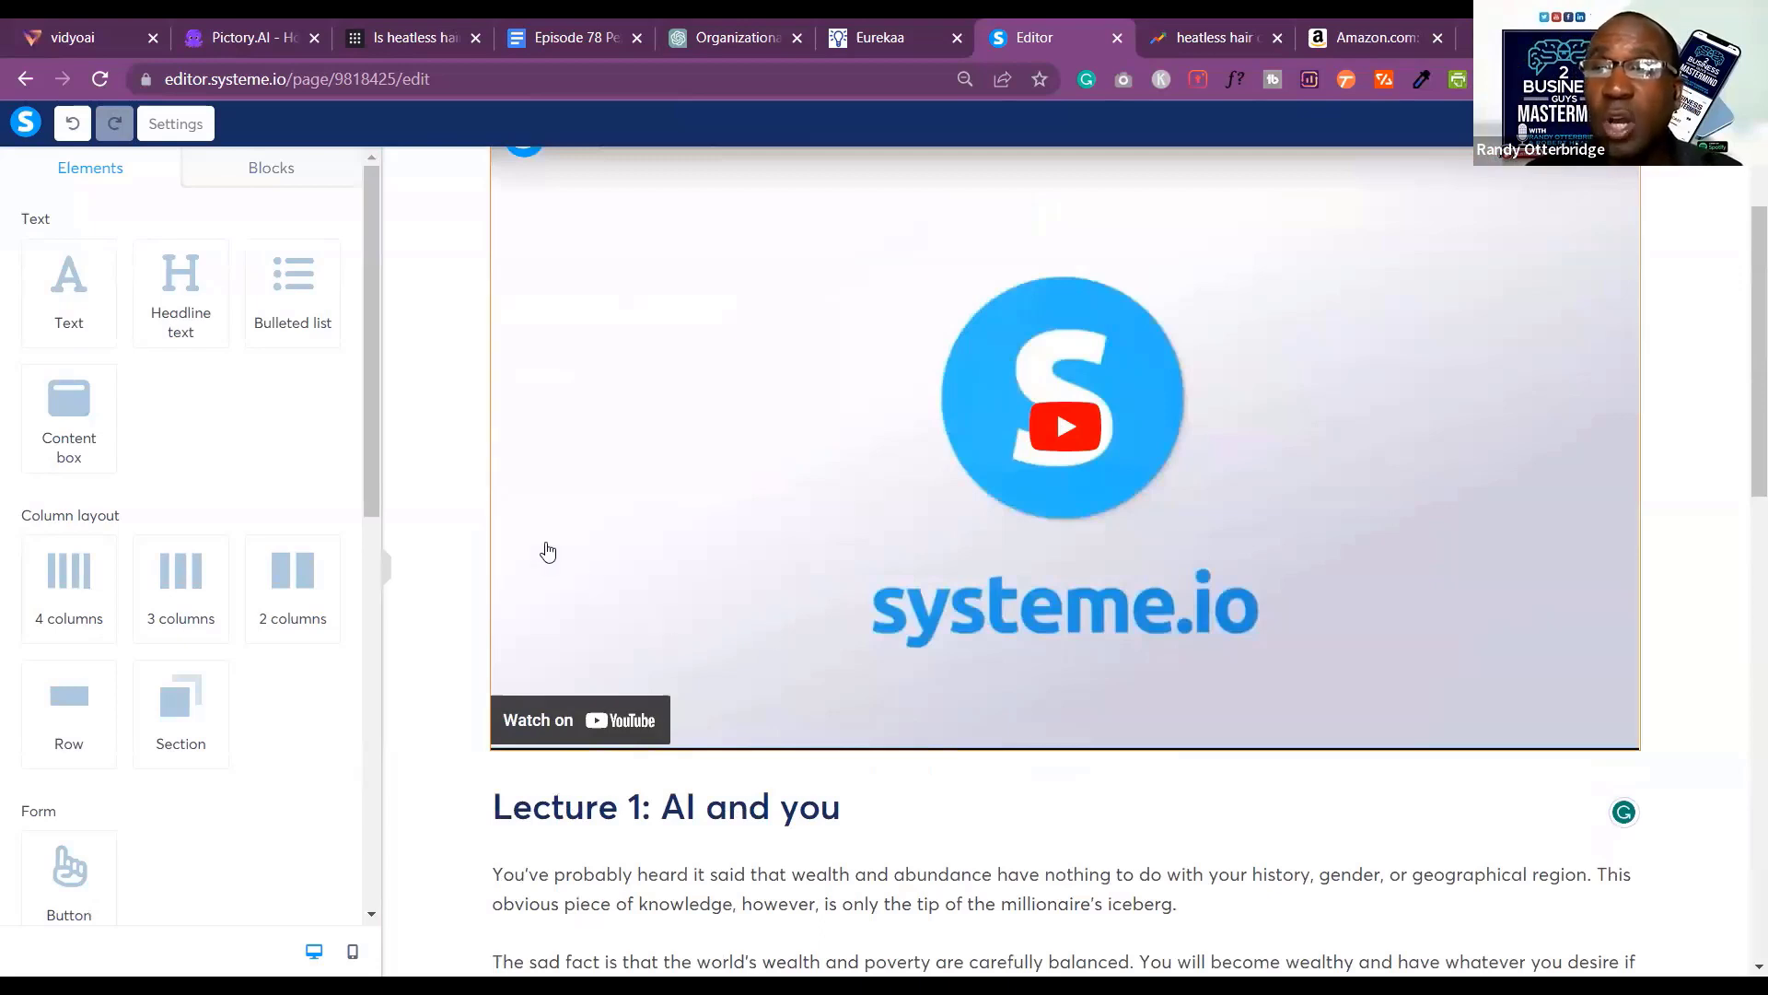
scroll(516, 543, "down", 3)
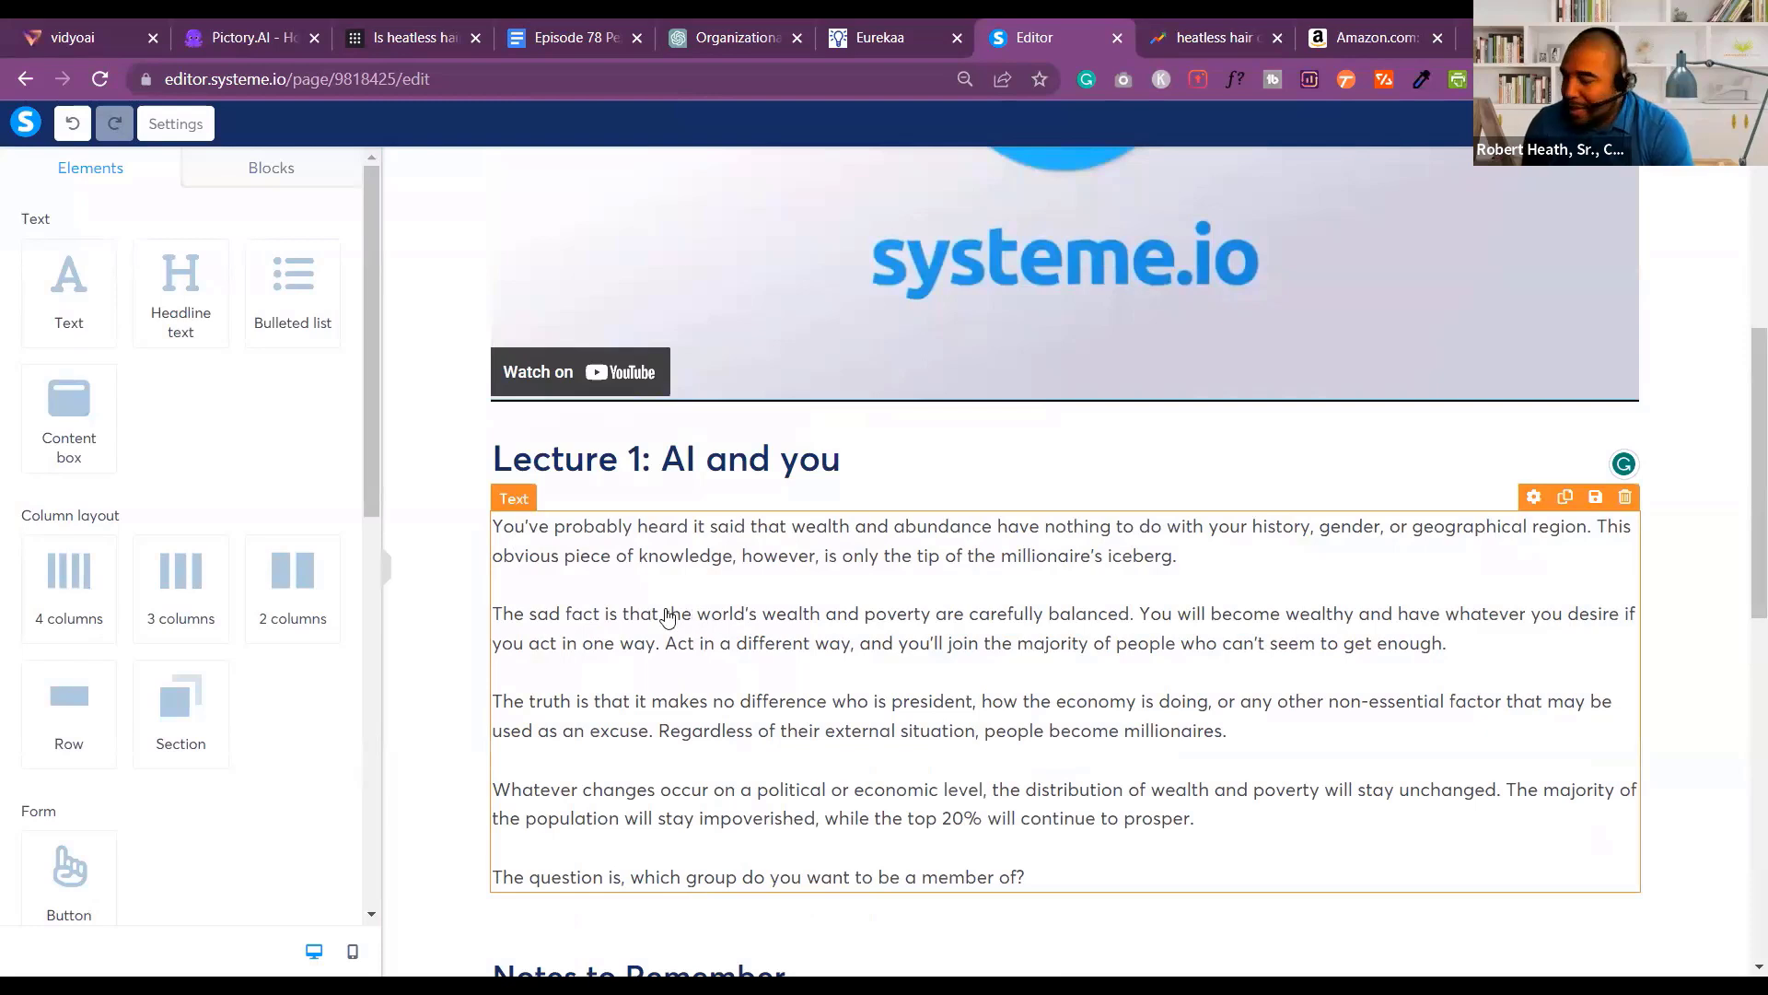
scroll(663, 610, "up", 4)
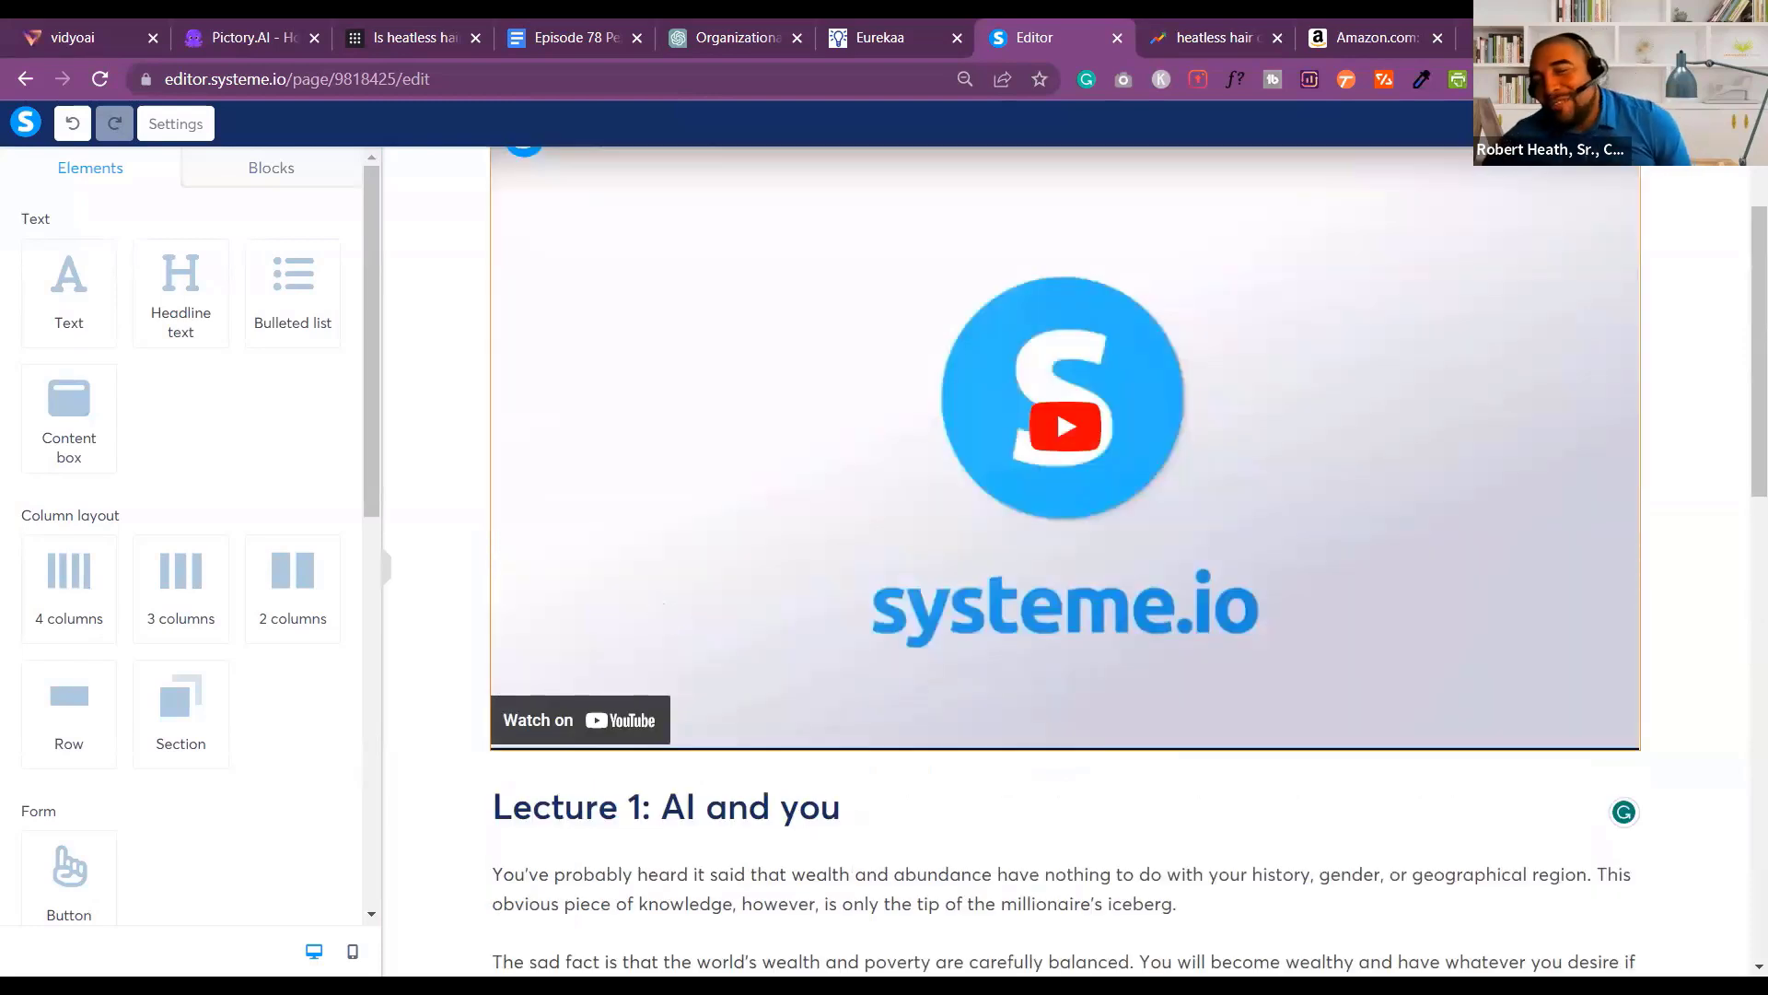